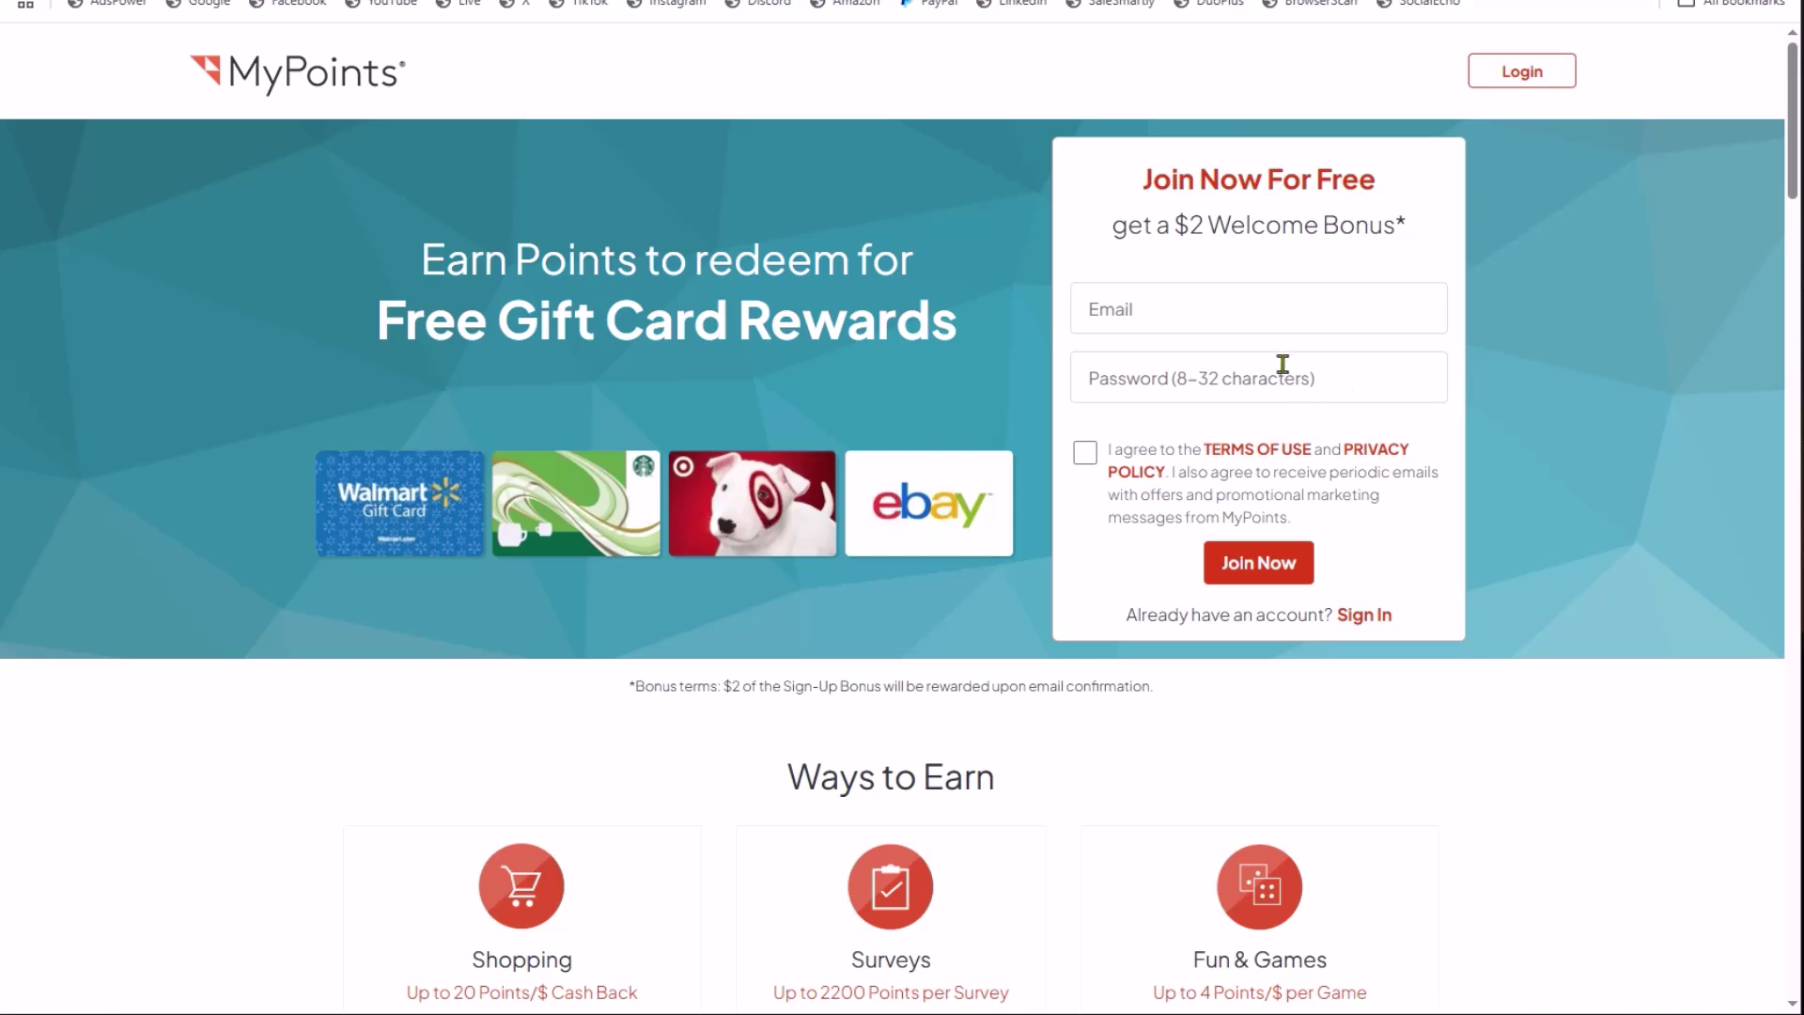
Enter the email address in the Join Now For Free sign-up form
left_click(1135, 309)
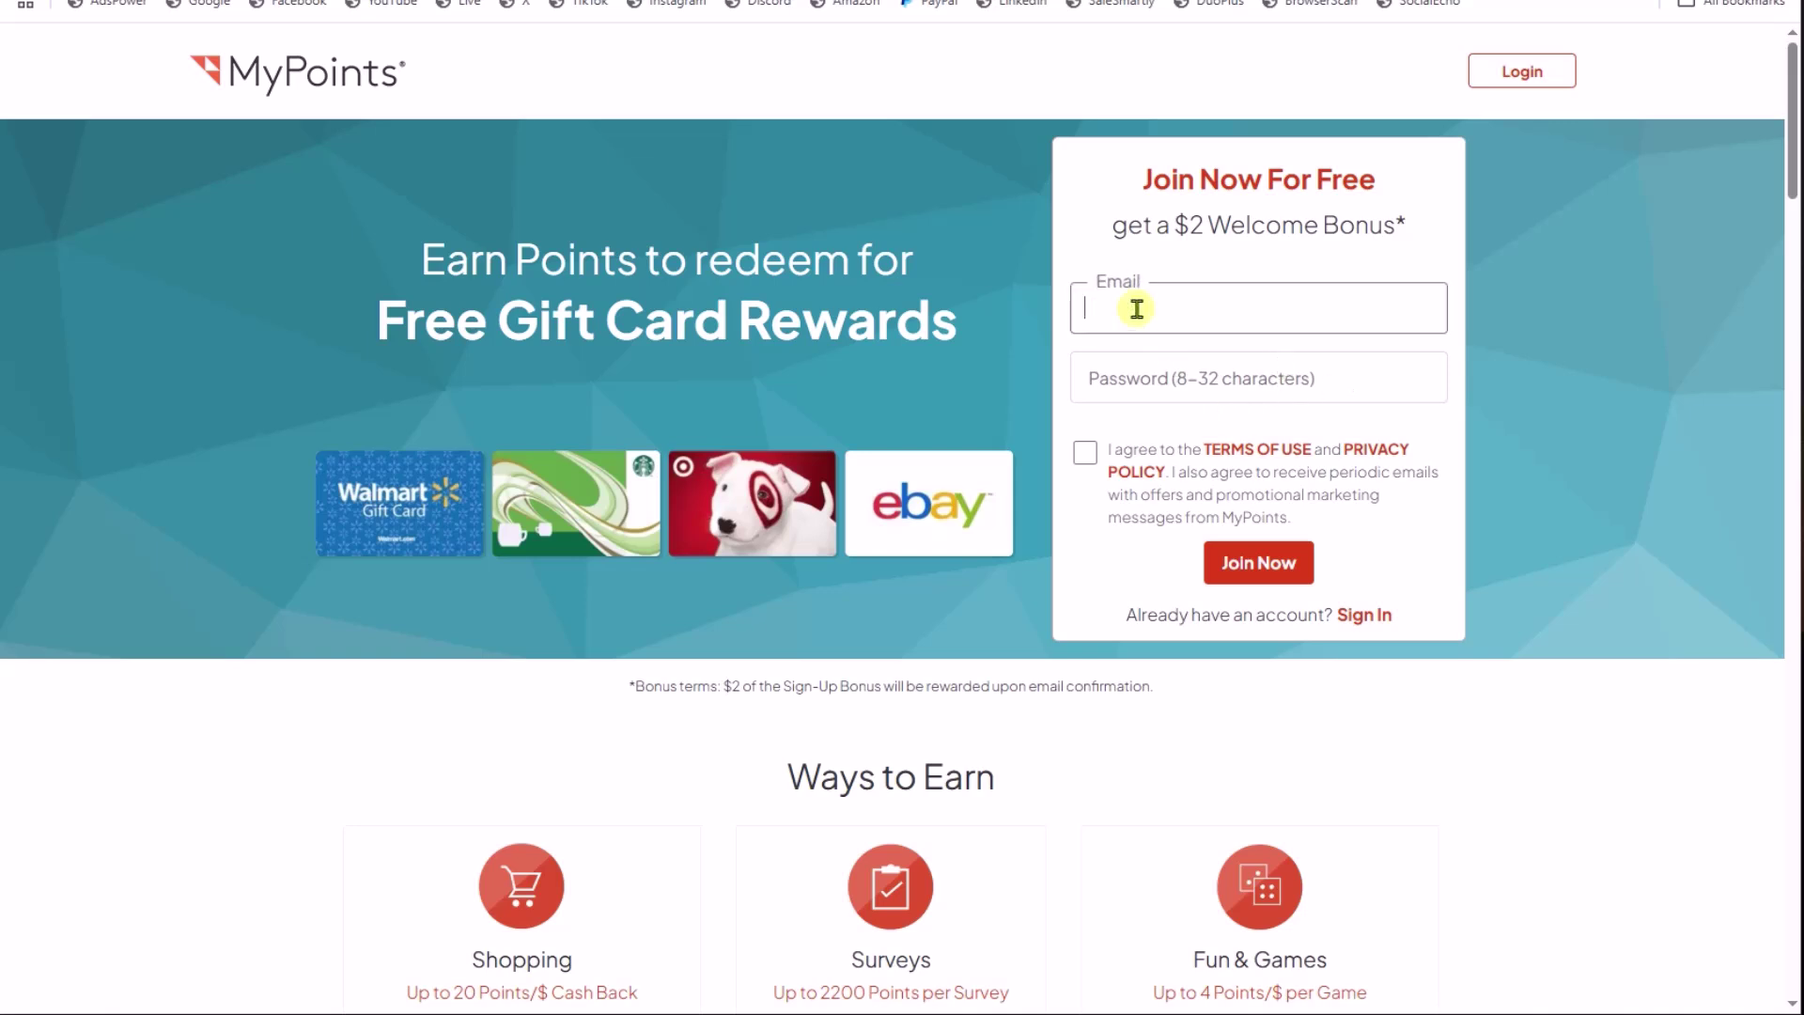
left_click(1153, 379)
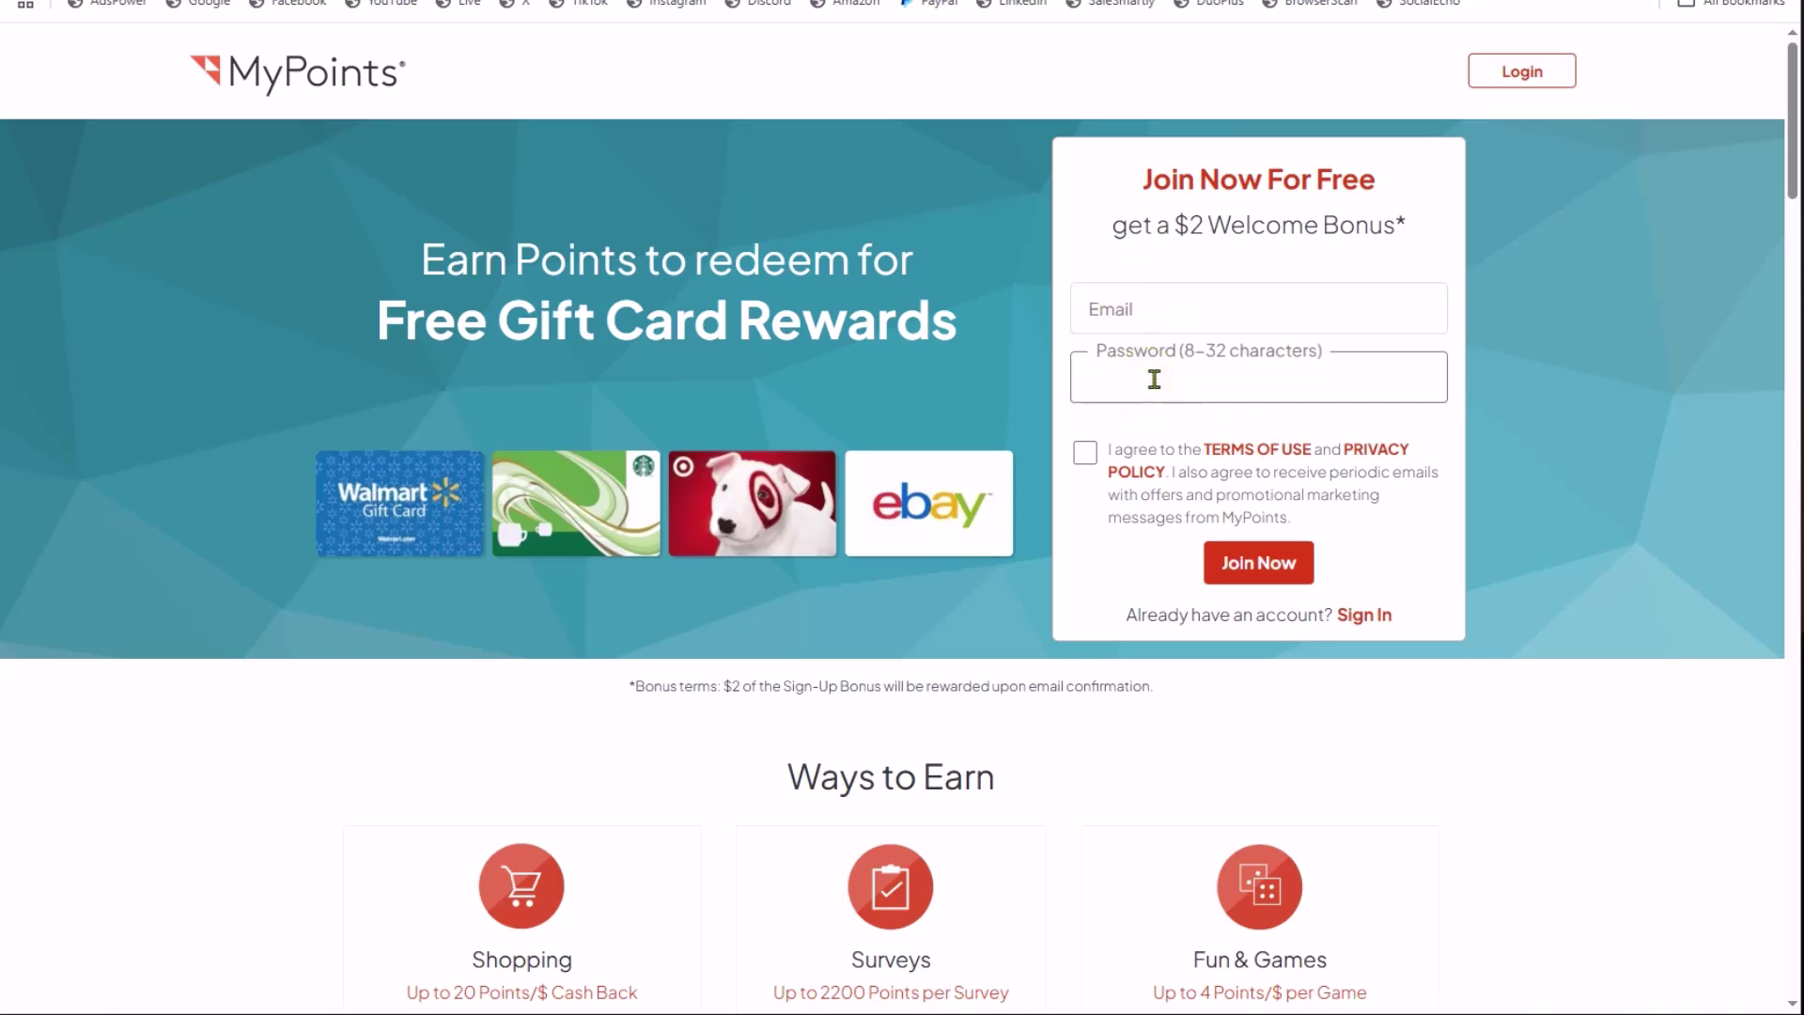
left_click(1214, 313)
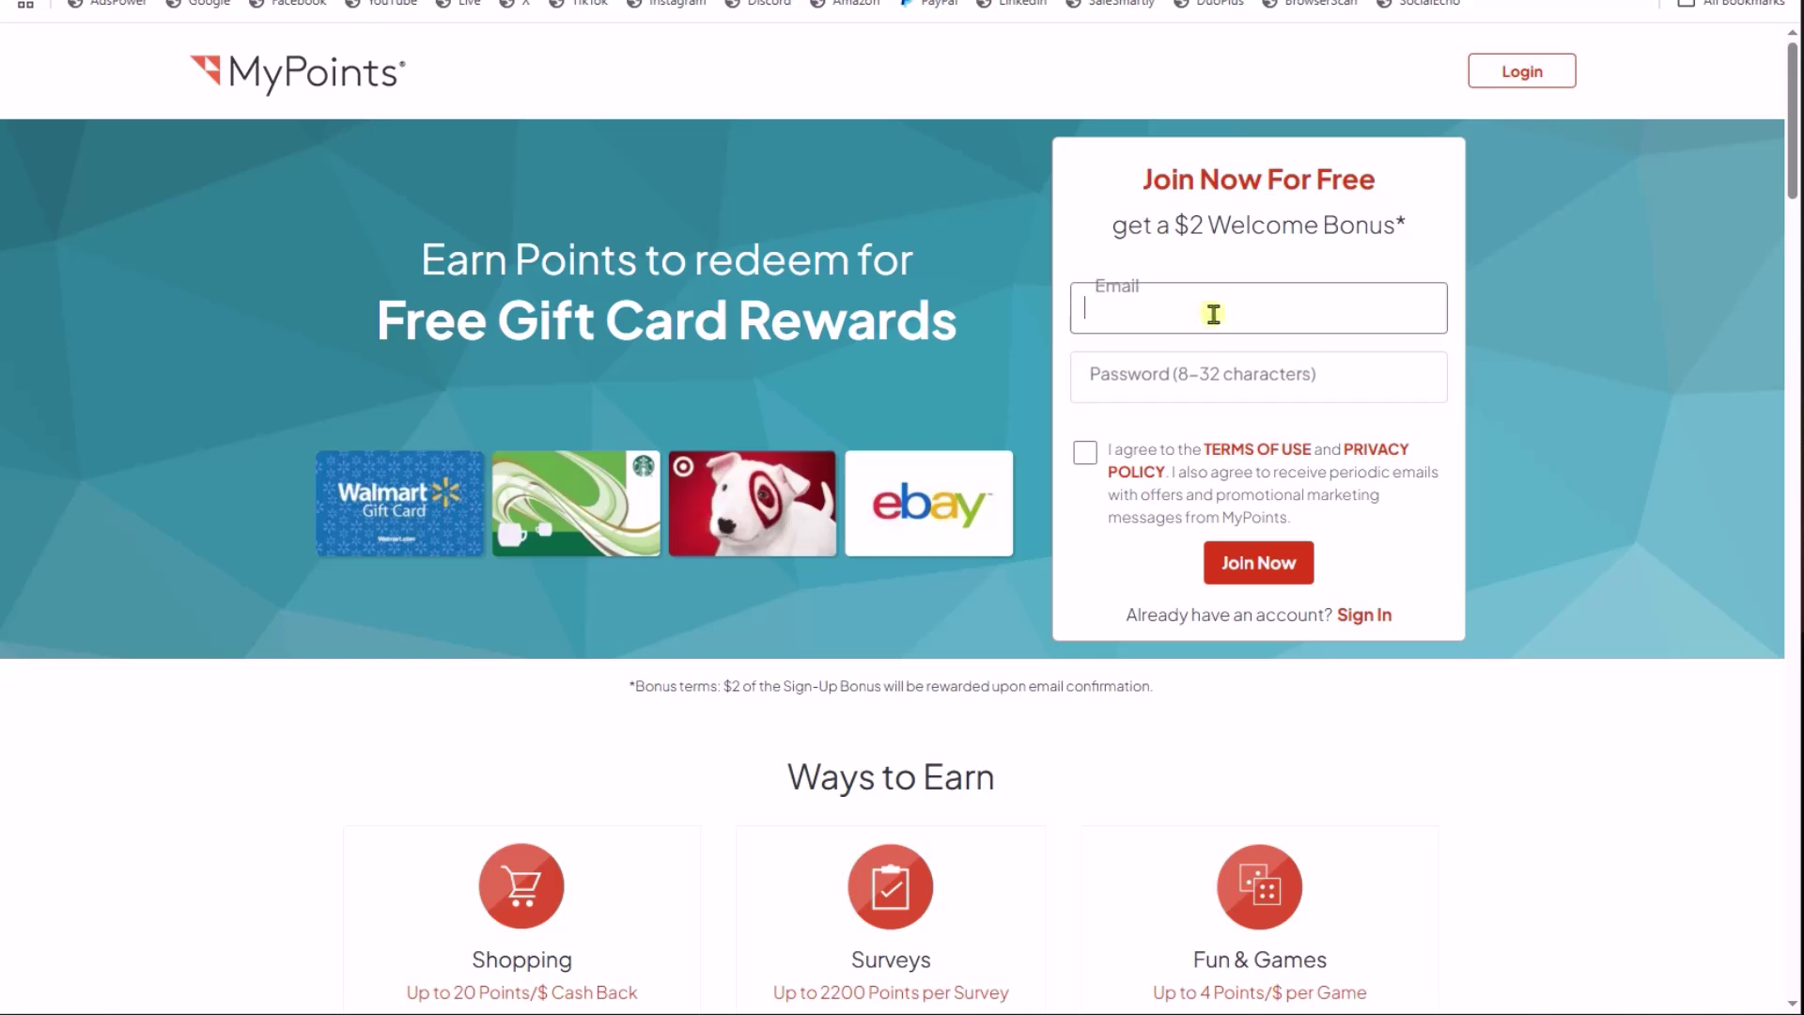
key("ctrl+v")
Paste the account password, then submit the registration with the terms of use and privacy policy accepted
left_click(1155, 370)
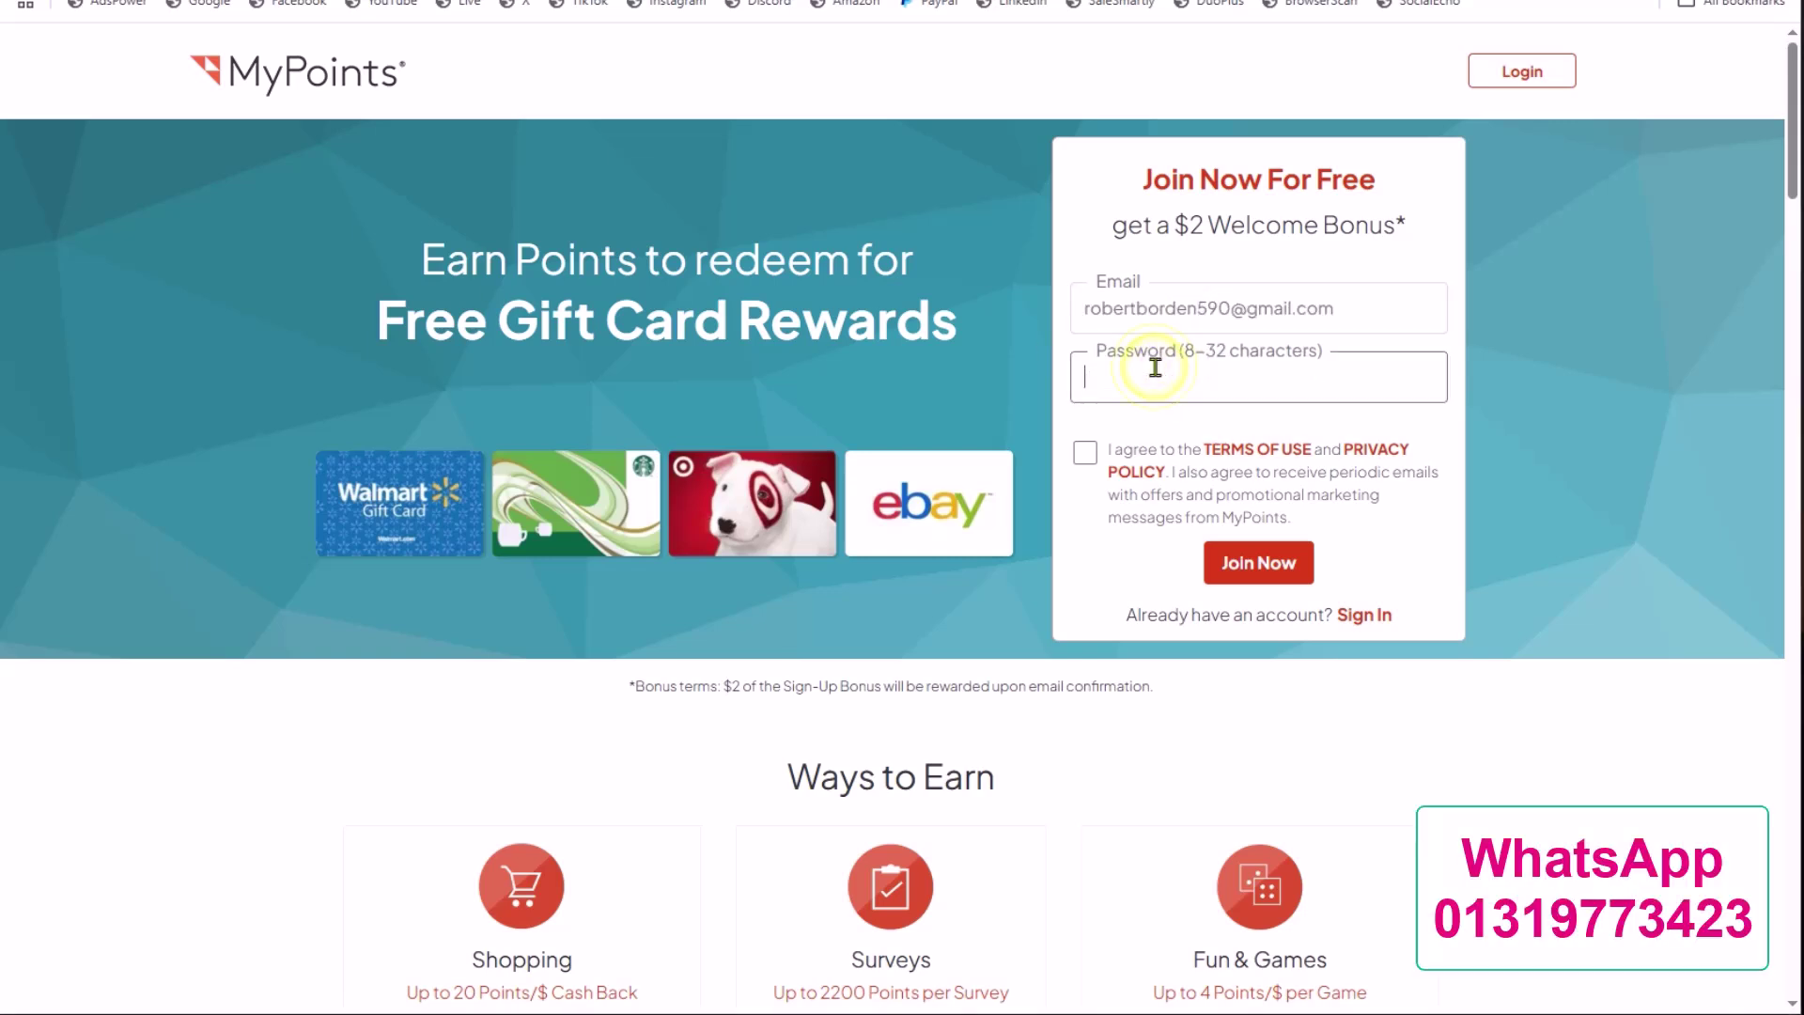
right_click(1150, 374)
left_click(1217, 625)
left_click(1084, 452)
left_click(1264, 569)
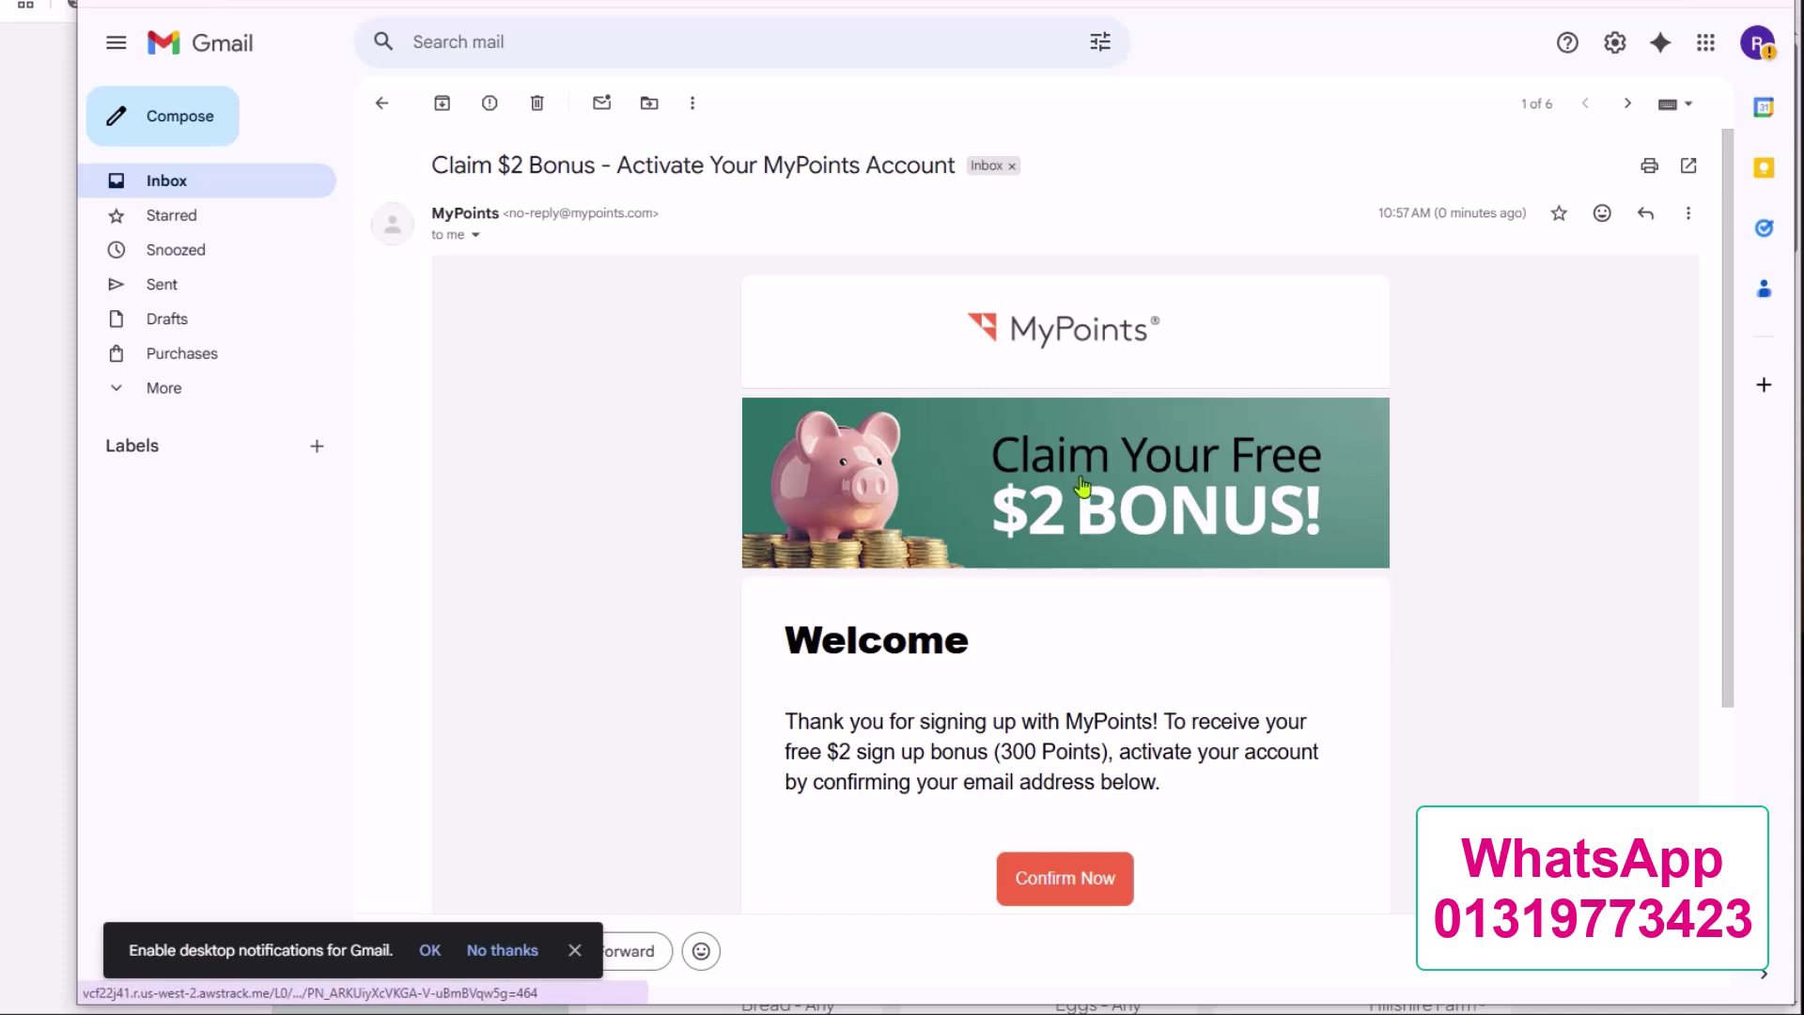
Confirm the new account's email address from the MyPoints activation message in Gmail
scroll(1080, 483, "down", 1)
scroll(1062, 470, "up", 1)
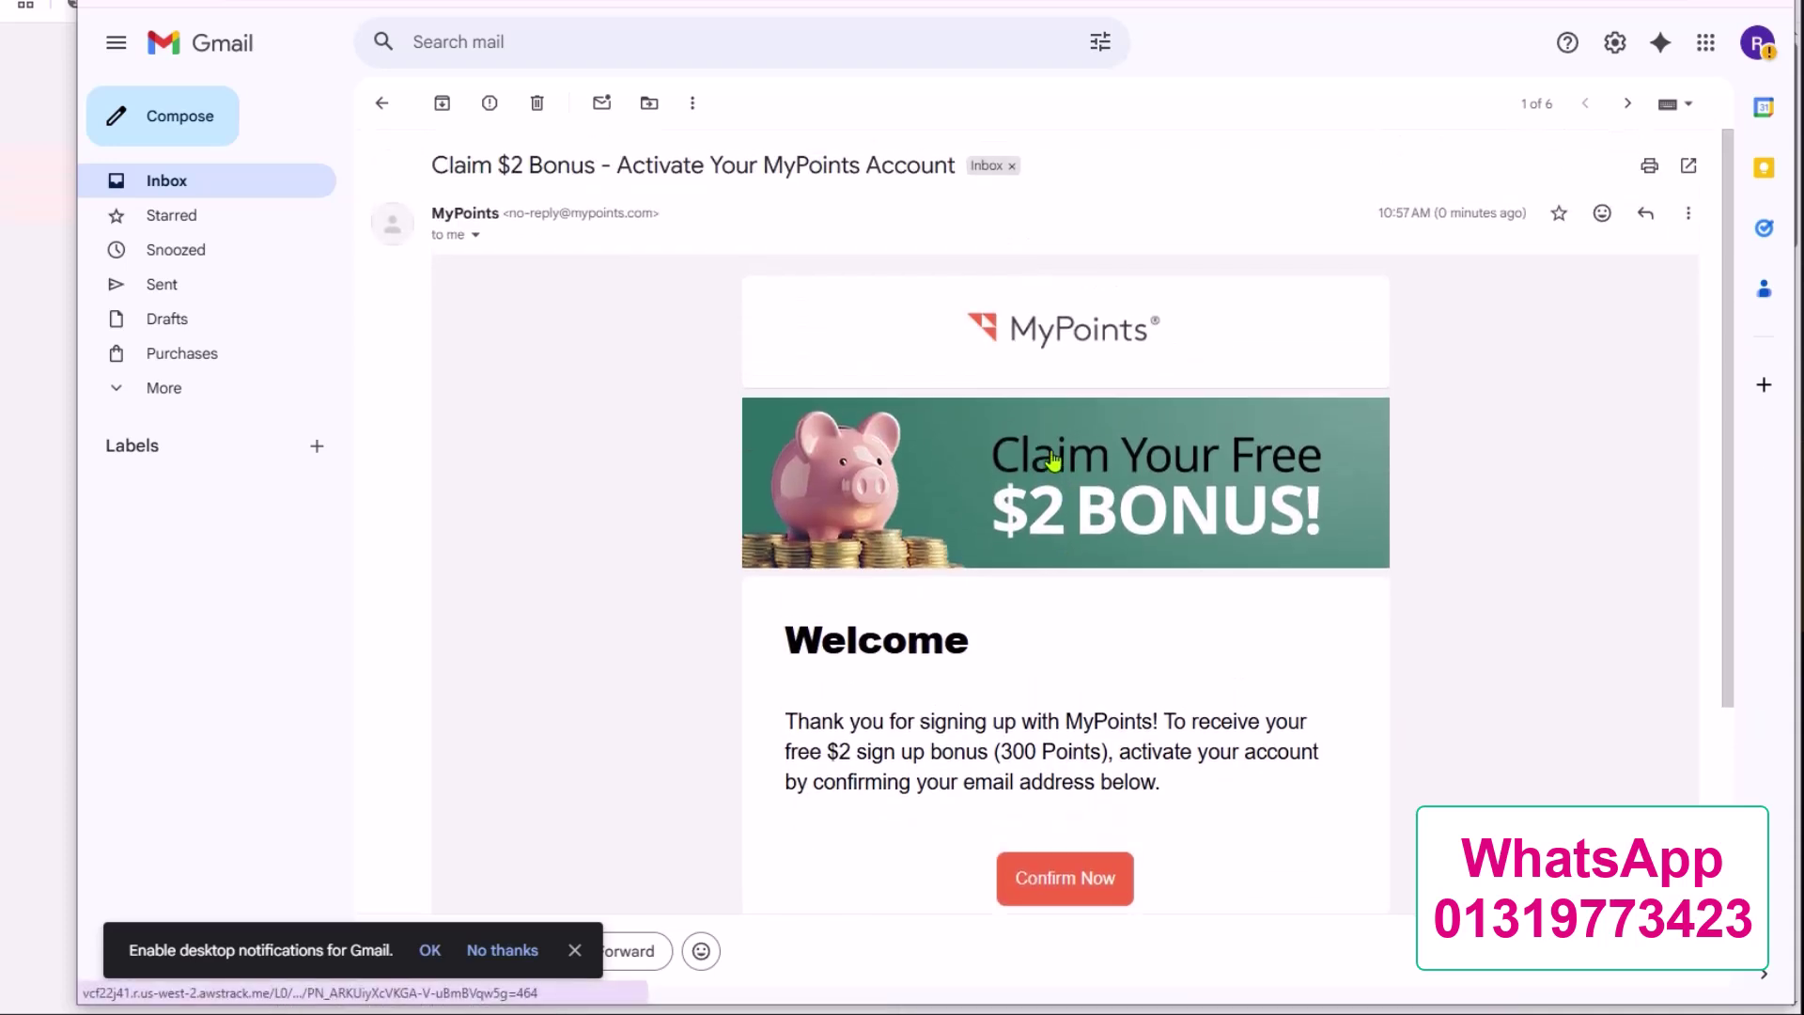
scroll(1039, 460, "down", 2)
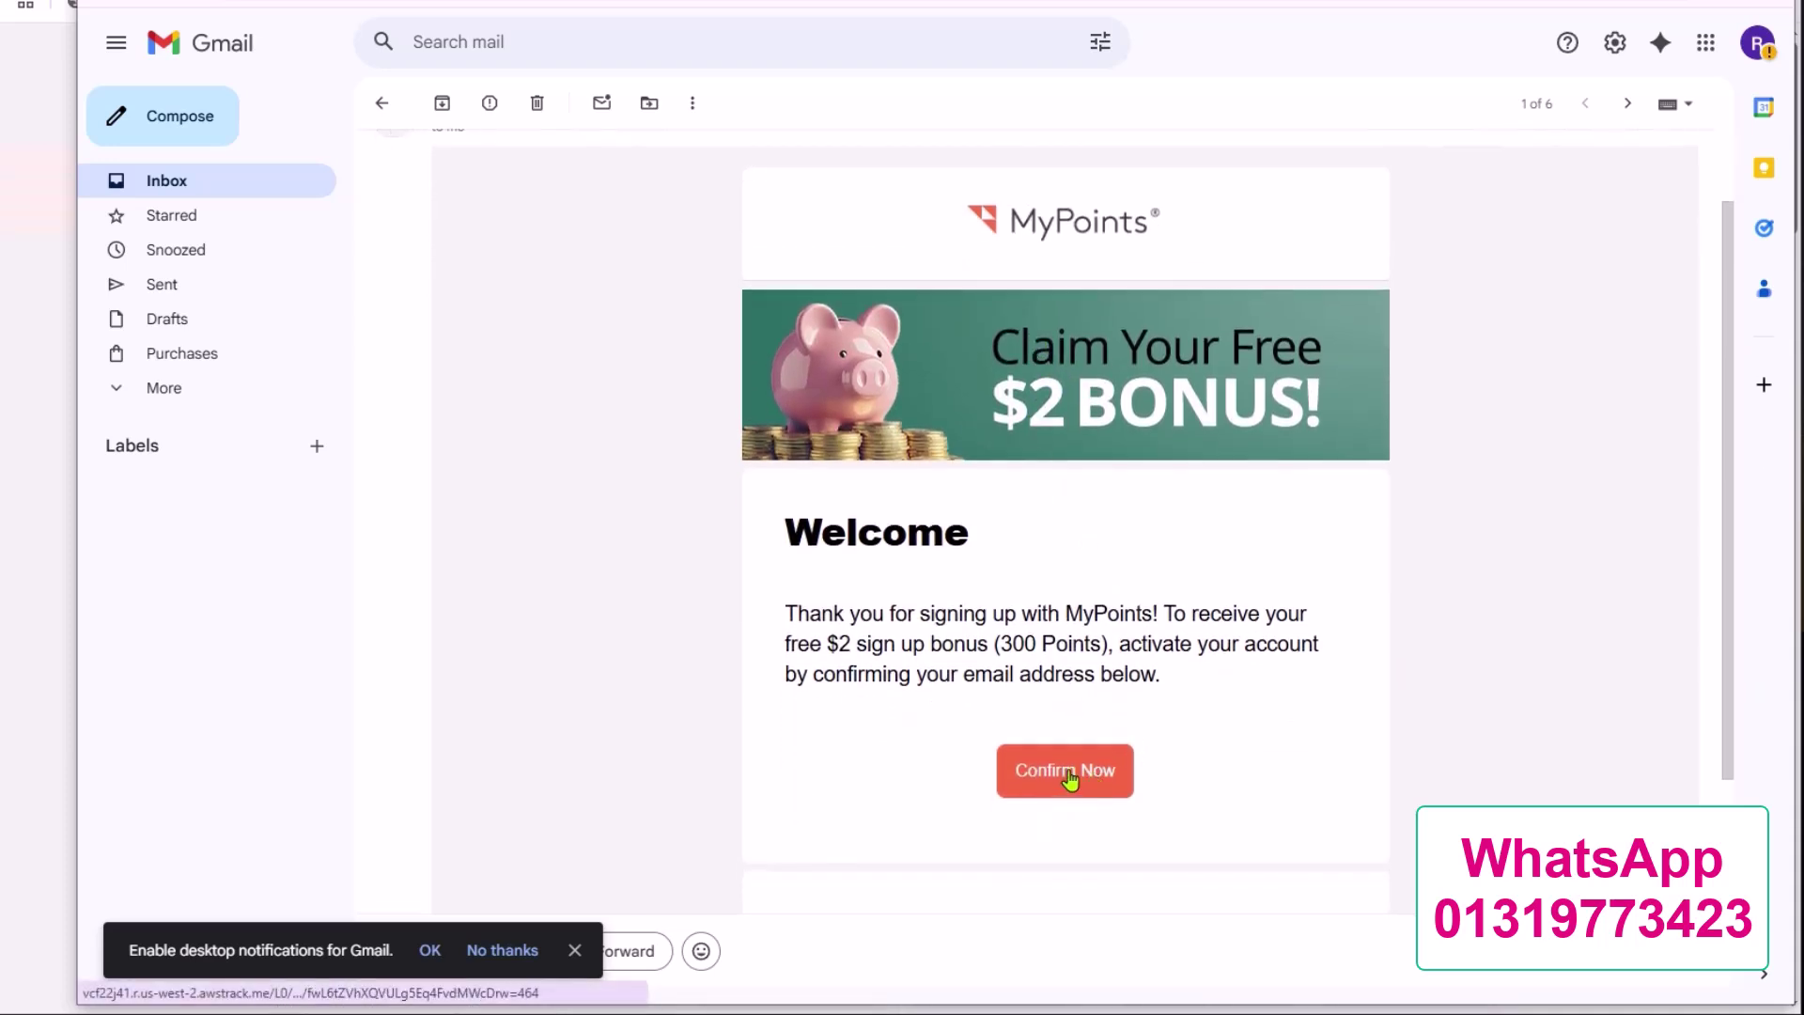
left_click_drag(826, 642, 896, 644)
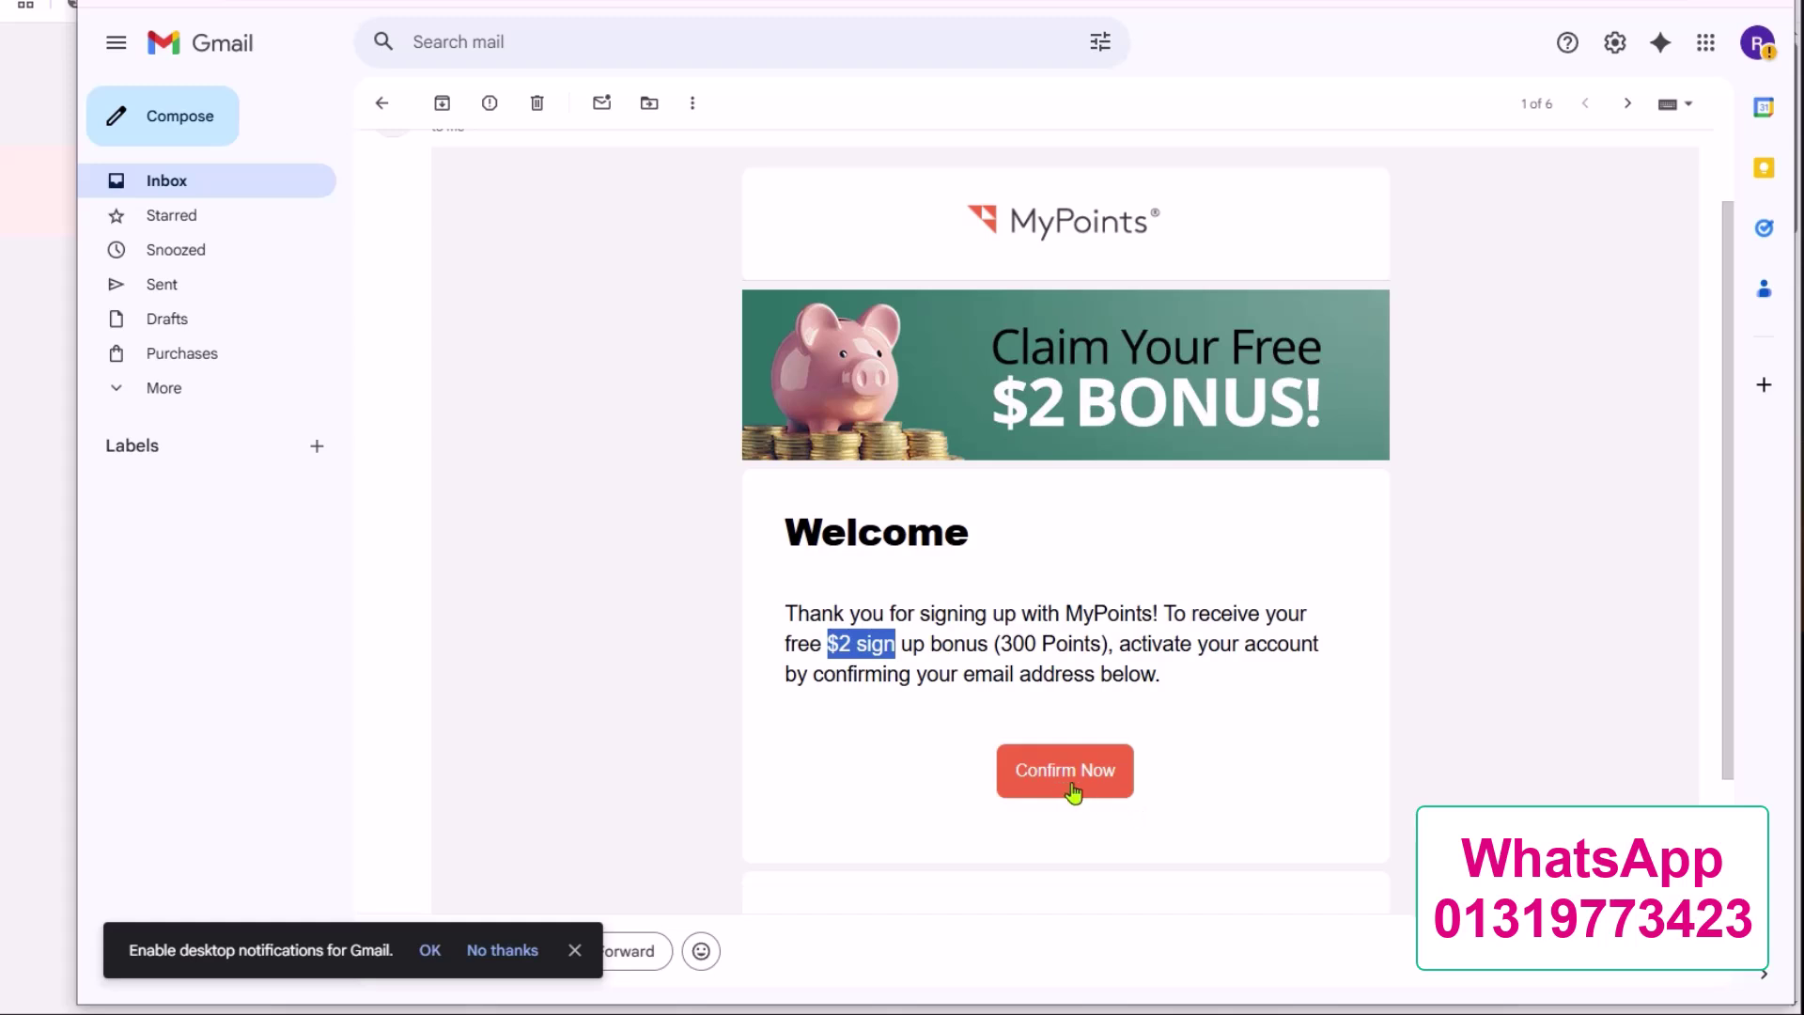
left_click(1077, 792)
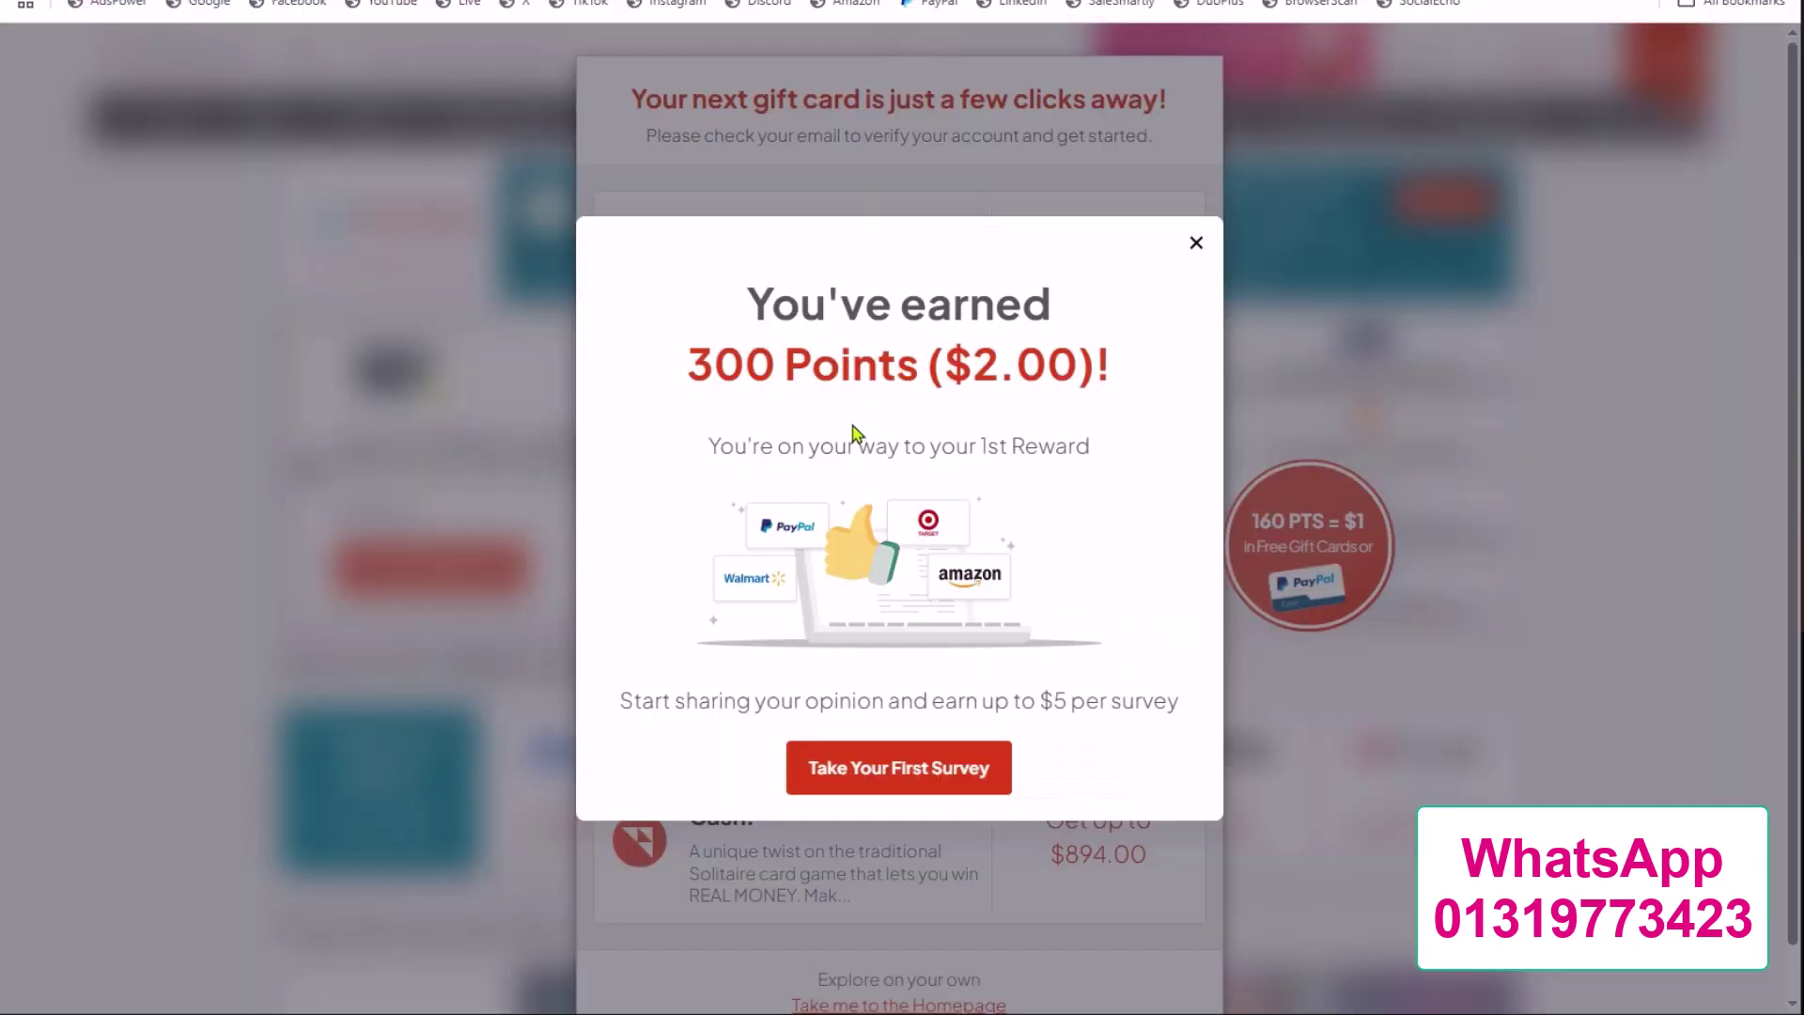
Dismiss the welcome bonus message and skip the suggested offers to reach the MyPoints homepage
left_click(677, 368)
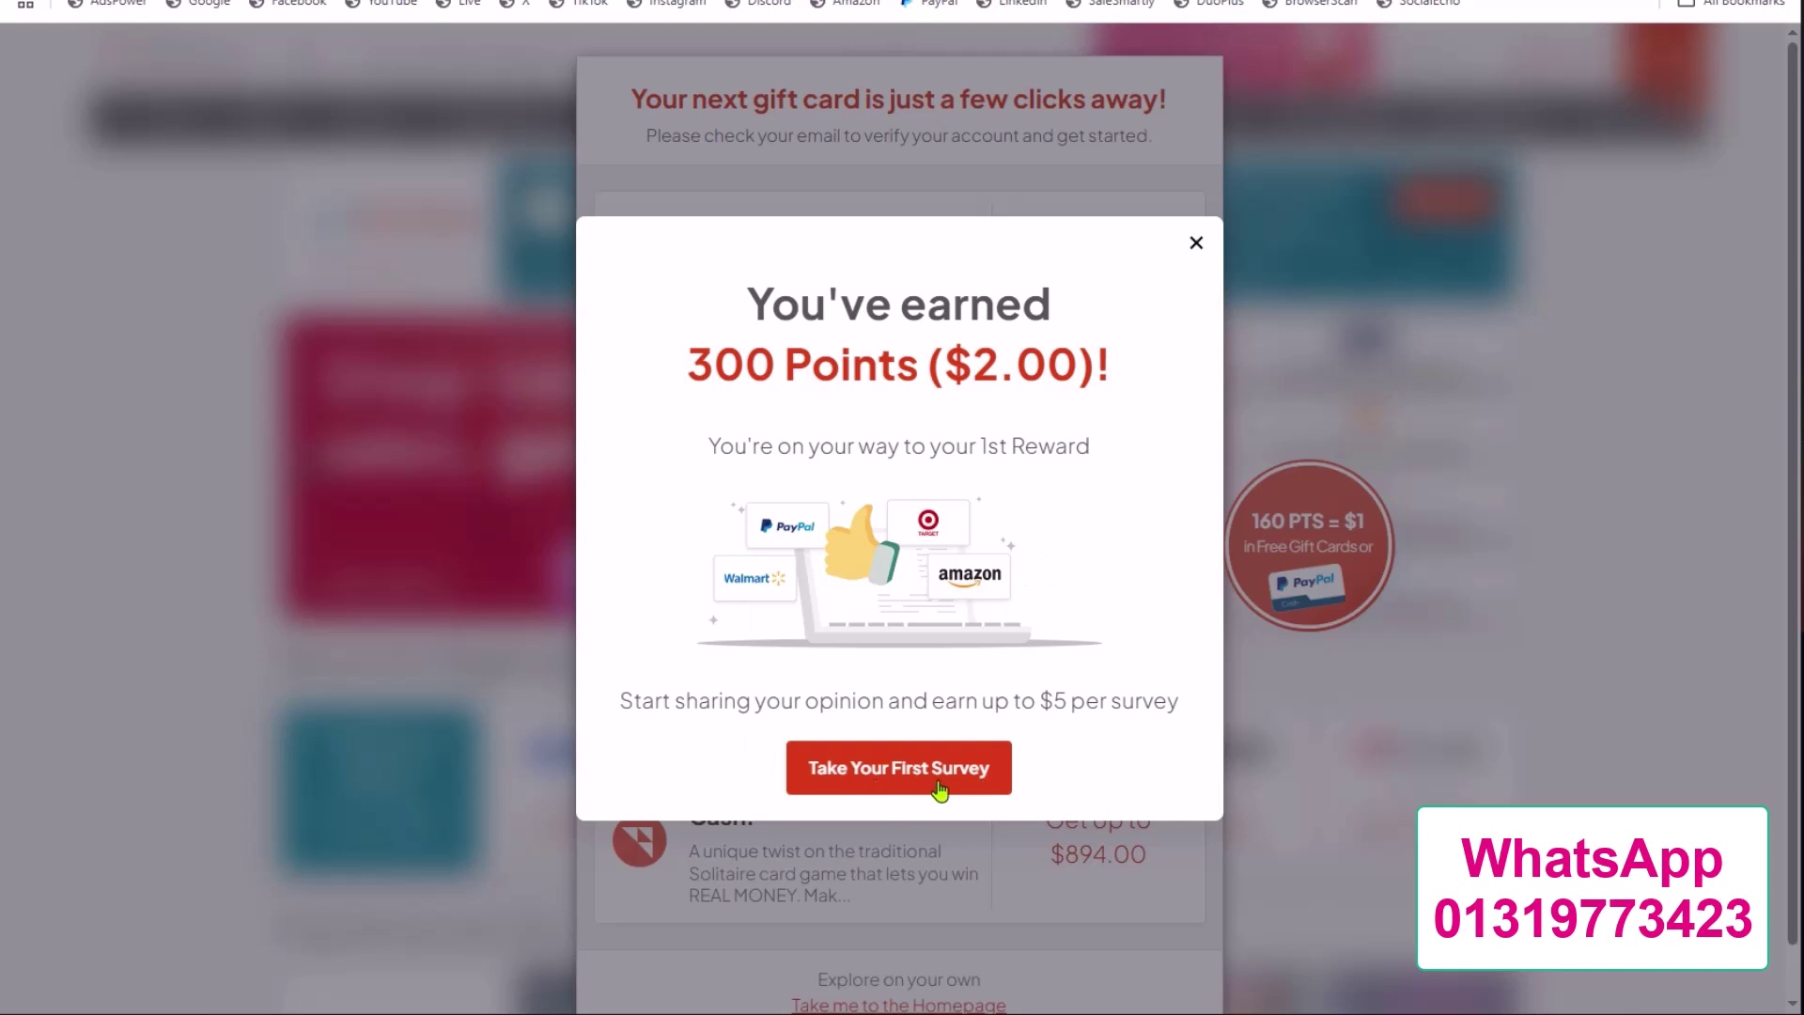
left_click(1196, 244)
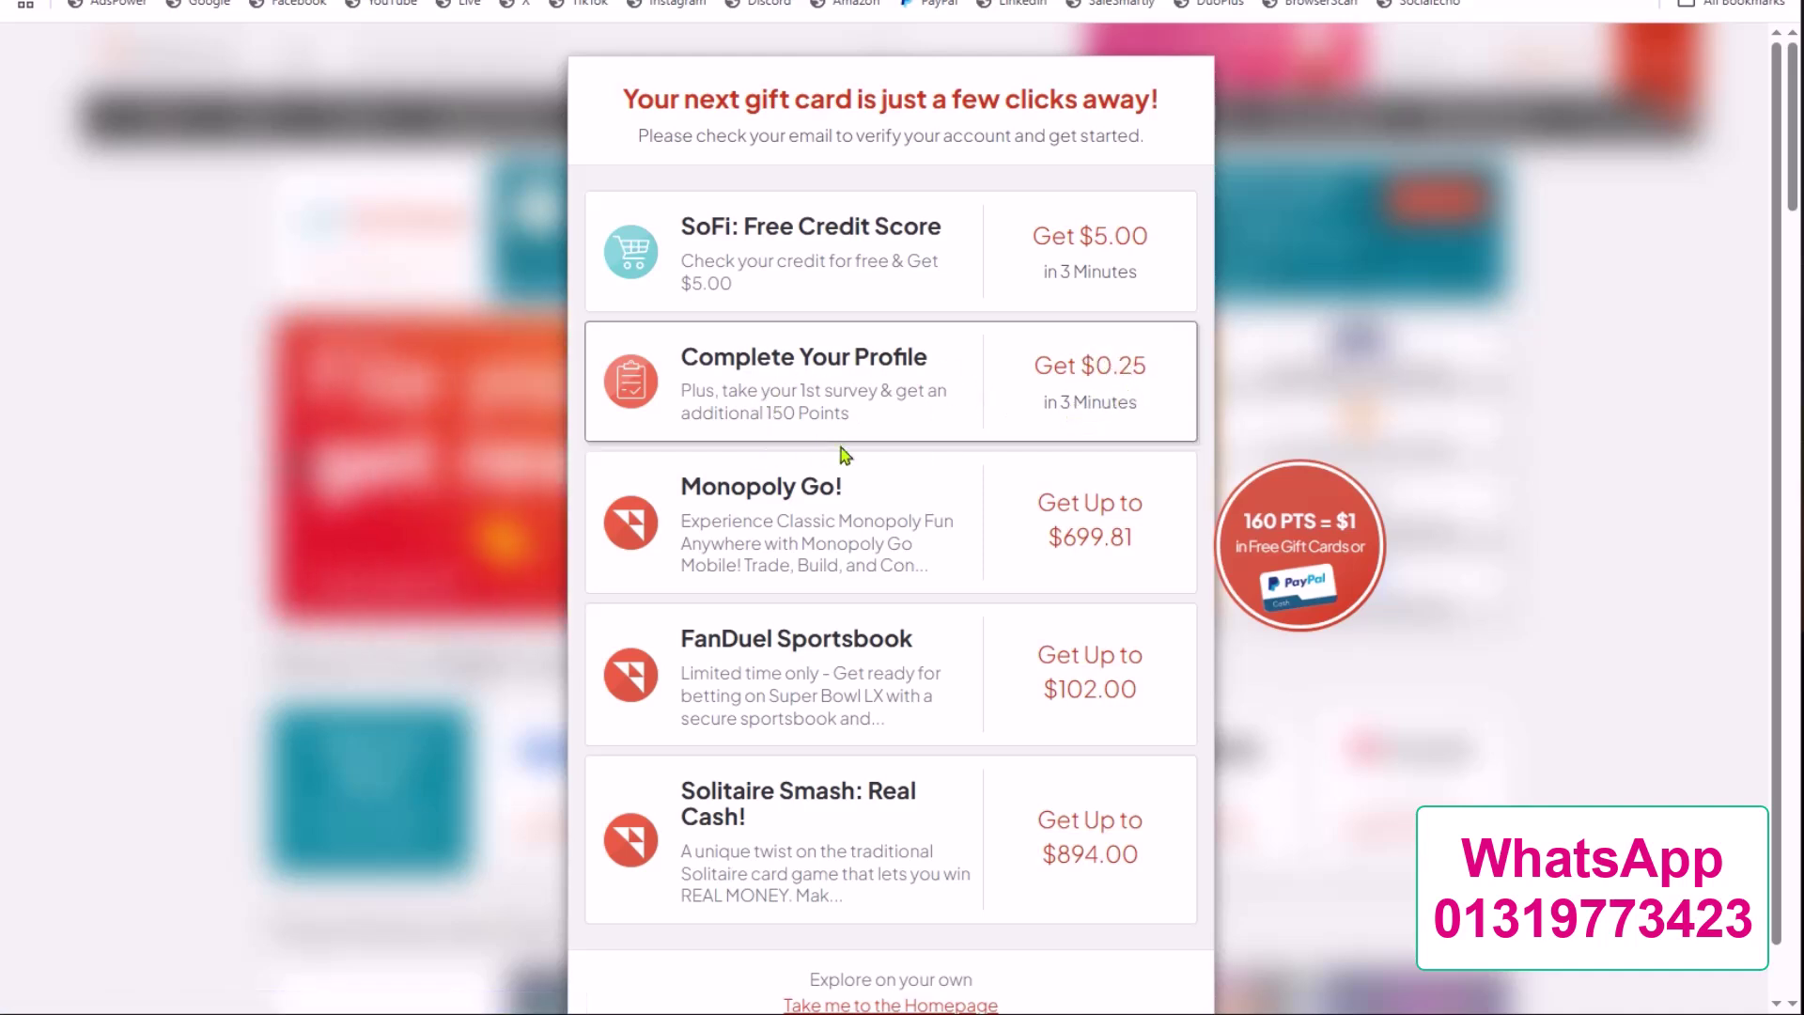
scroll(862, 470, "down", 1)
scroll(862, 470, "up", 1)
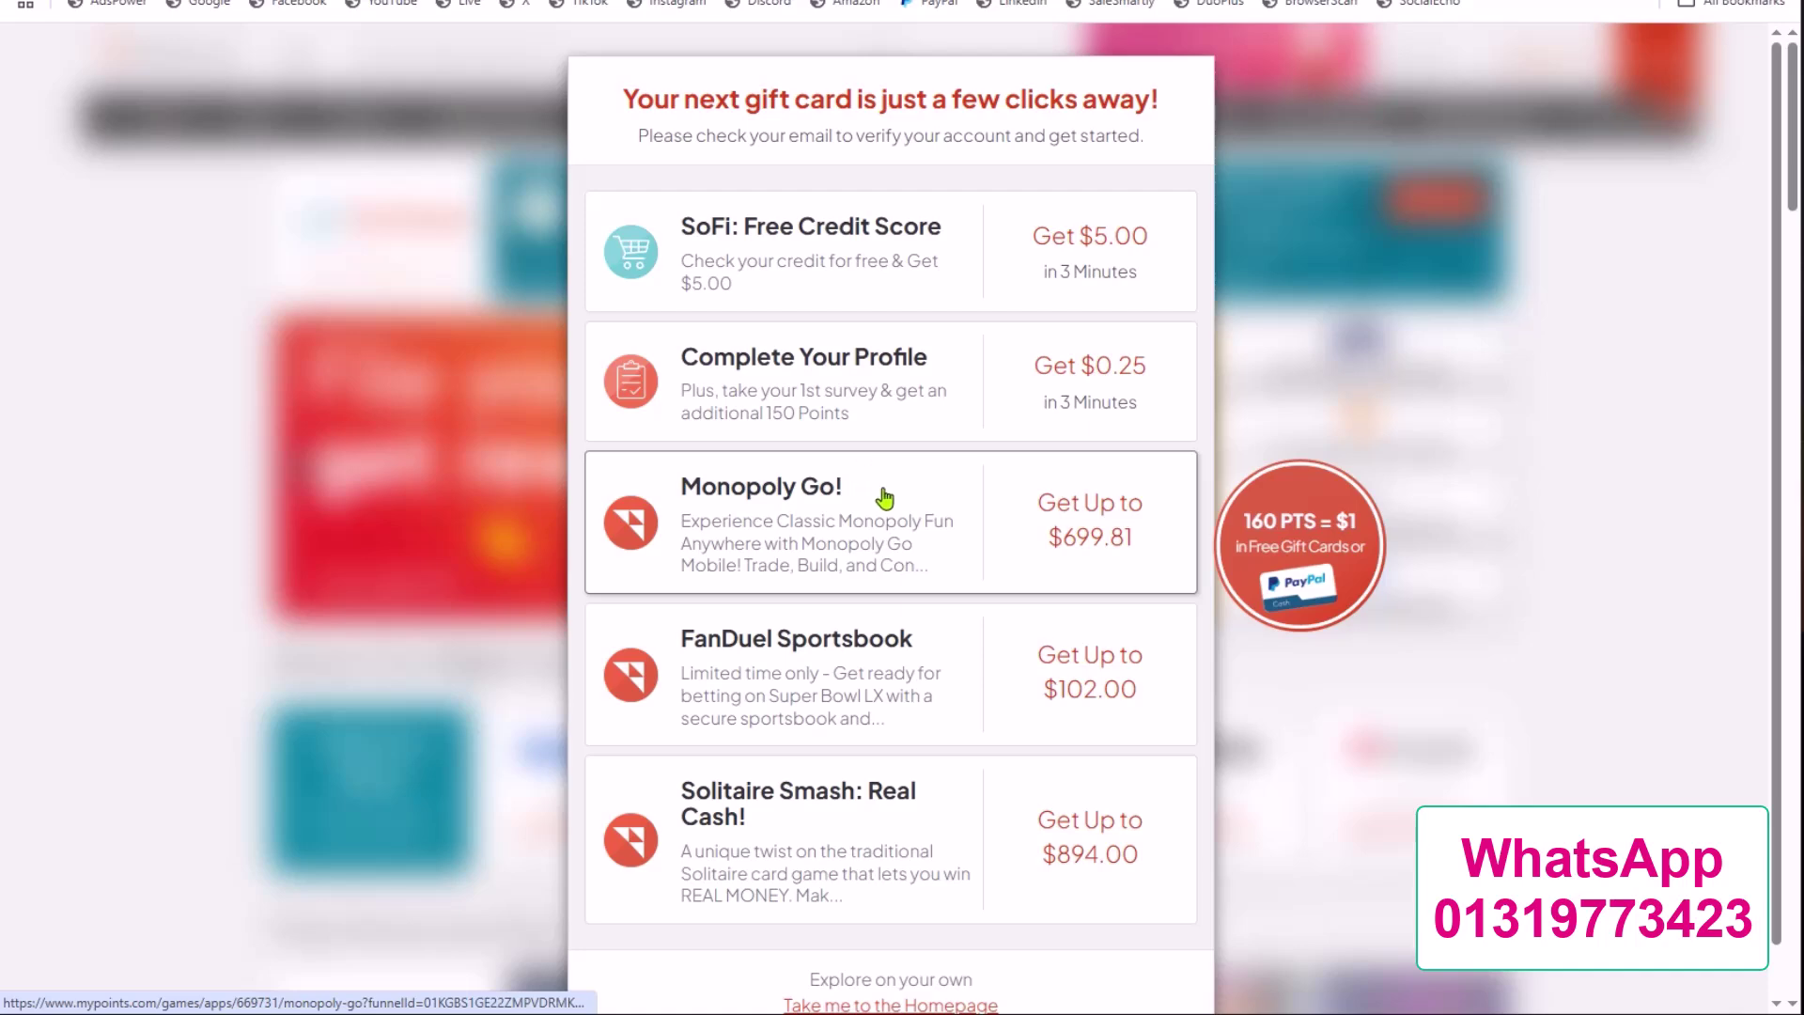
scroll(862, 687, "down", 1)
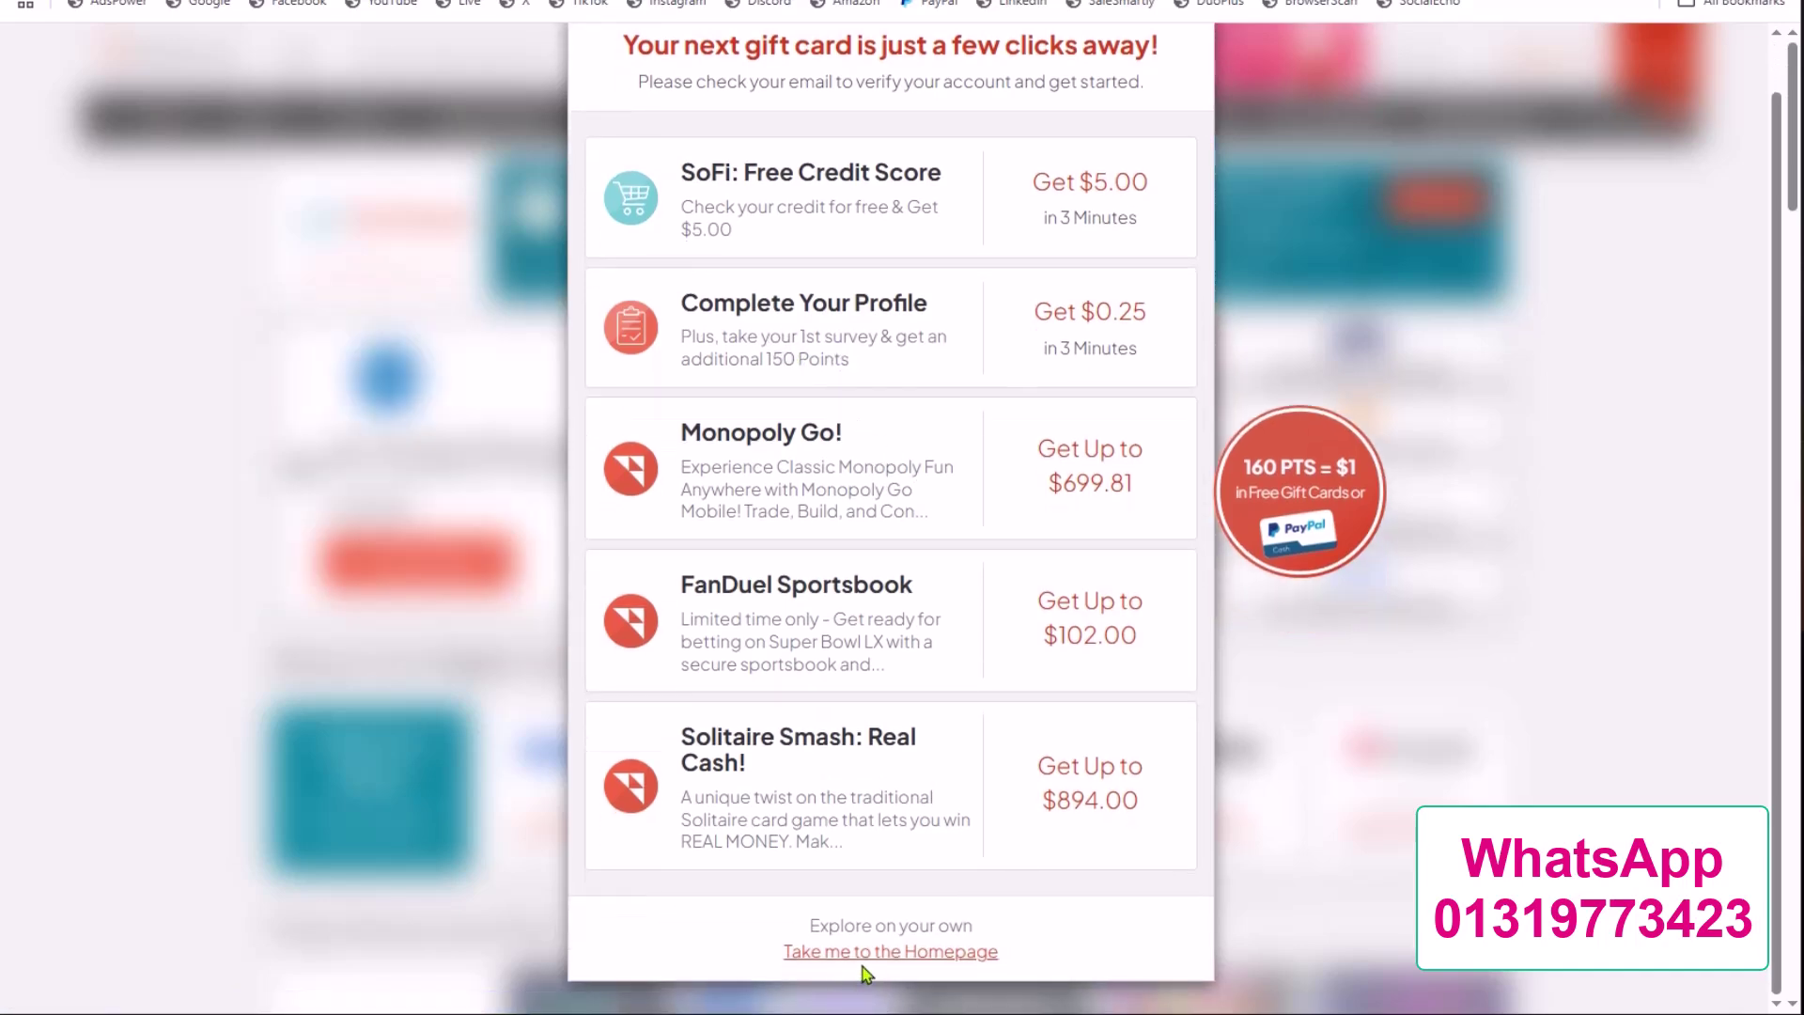
left_click(947, 952)
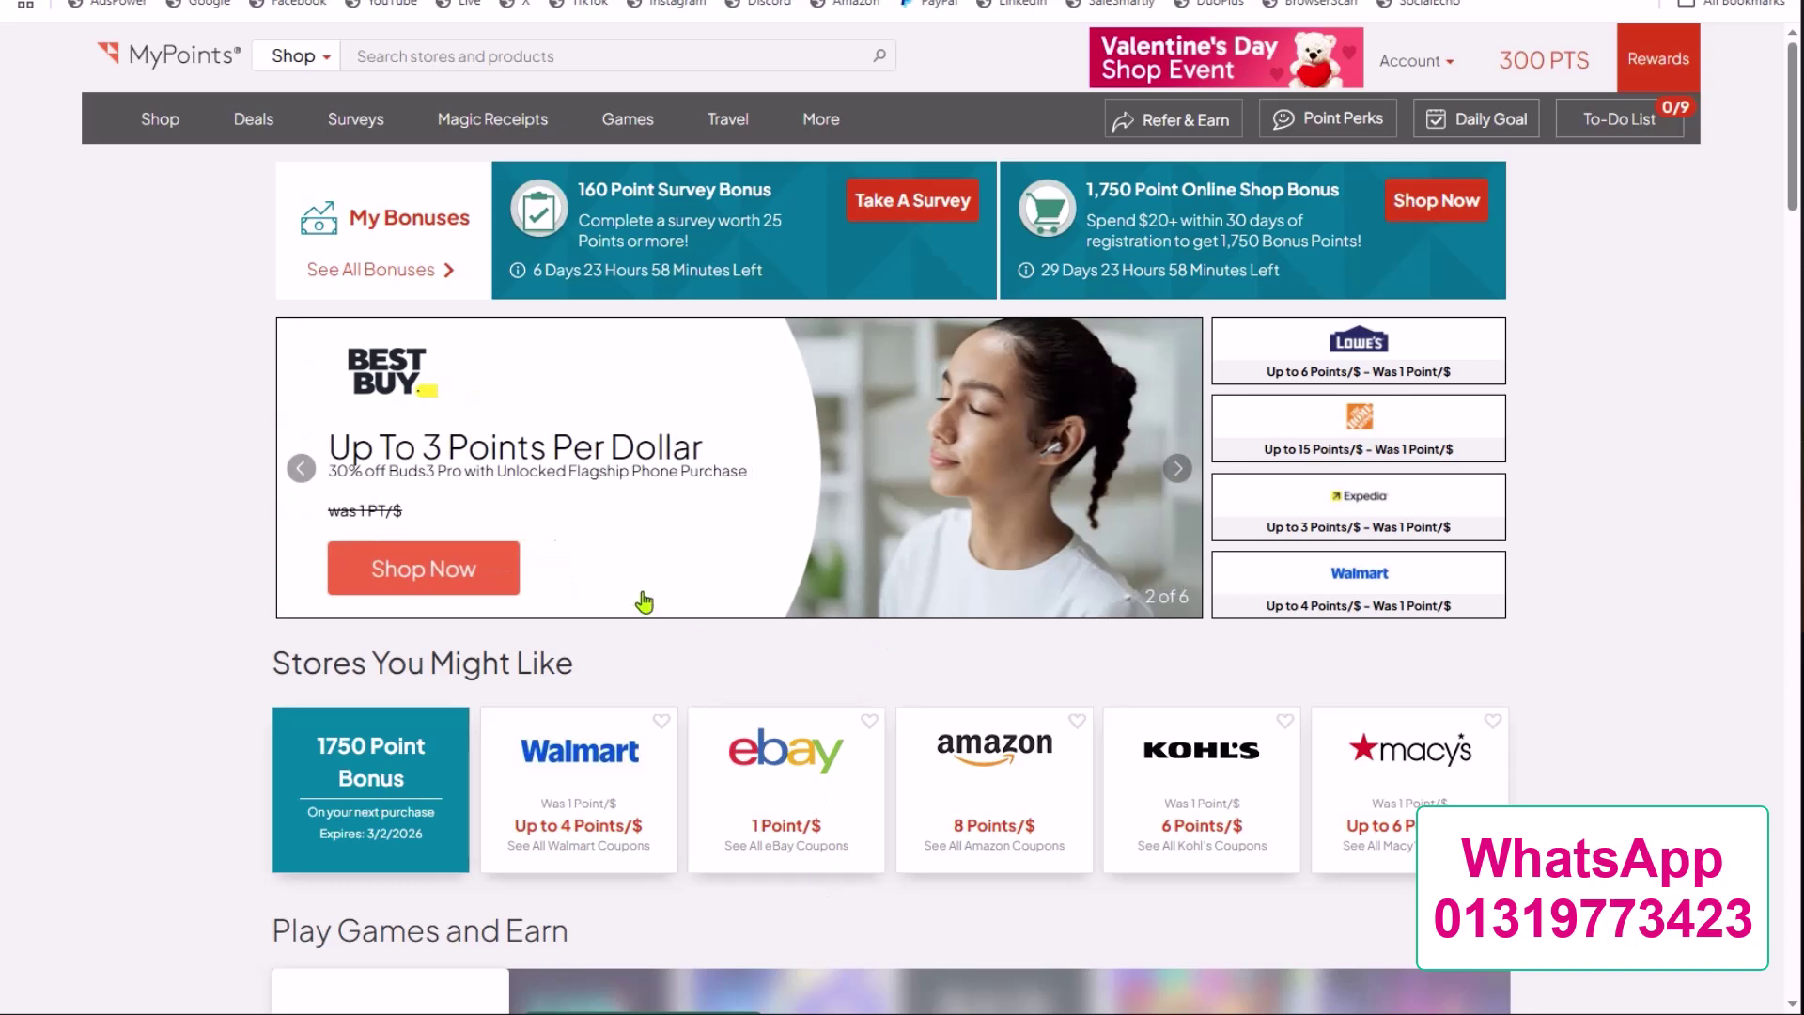
Start the survey that unlocks the survey list and submit the date of birth
left_click(369, 141)
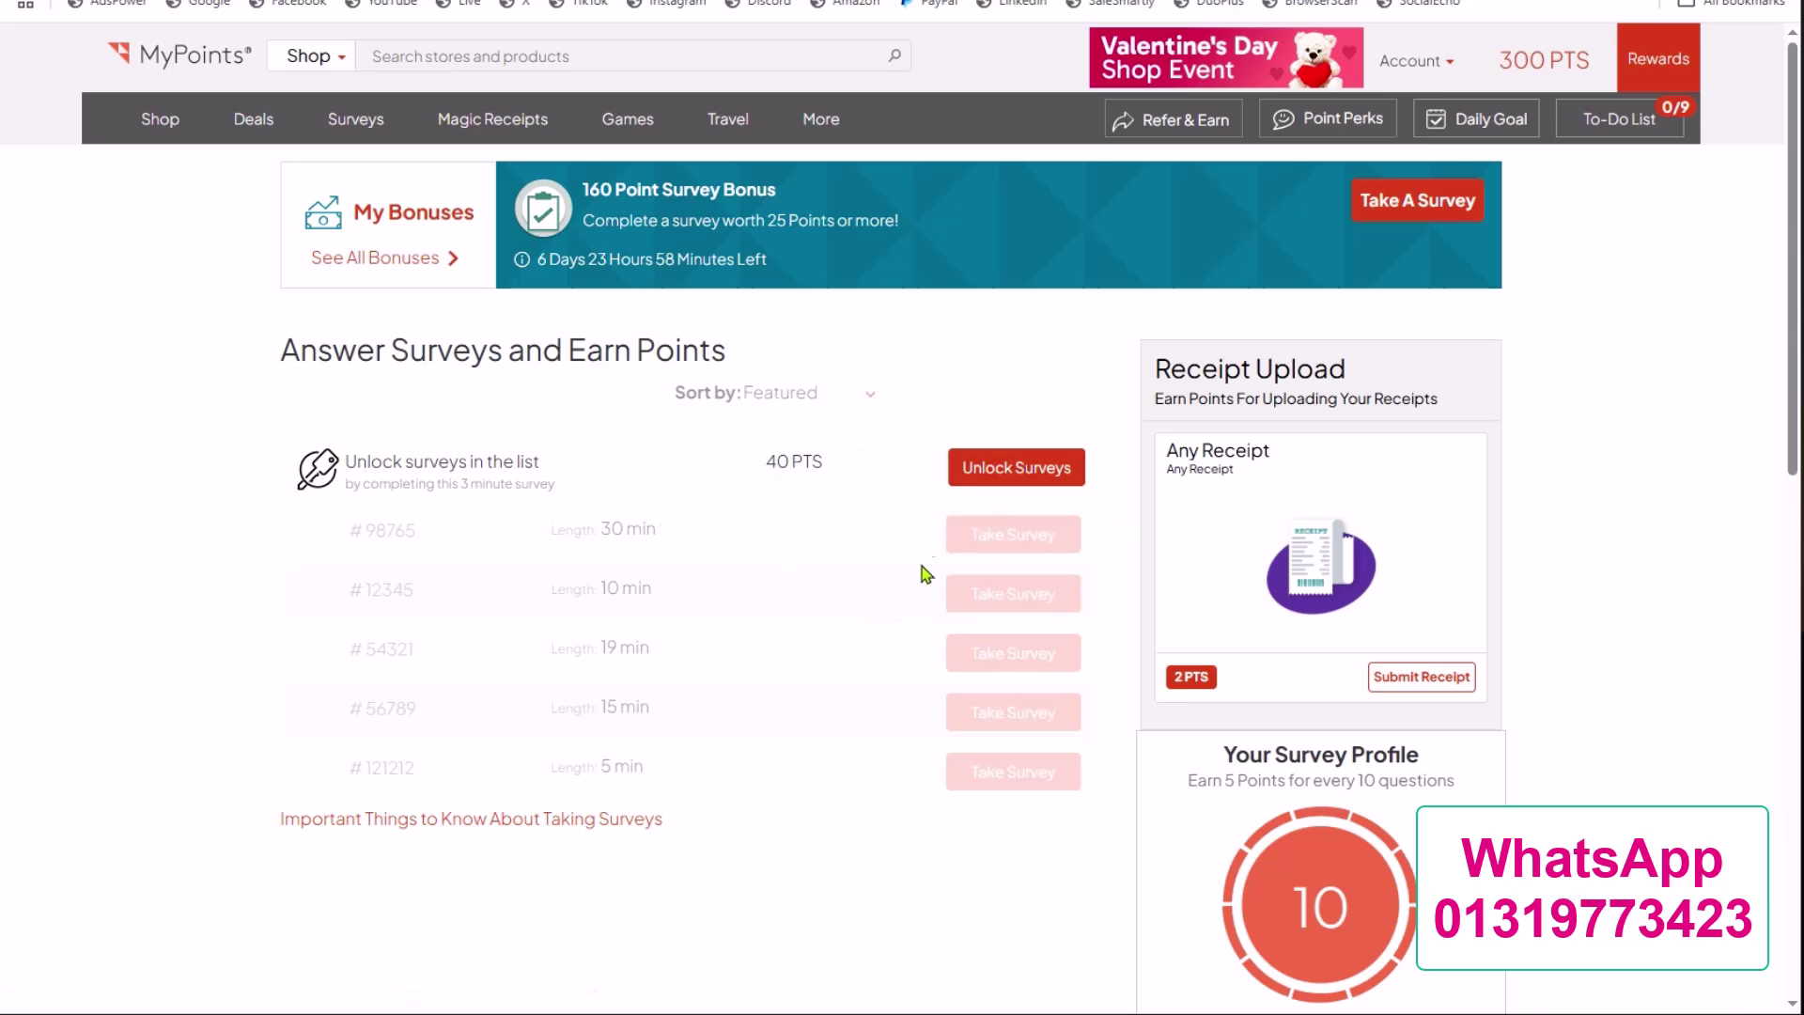
left_click(1008, 477)
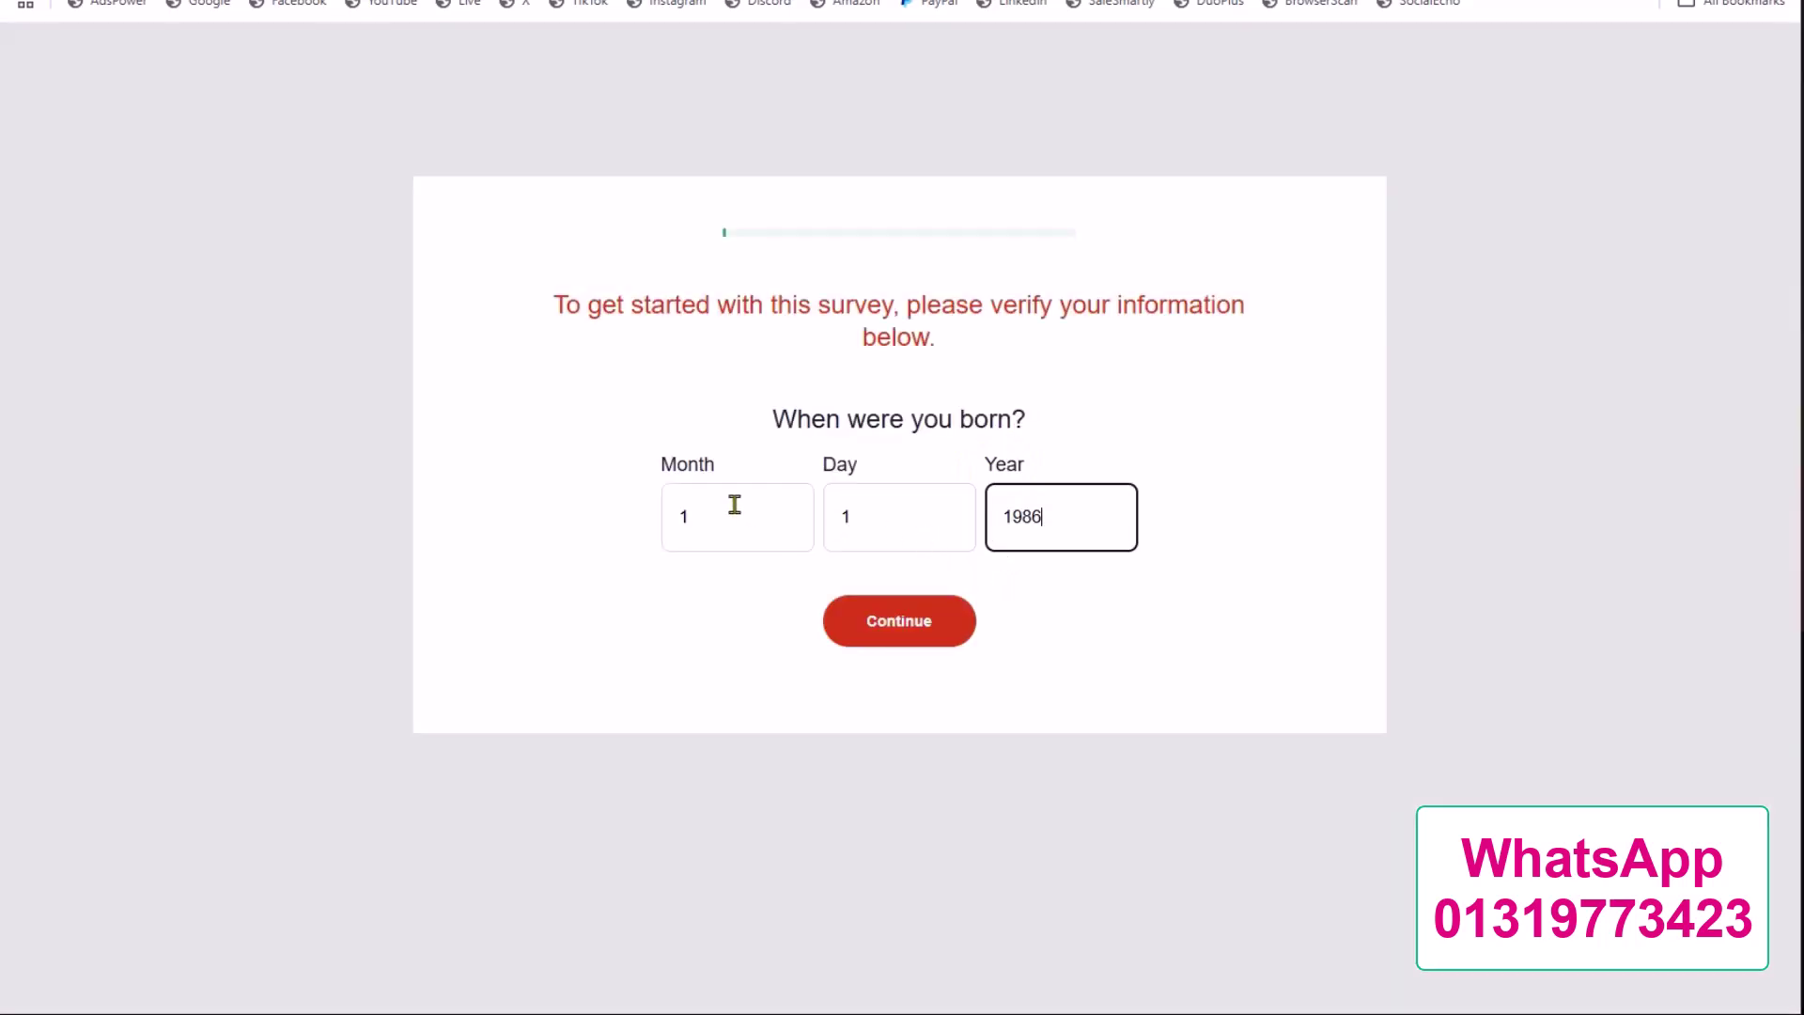
left_click(919, 623)
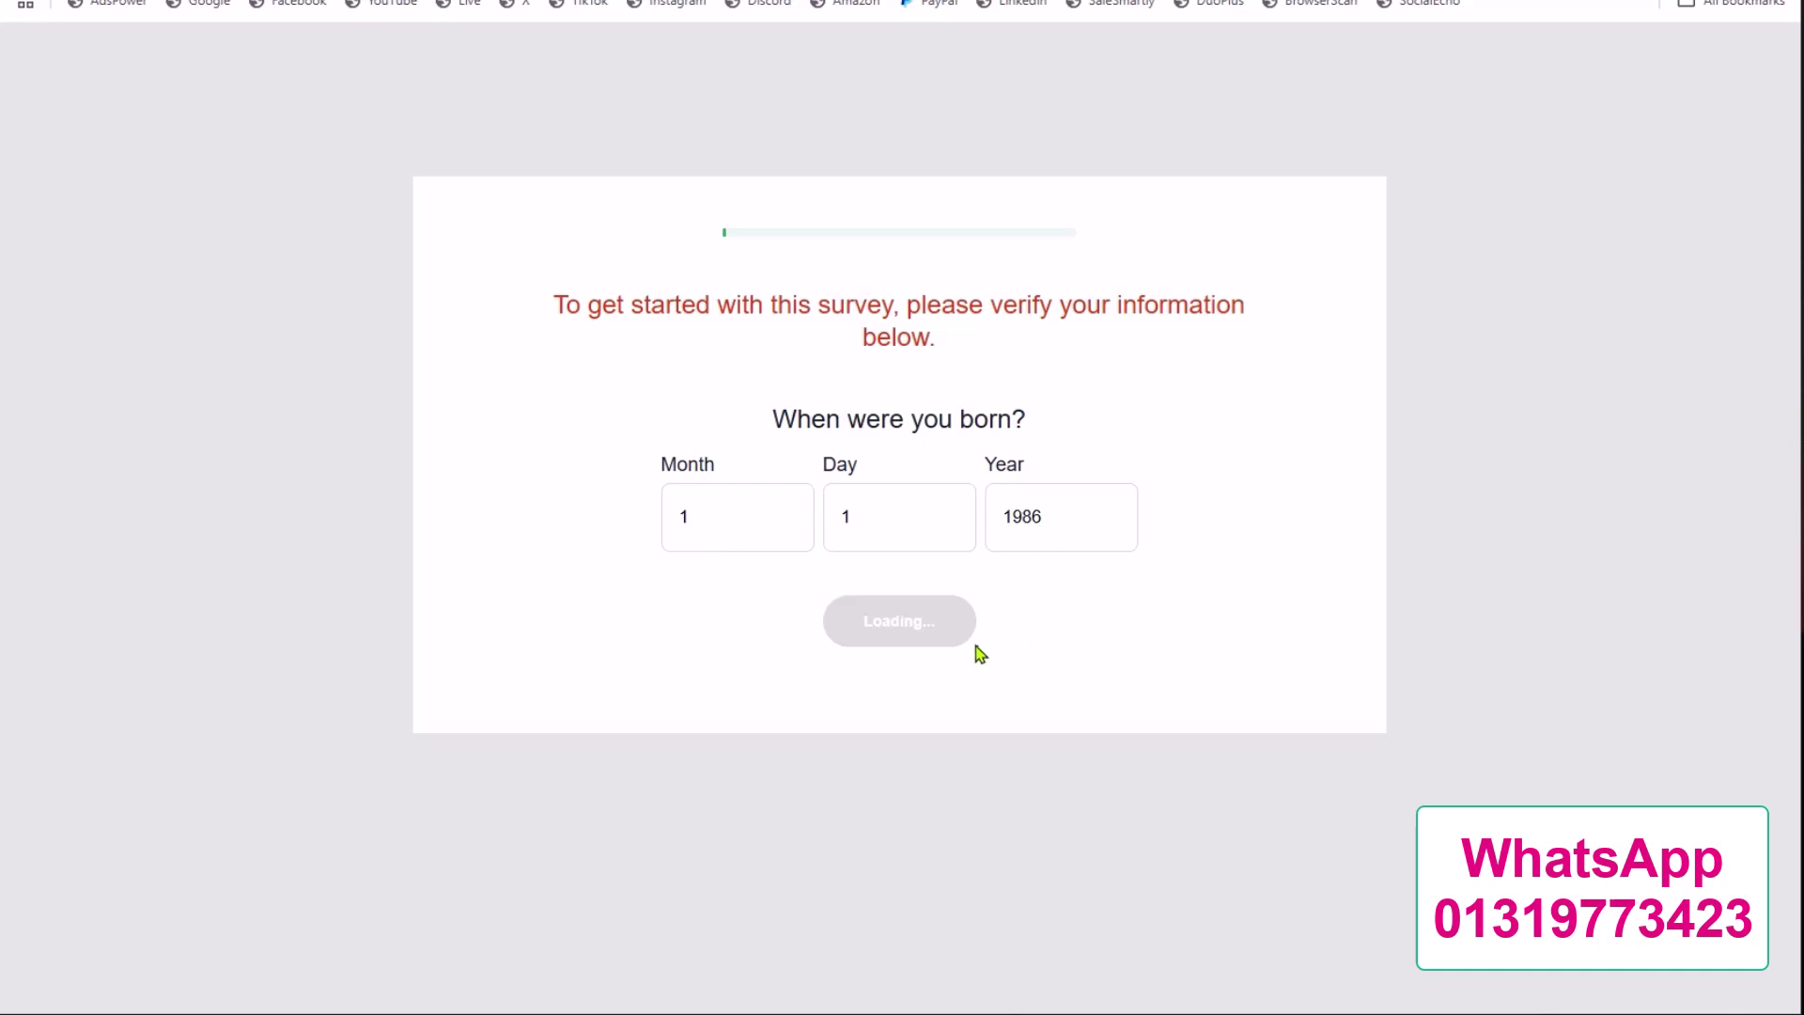
Answer the gender question with Male and the education question with Masters degree
left_click(779, 482)
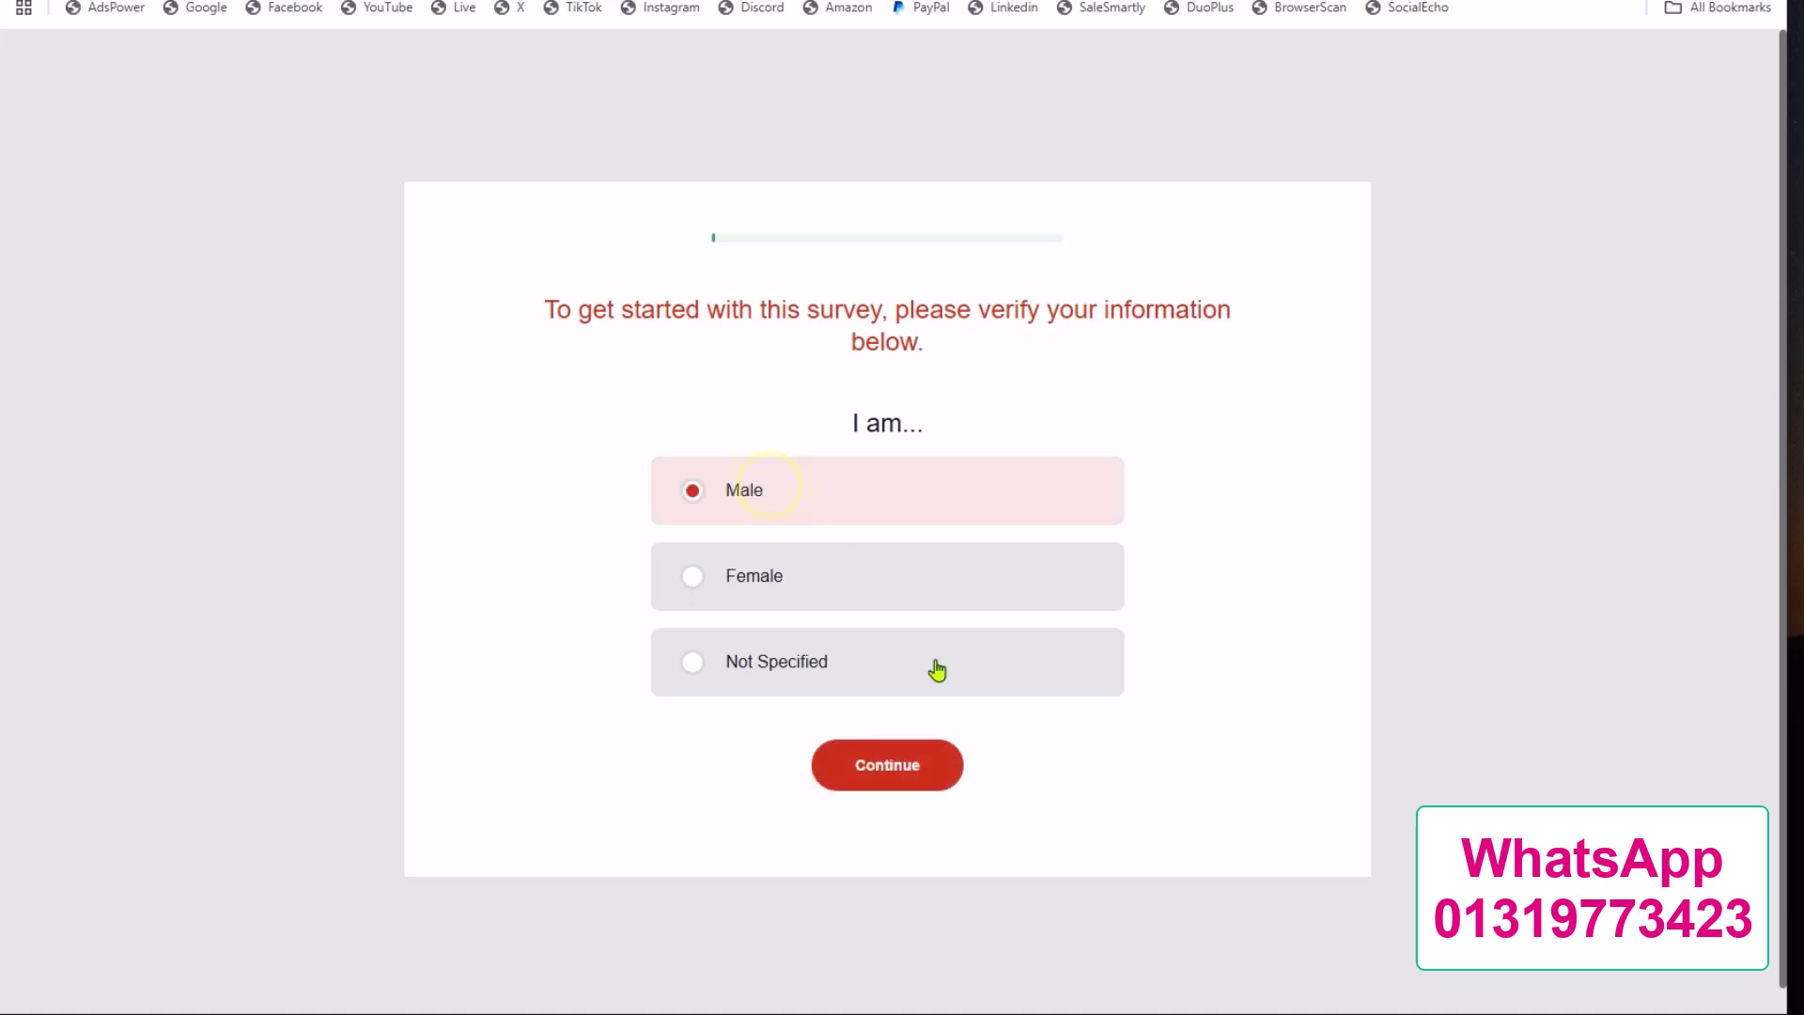
left_click(932, 763)
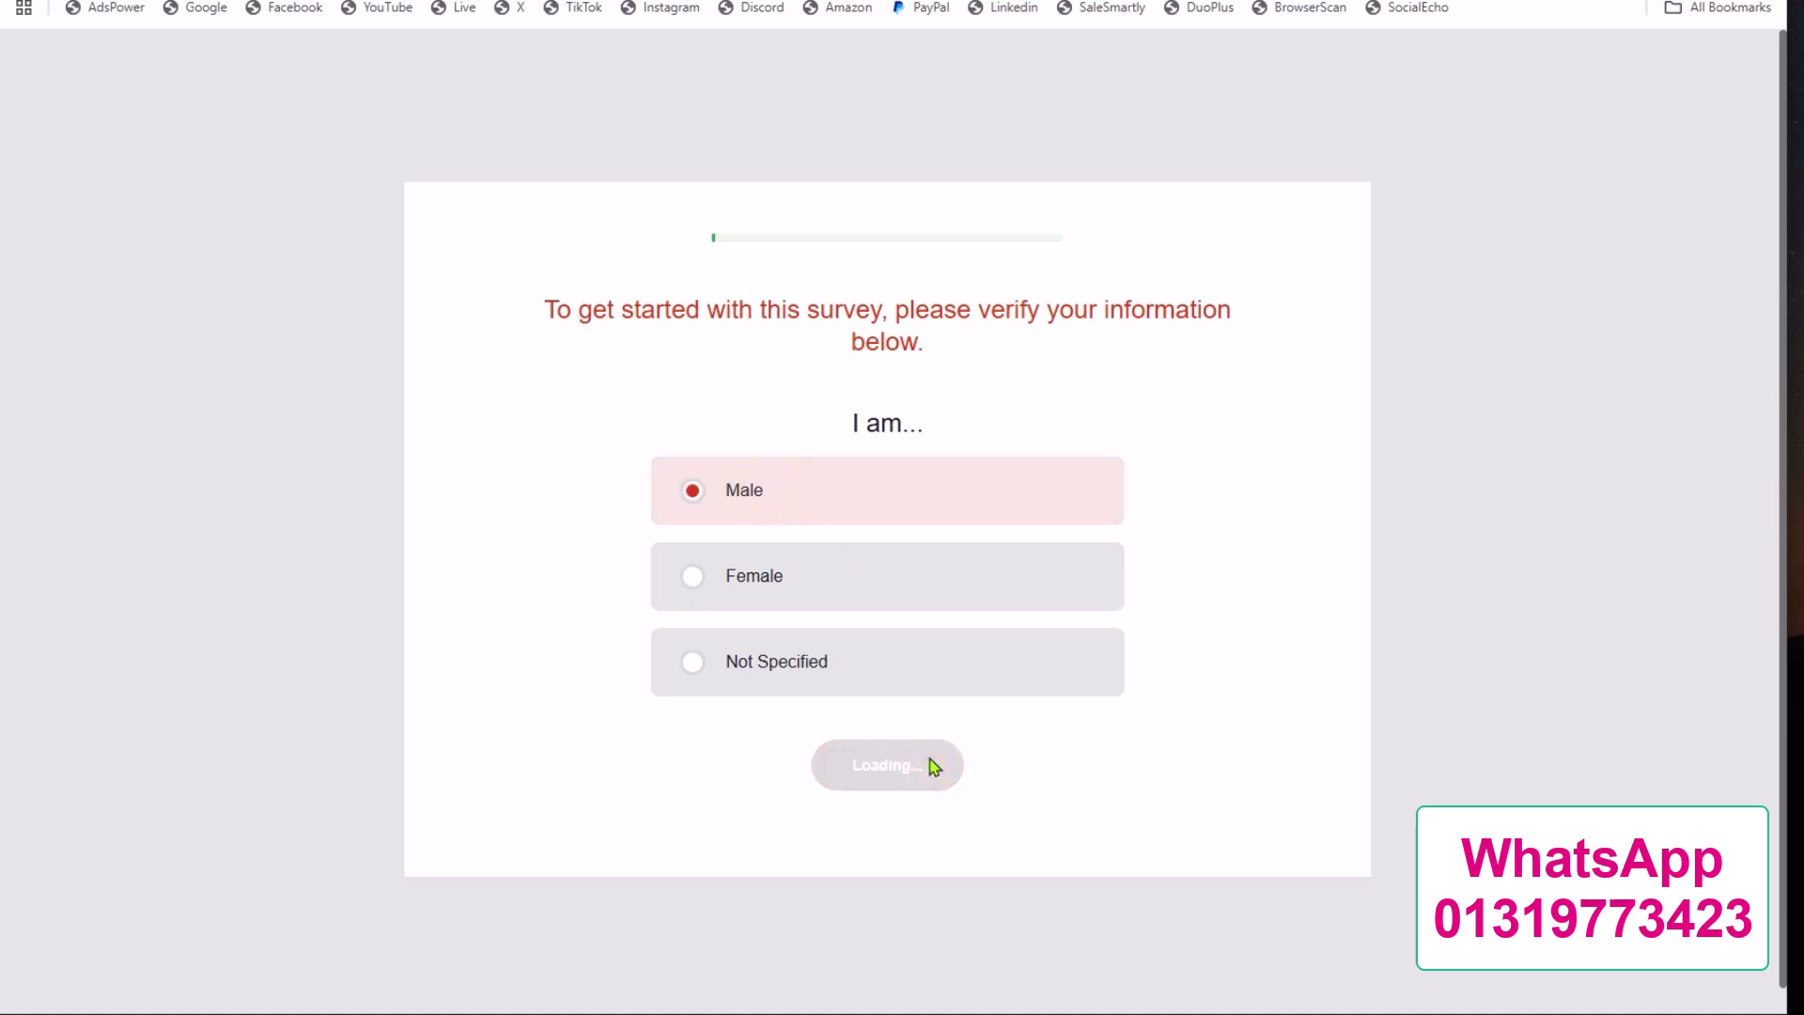
left_click(709, 340)
scroll(892, 507, "down", 2)
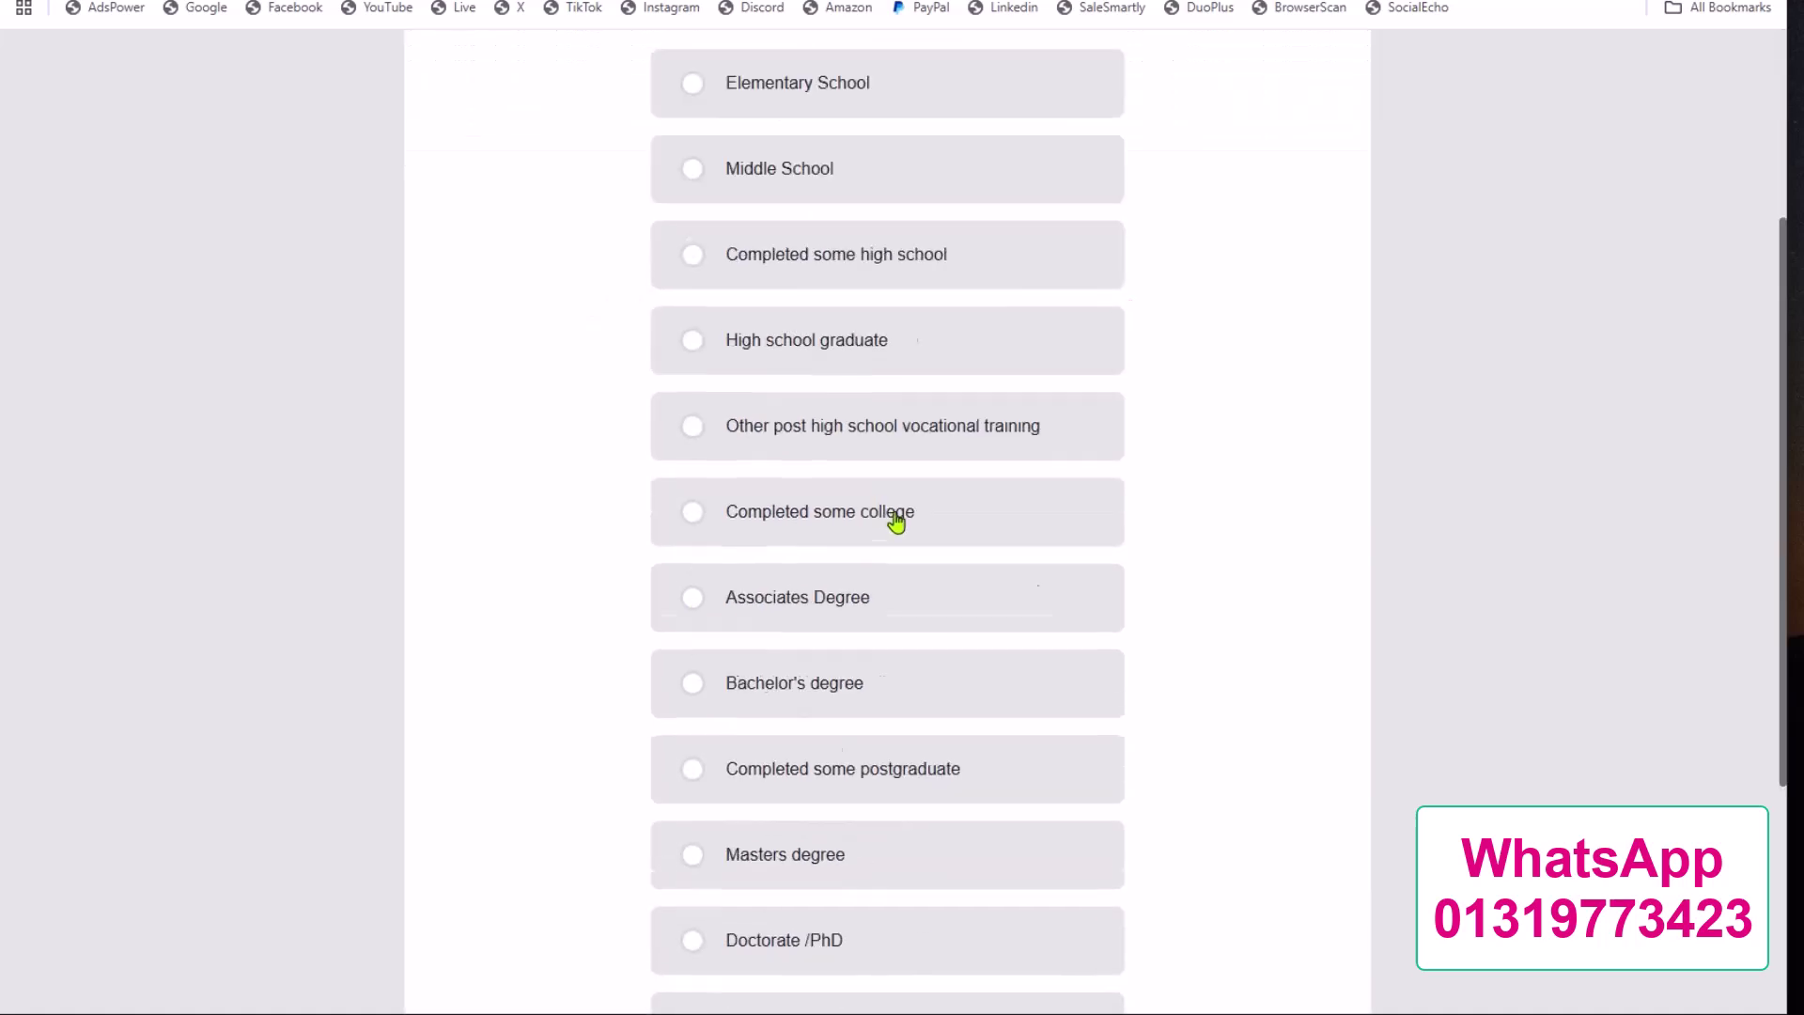
scroll(893, 508, "down", 5)
left_click(815, 535)
left_click(886, 790)
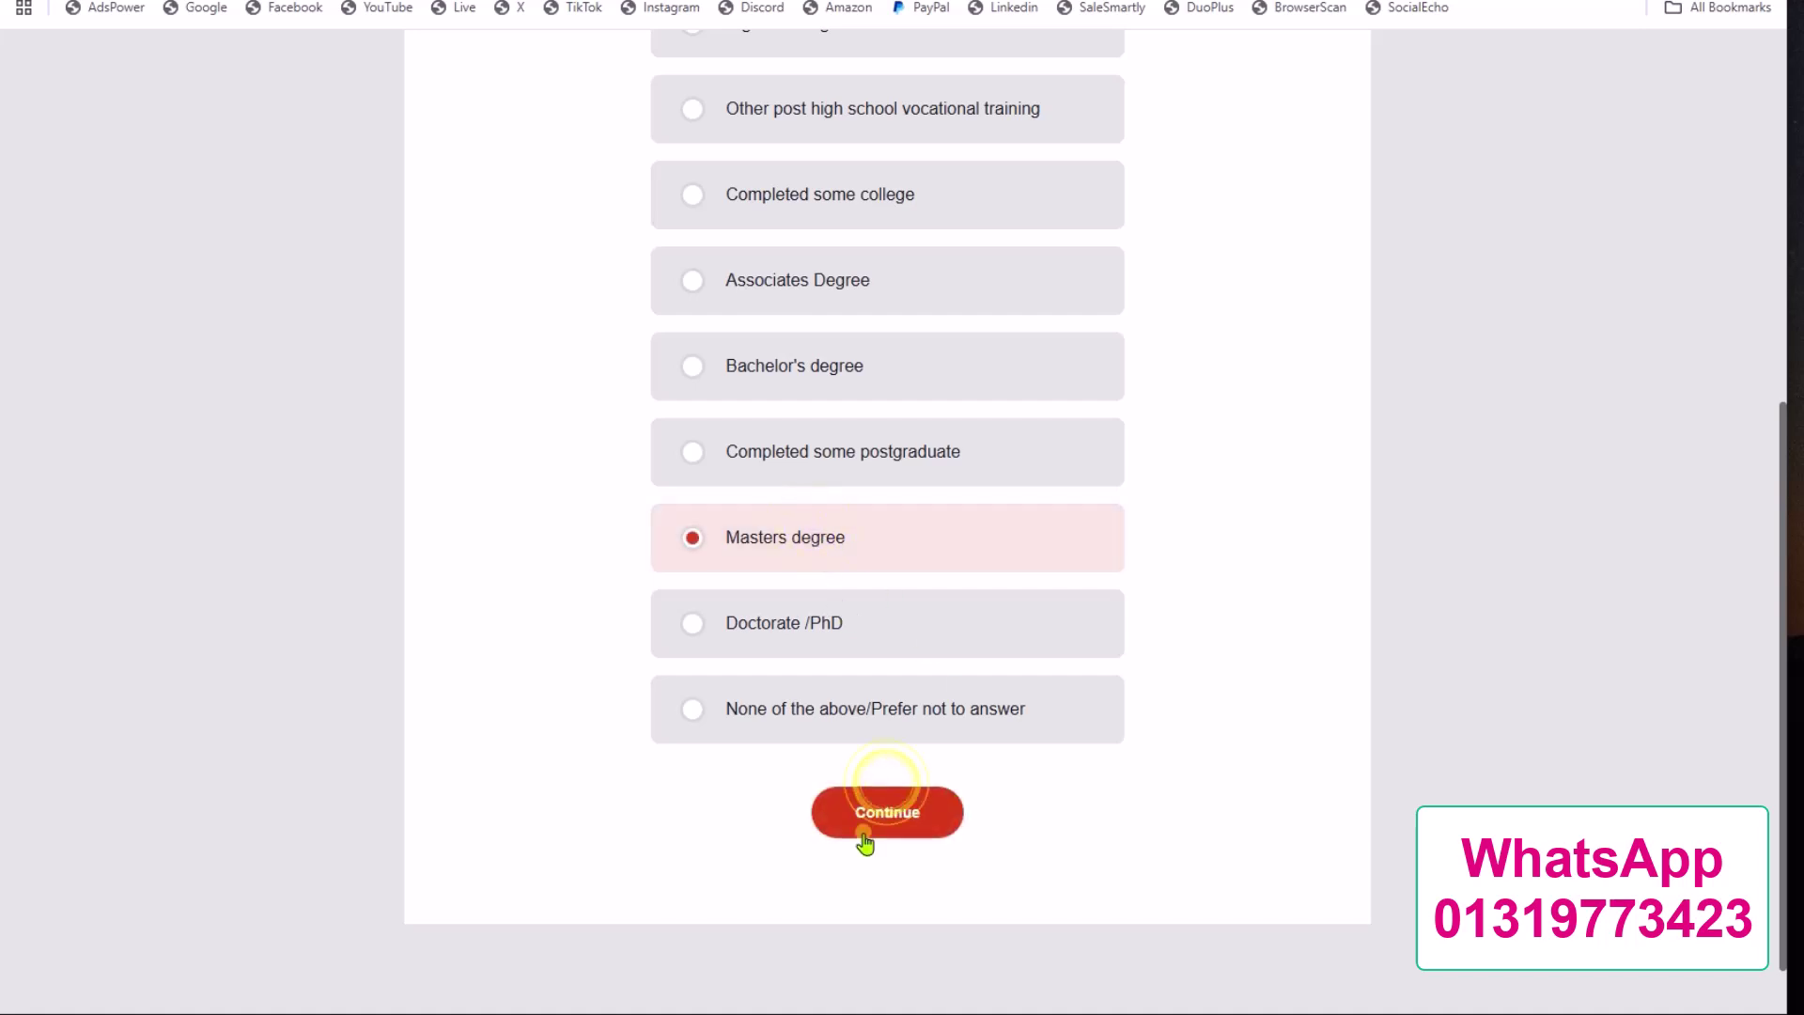
left_click(864, 836)
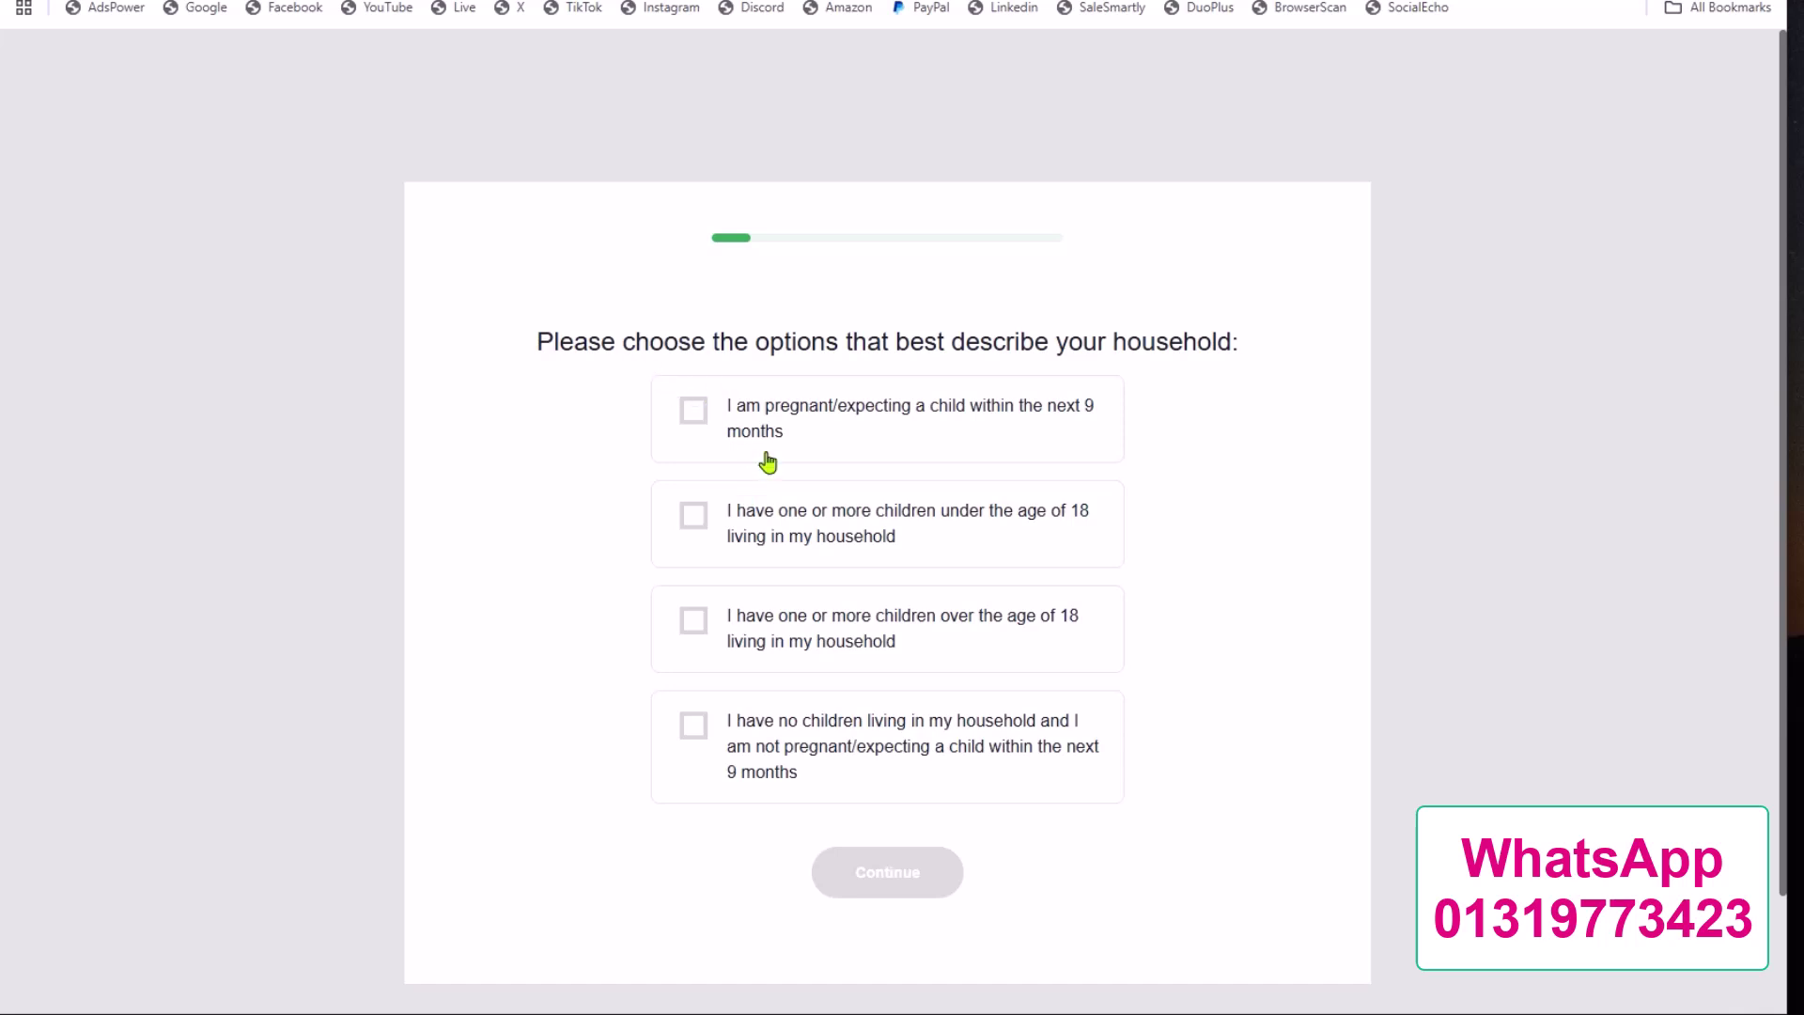
State that one or more children under 18 live in the household, and submit Girl age 6 and Boy age 11
left_click(794, 532)
left_click(892, 887)
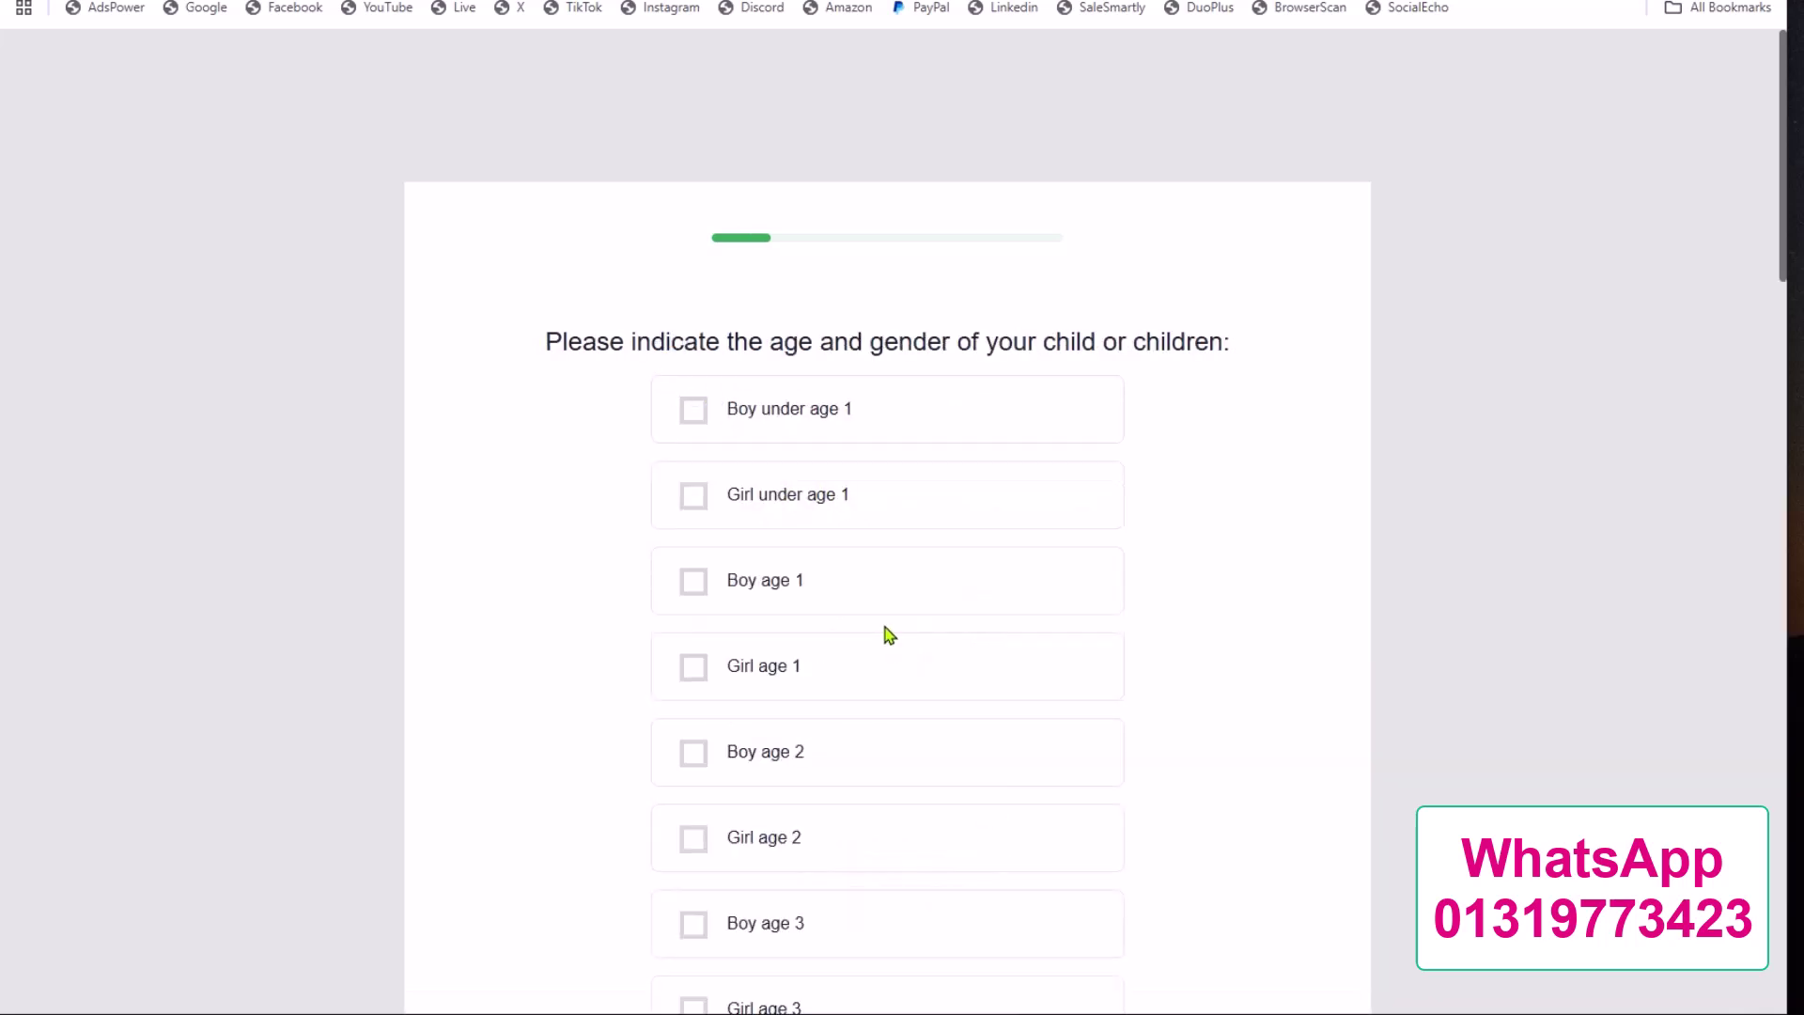
scroll(930, 463, "down", 6)
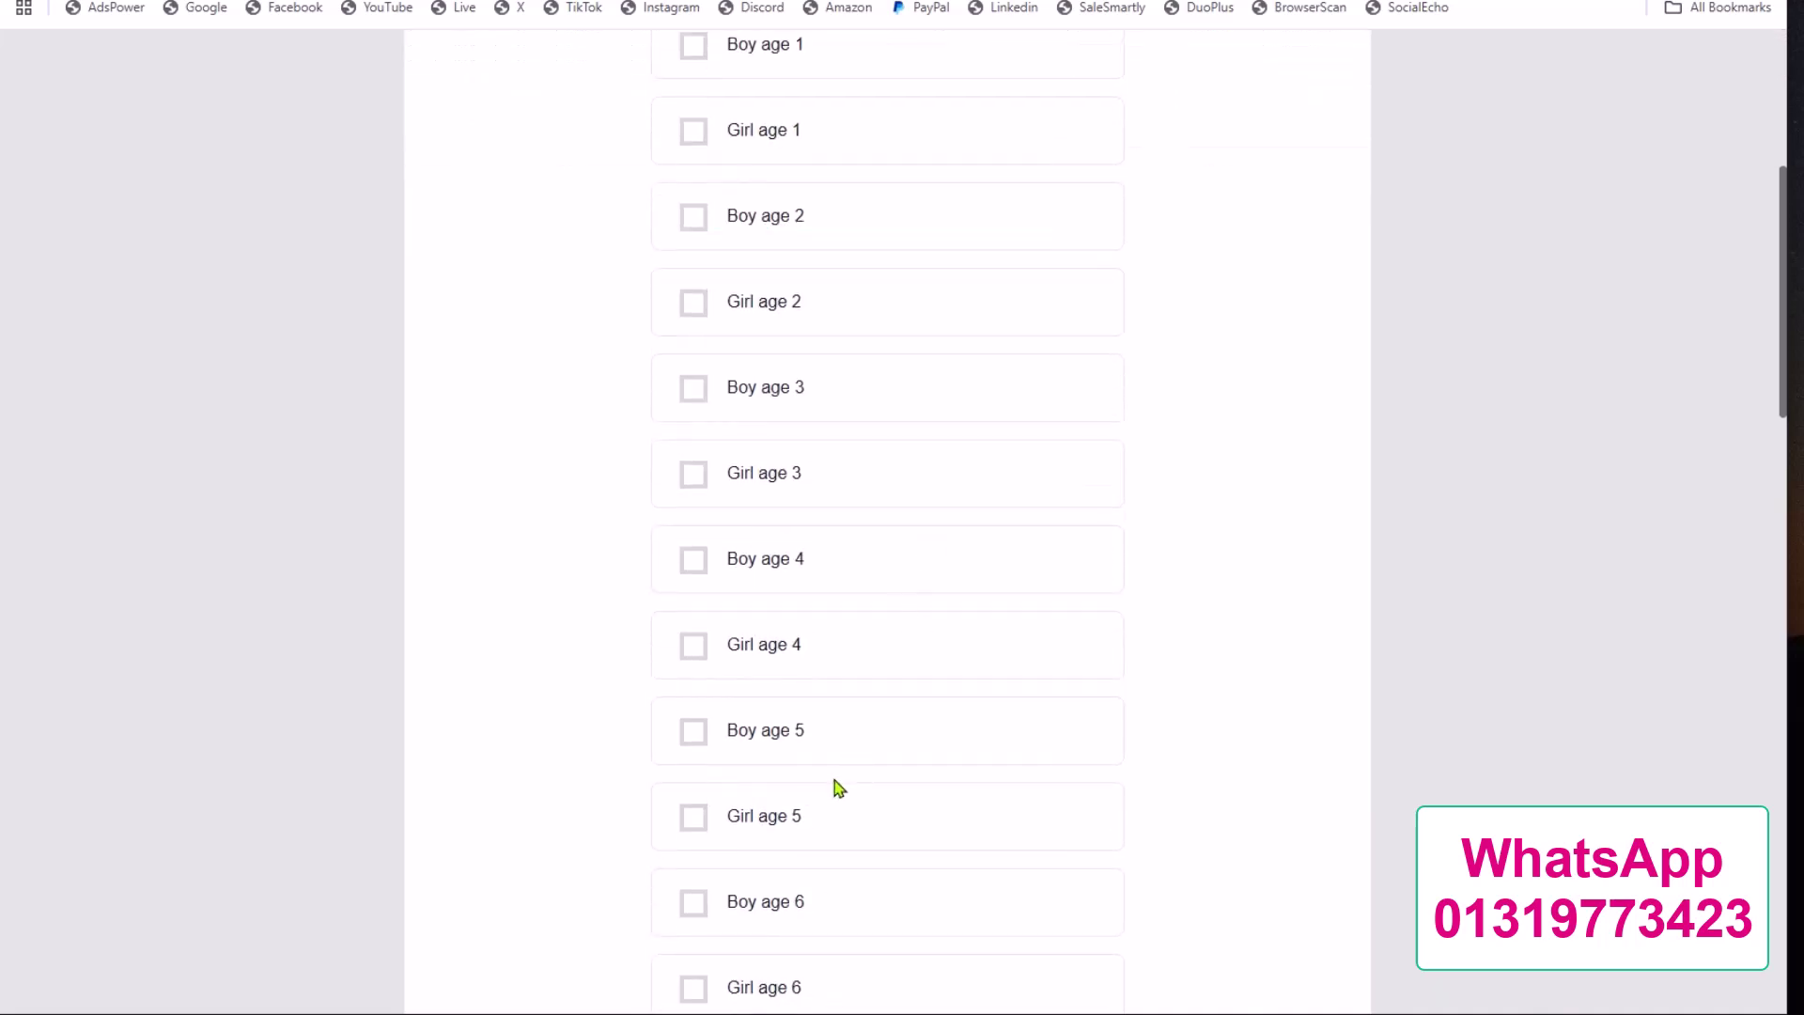
scroll(953, 900, "down", 2)
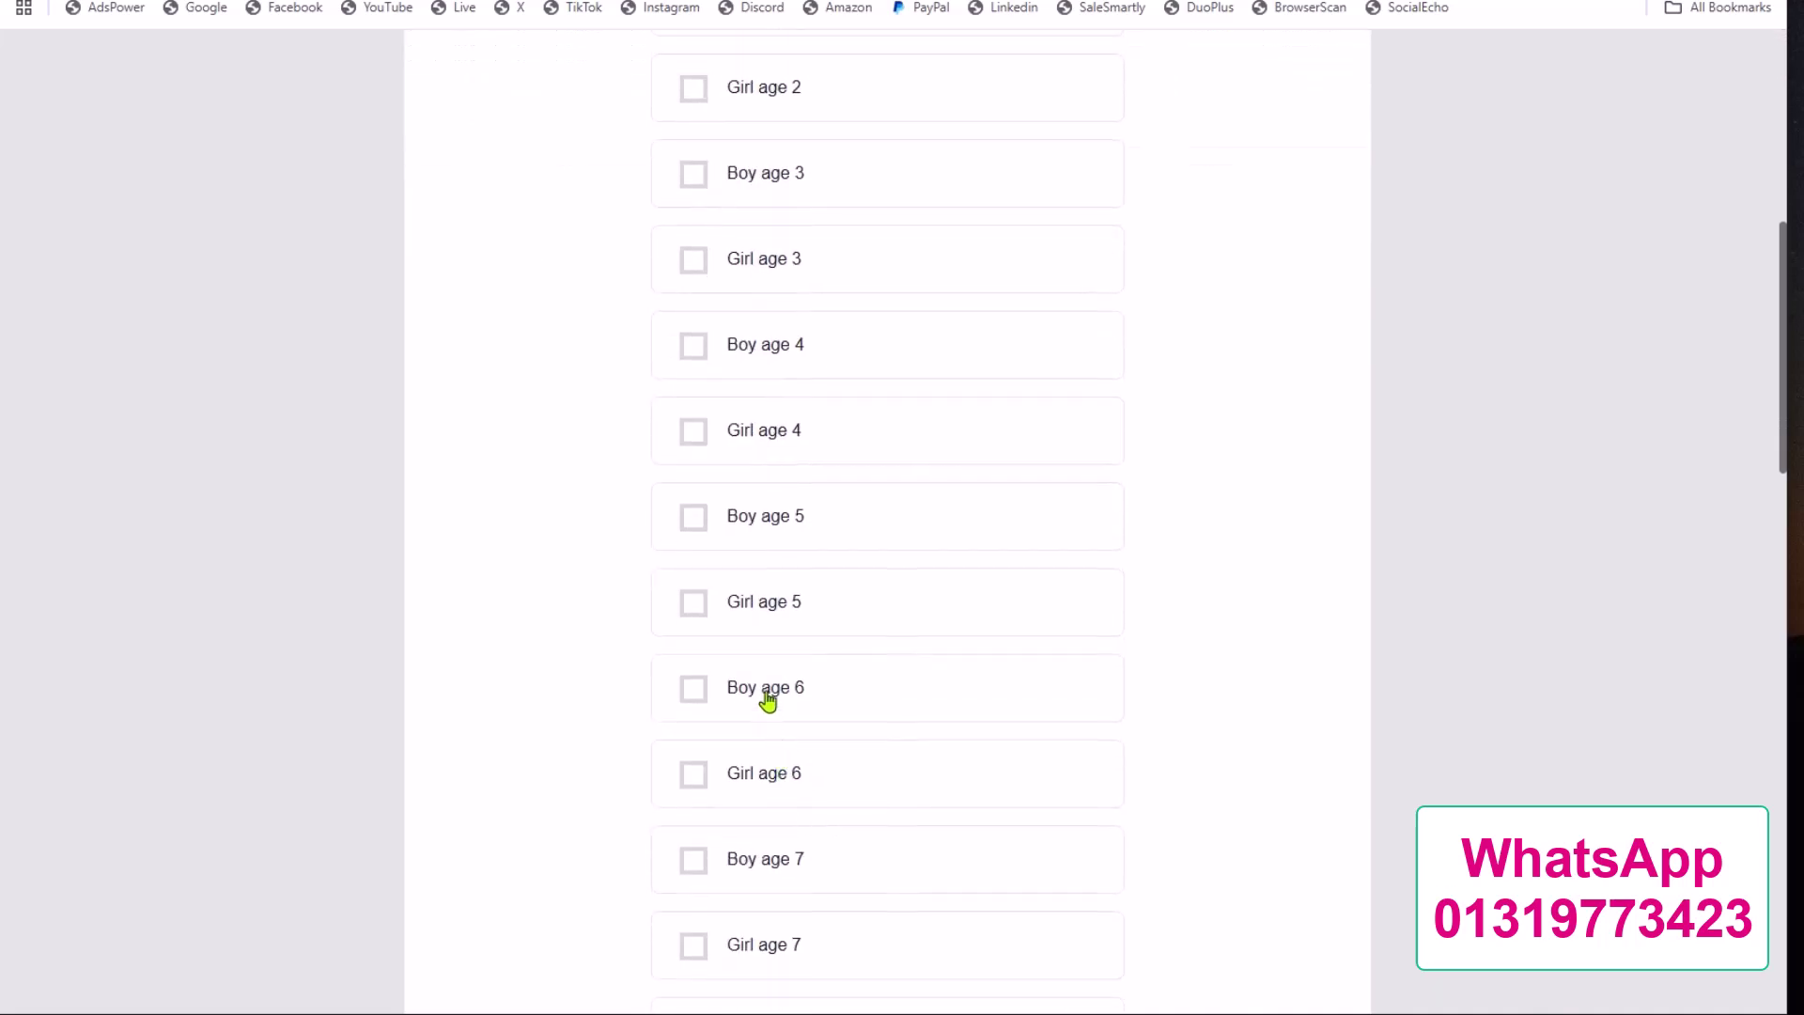
left_click(760, 780)
scroll(852, 761, "down", 3)
scroll(852, 761, "down", 6)
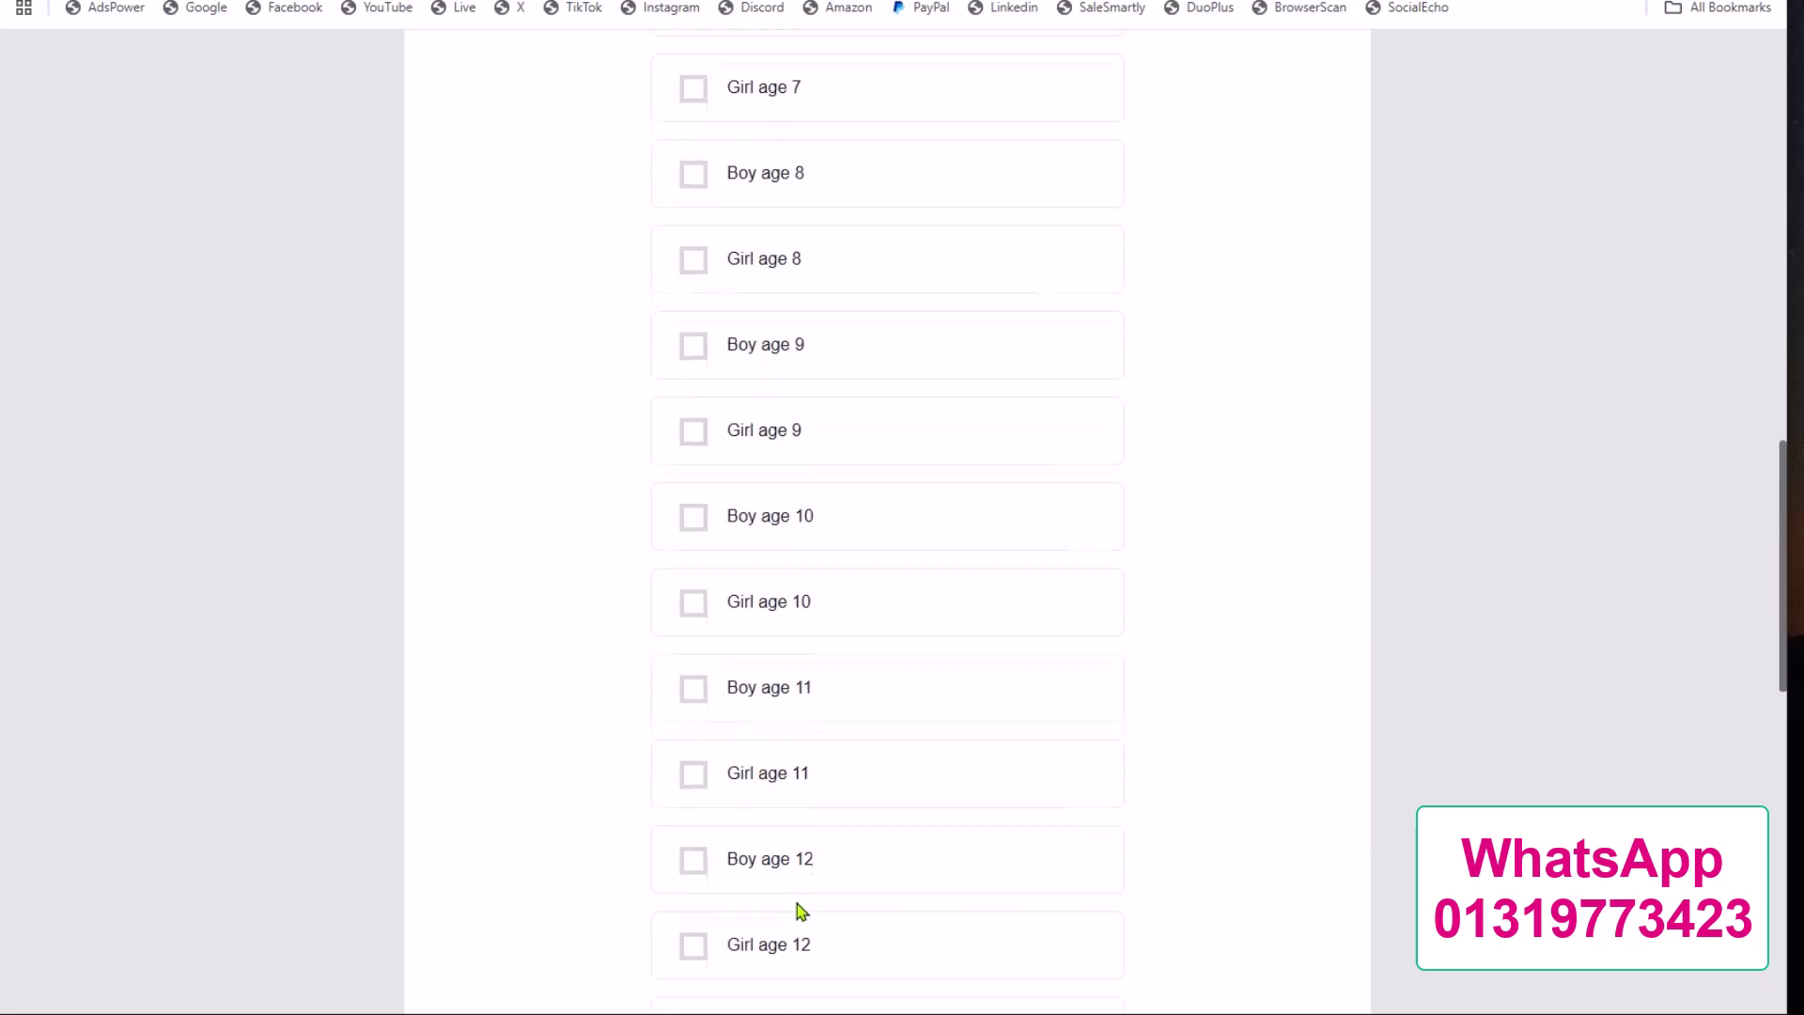
left_click(760, 776)
left_click(761, 695)
left_click(794, 776)
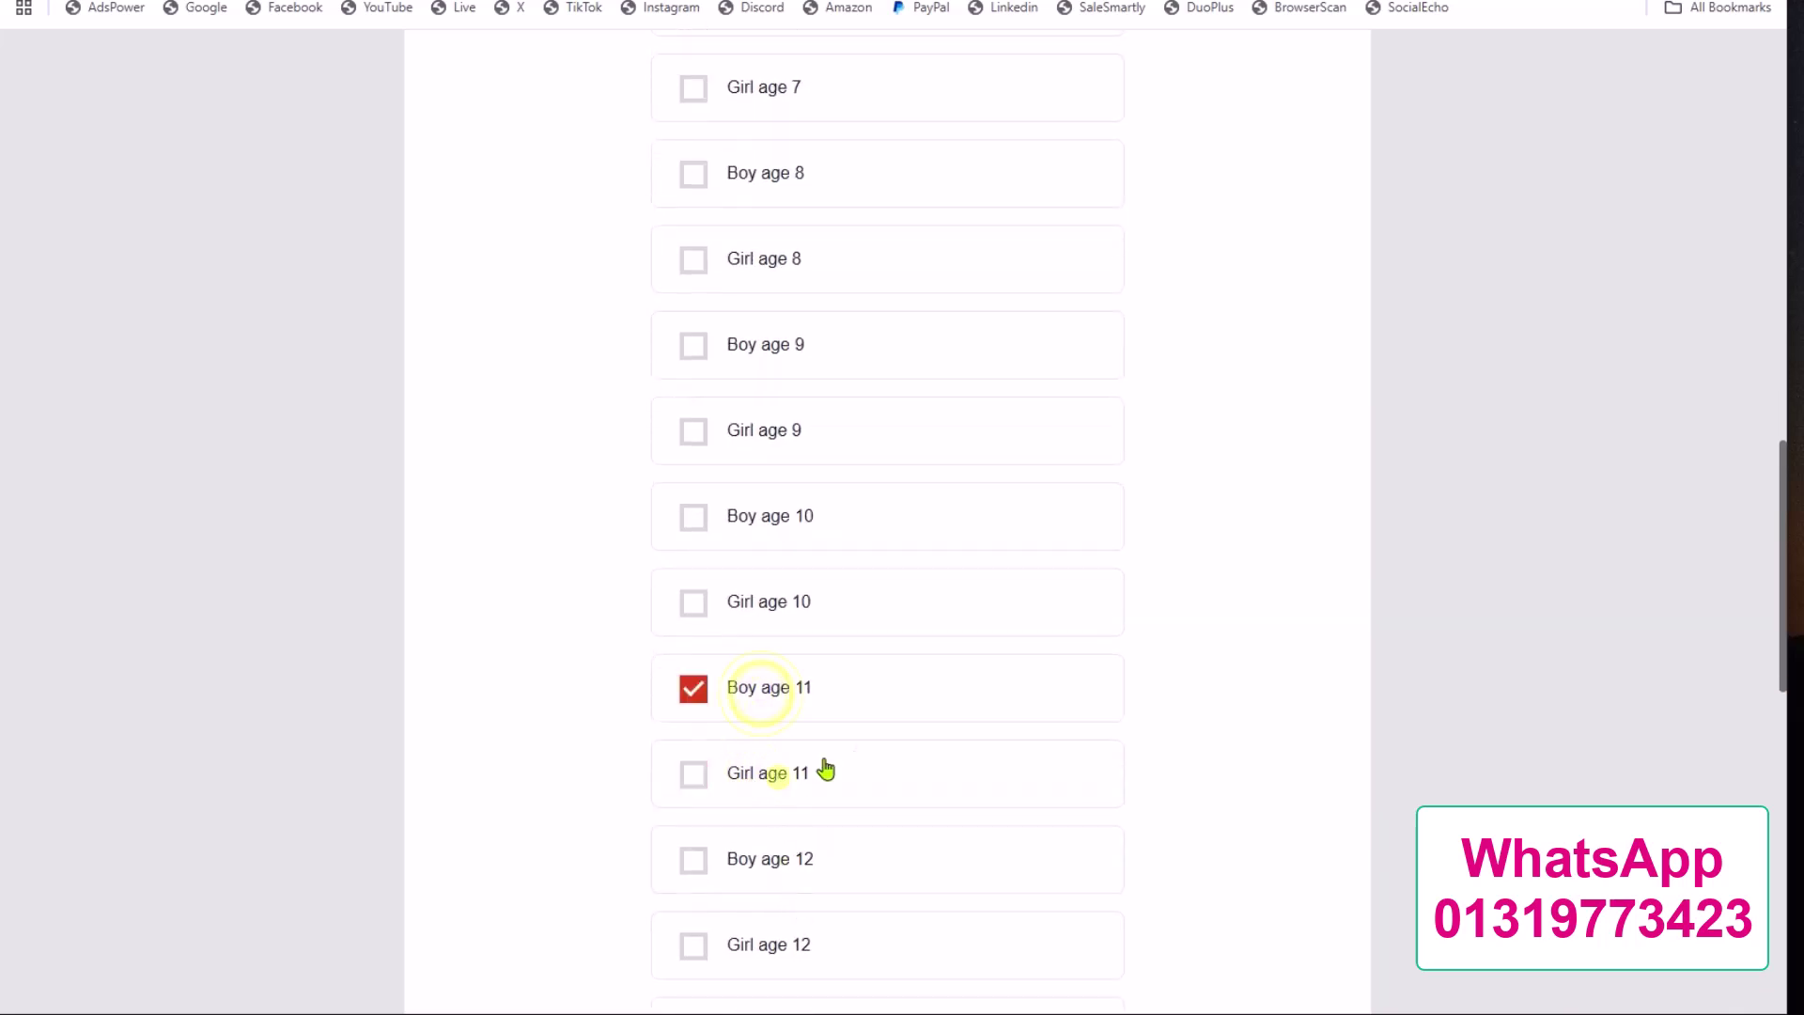
scroll(1043, 854, "down", 14)
left_click(907, 738)
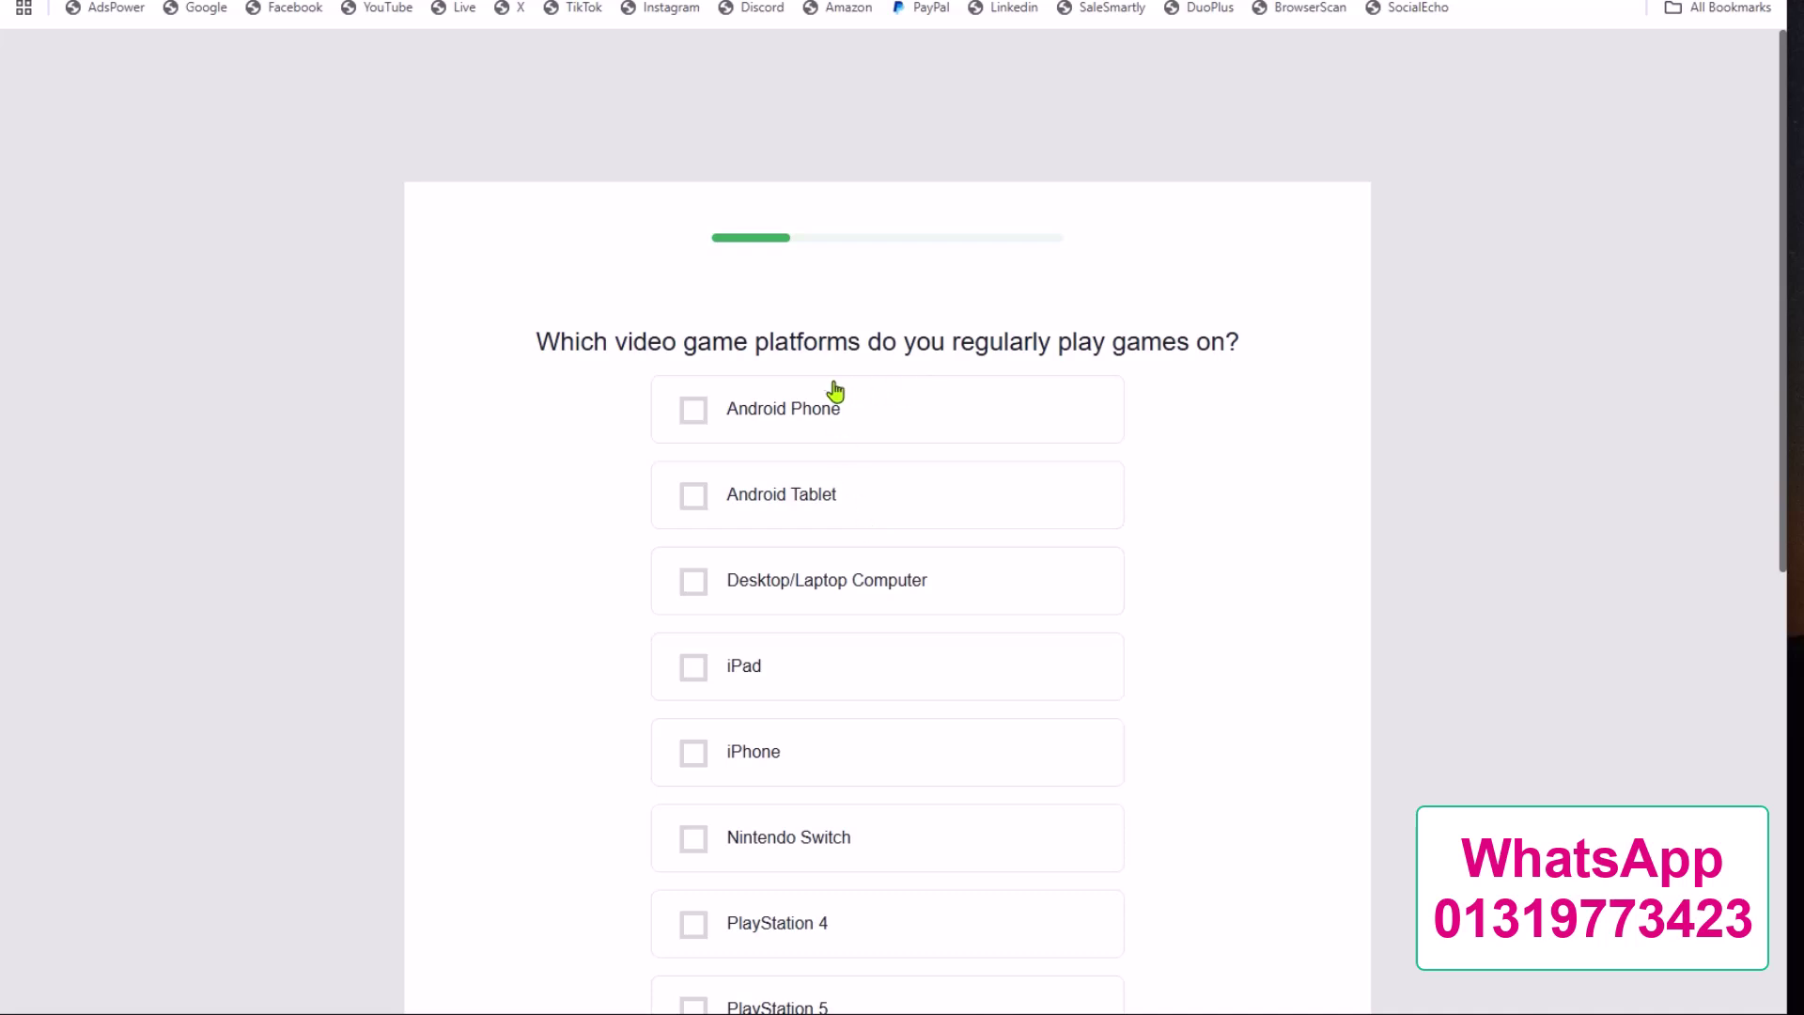
Submit Android Phone, Android Tablet, Desktop/Laptop Computer, iPhone and Xbox Series X/Series S as the regularly used gaming platforms
left_click(760, 403)
left_click(777, 493)
left_click(770, 583)
left_click(794, 756)
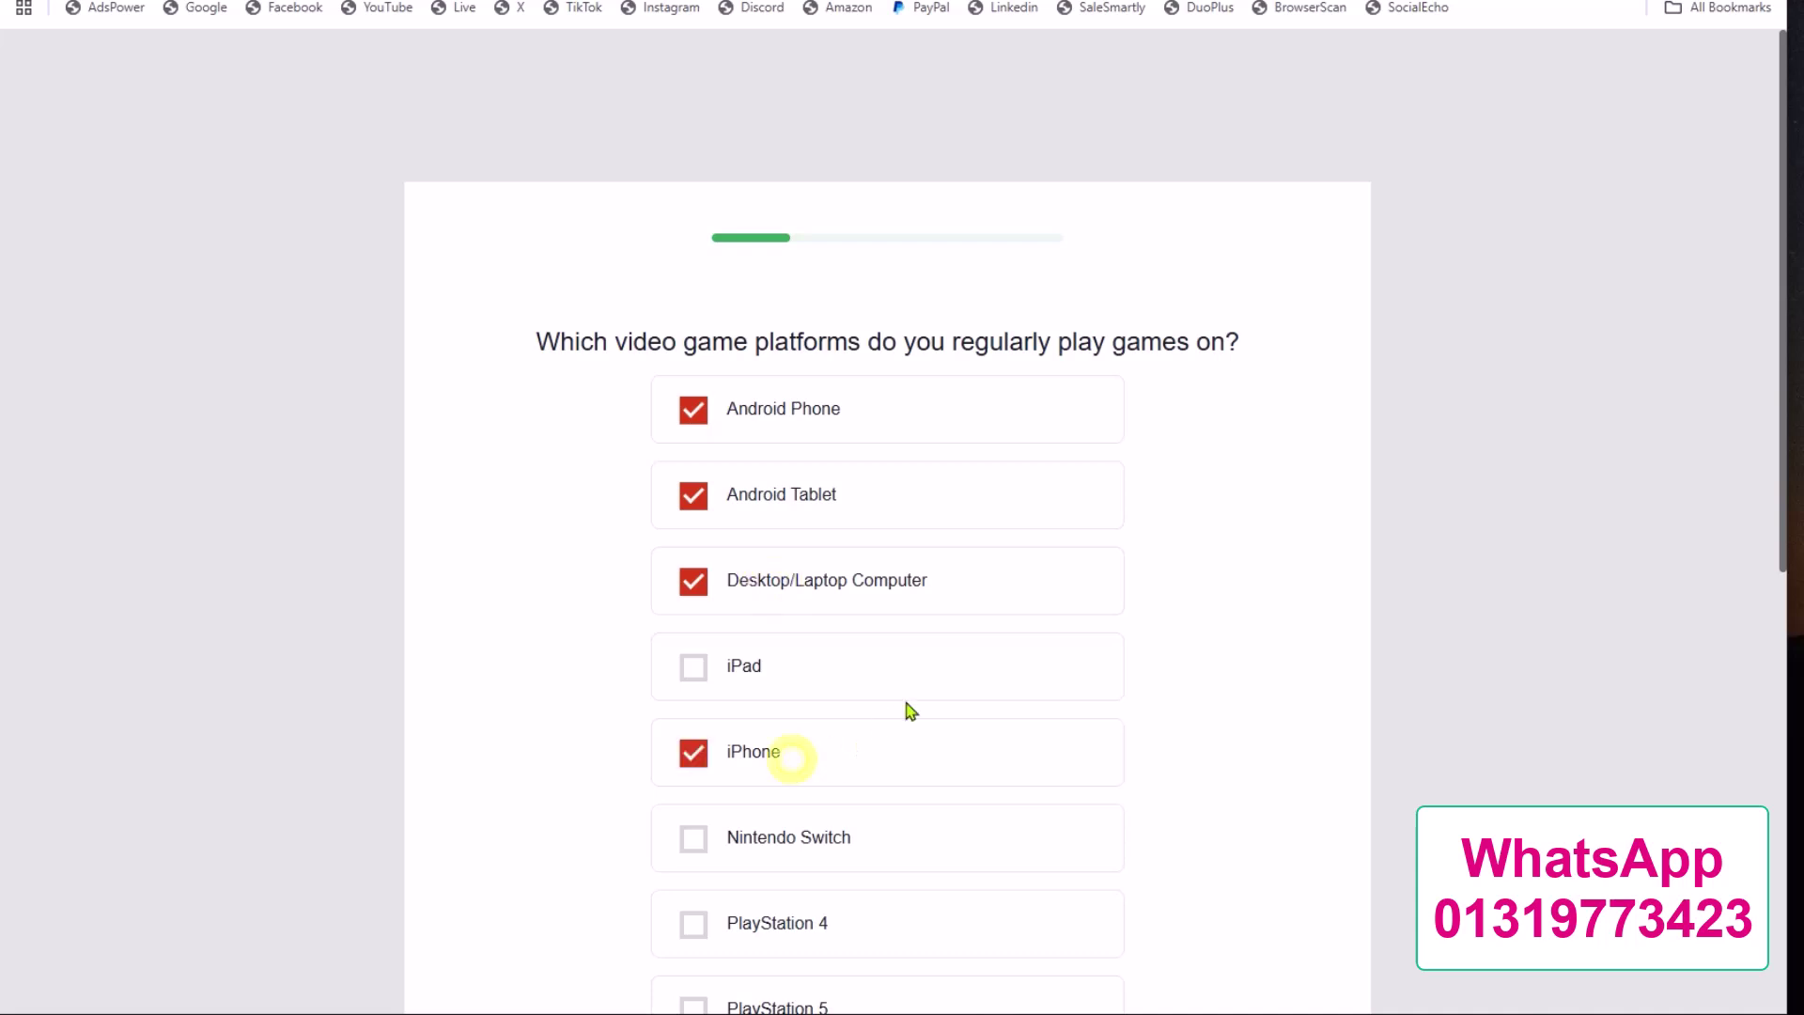
scroll(902, 714, "down", 5)
scroll(827, 691, "down", 4)
left_click(776, 611)
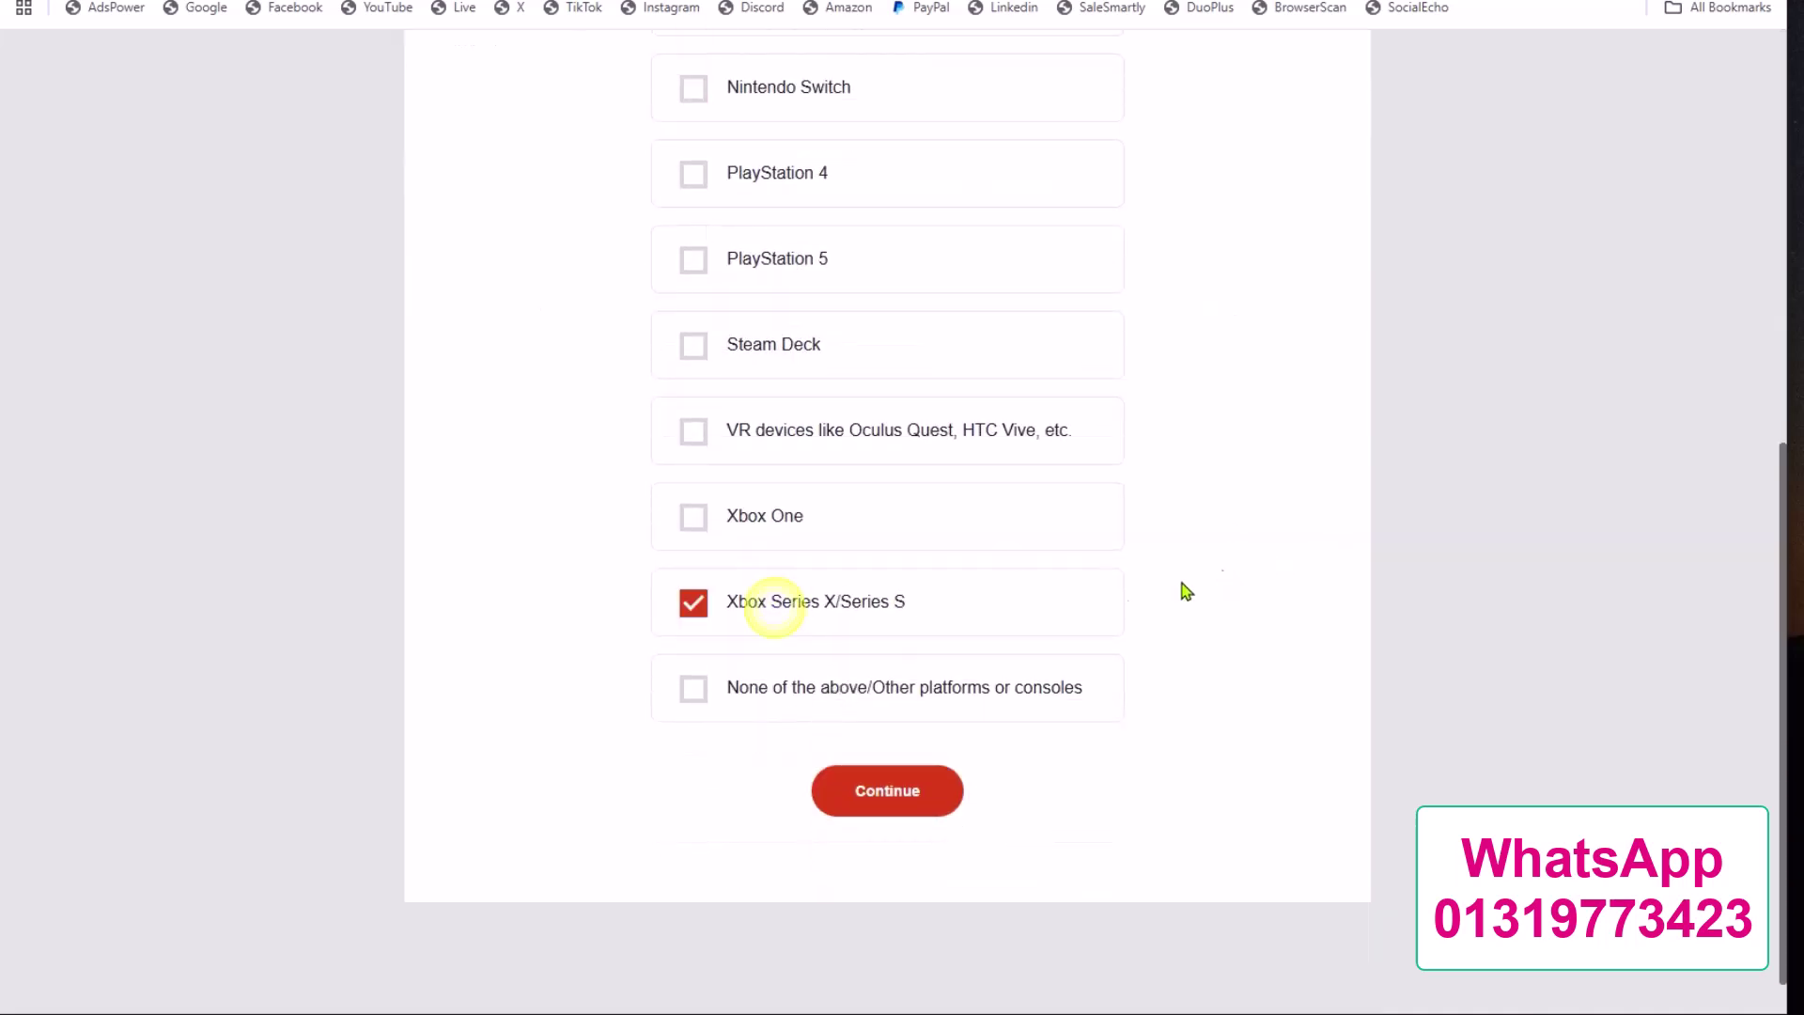
left_click(869, 789)
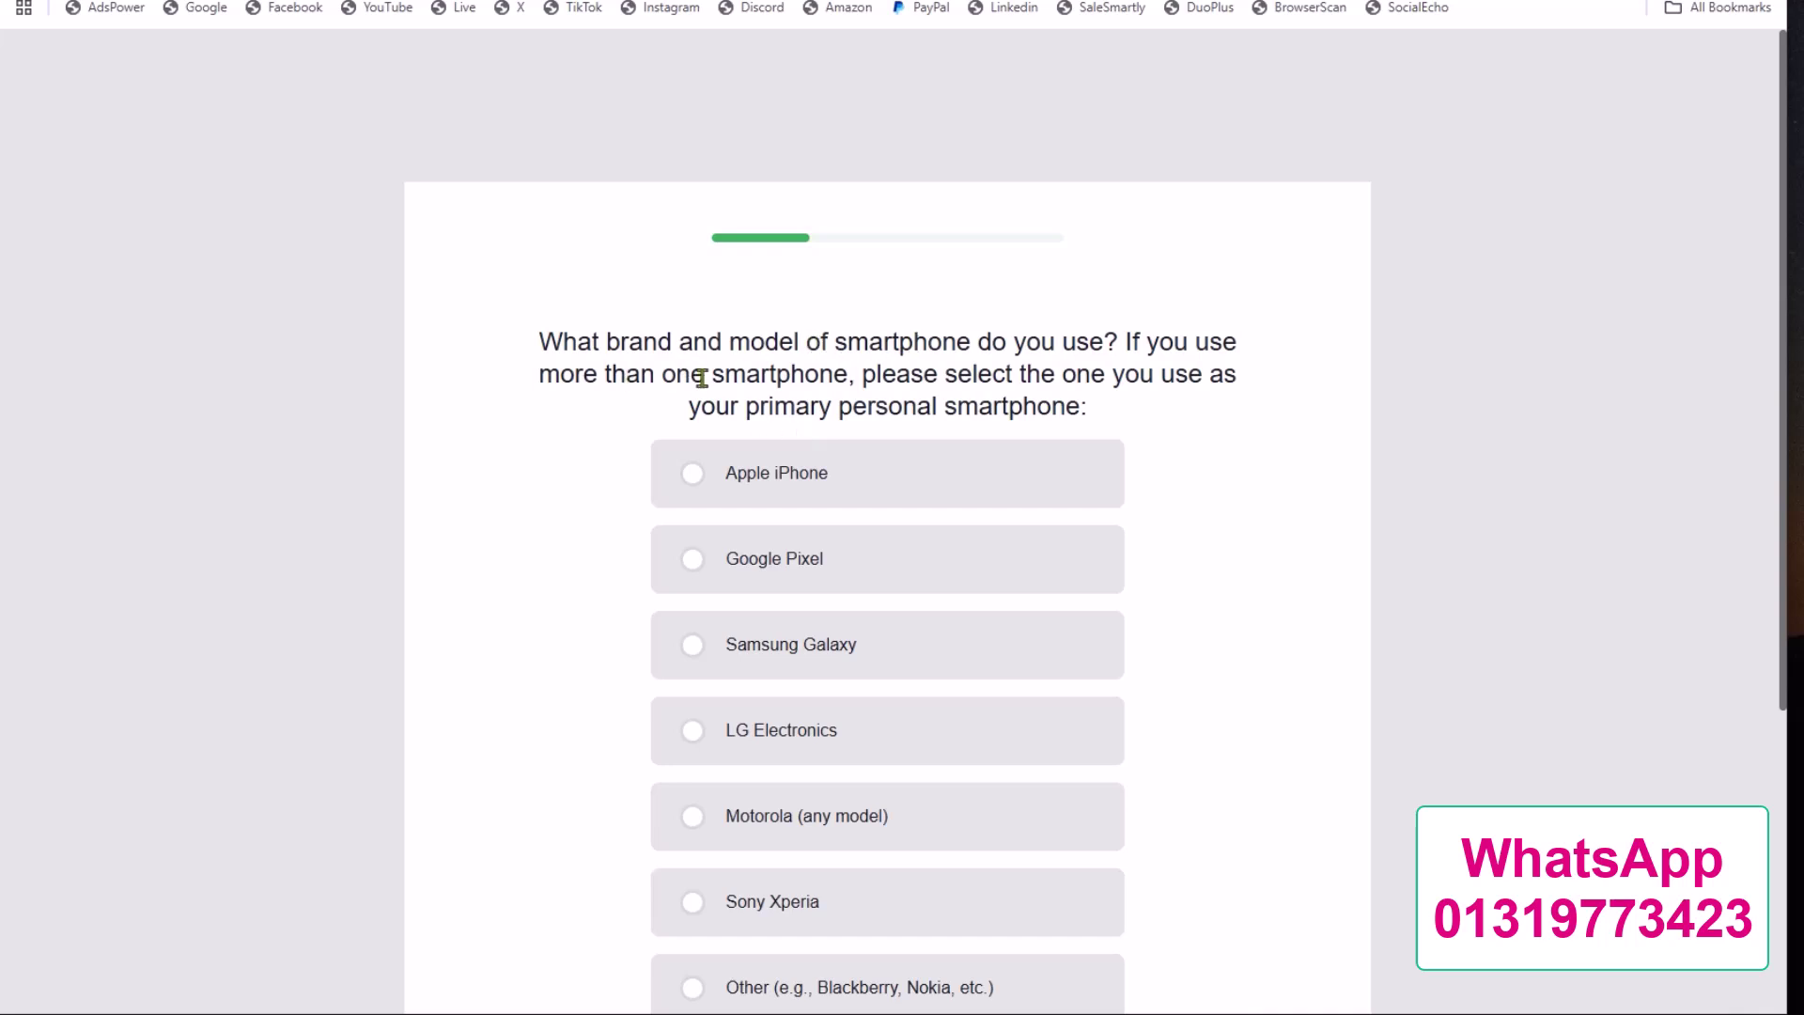
Submit Apple iPhone as the primary personal smartphone
left_click(858, 481)
scroll(1079, 676, "down", 5)
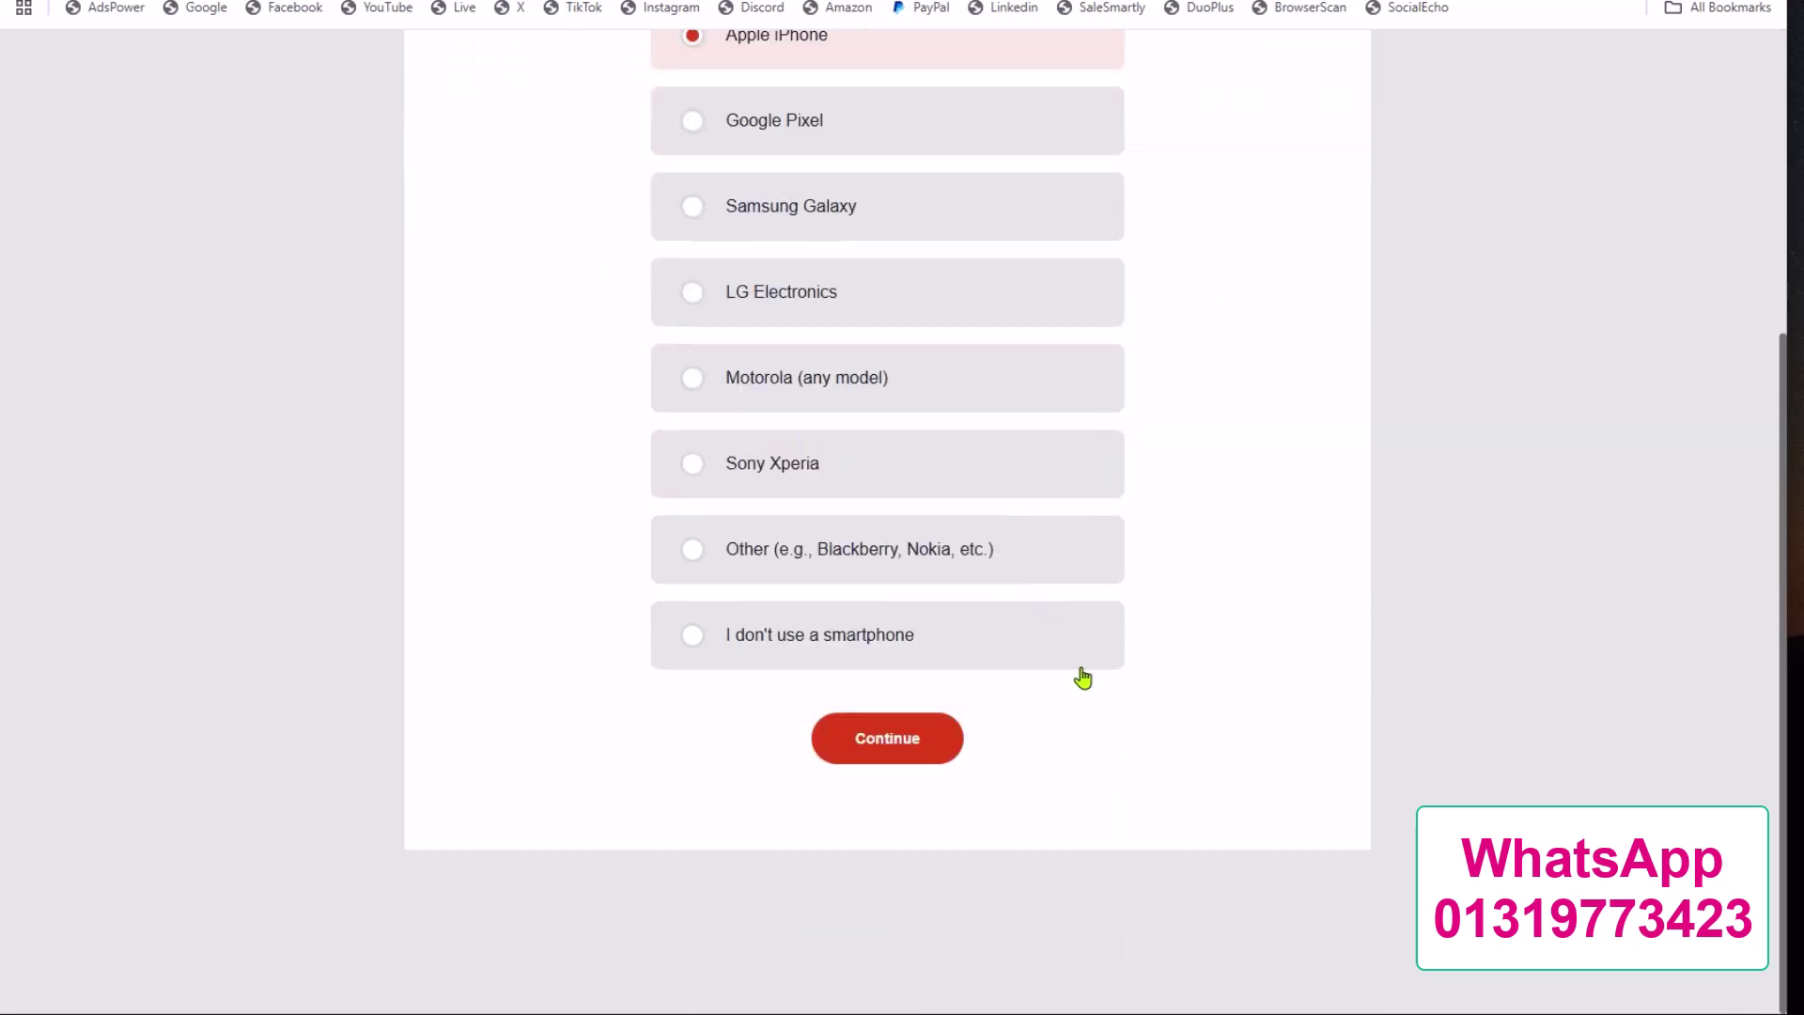
left_click(906, 743)
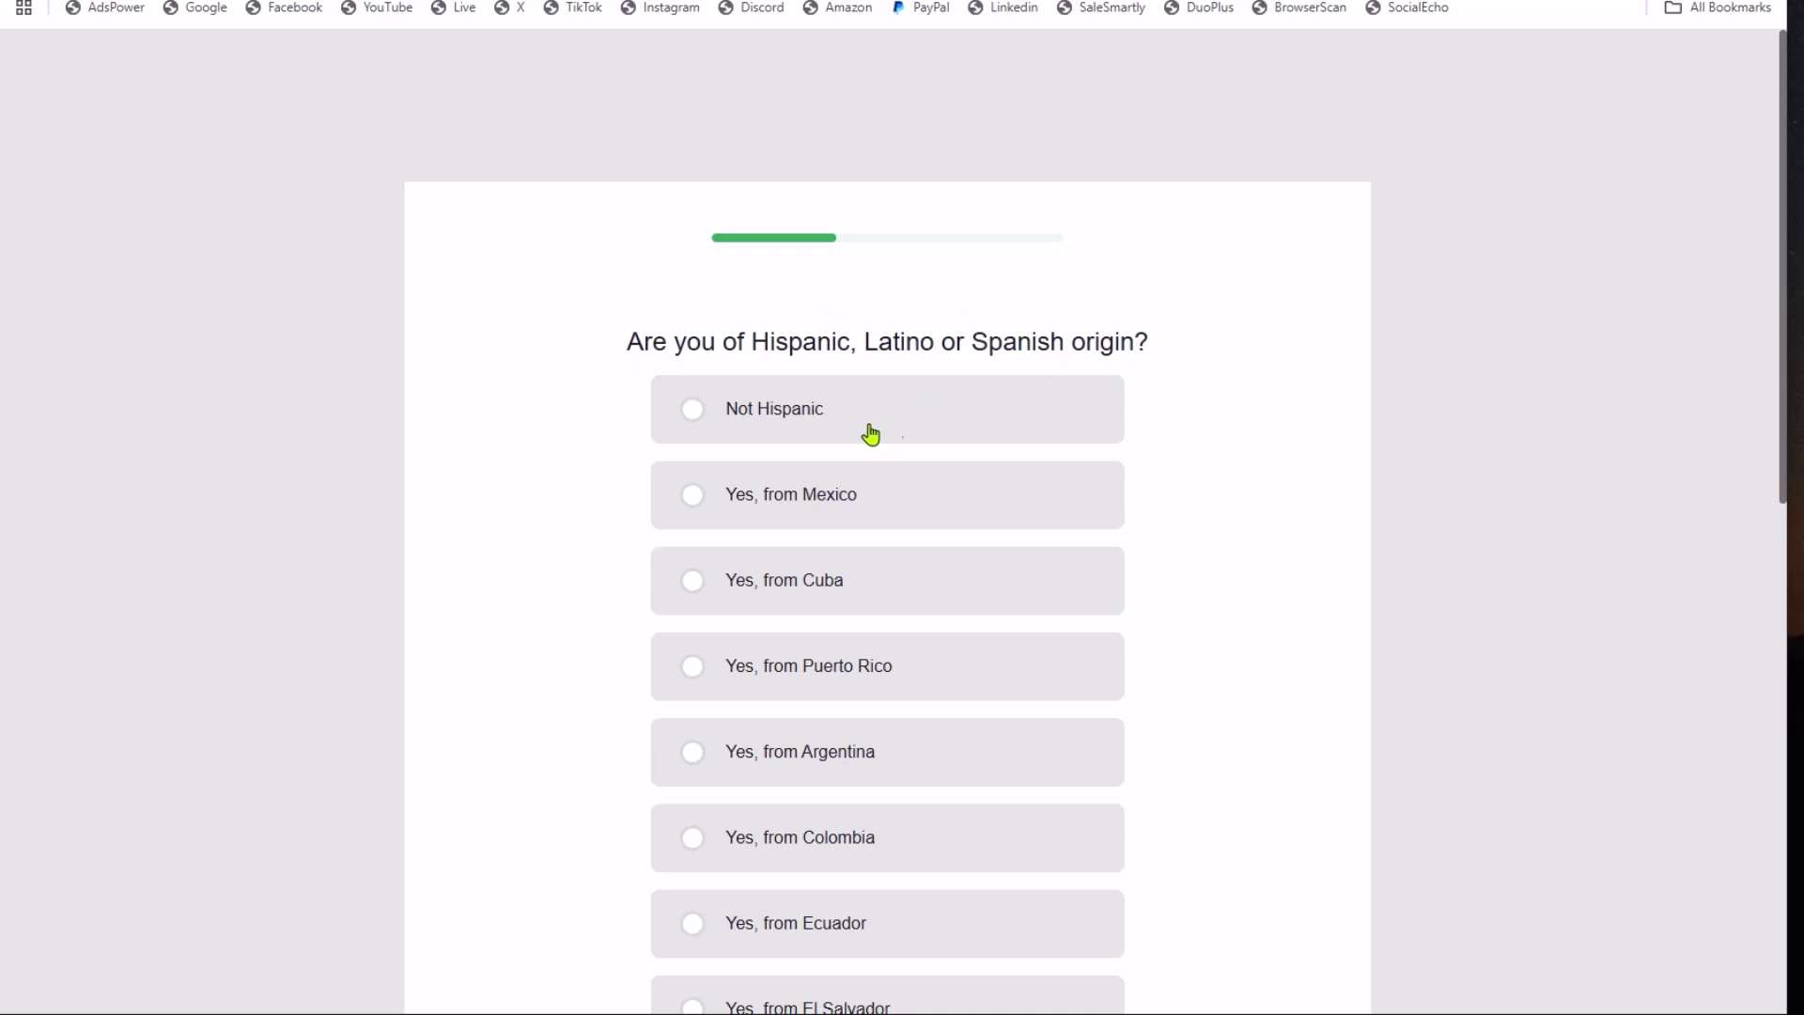
Answer the origin question with Not Hispanic and submit an answer to the race question
left_click(762, 413)
scroll(843, 446, "down", 9)
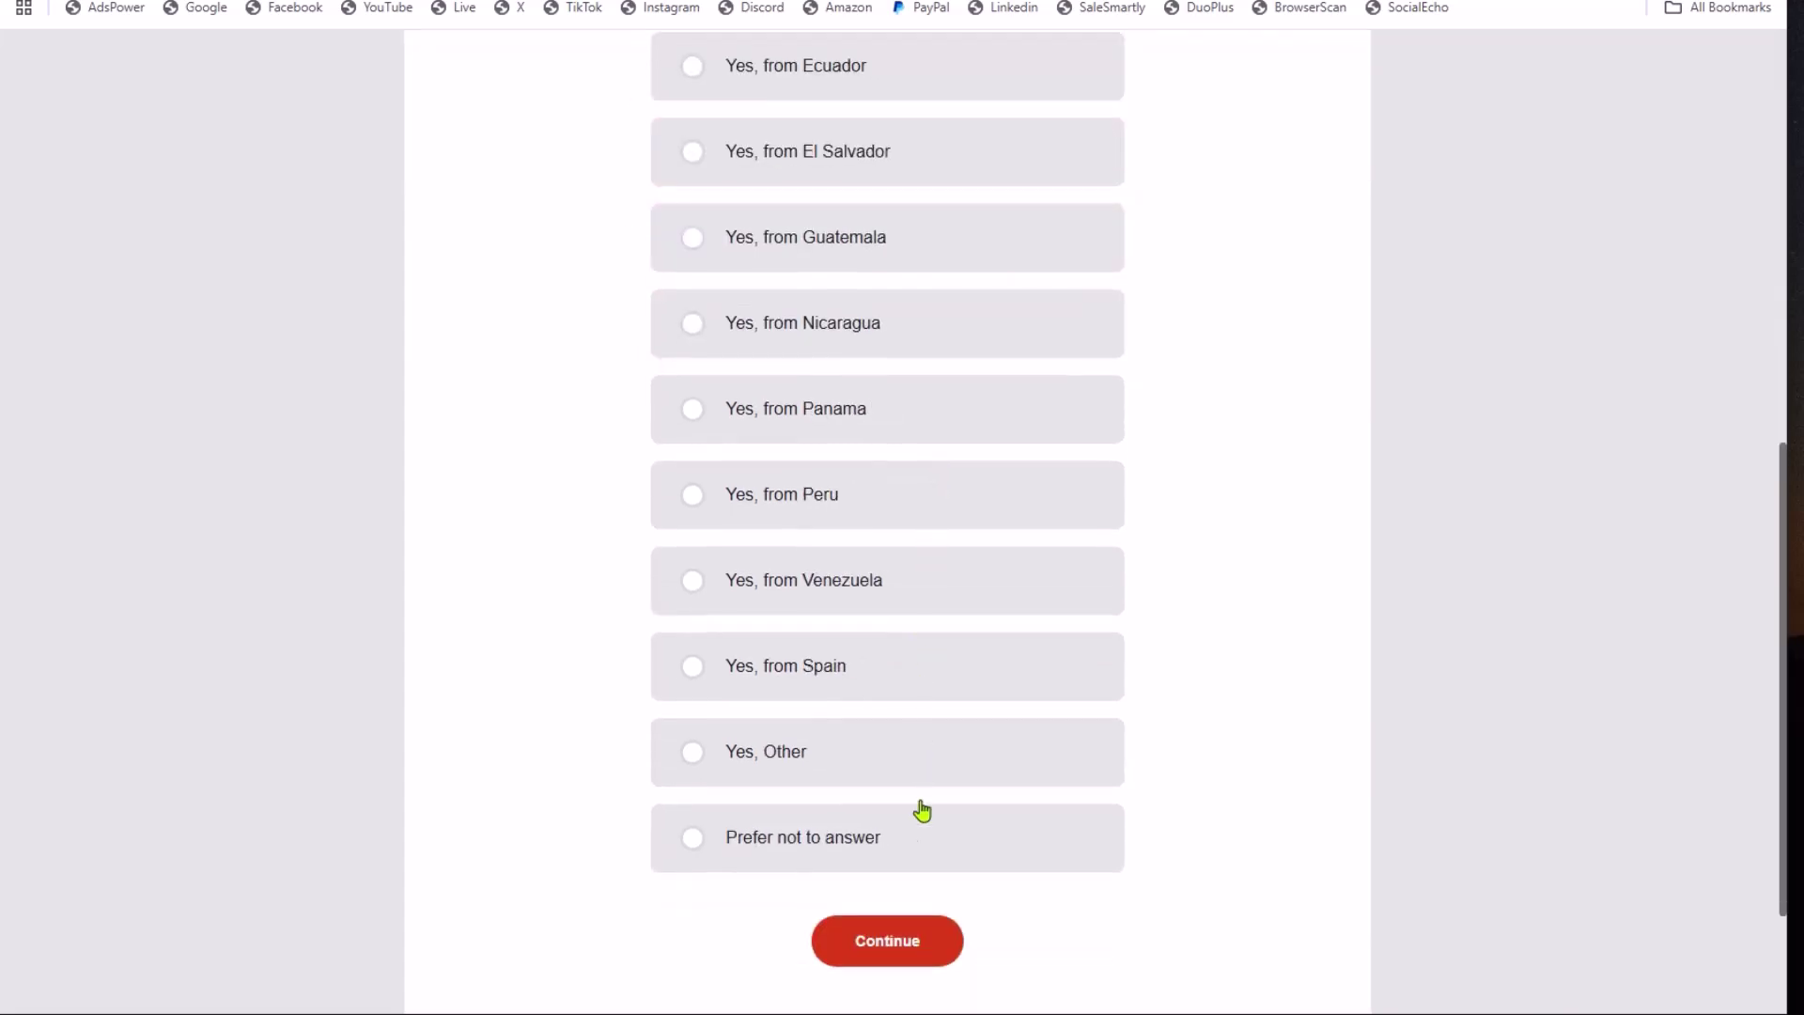
left_click(893, 964)
left_click(785, 422)
scroll(892, 733, "down", 8)
scroll(899, 915, "down", 4)
left_click(891, 751)
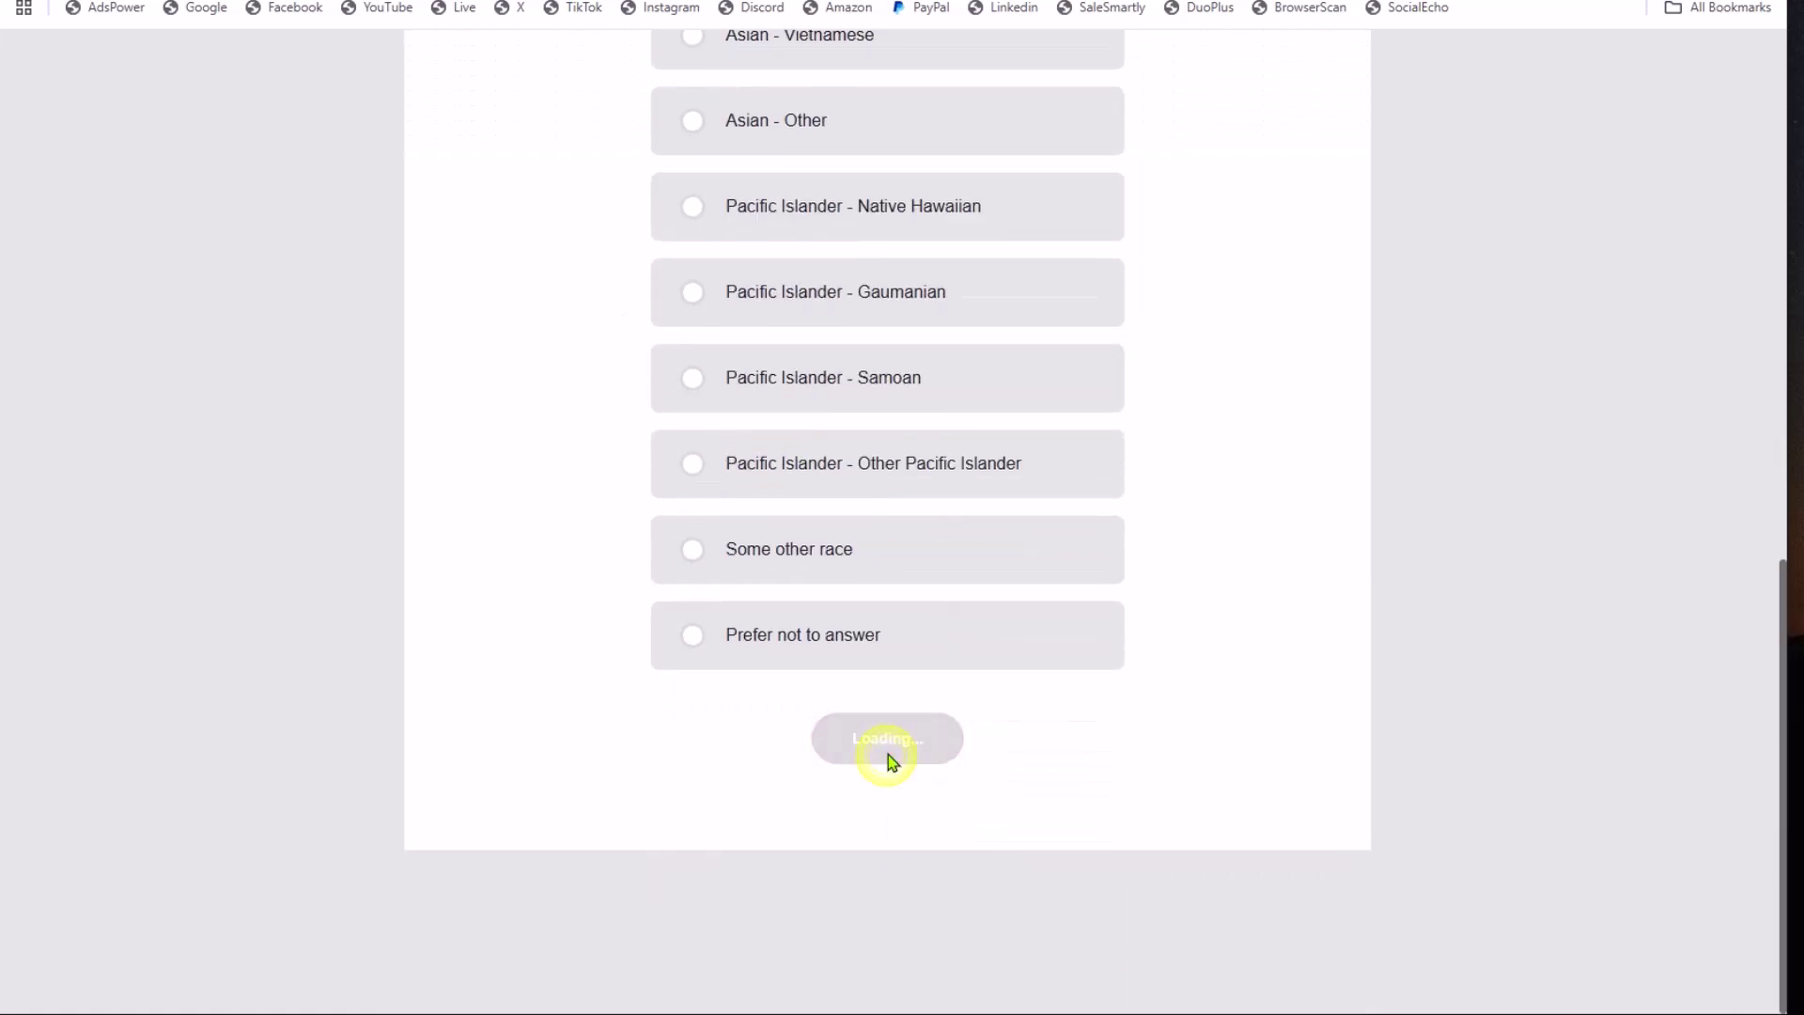
Answer the employment status question with Employed full-time and submit it
left_click(763, 434)
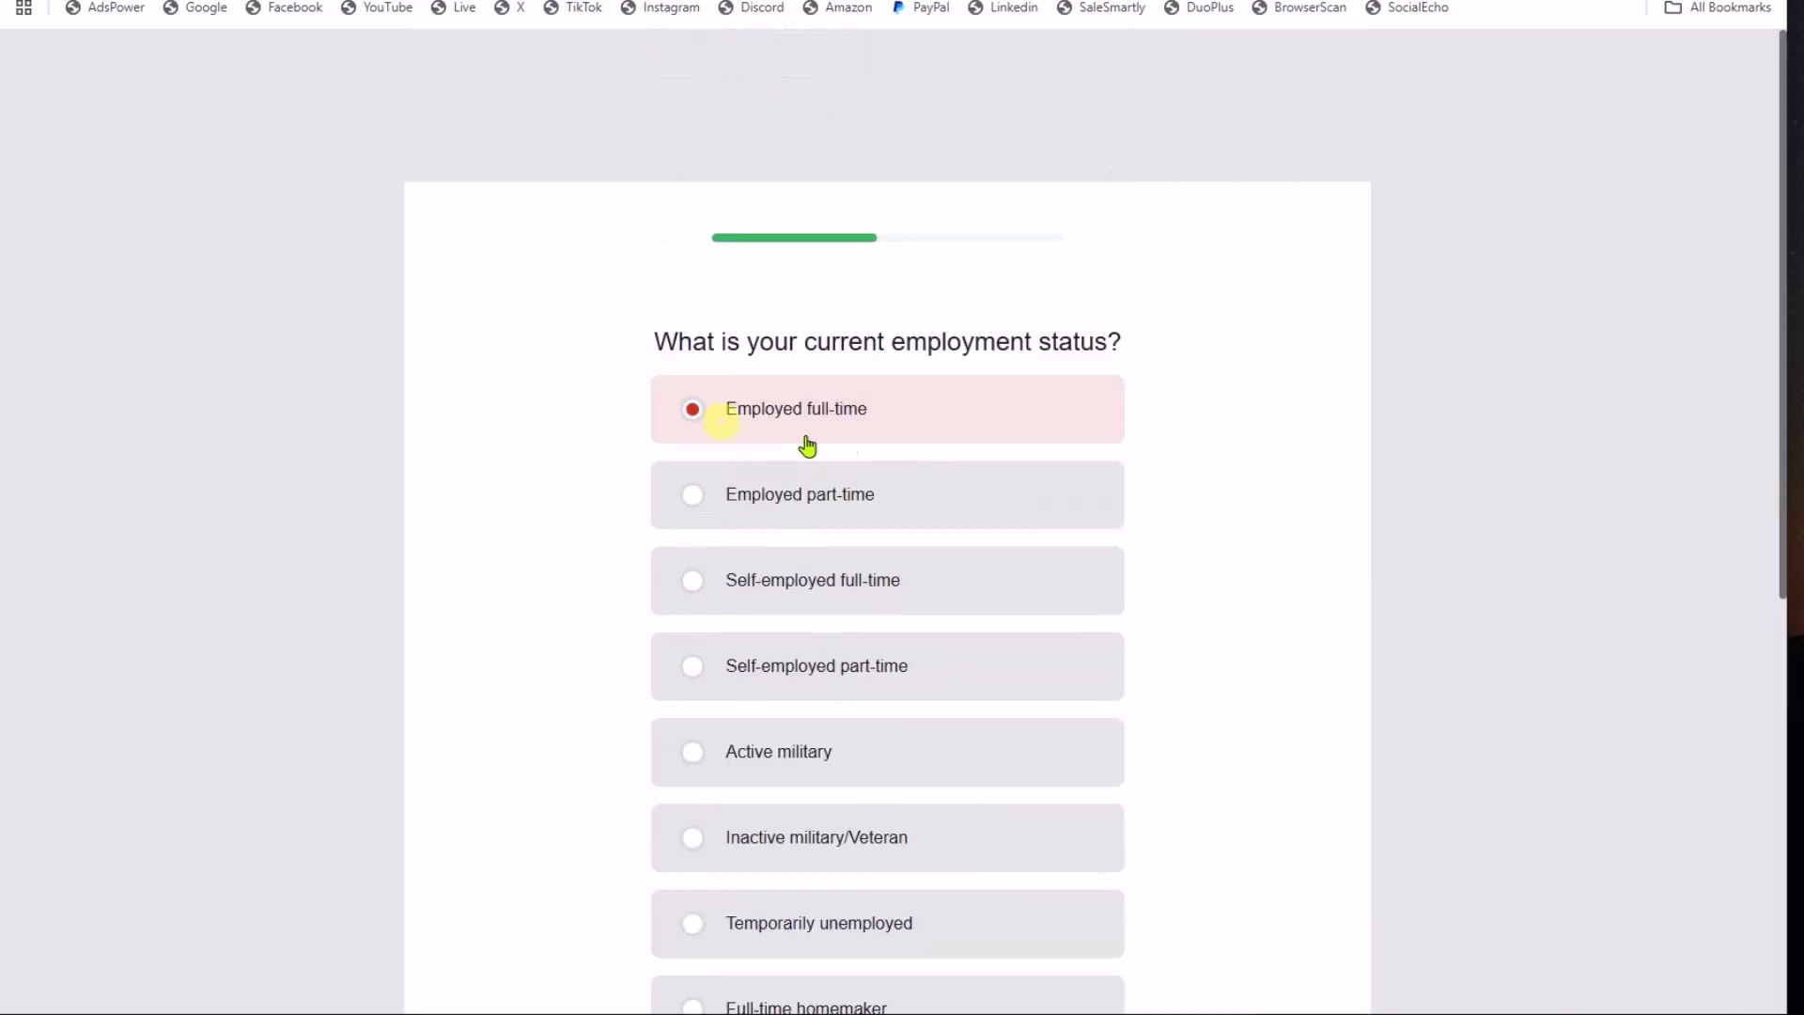
scroll(998, 590, "down", 7)
left_click(881, 739)
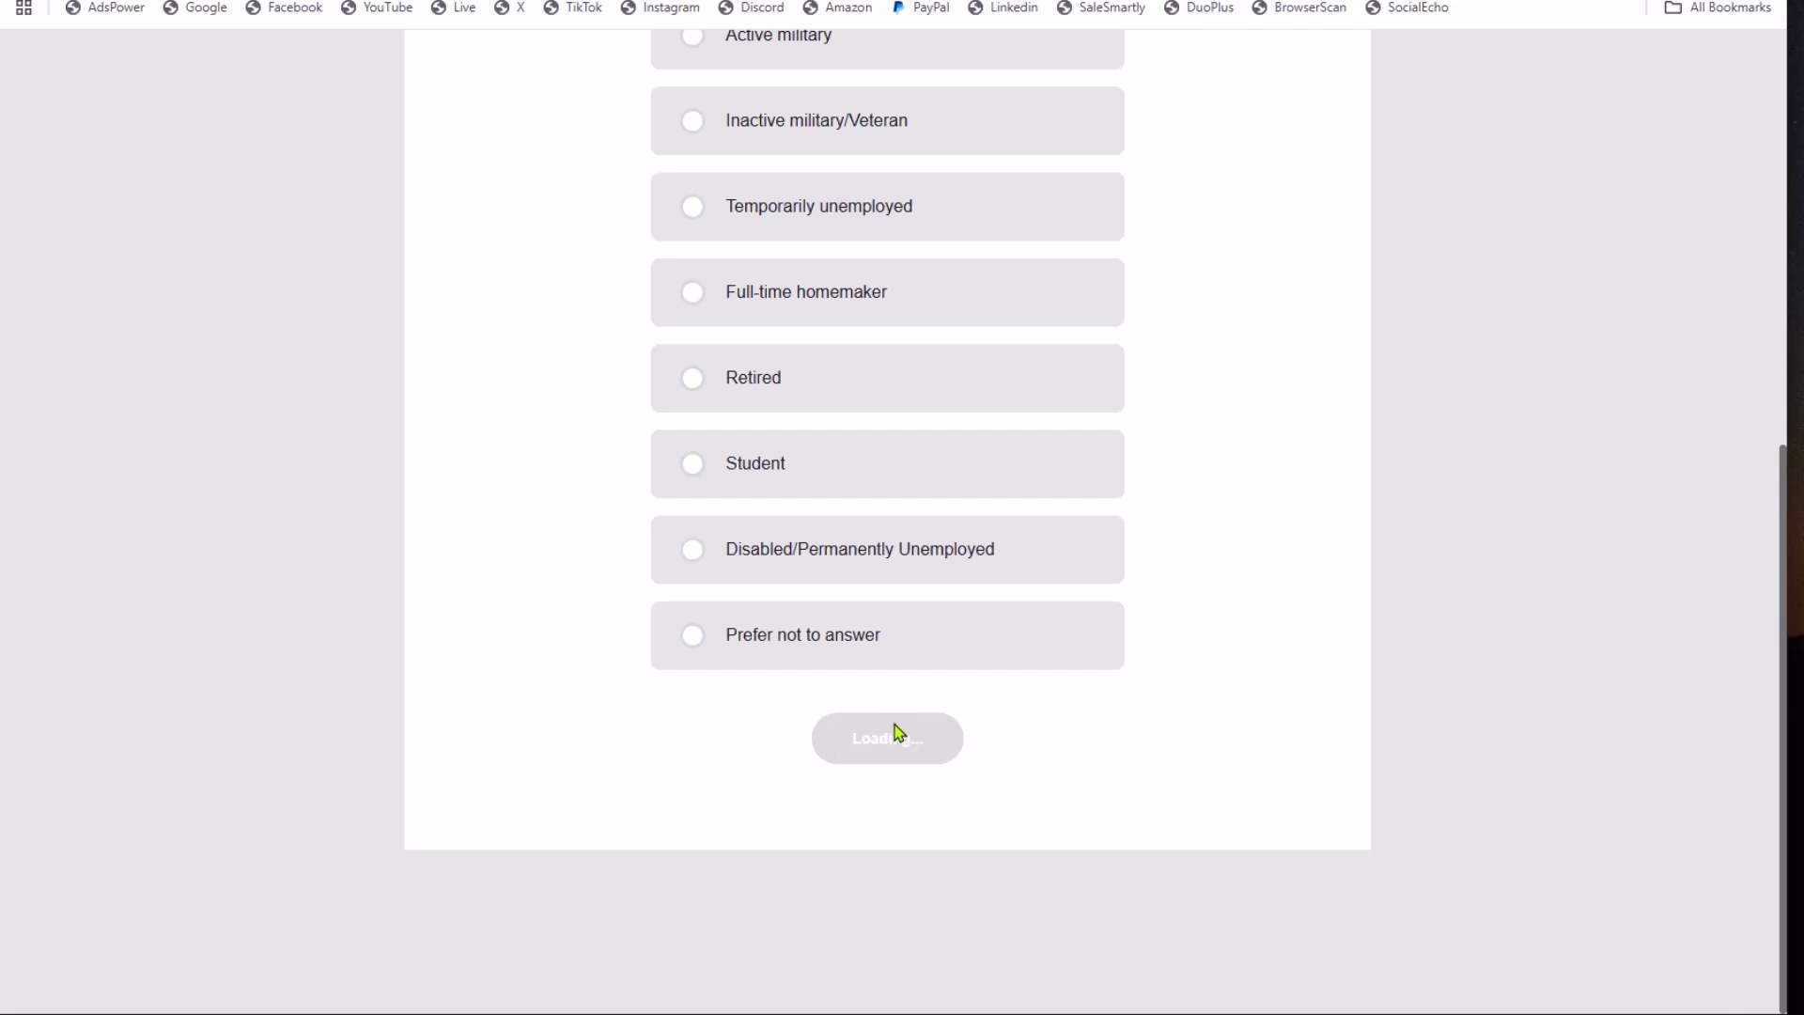
Submit $150,000 to $174,999 as the income range and dismiss the game advertisement pop-up
scroll(946, 648, "down", 20)
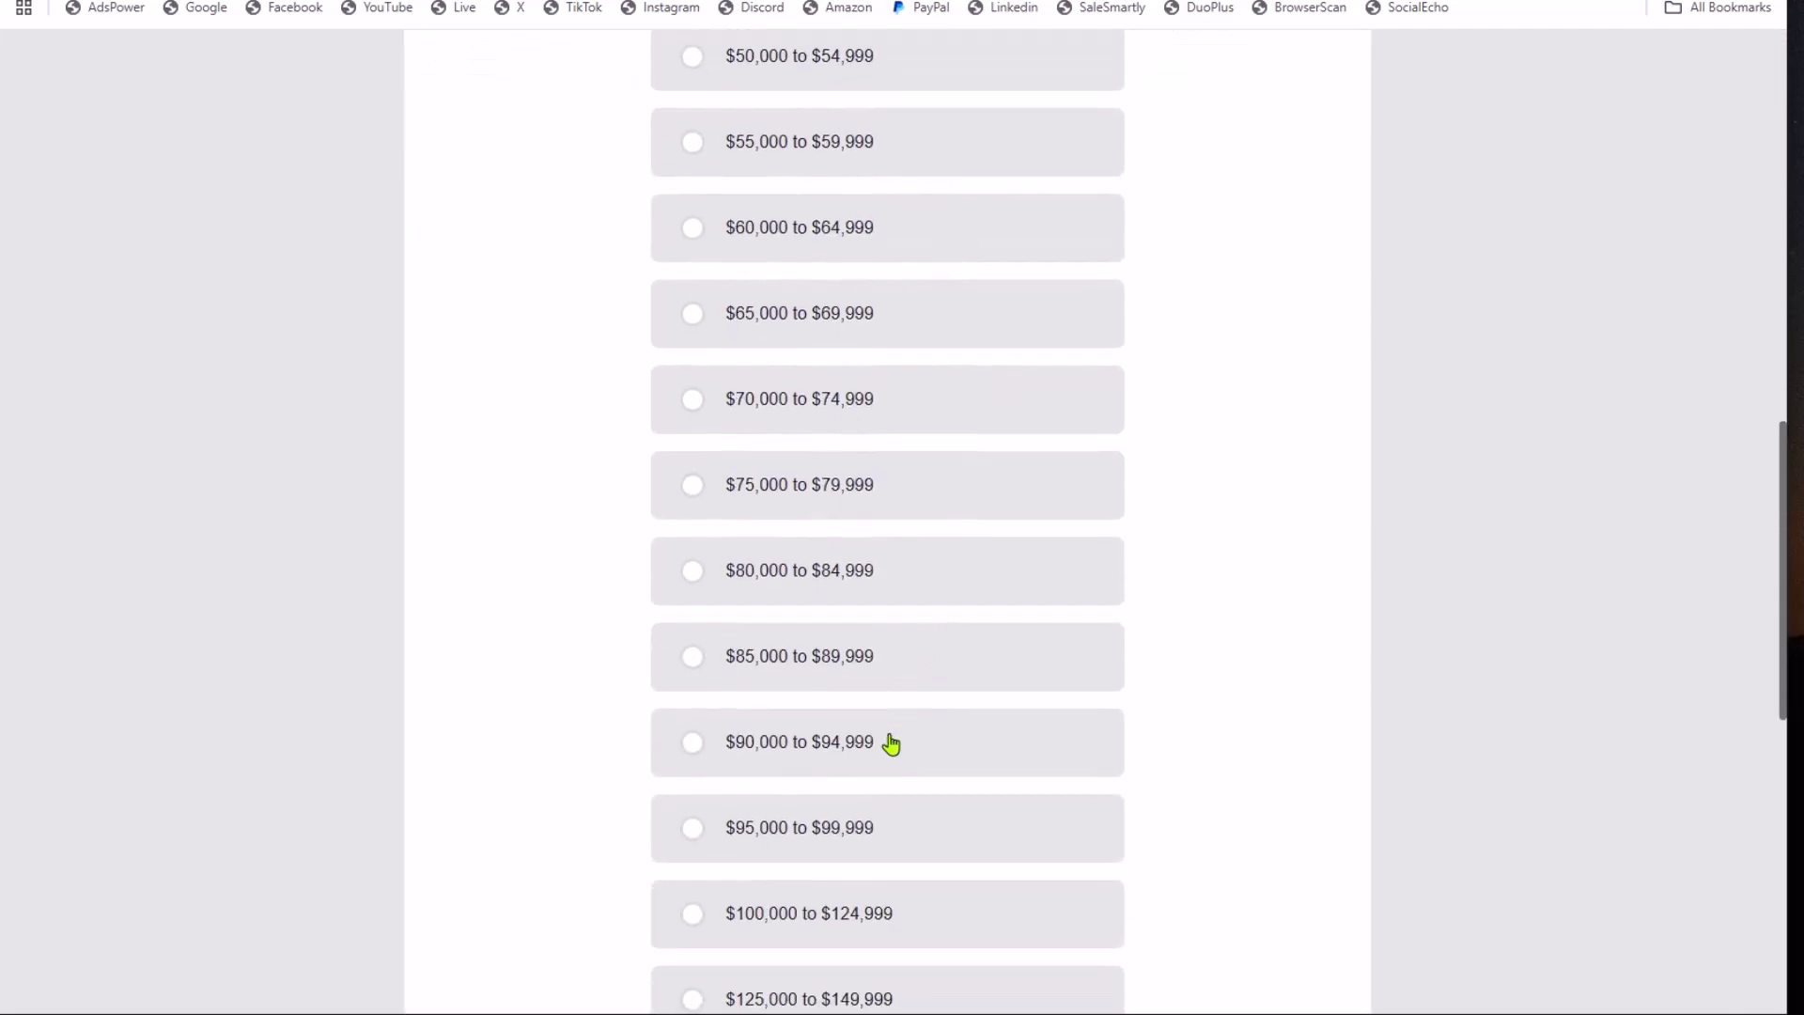
left_click(840, 612)
left_click(860, 545)
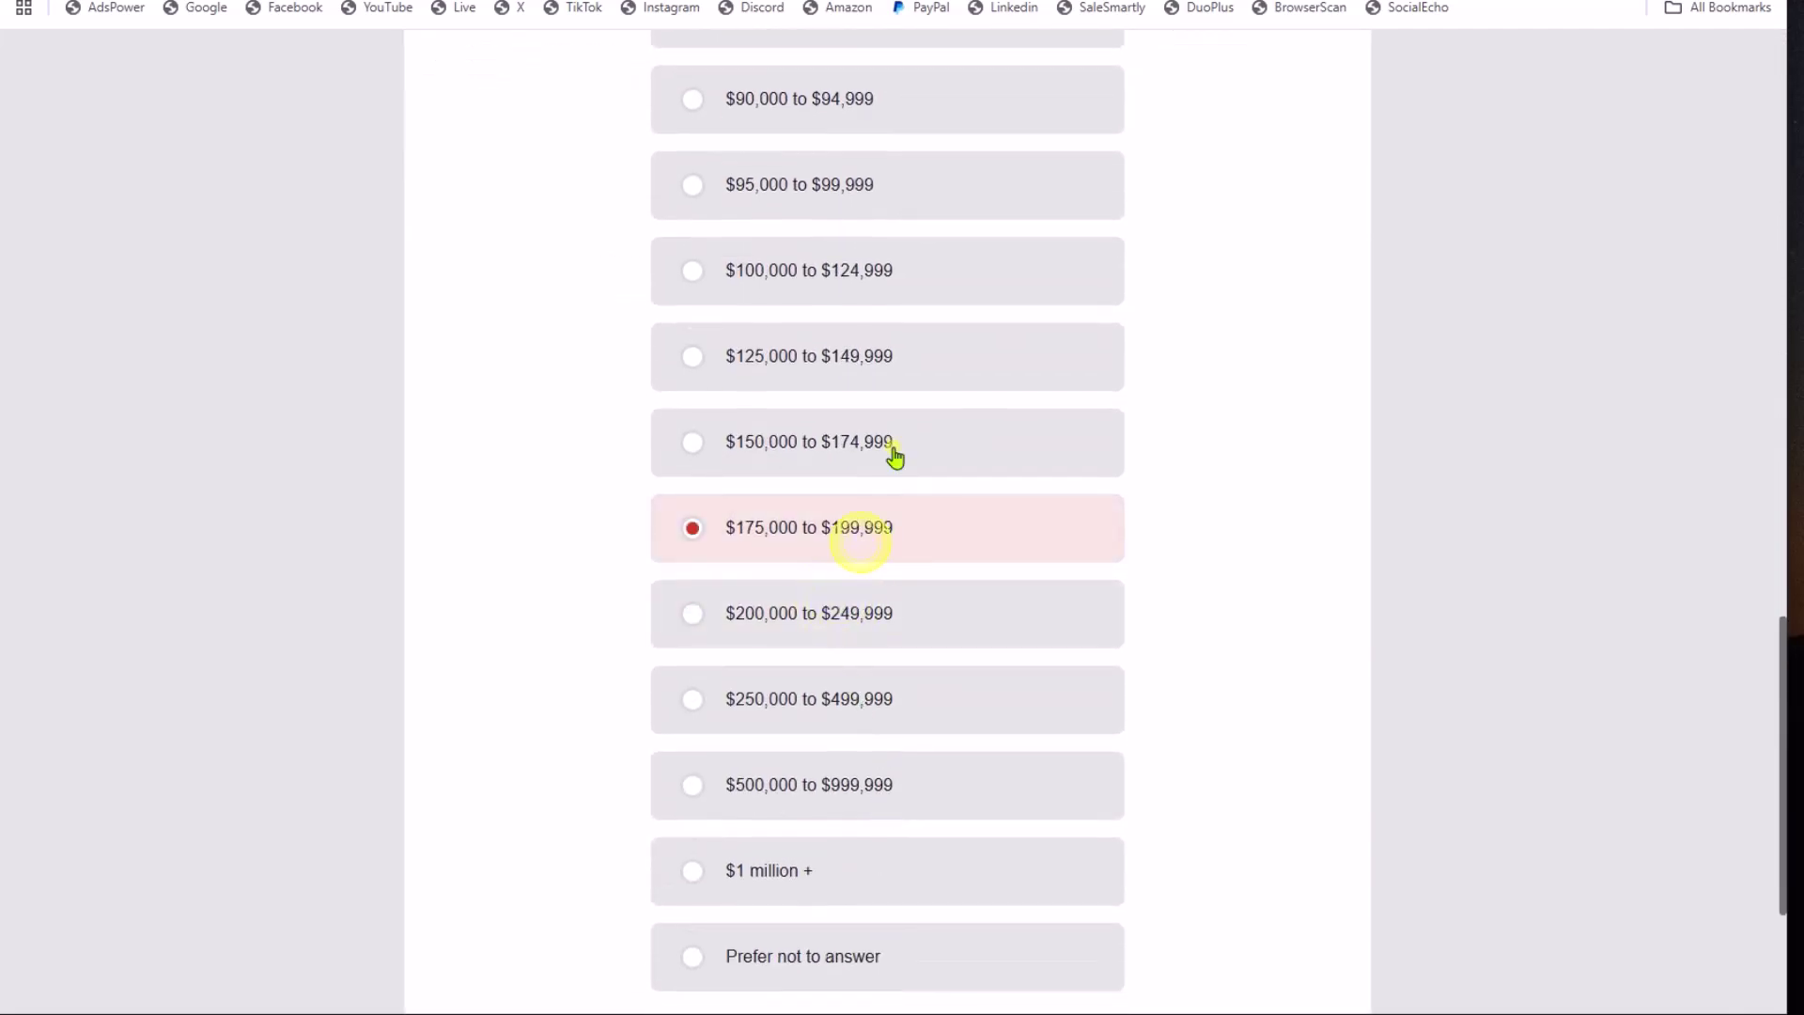
left_click(891, 449)
scroll(918, 508, "down", 4)
left_click(881, 740)
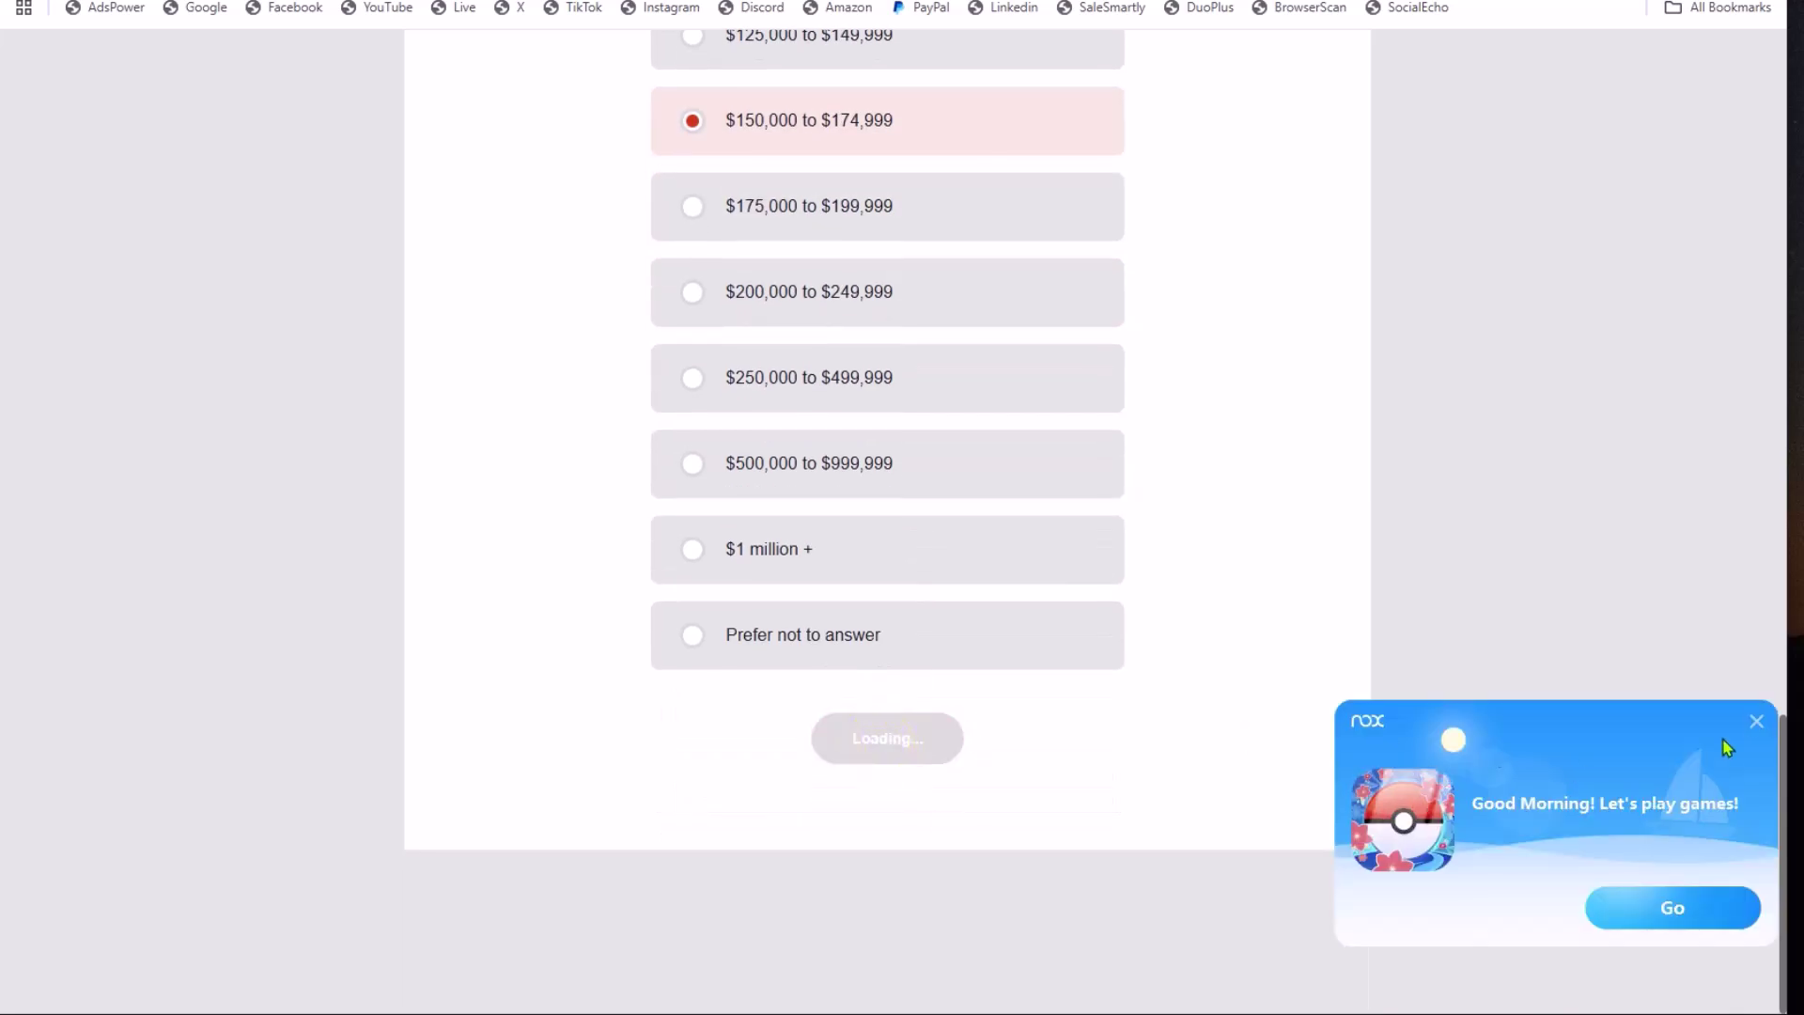
left_click(1755, 721)
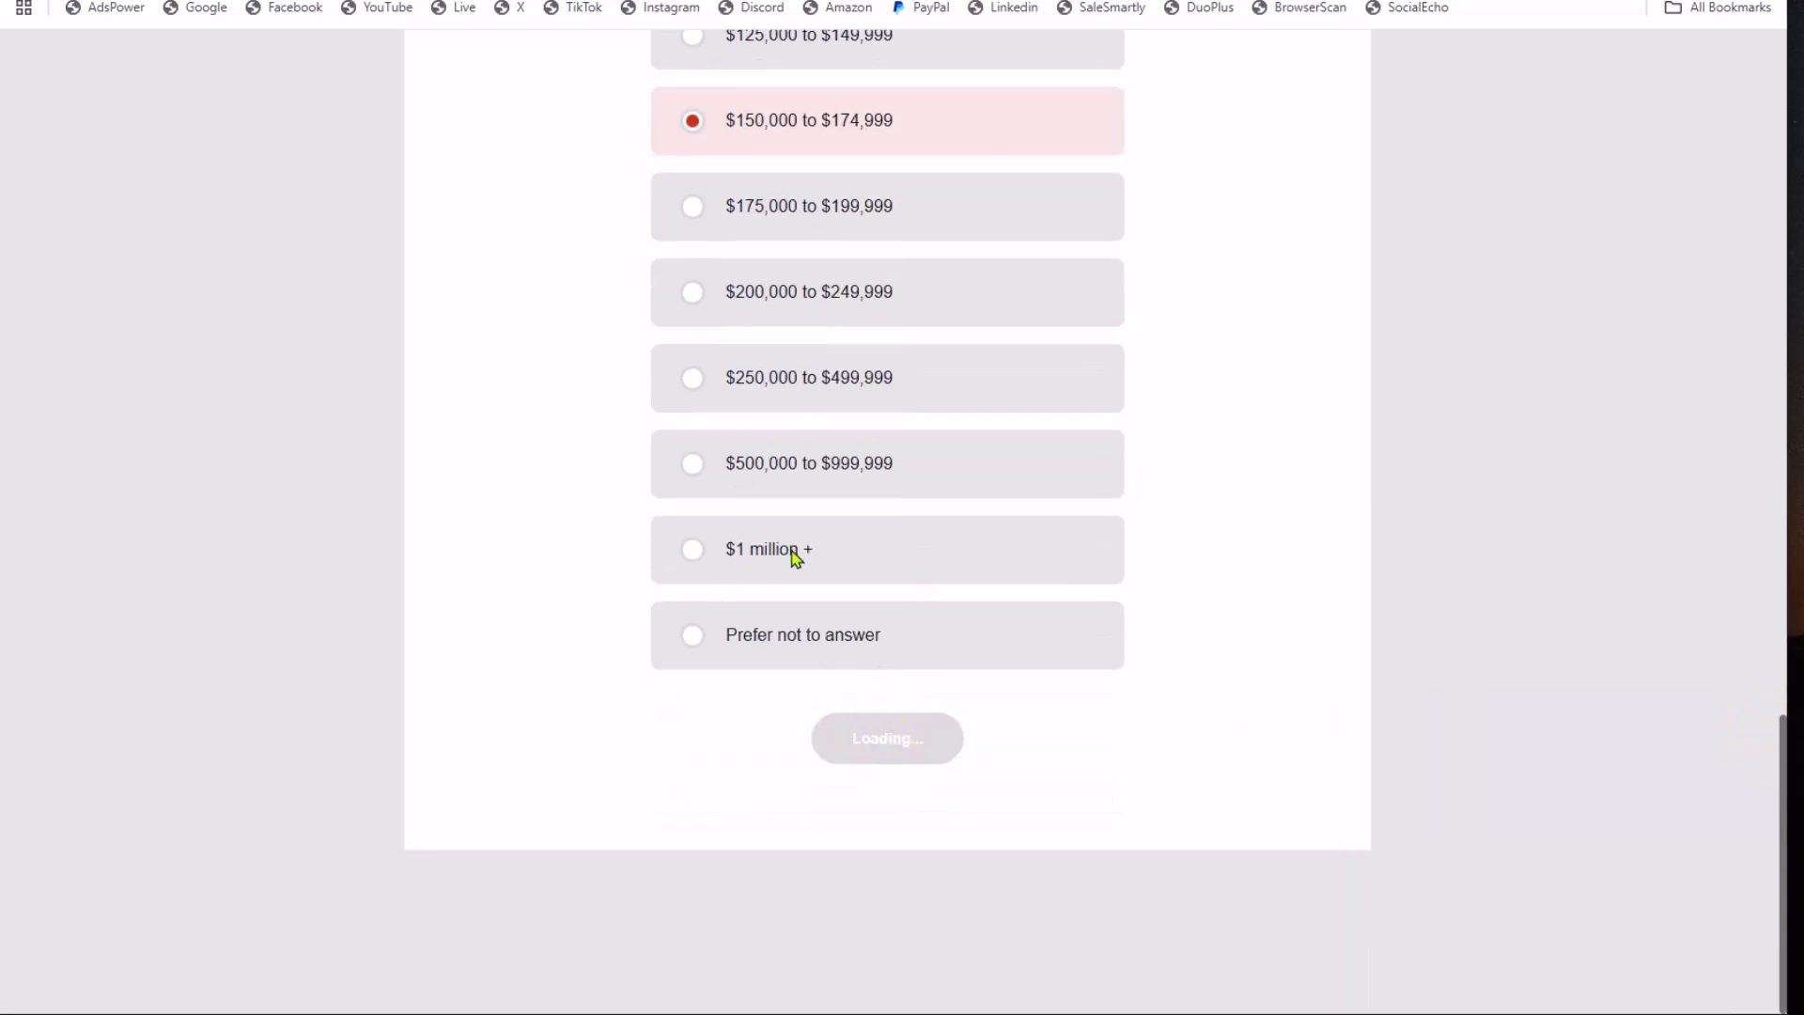
Answer the remaining profile survey questions and submit them to finish the profile
left_click(749, 411)
scroll(910, 713, "down", 20)
scroll(860, 836, "down", 6)
left_click(889, 742)
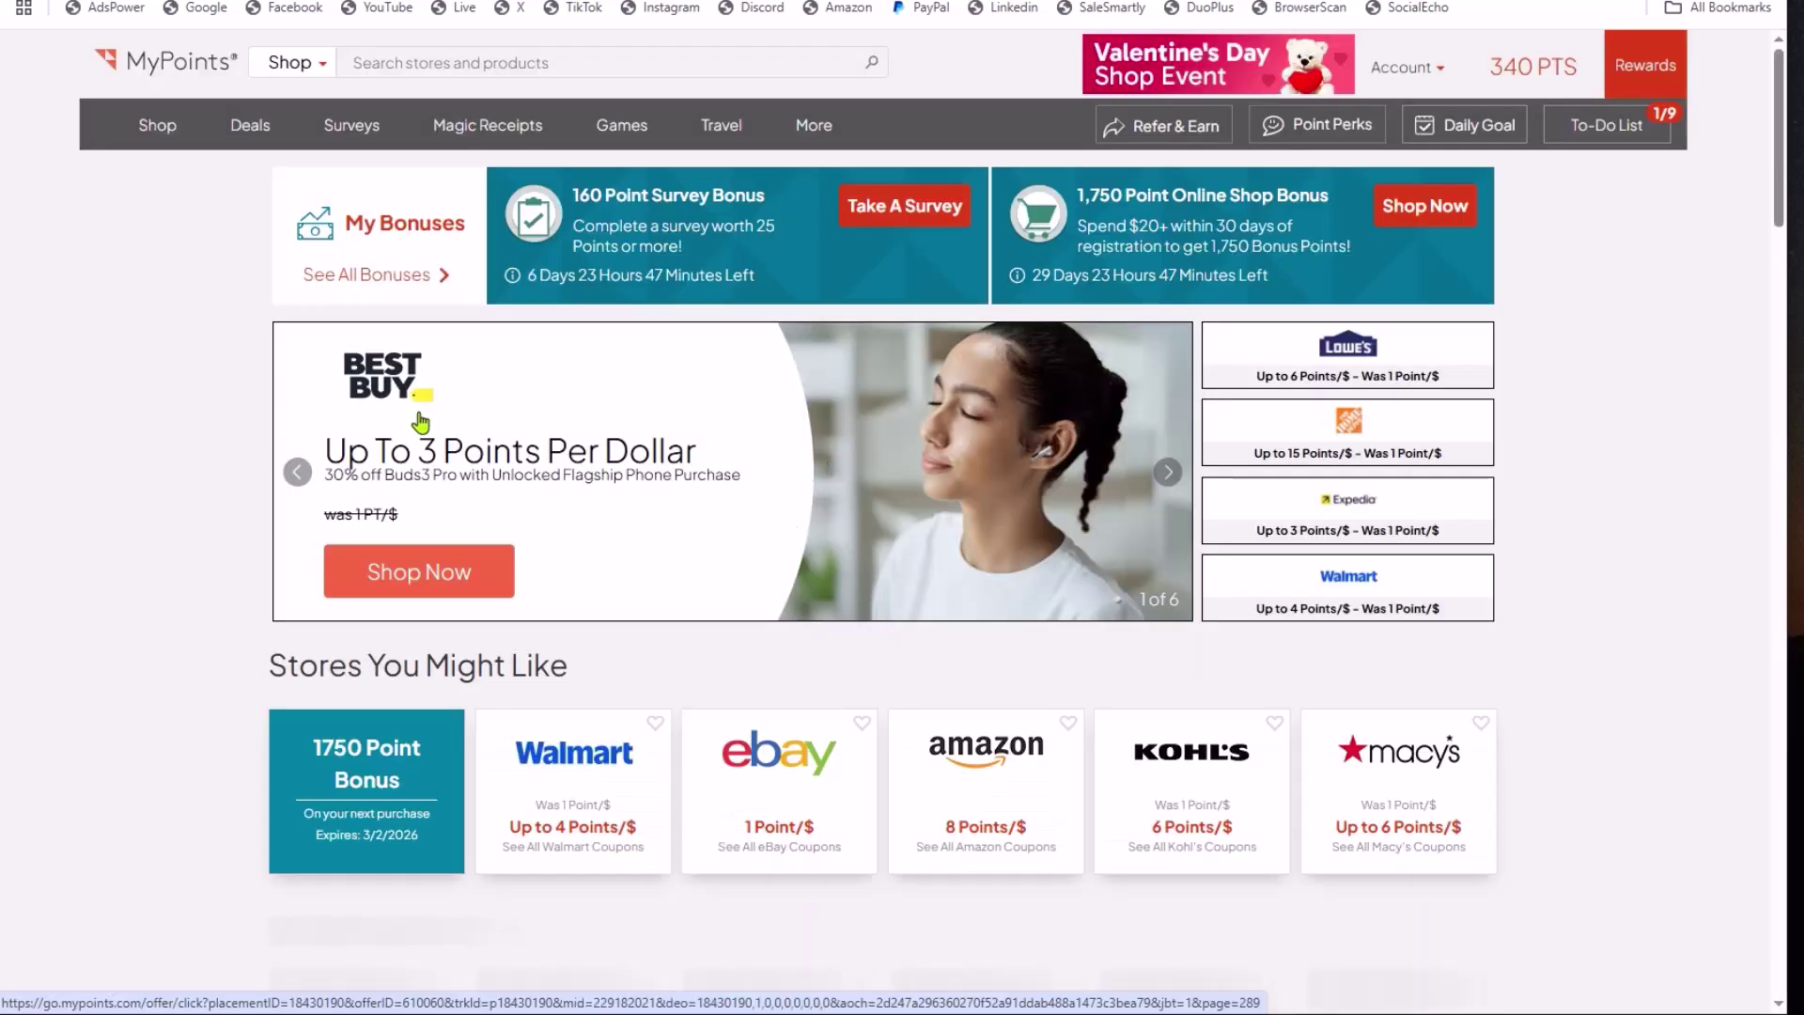
Open the Surveys page, check the points and completion time of the recommended survey, and dismiss that offer
left_click(348, 129)
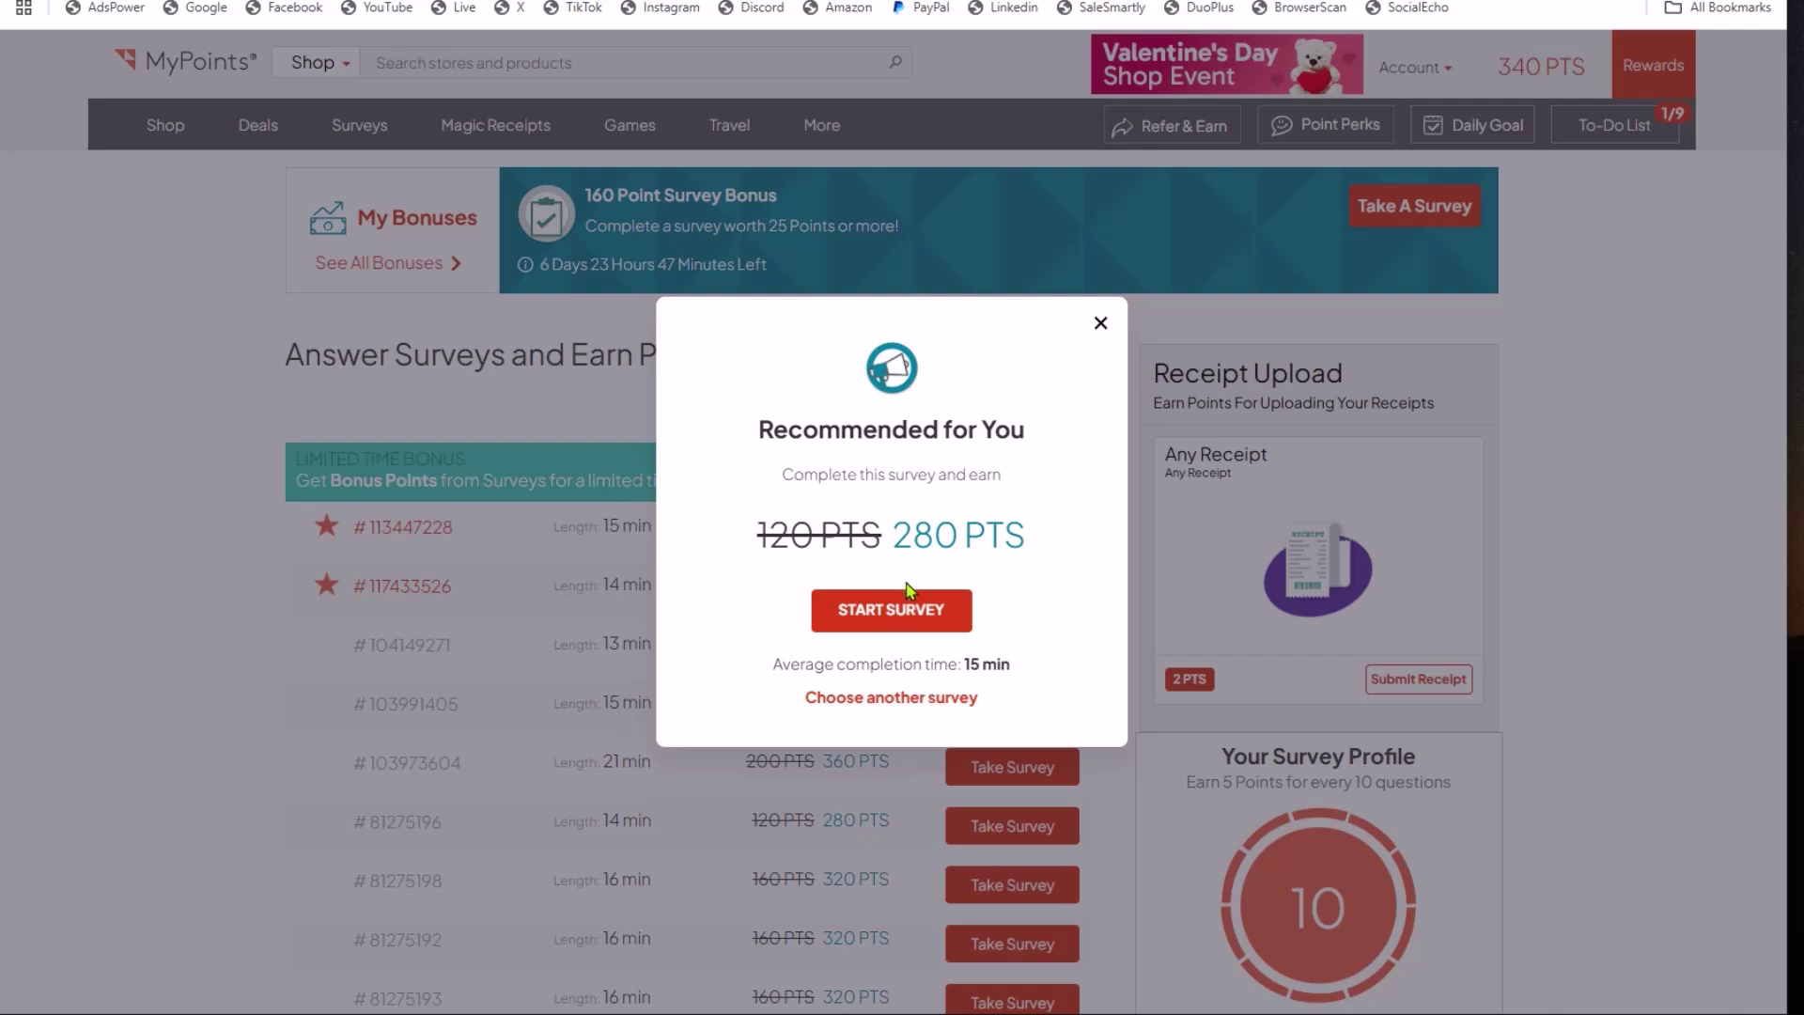
left_click_drag(884, 537, 1034, 531)
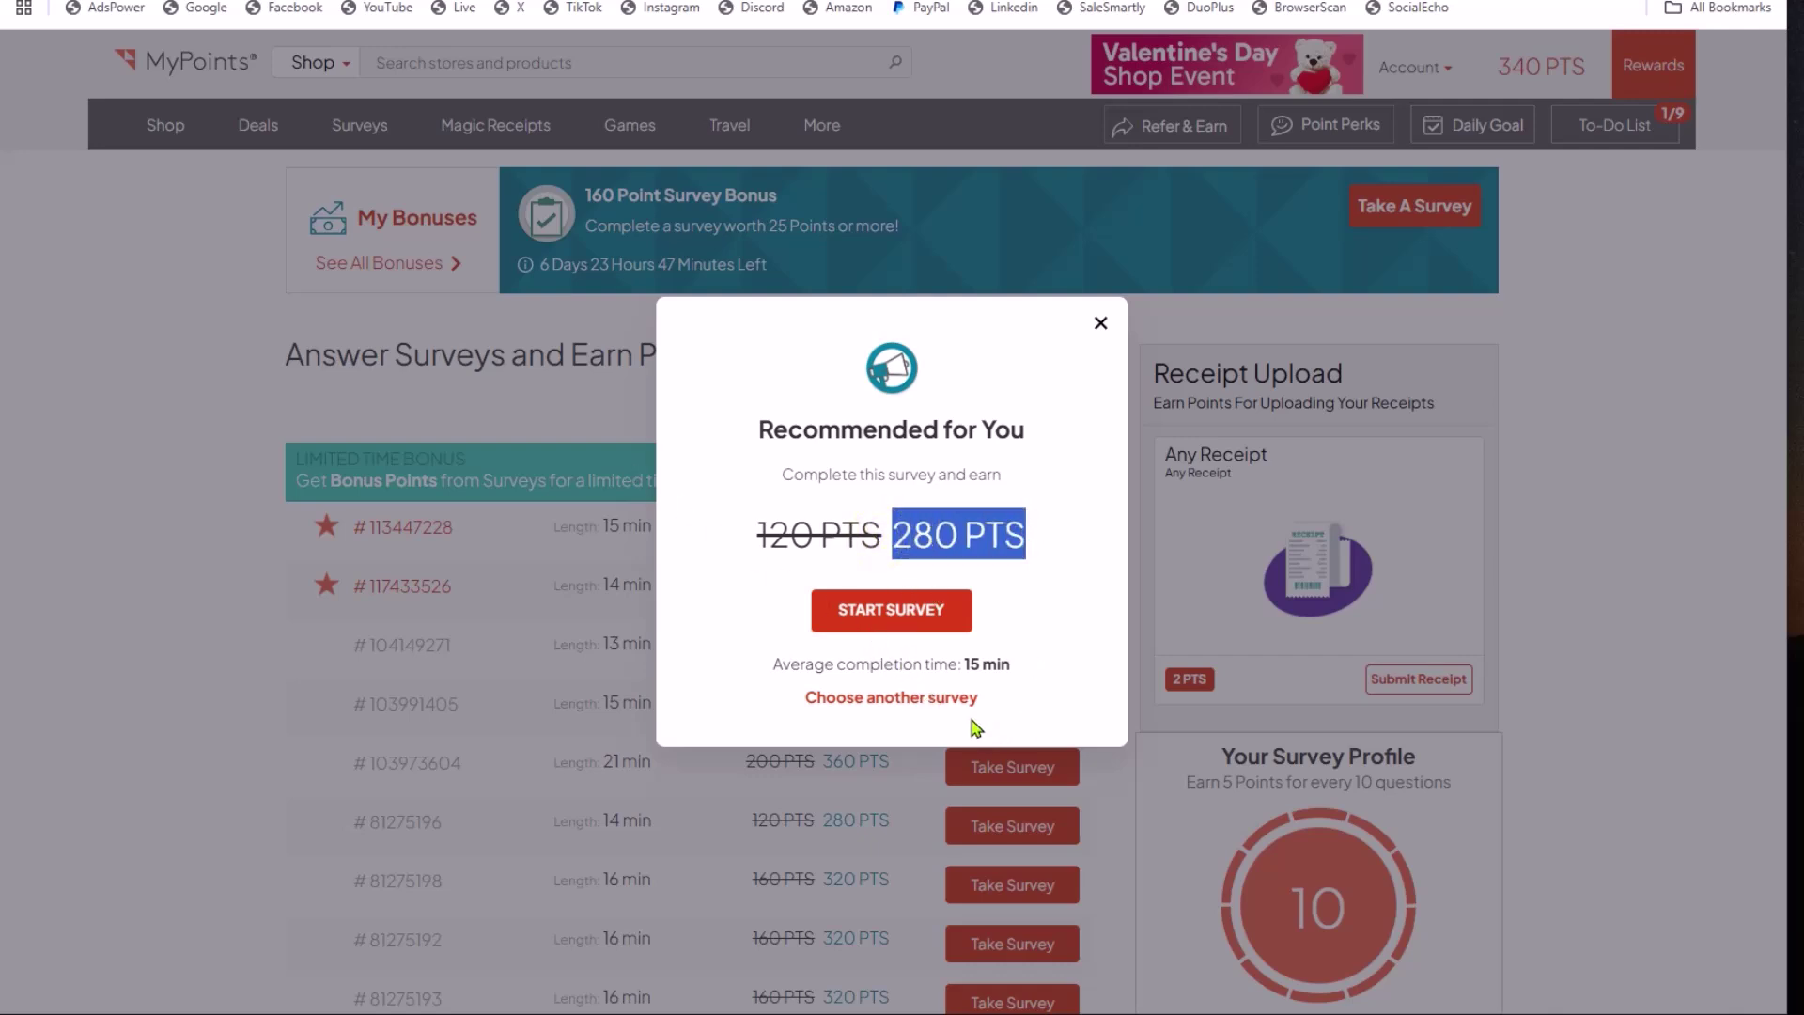
left_click_drag(970, 667, 1030, 668)
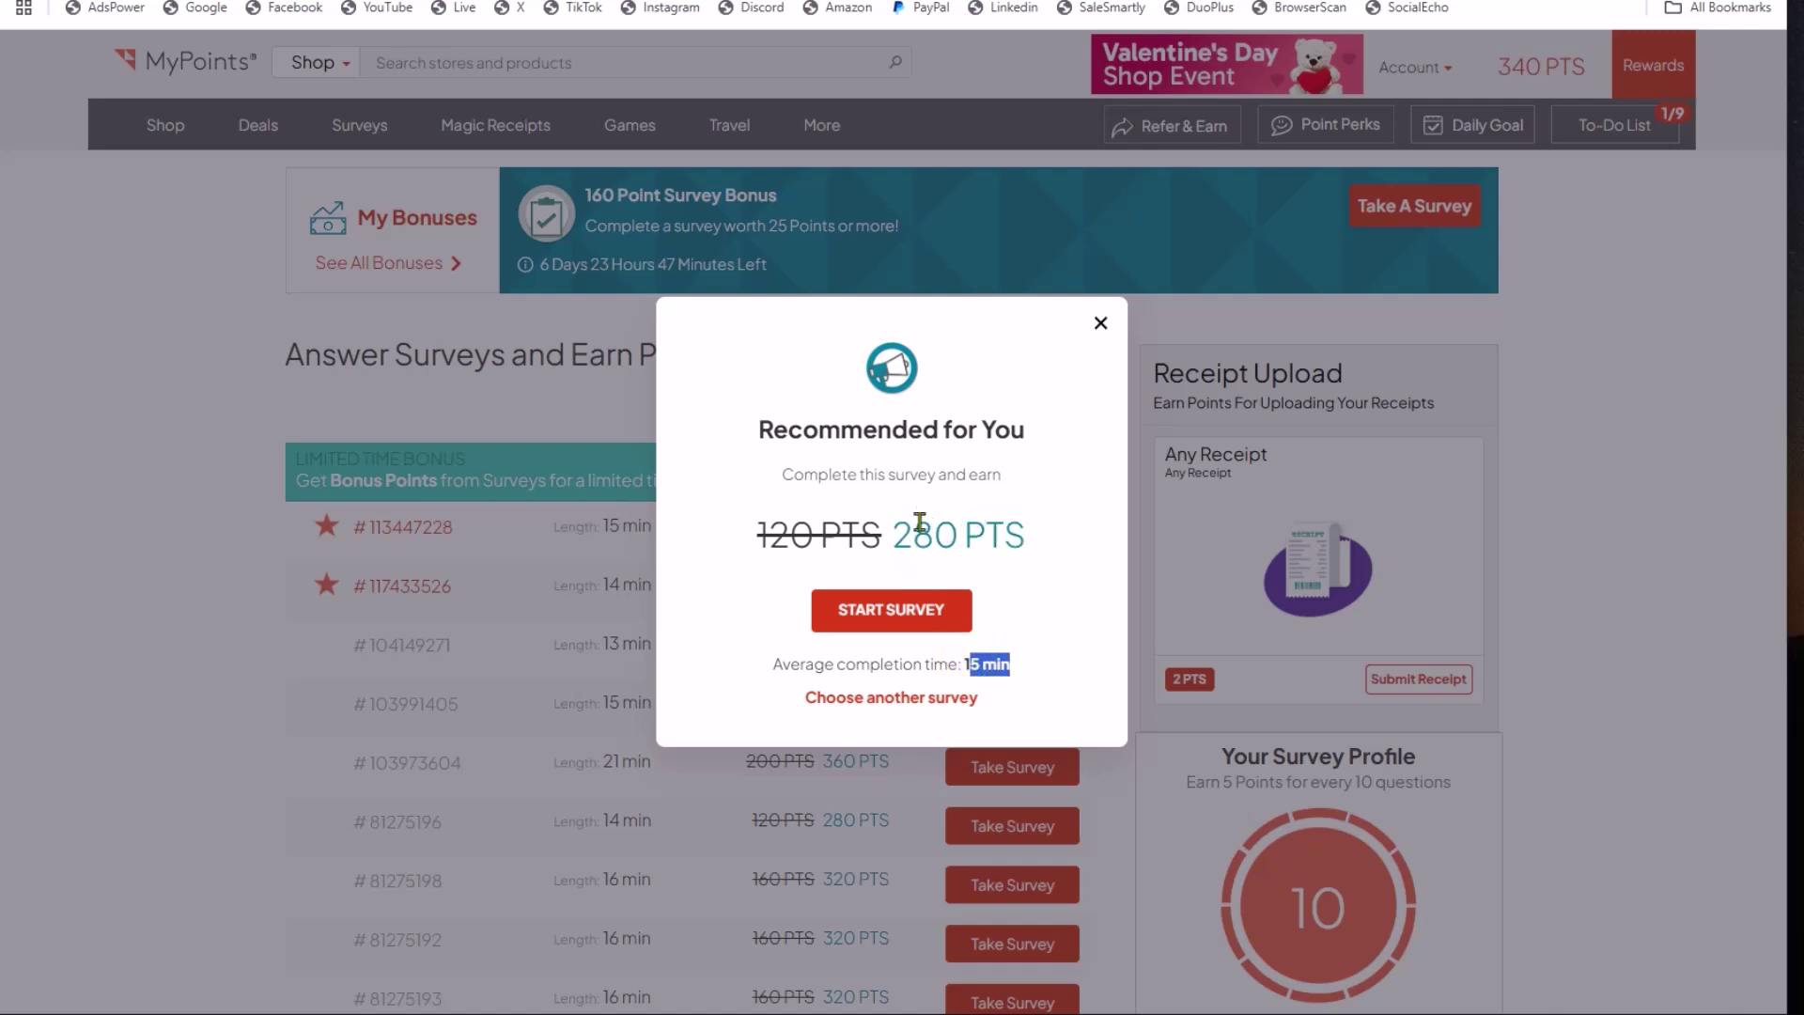
left_click(1100, 326)
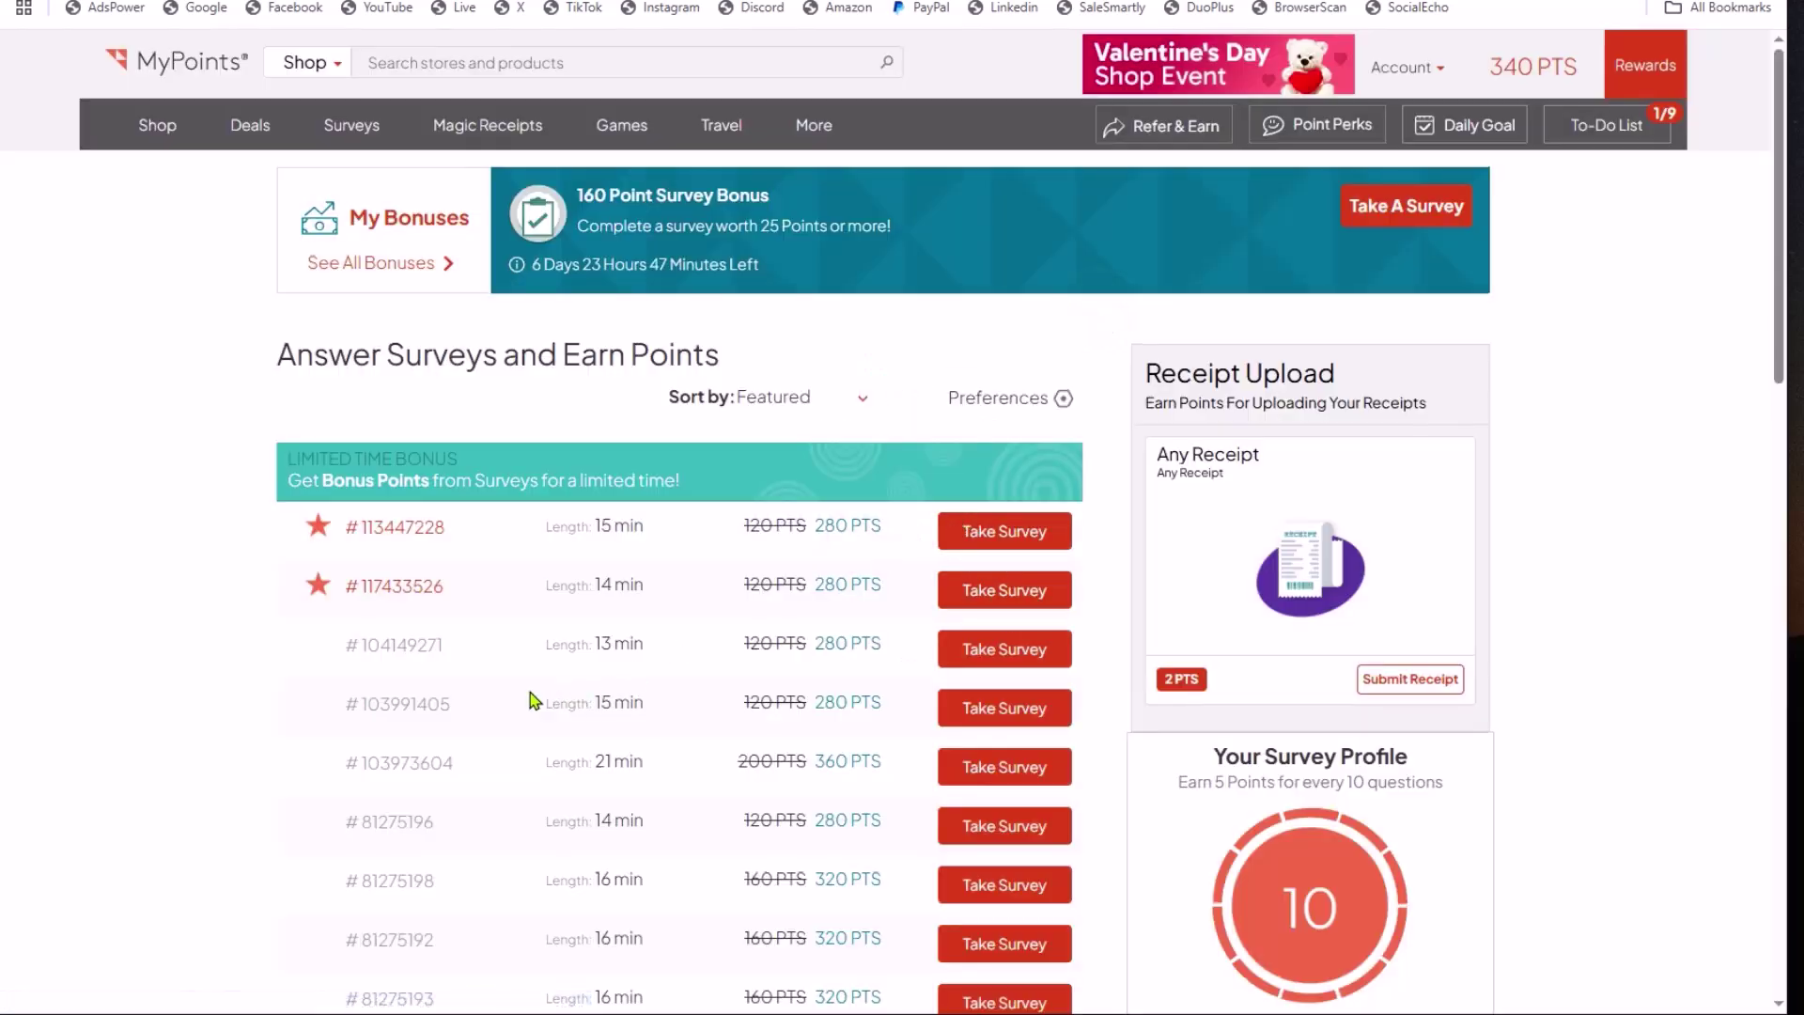
Look through the list of available surveys, comparing their lengths and point rewards
scroll(592, 575, "down", 2)
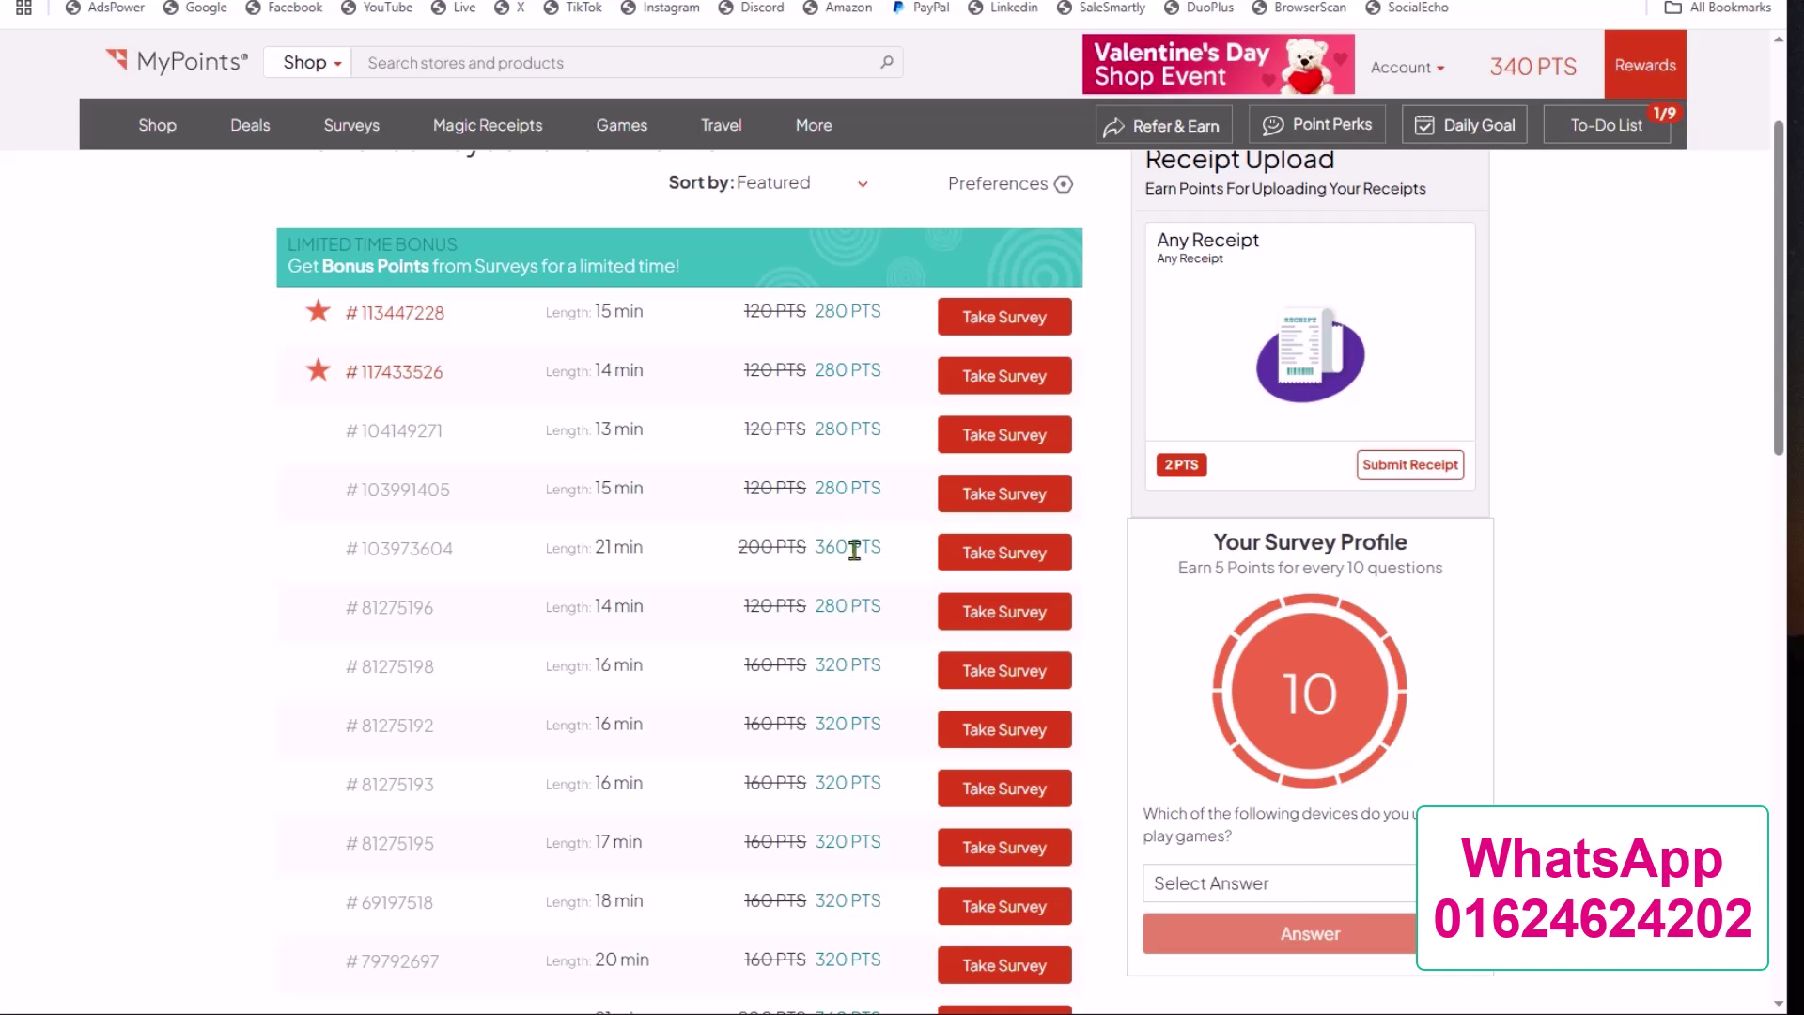
scroll(854, 549, "down", 6)
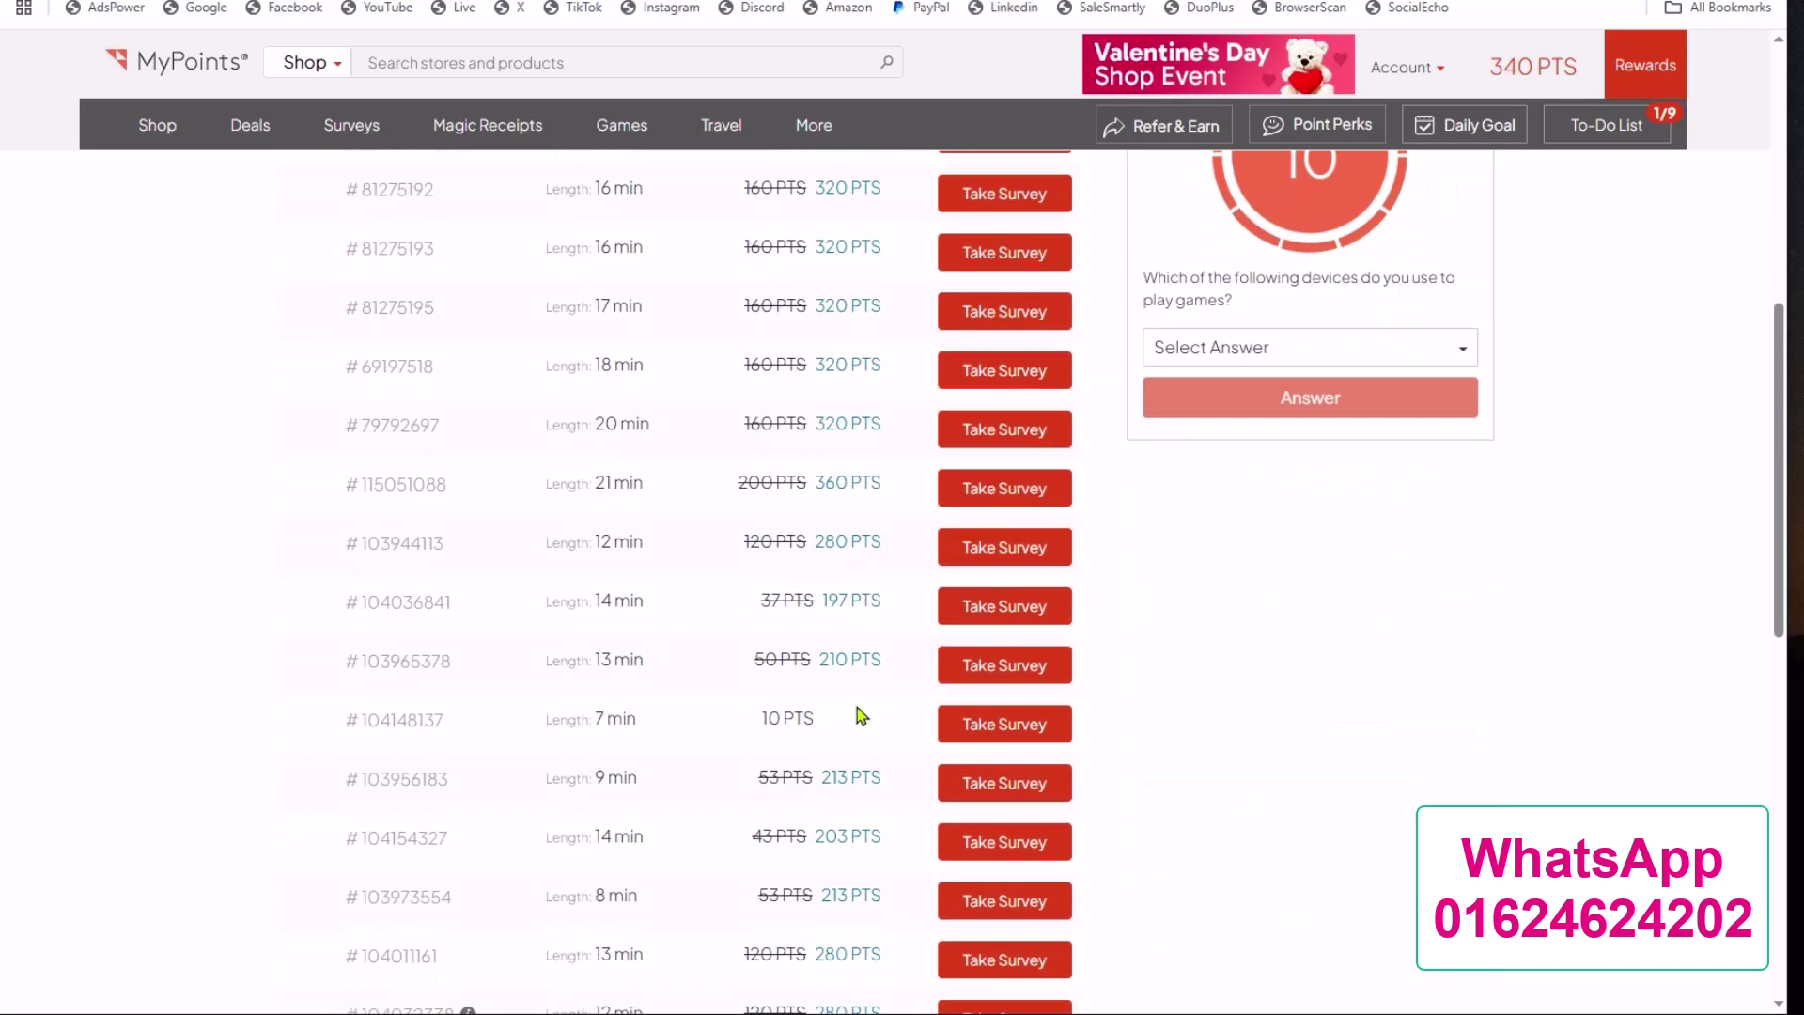
scroll(858, 716, "down", 5)
scroll(894, 713, "up", 10)
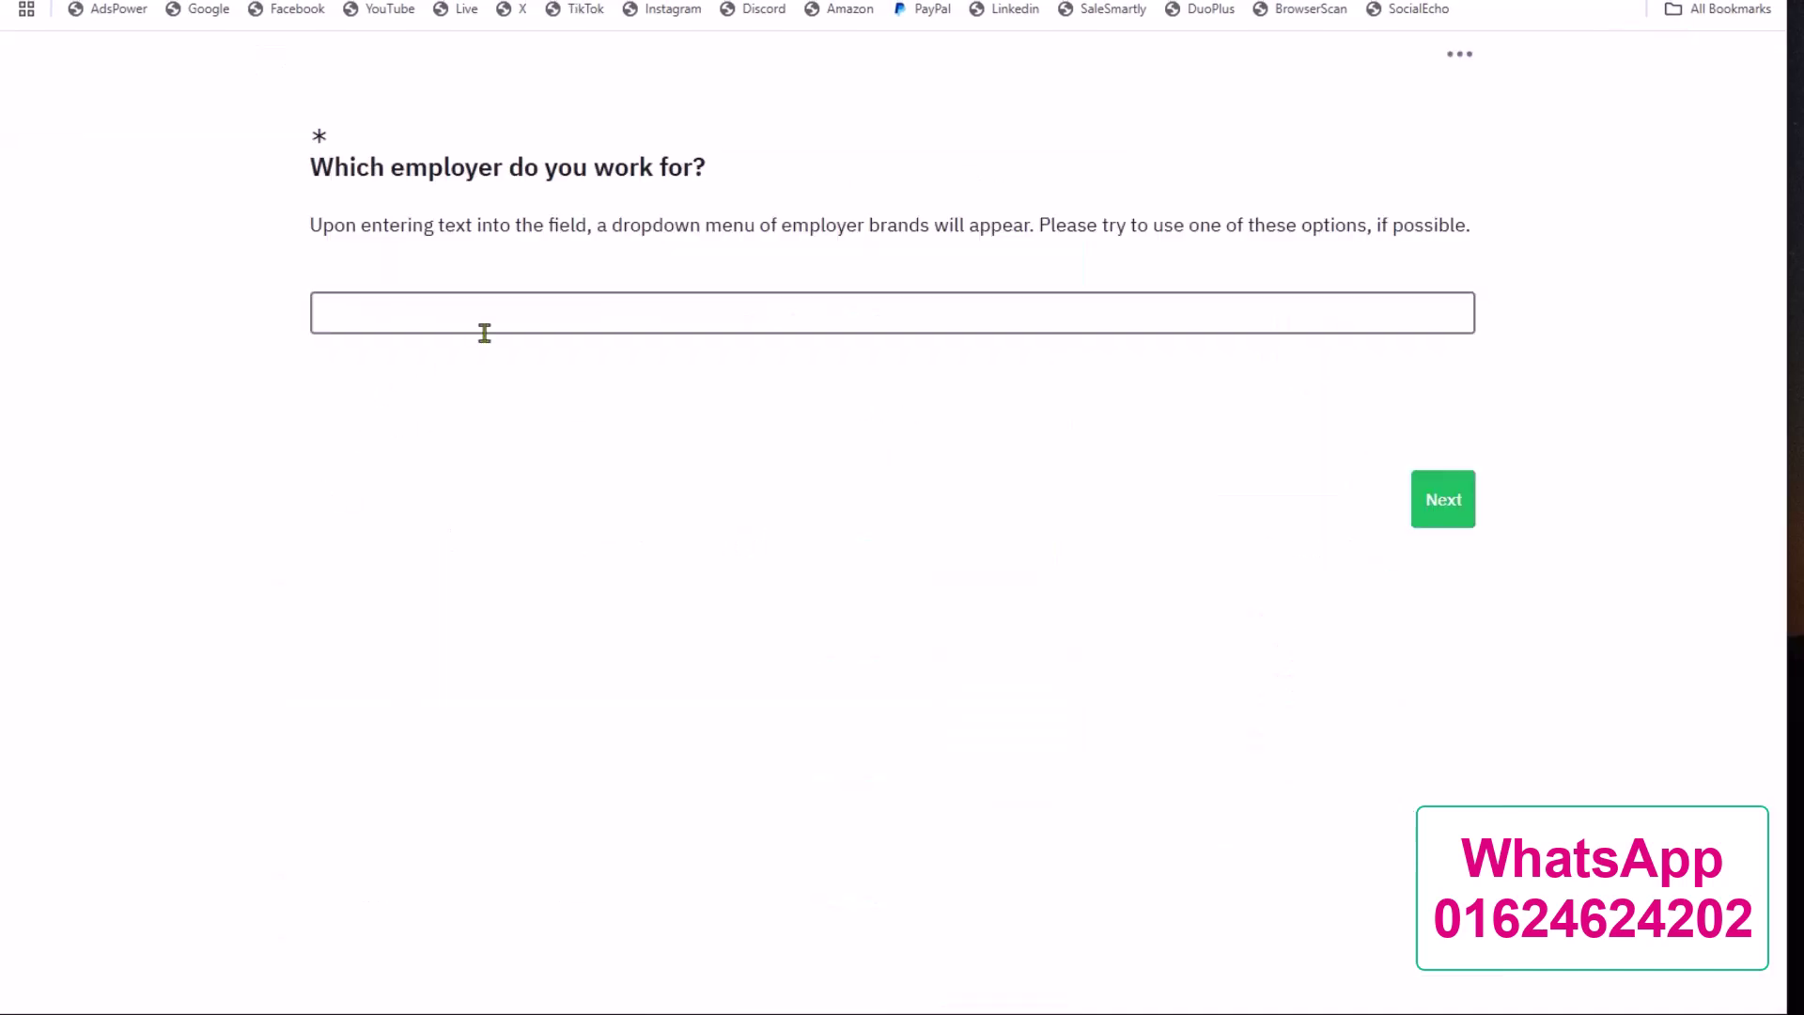
Search the employer question for "health" and choose Adena Health System as the employer
left_click_drag(315, 168, 724, 185)
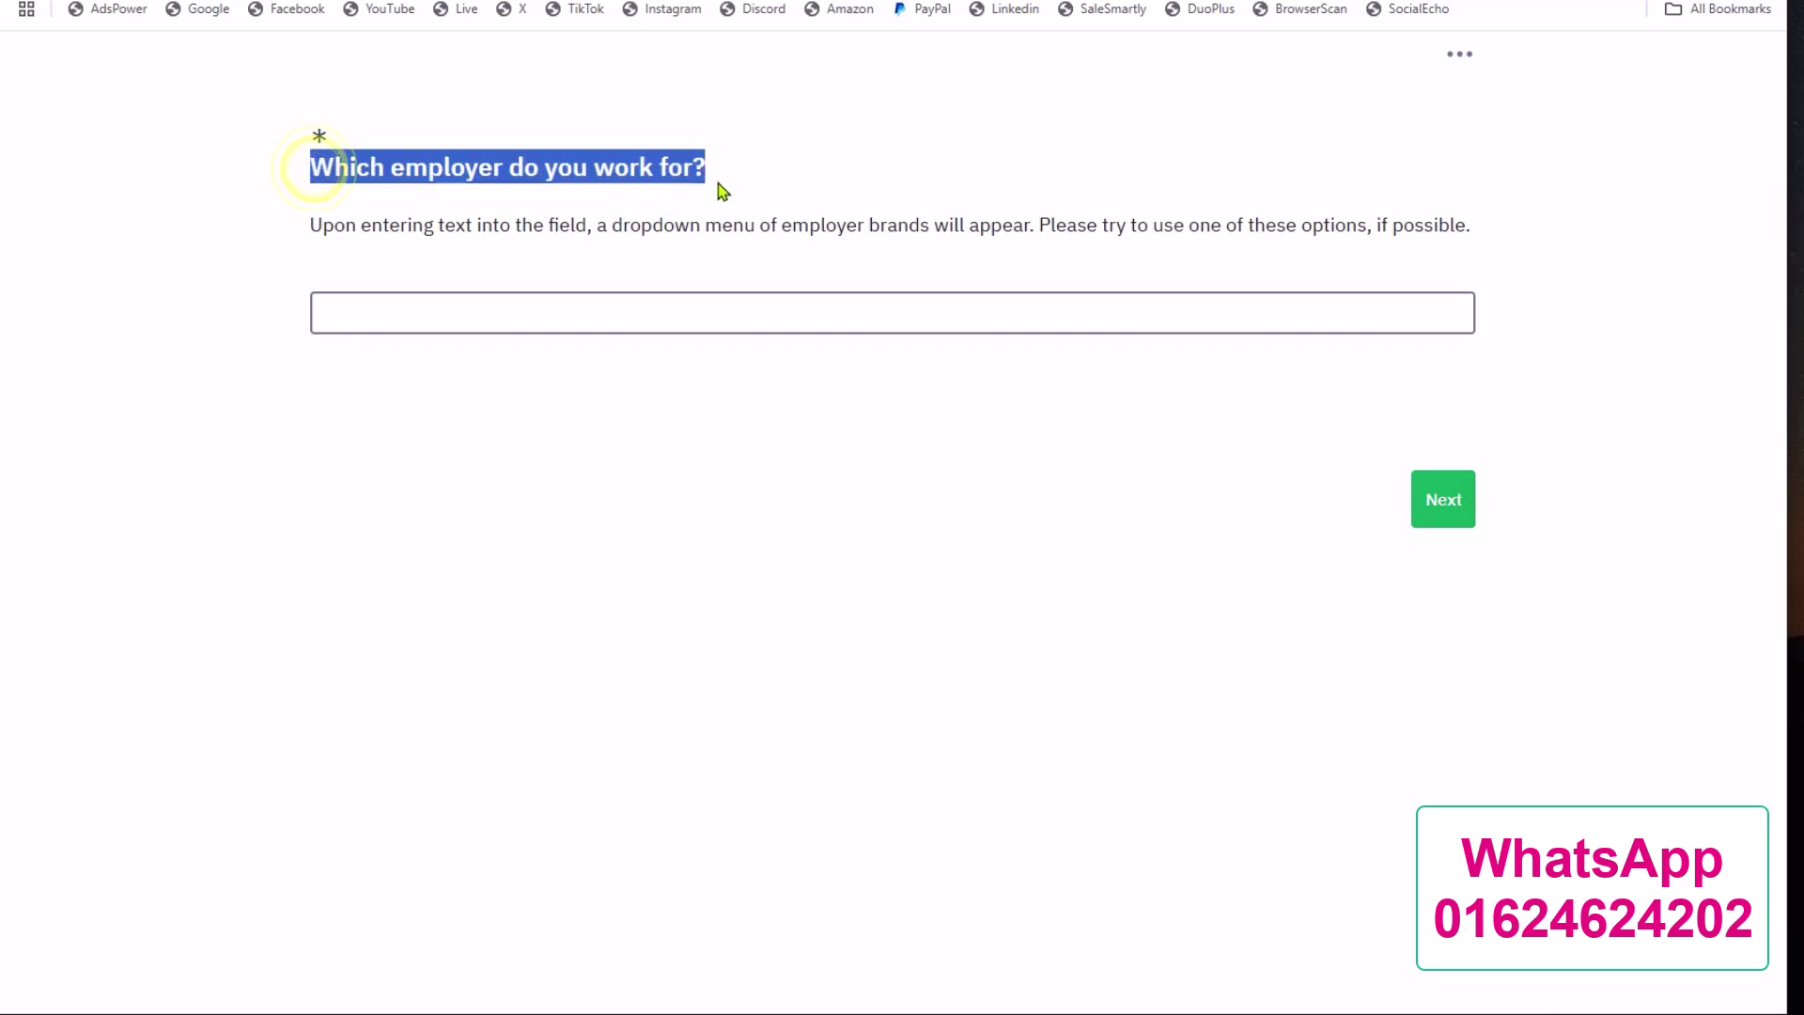
left_click(460, 324)
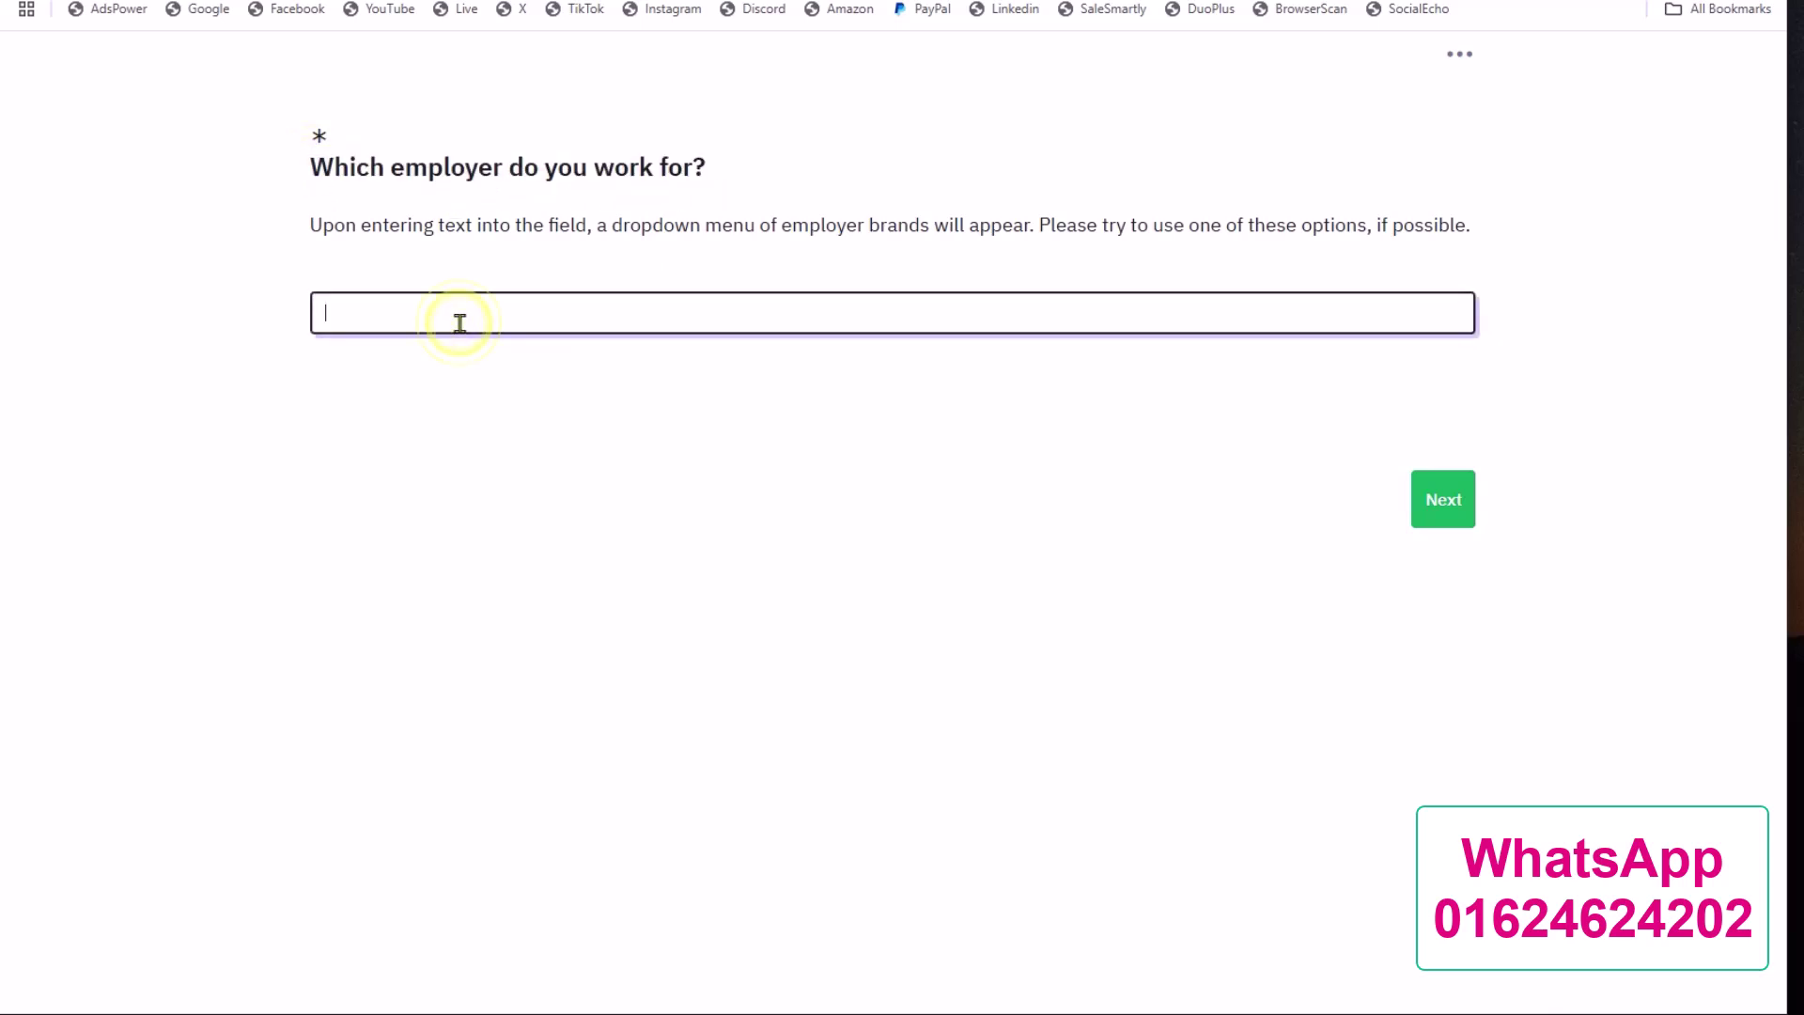
type("health")
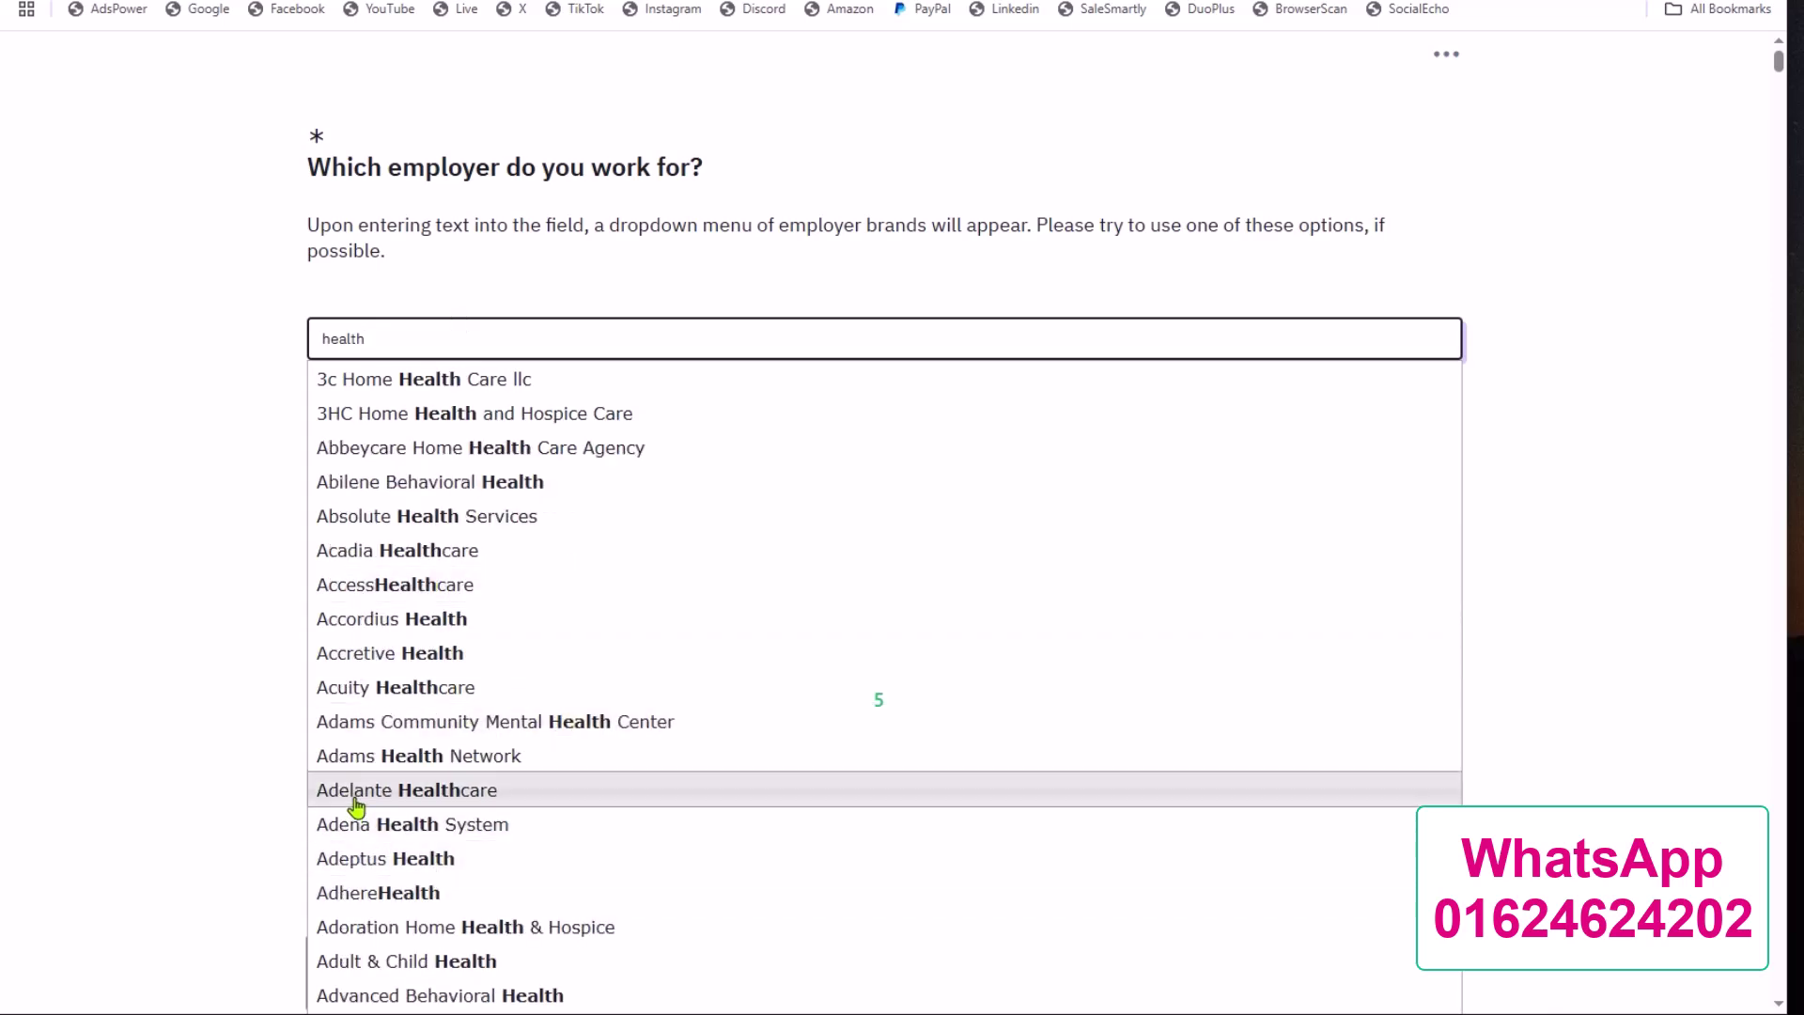
left_click(378, 832)
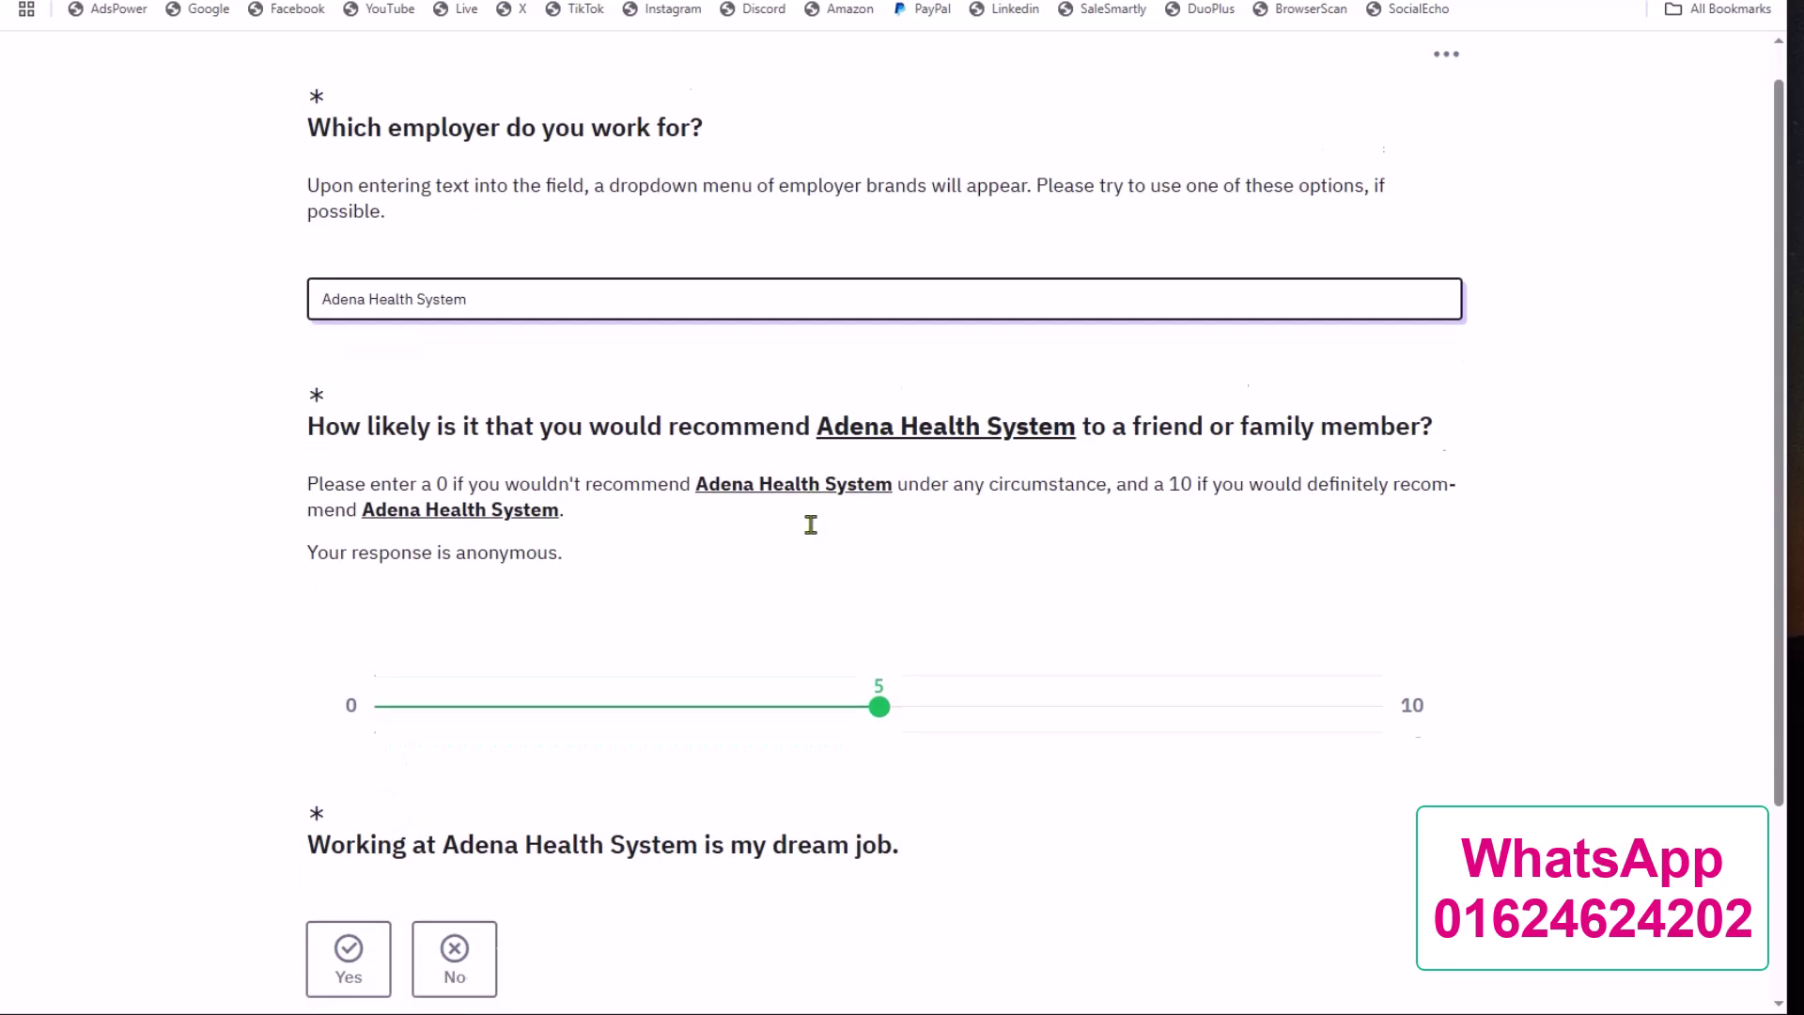
Rate the likelihood of recommending Adena Health System as 10 and answer Yes to the dream job statement
scroll(810, 516, "down", 2)
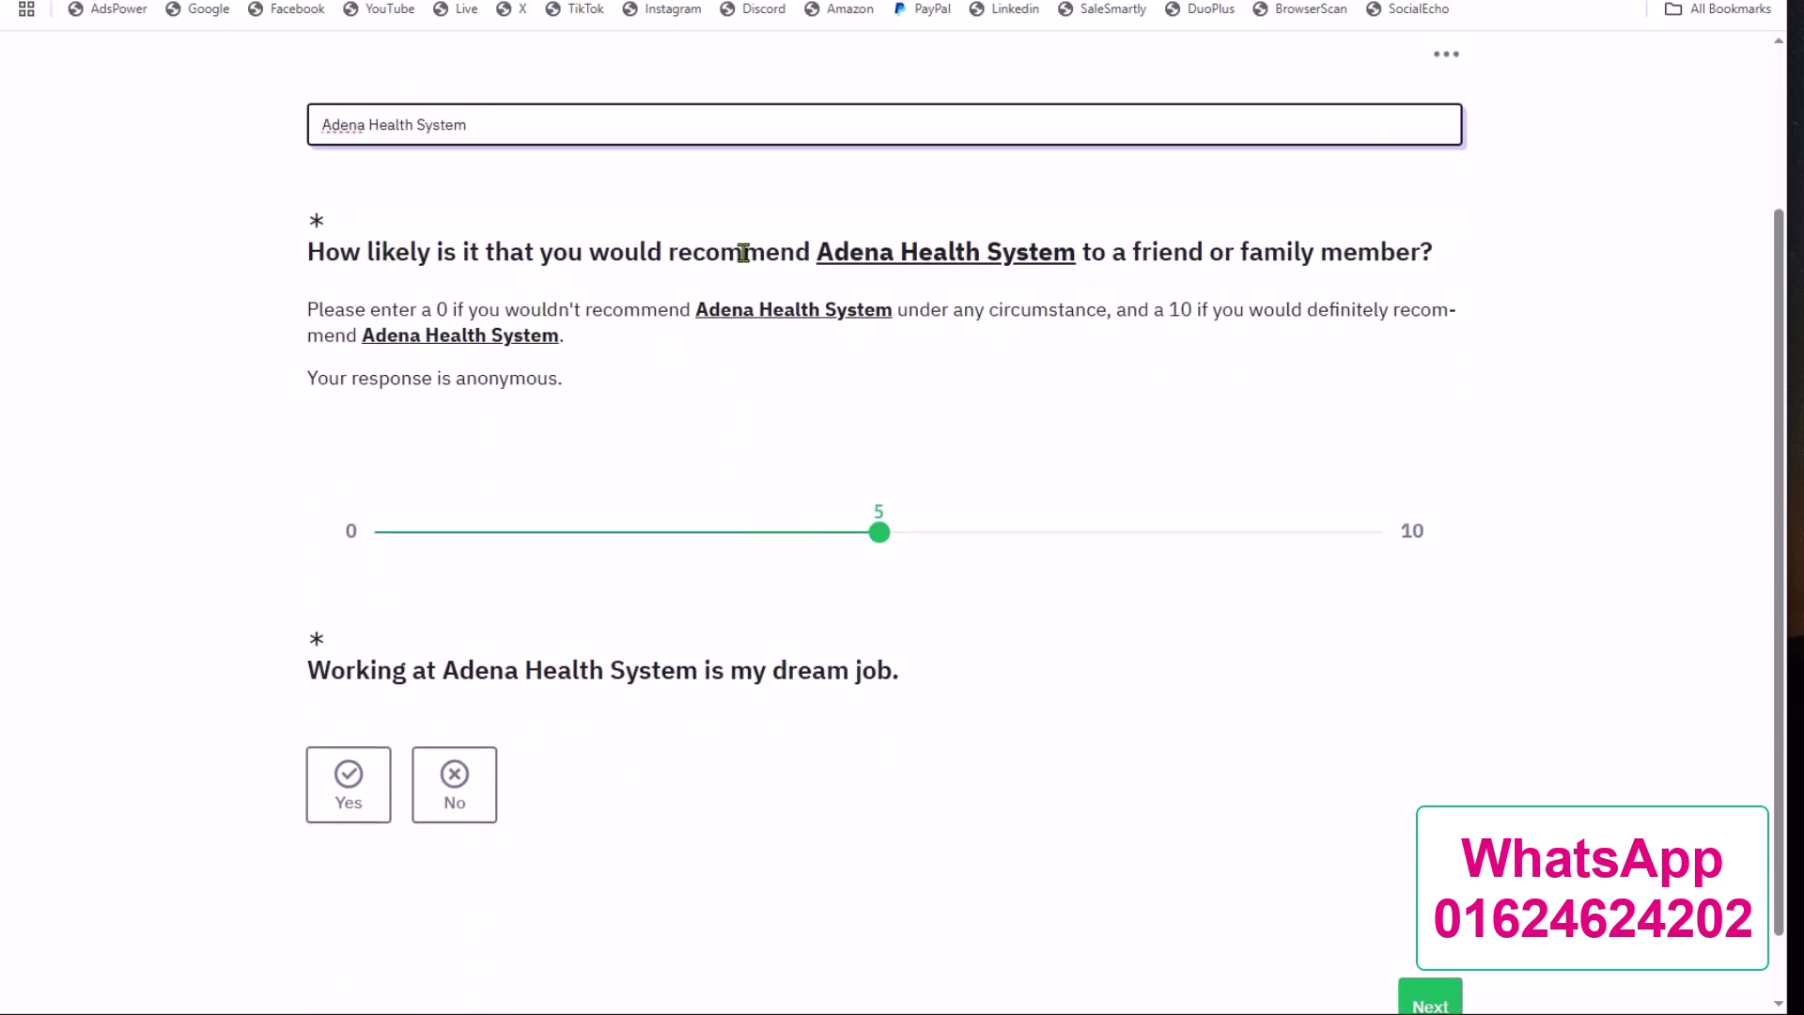
left_click_drag(624, 253, 1172, 253)
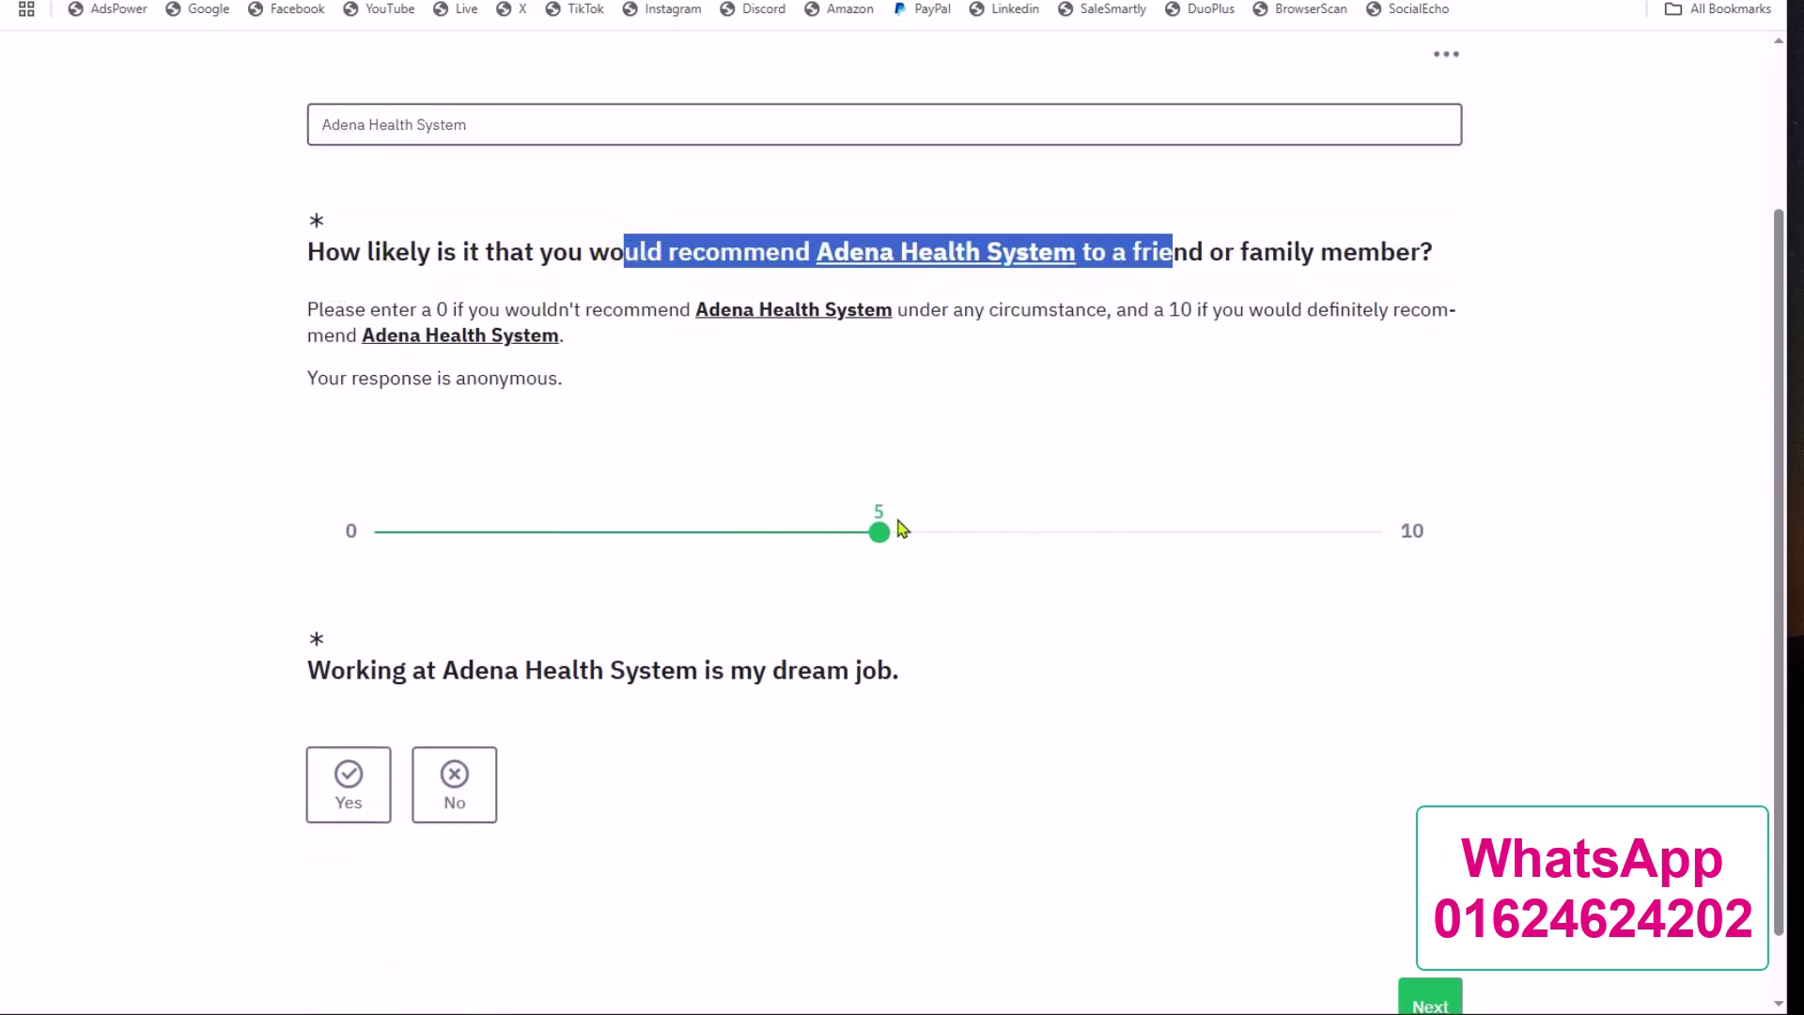
left_click_drag(875, 532, 1364, 534)
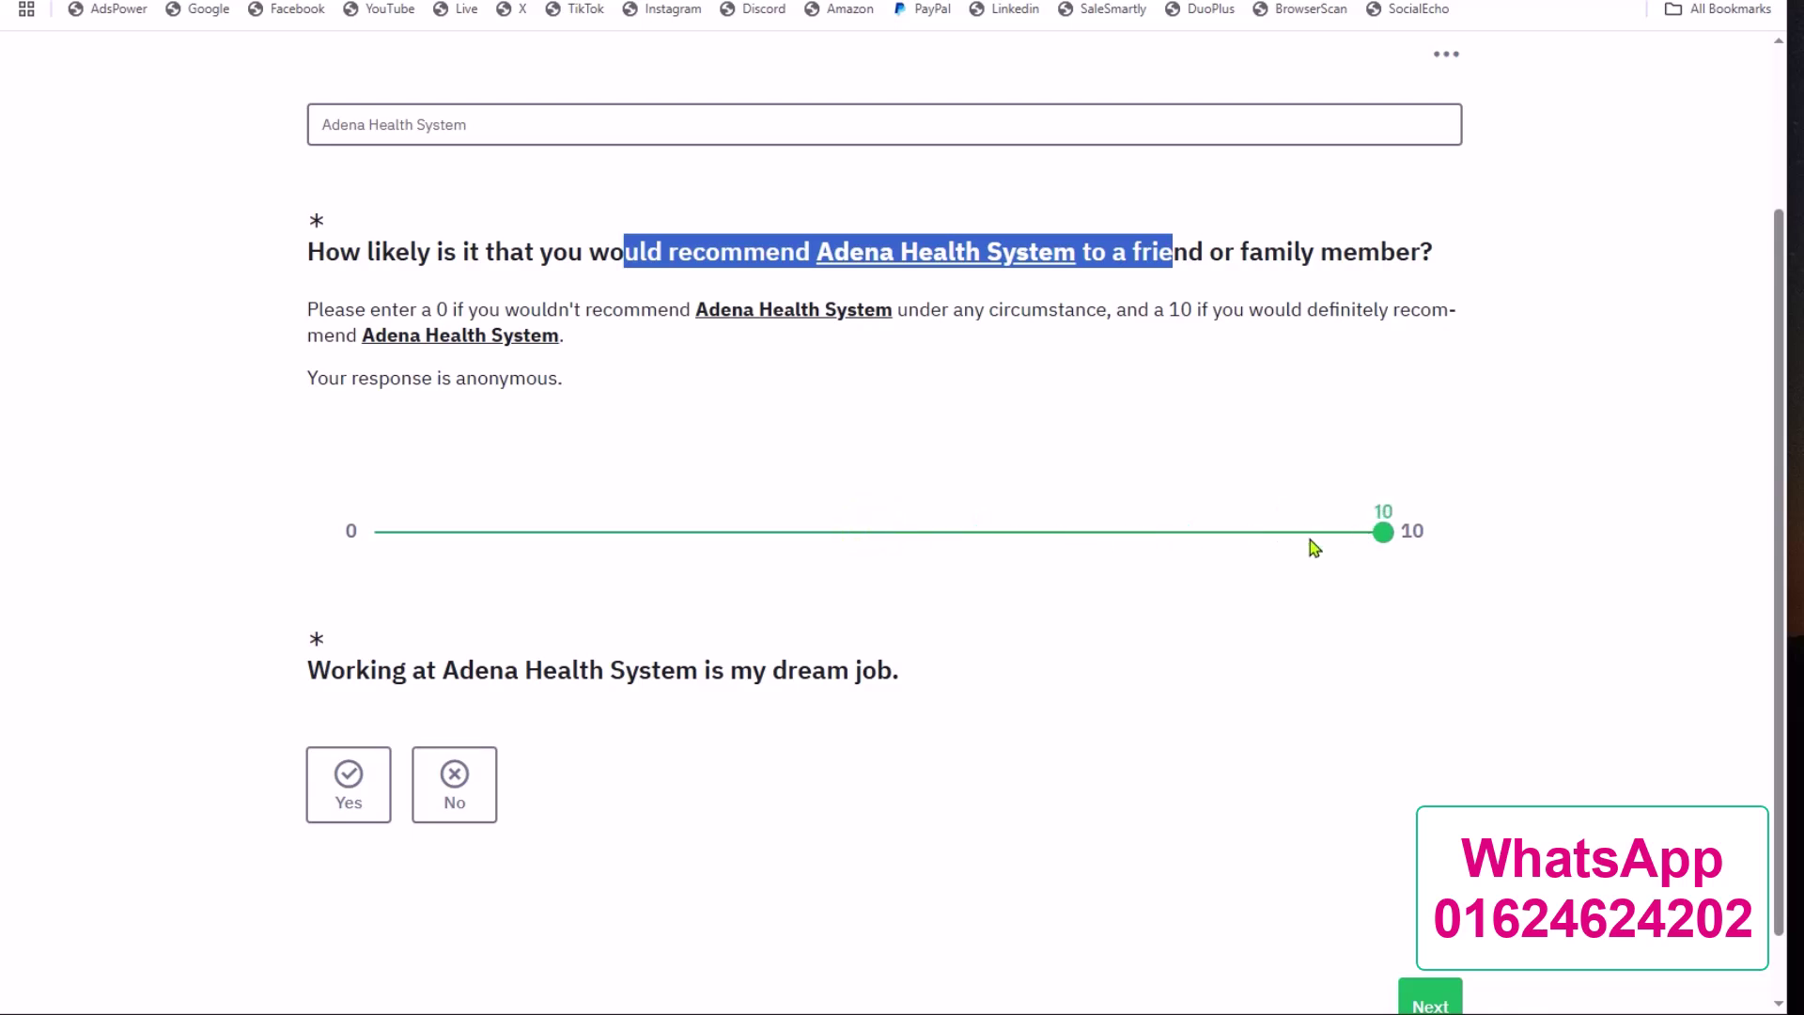
scroll(544, 673, "down", 1)
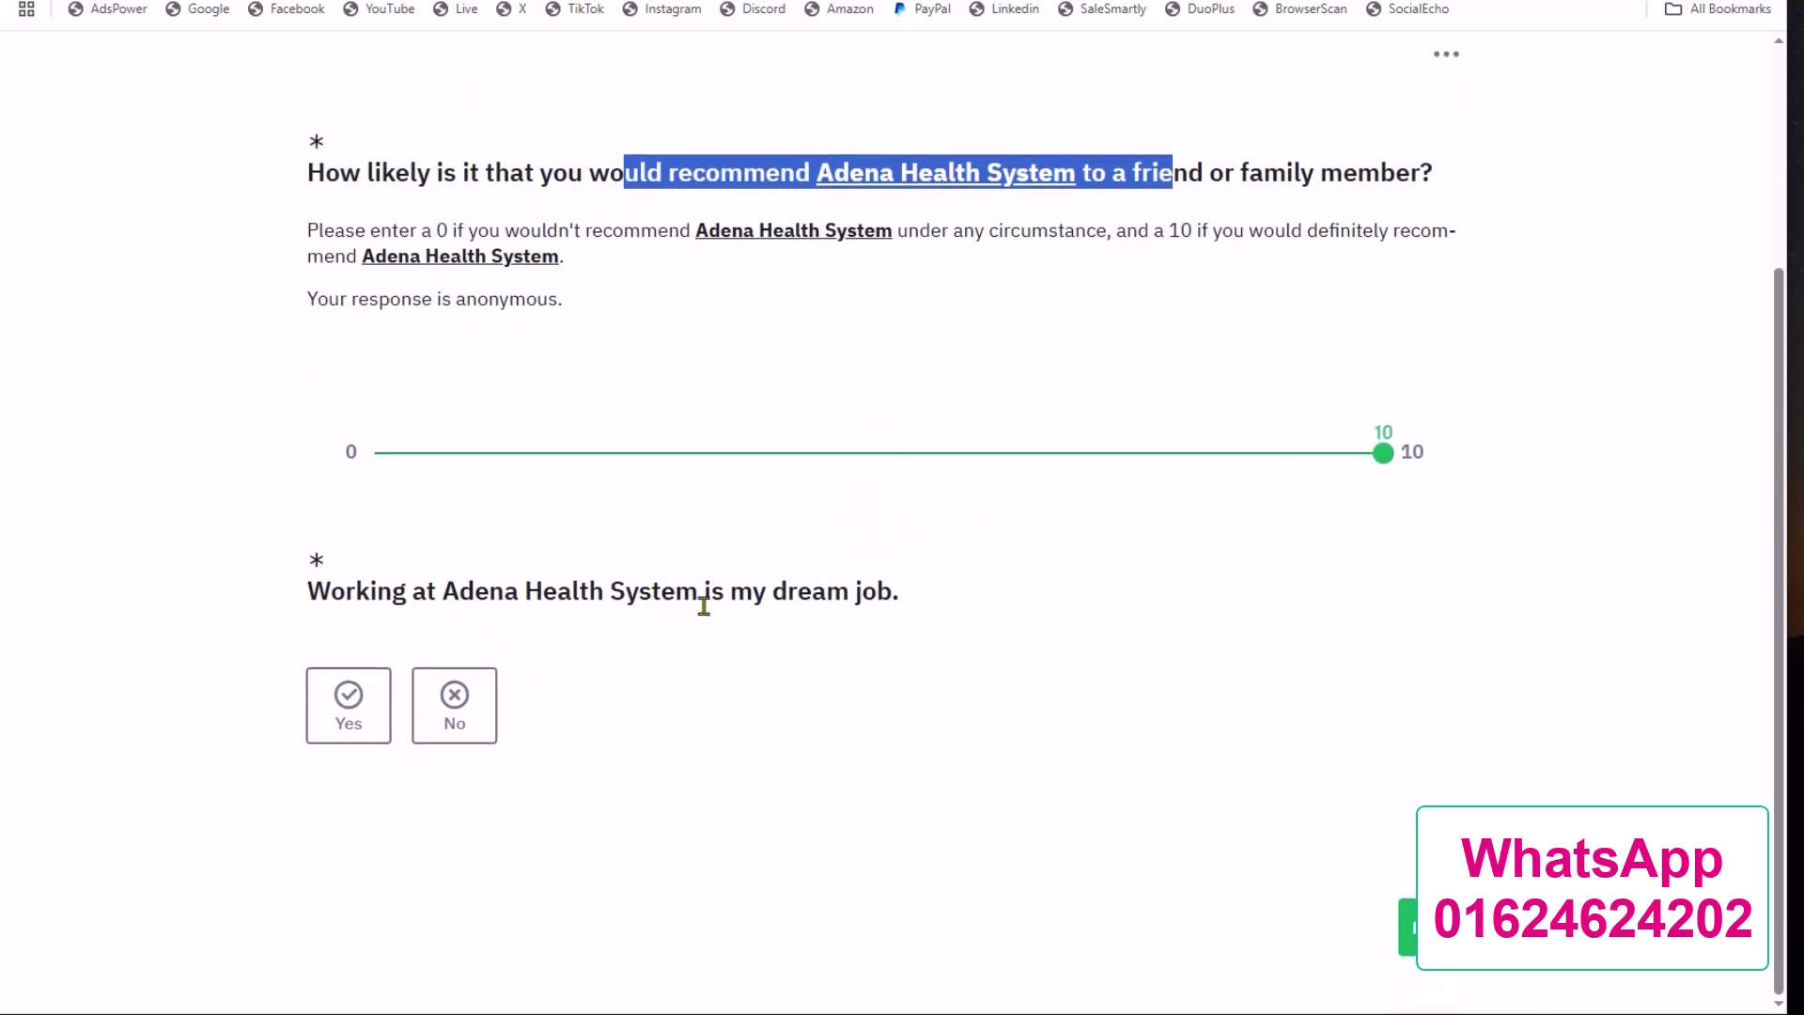
left_click(324, 714)
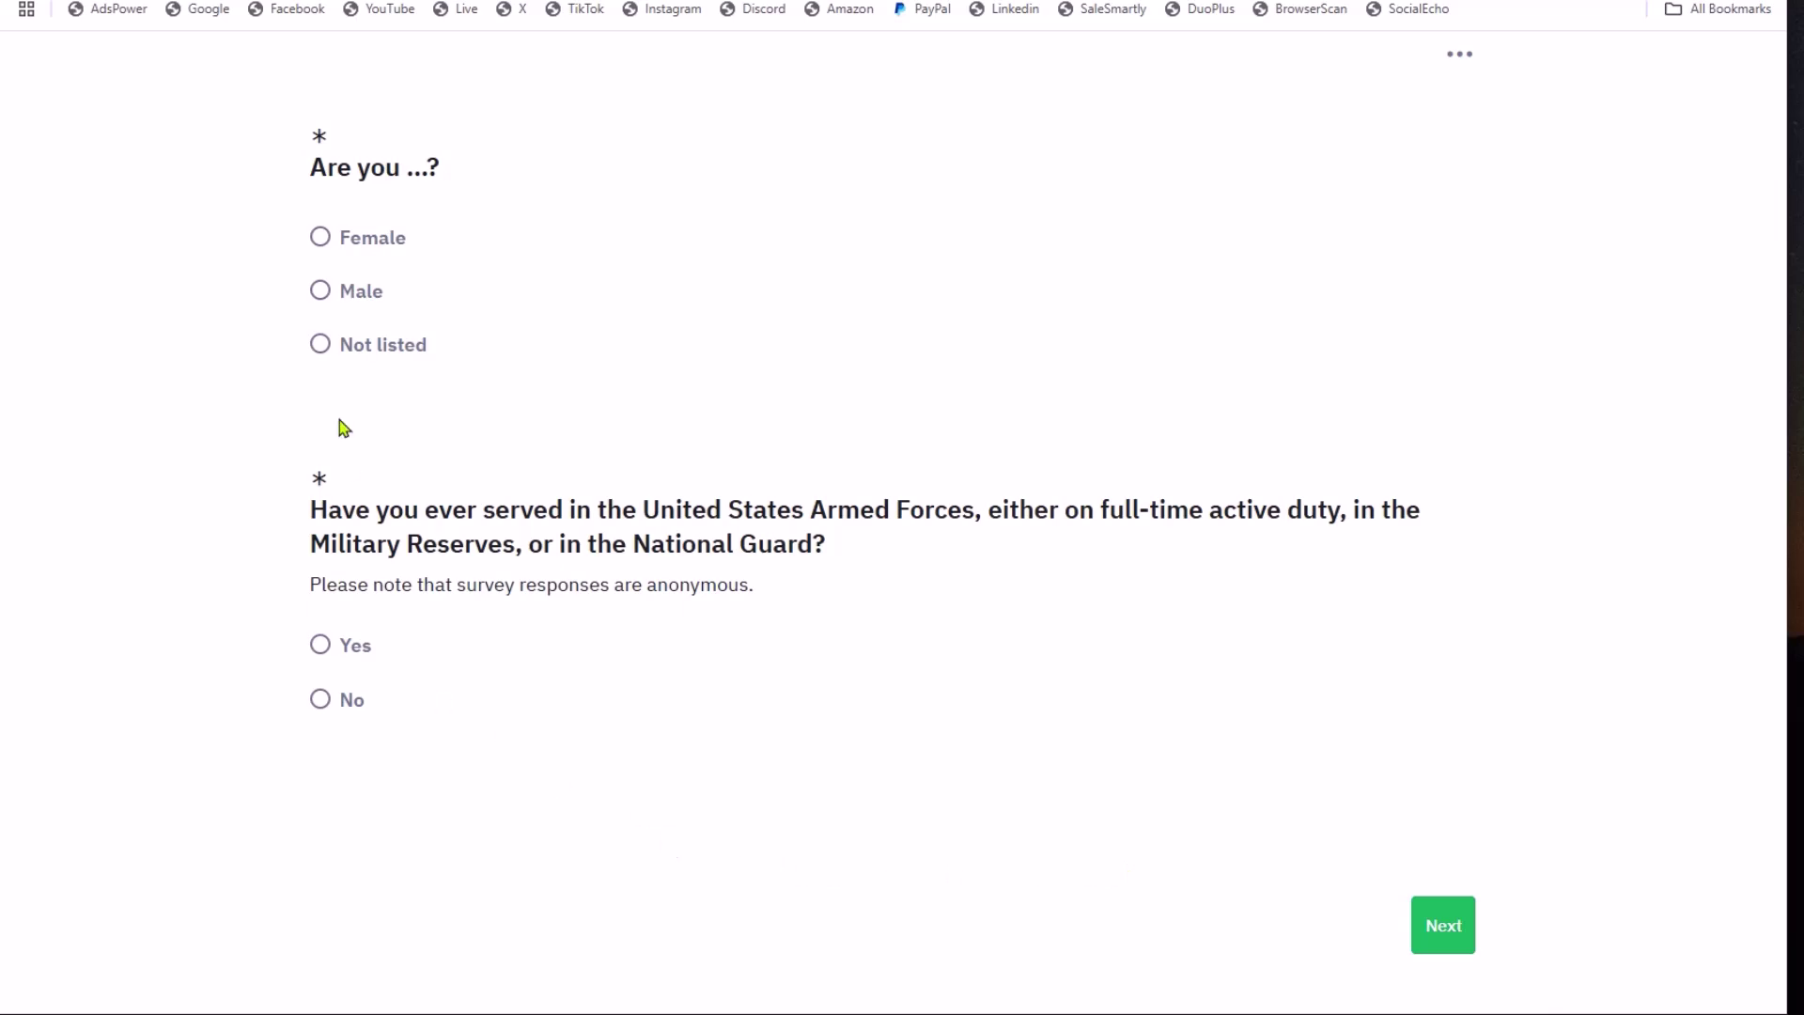
Answer Male for gender and Yes for armed forces service, choose a current military status, and submit the page
left_click_drag(313, 166, 440, 169)
left_click(365, 295)
left_click(335, 646)
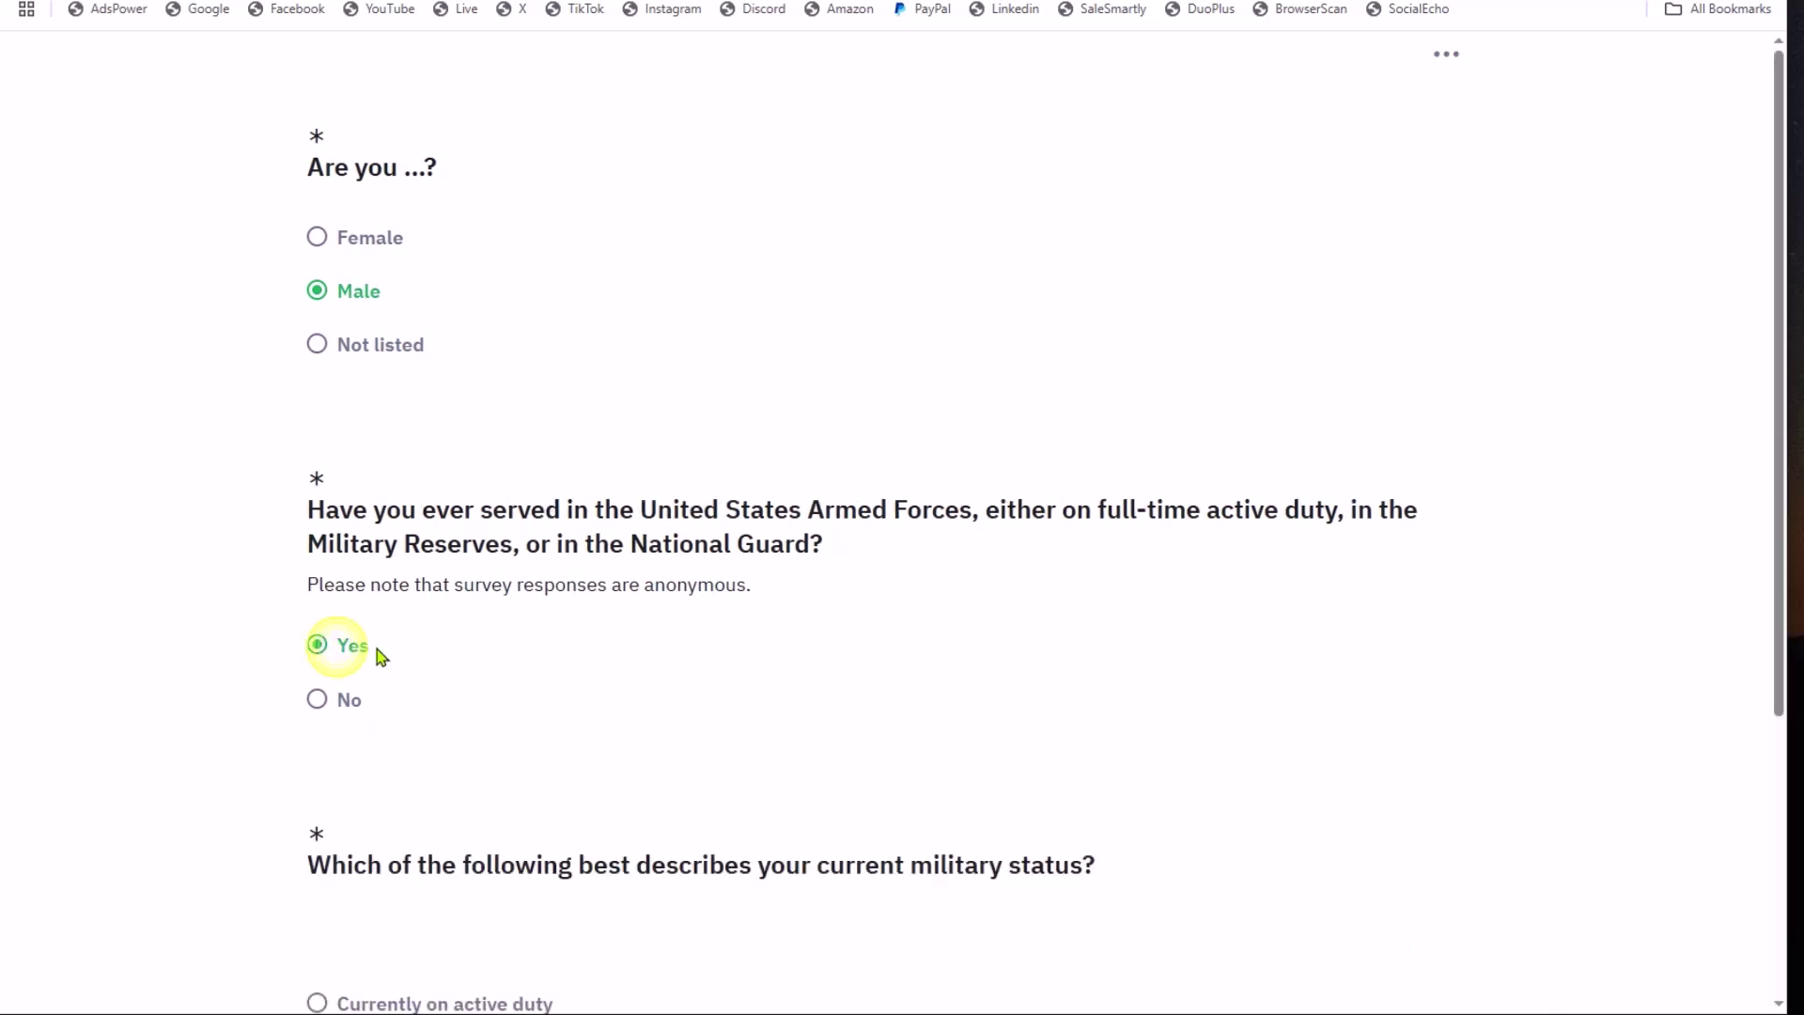
left_click(482, 599)
left_click(1429, 928)
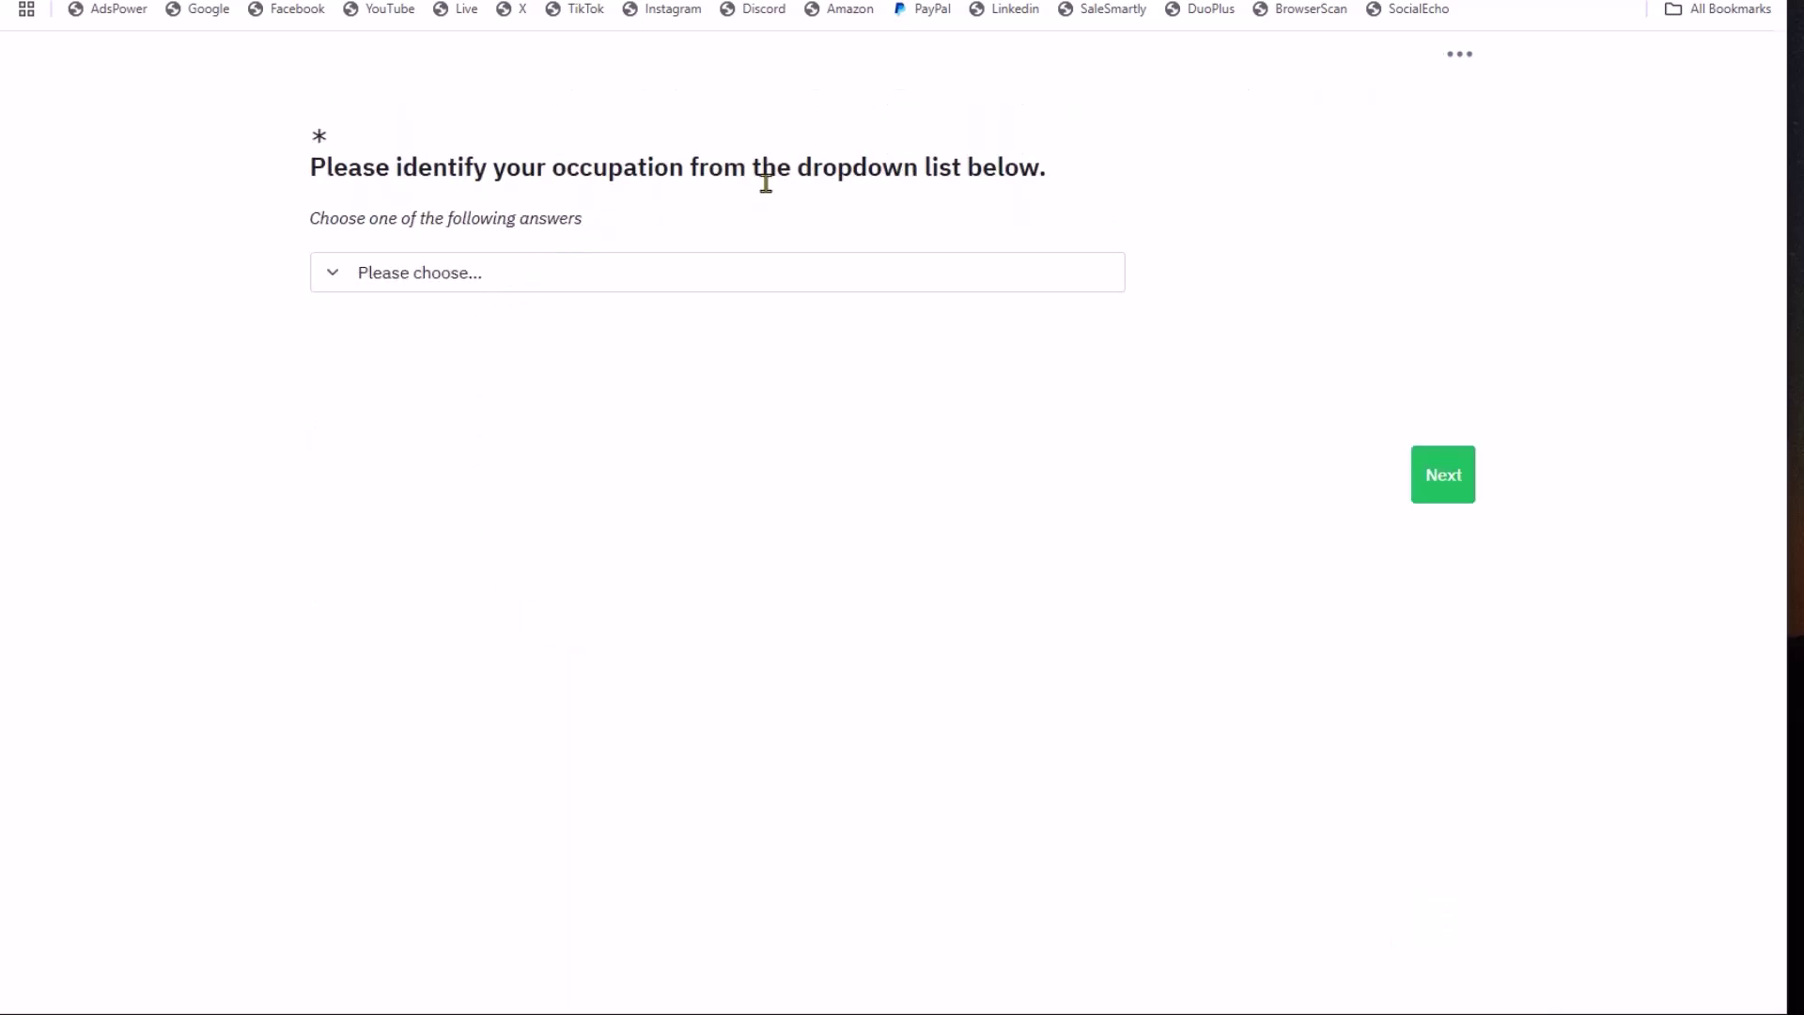
Filter the occupation list by "hea", choose an occupation from the matches and submit it
left_click(408, 279)
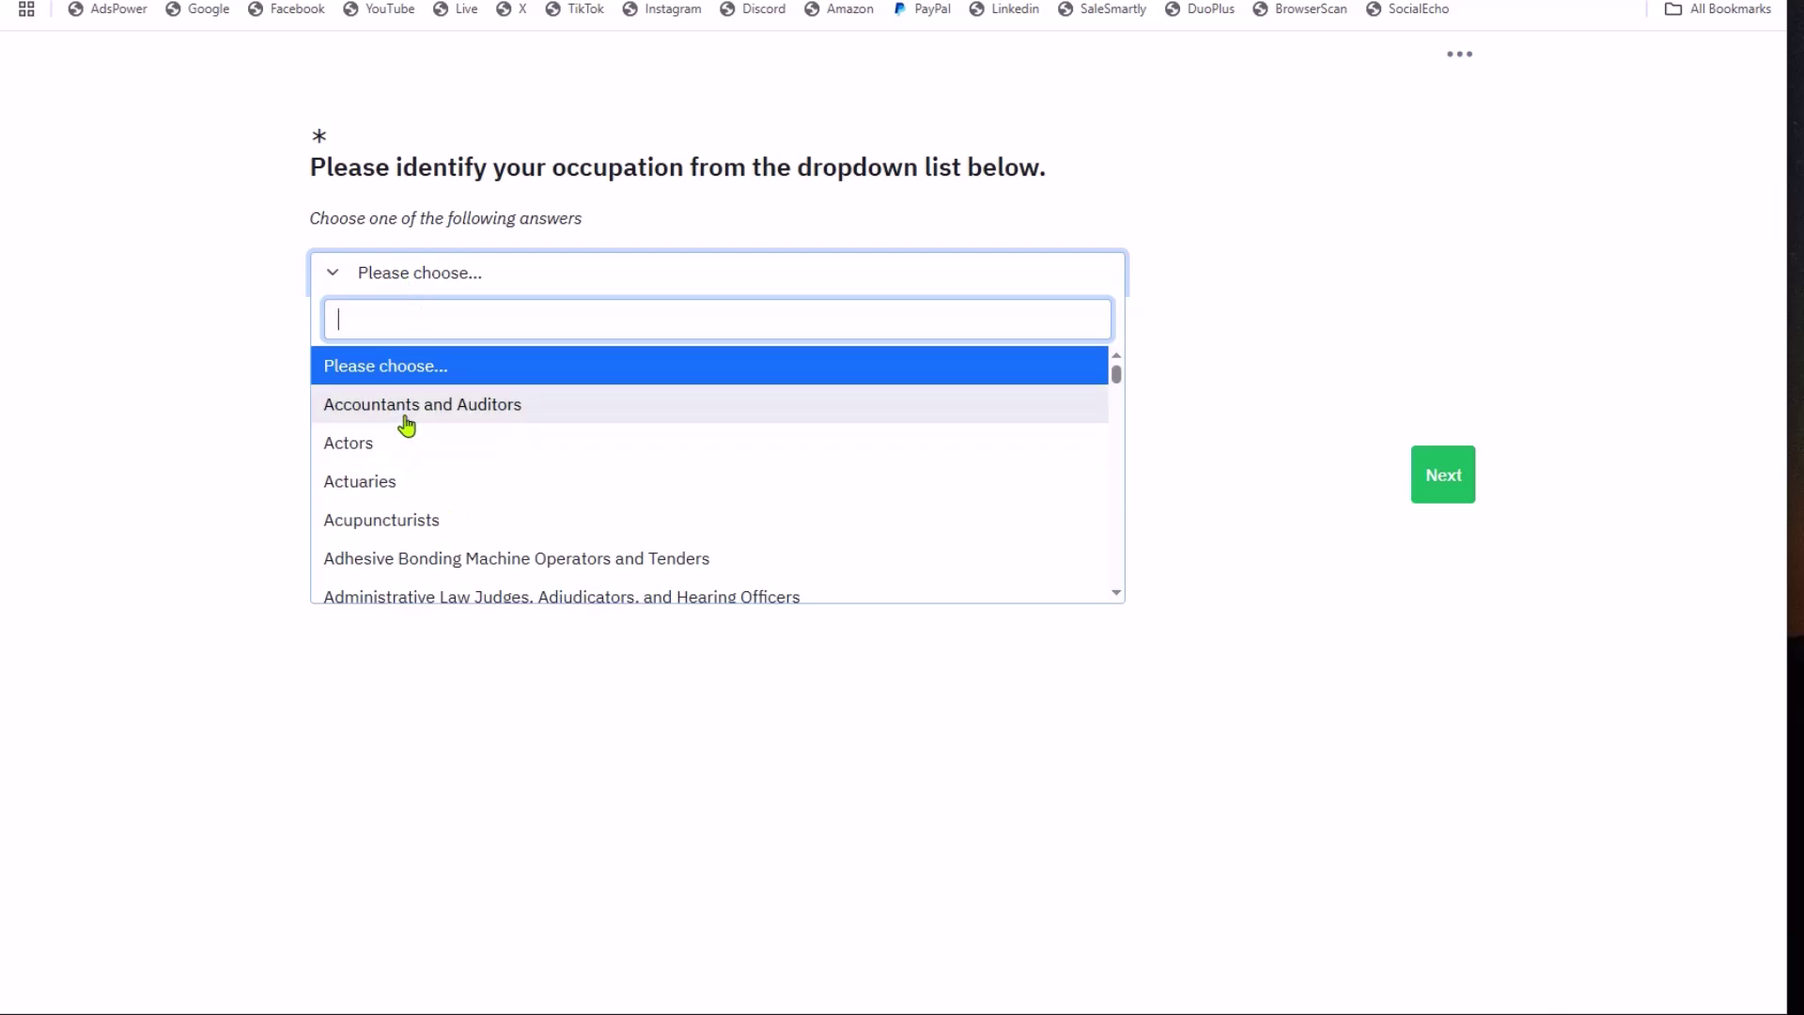
type("hea")
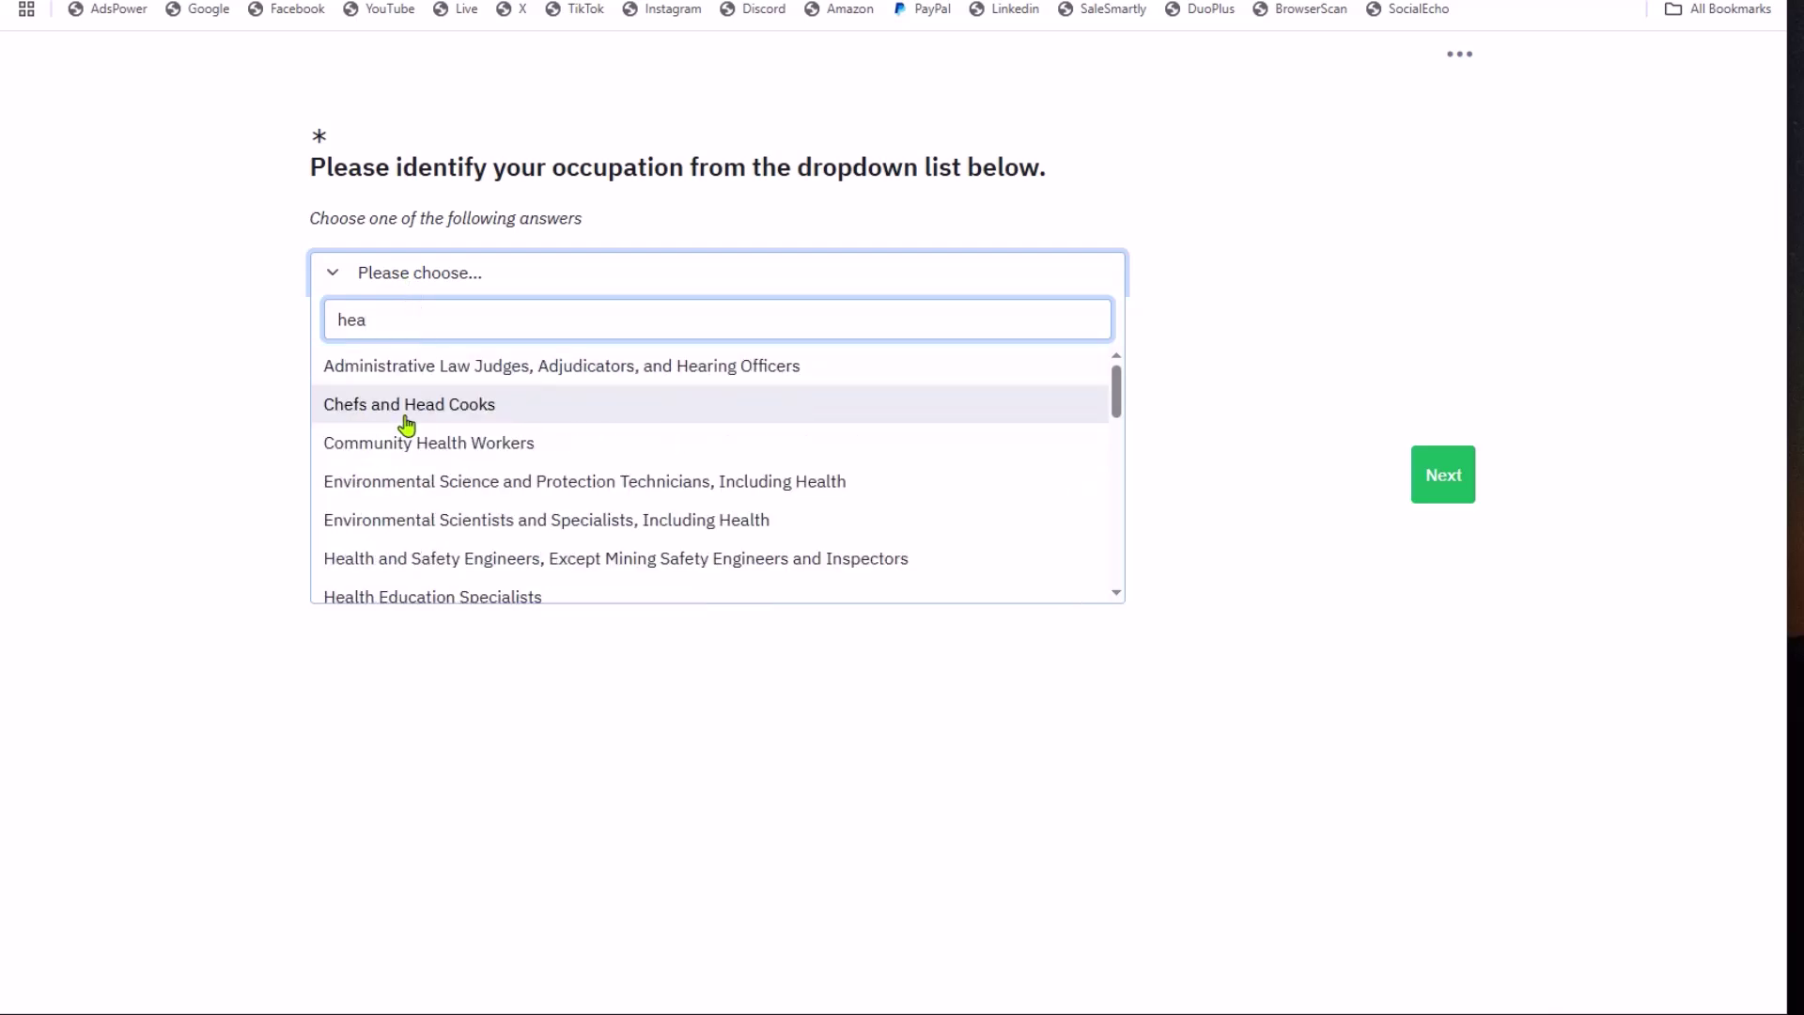
left_click(406, 413)
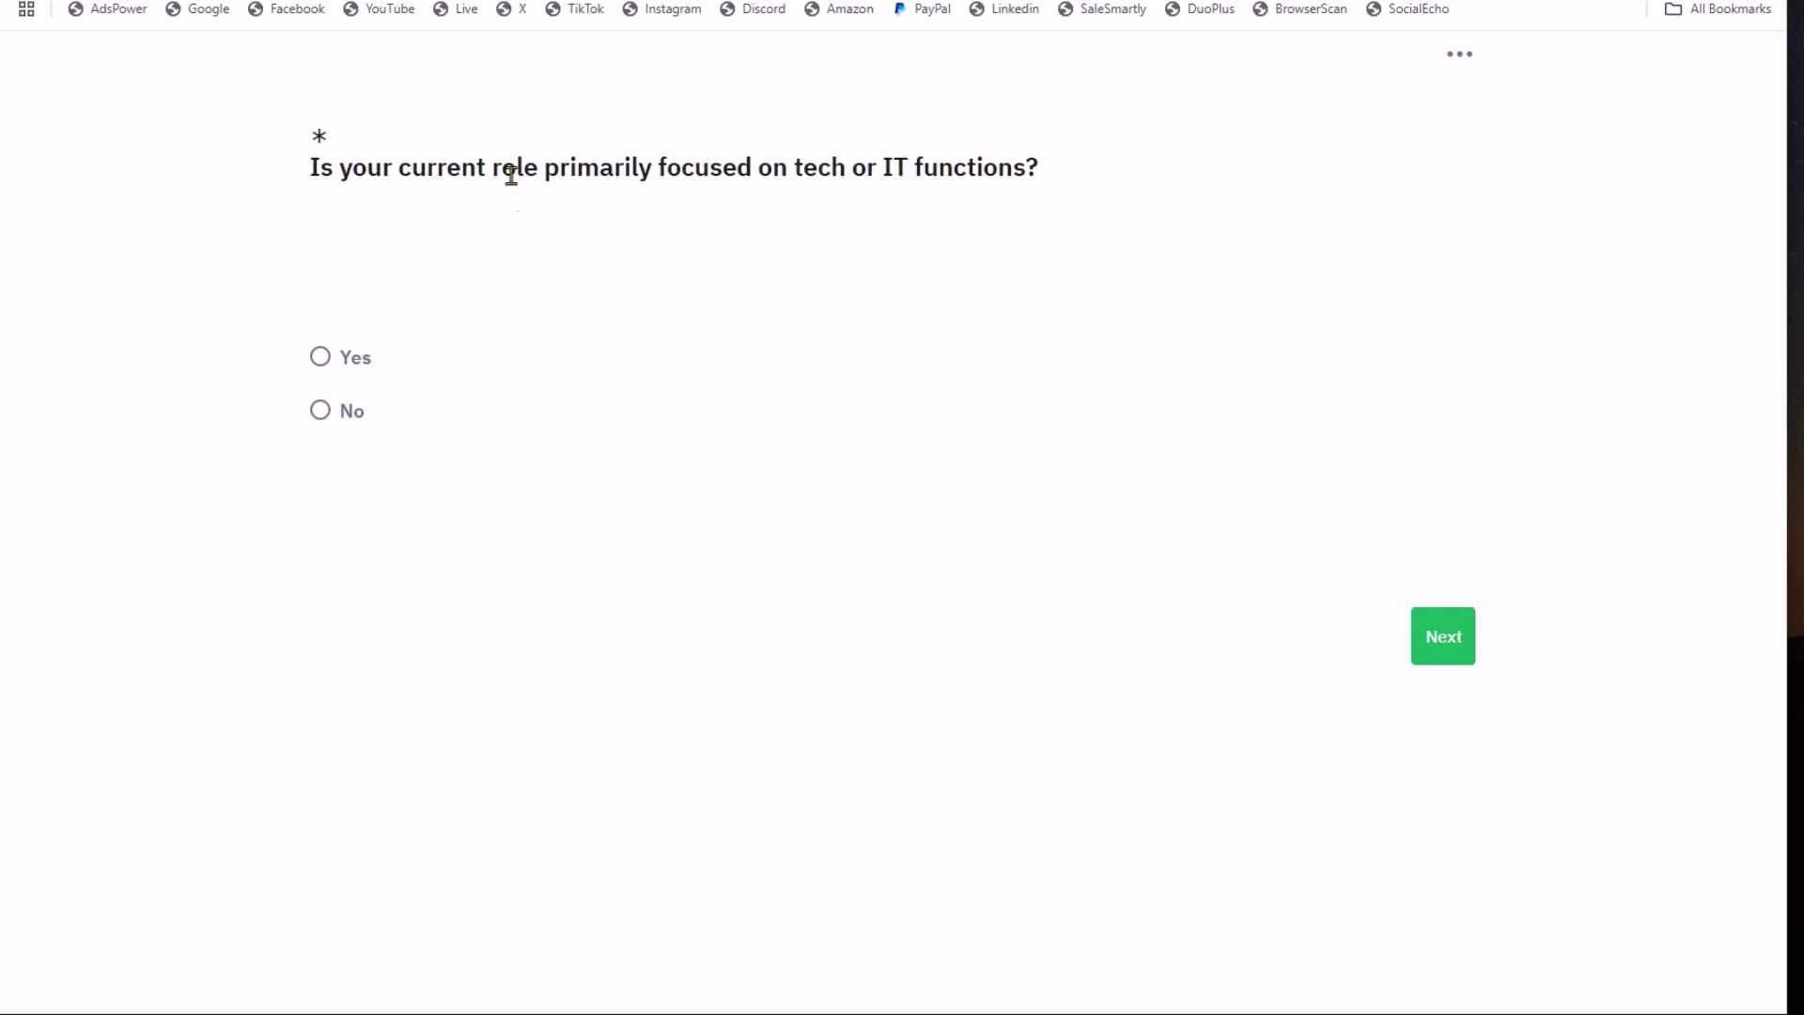
Answer Yes to the tech or IT role question and choose Masters Degree as the highest IT/tech certification
left_click(362, 358)
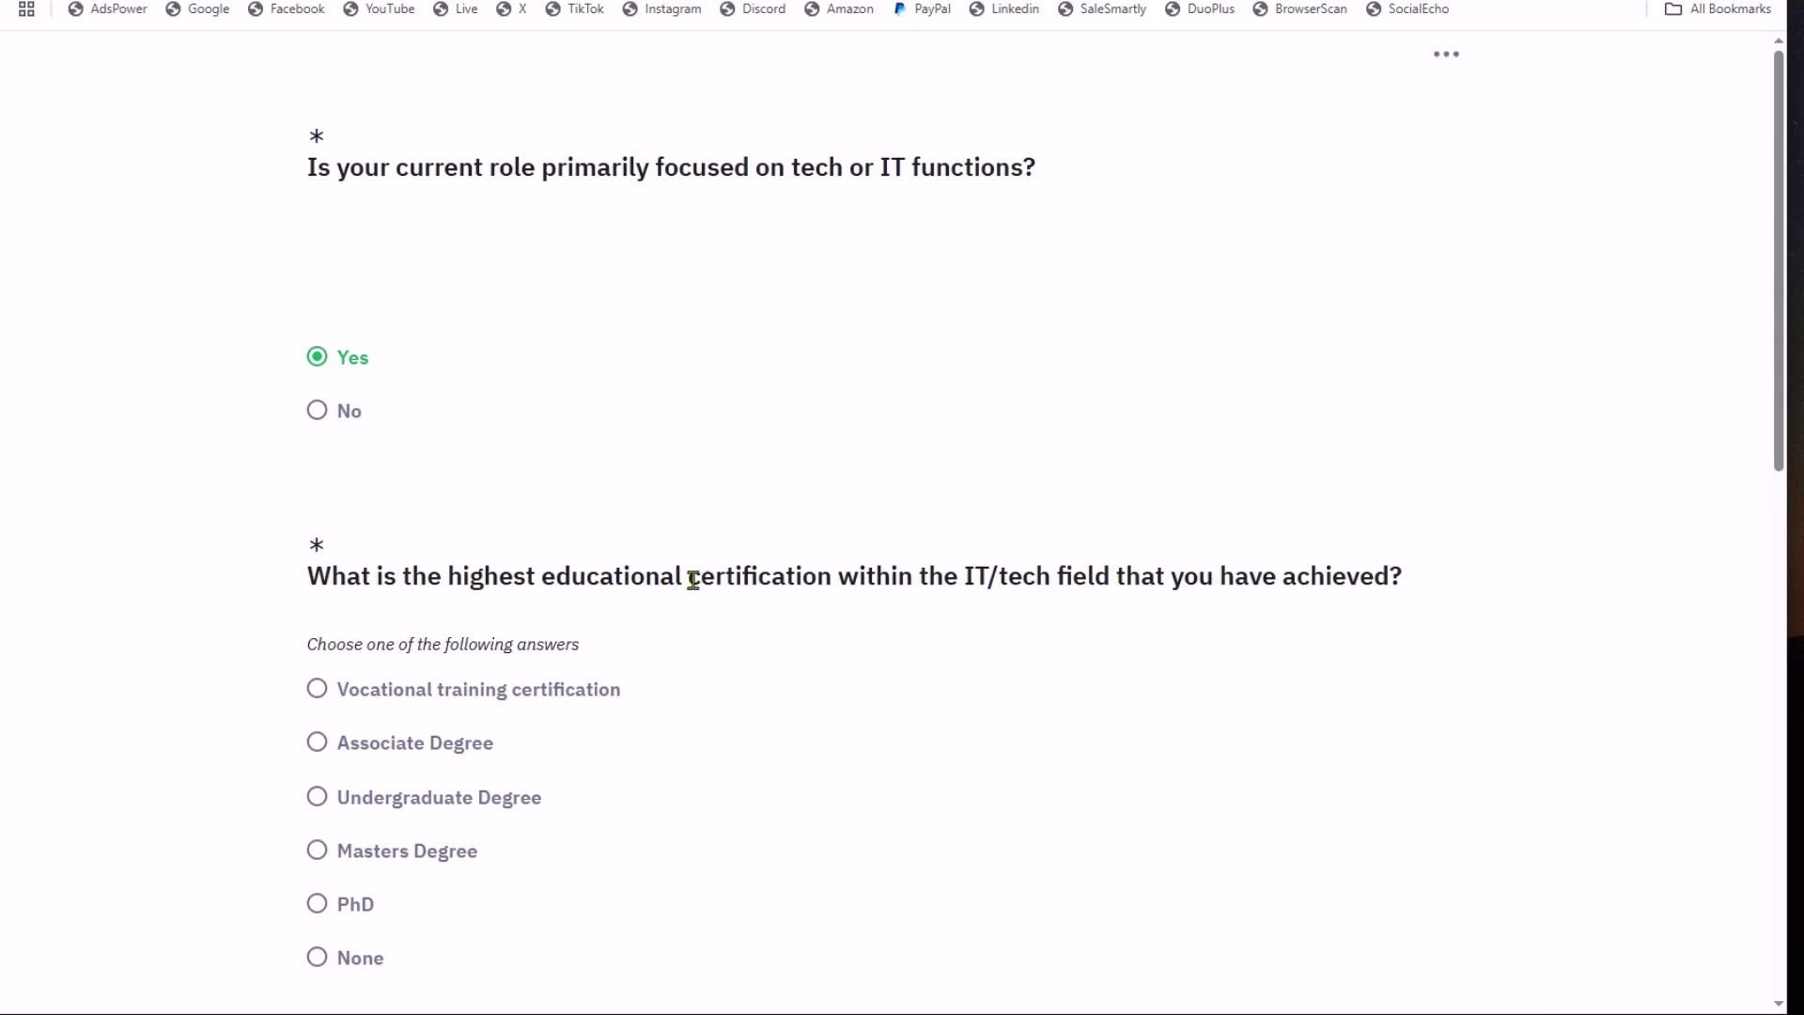
scroll(702, 579, "down", 2)
left_click(404, 636)
Submit Cybersecurity, Software Development, IT Consulting, Data Science and Analysis, and Networking and Infrastructure as the primary job function categories
scroll(616, 568, "down", 4)
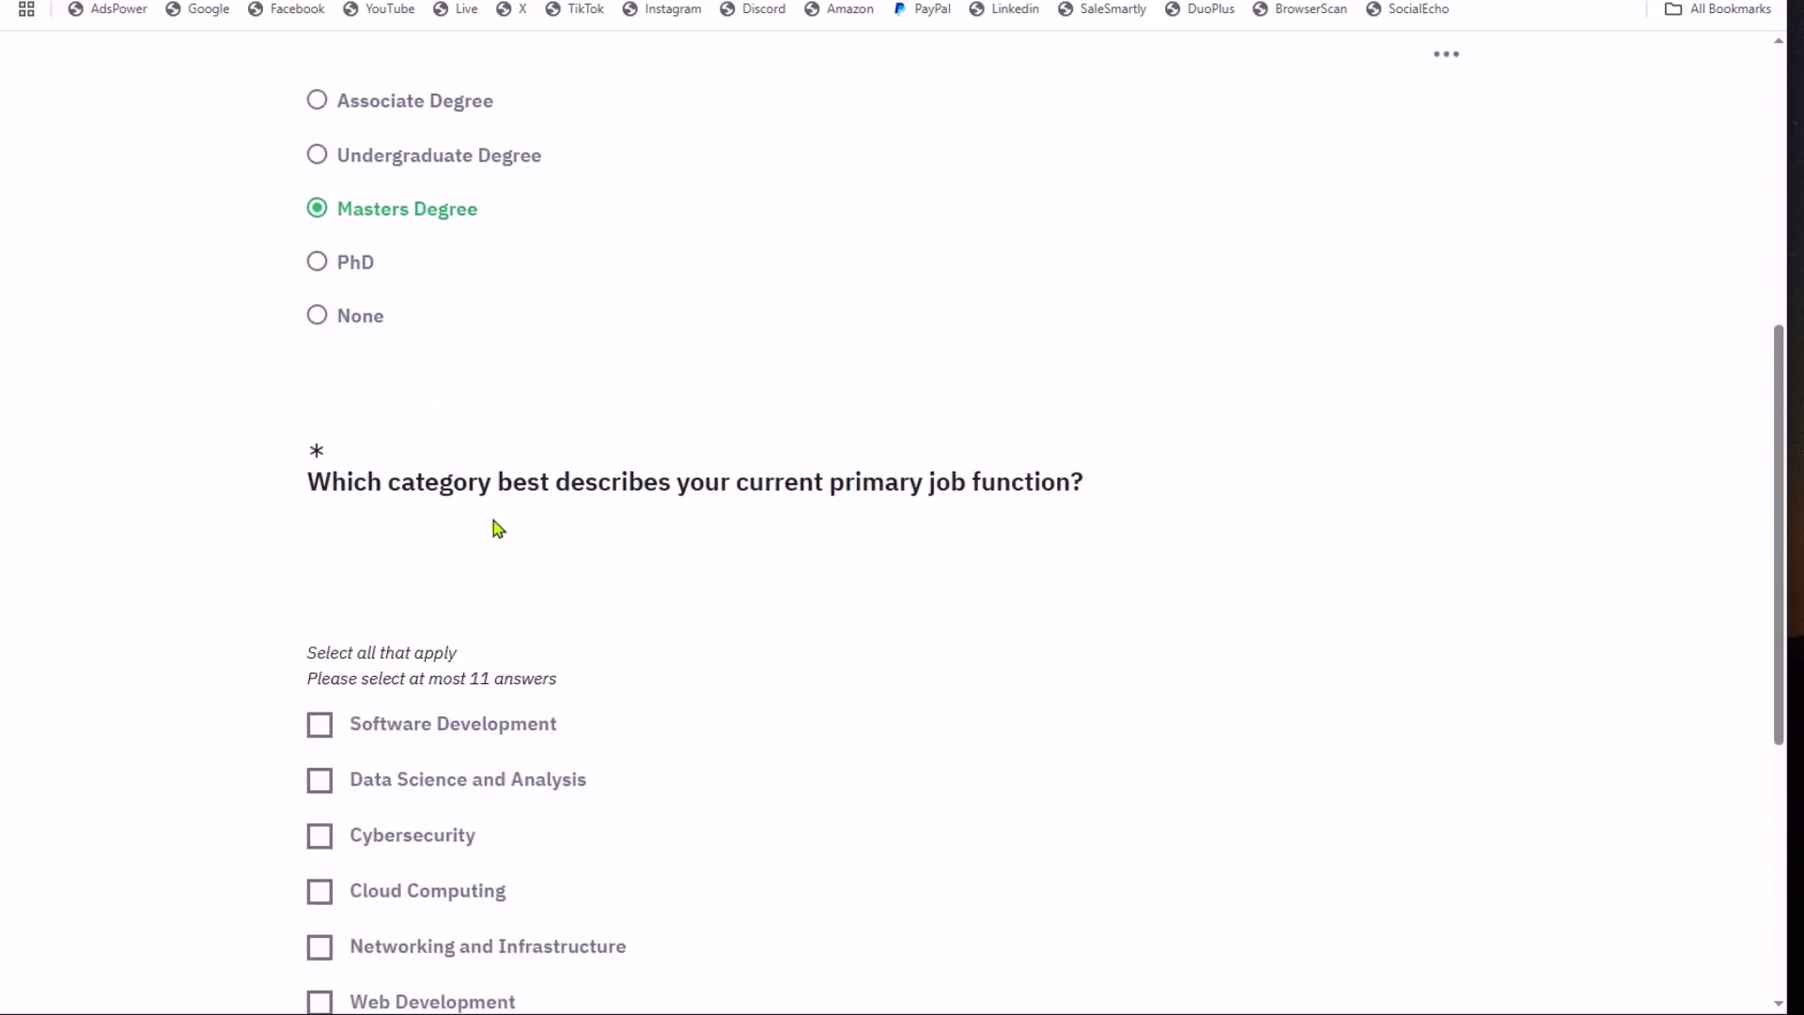
scroll(883, 508, "down", 3)
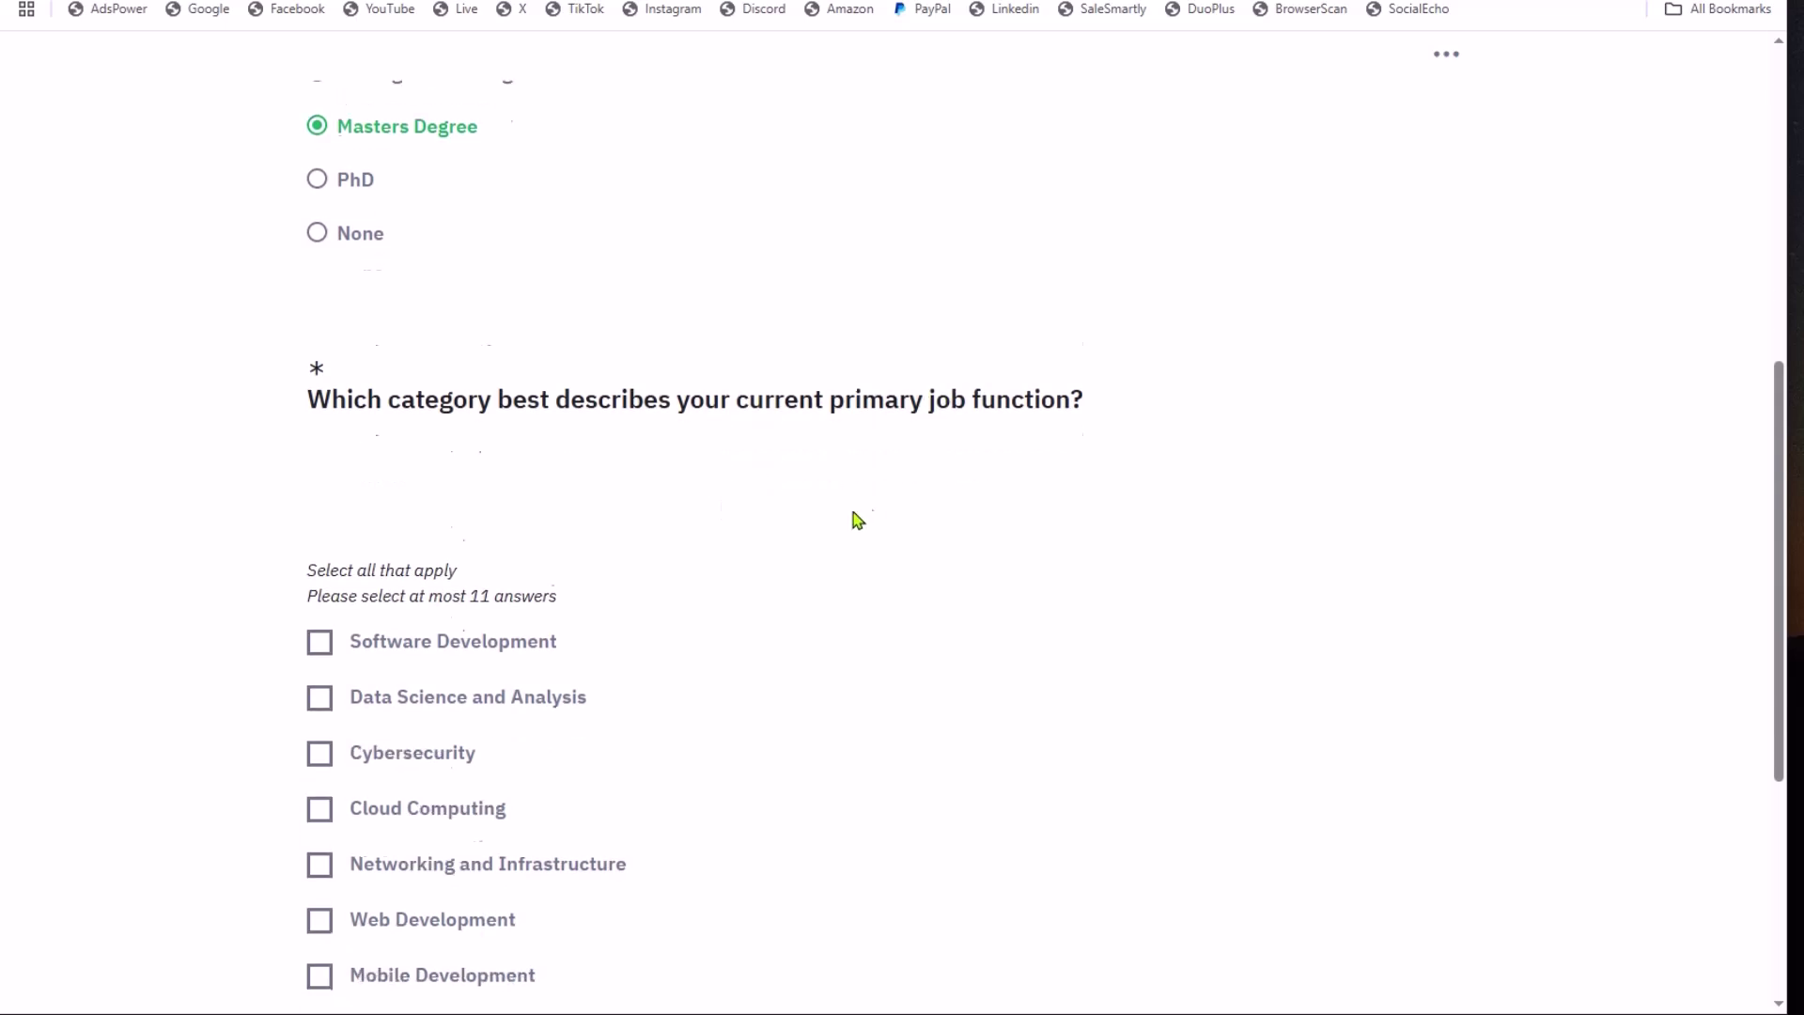
left_click(414, 519)
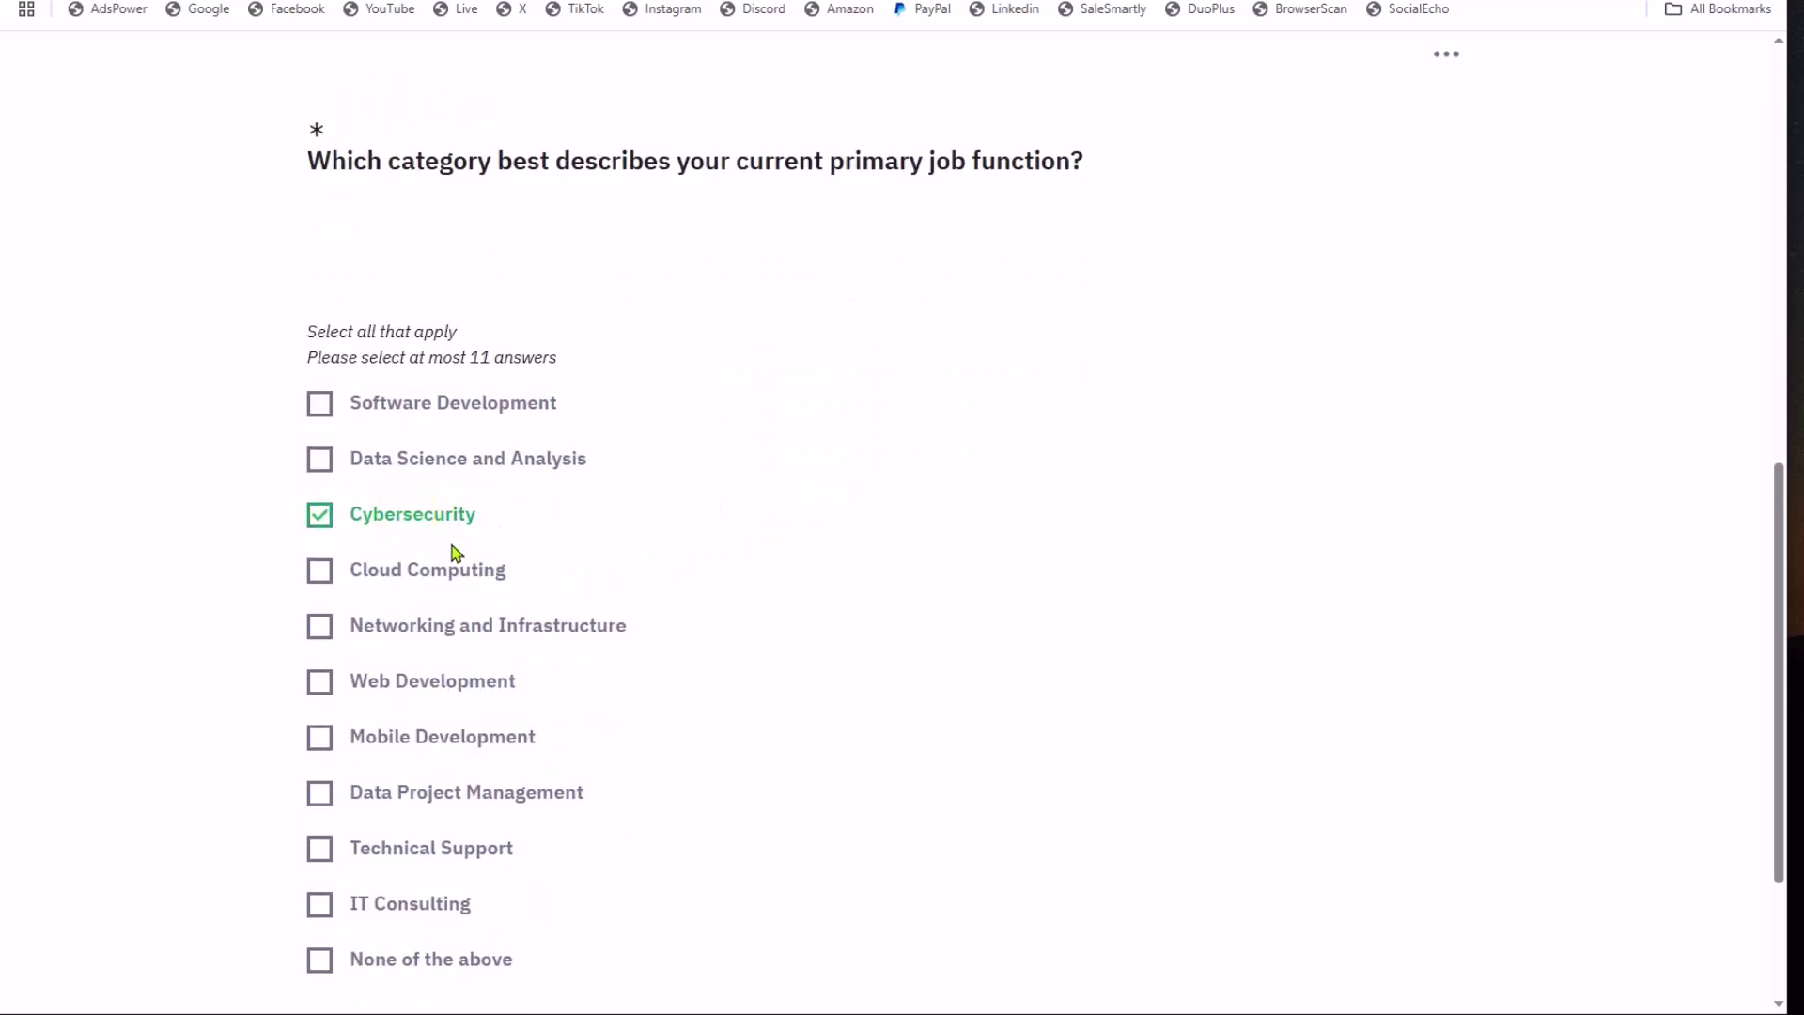
left_click(435, 405)
scroll(508, 769, "down", 2)
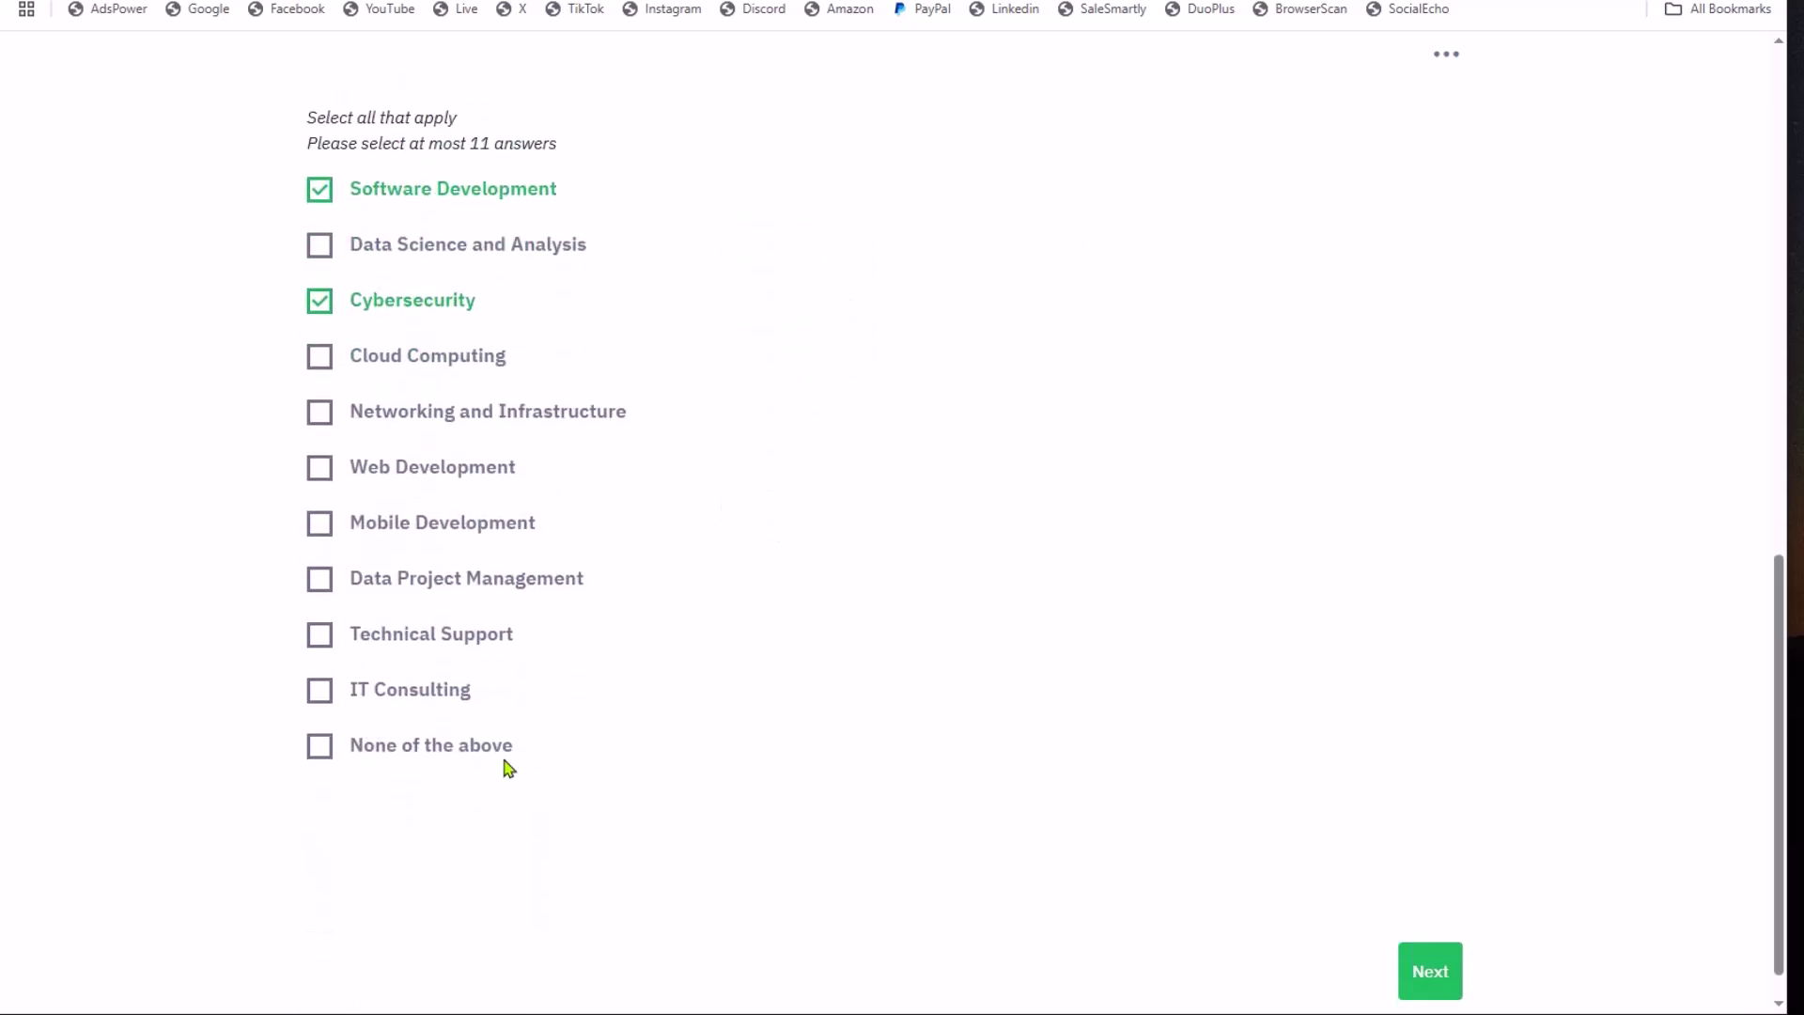
left_click(413, 692)
left_click(437, 248)
scroll(632, 430, "down", 1)
left_click(515, 367)
left_click(1430, 930)
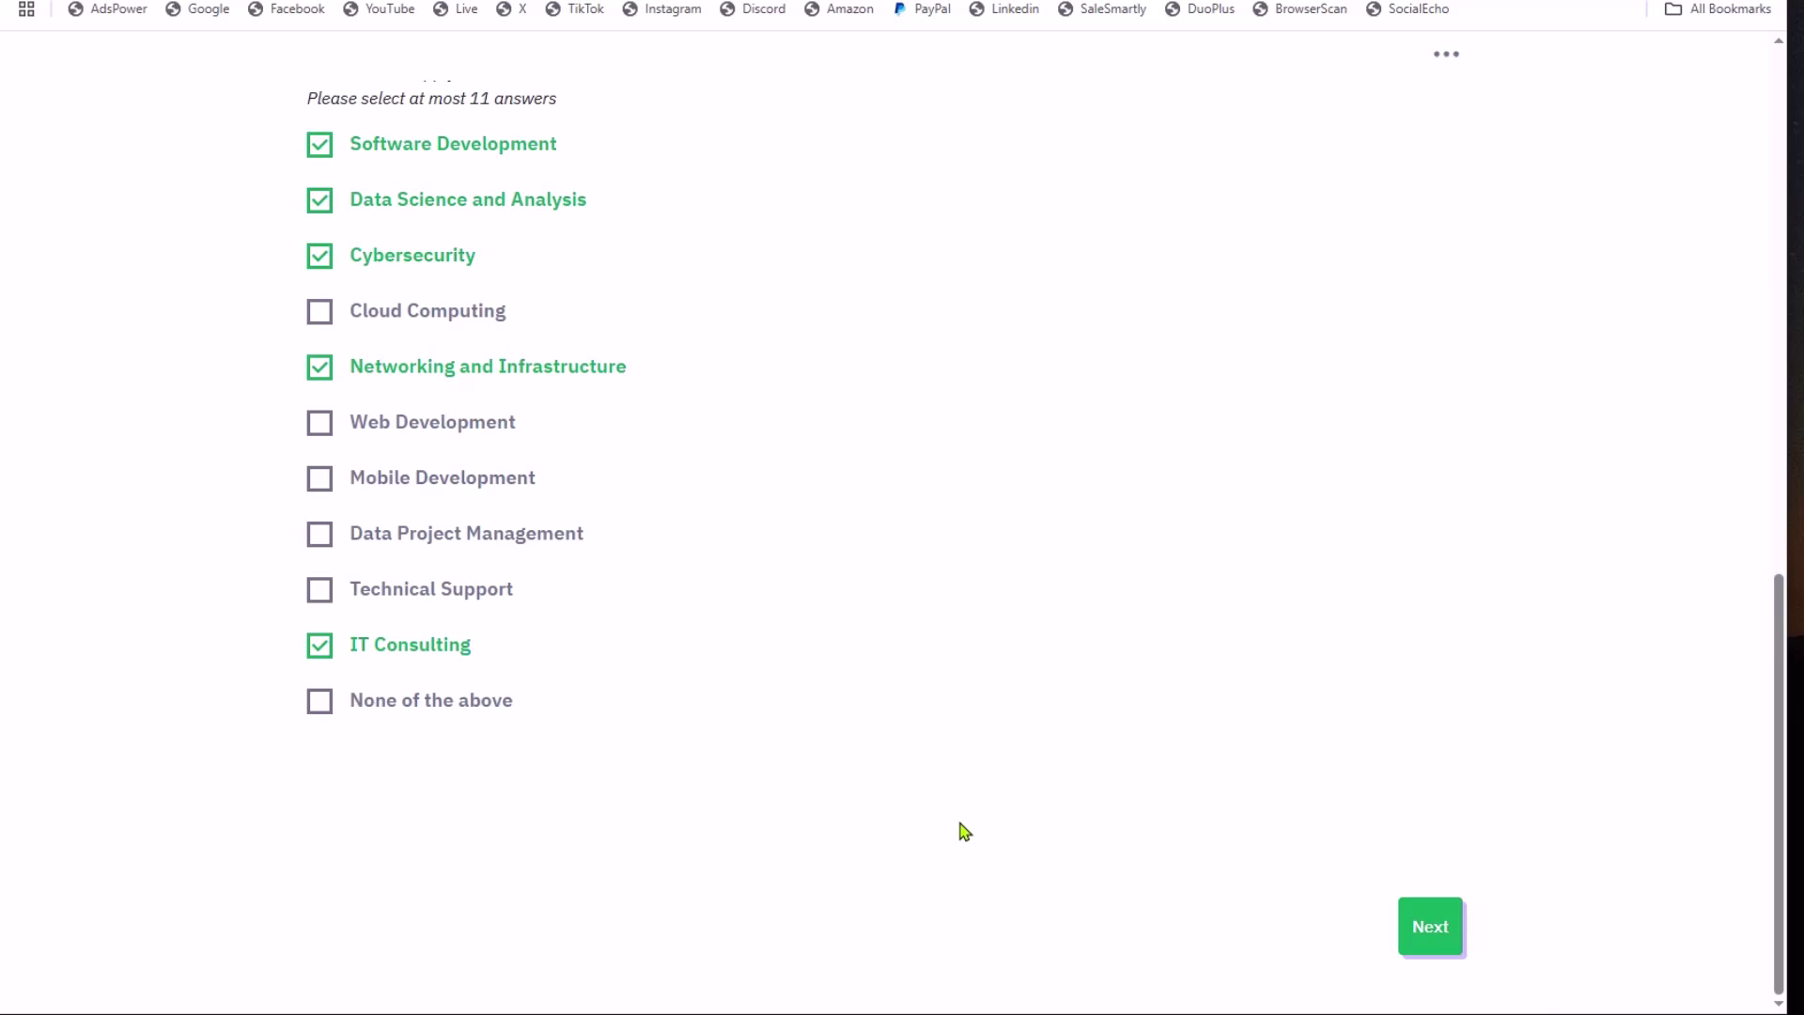
Choose Healthcare & Social Services as the employer's main sector and submit the answer
left_click_drag(658, 182, 1186, 169)
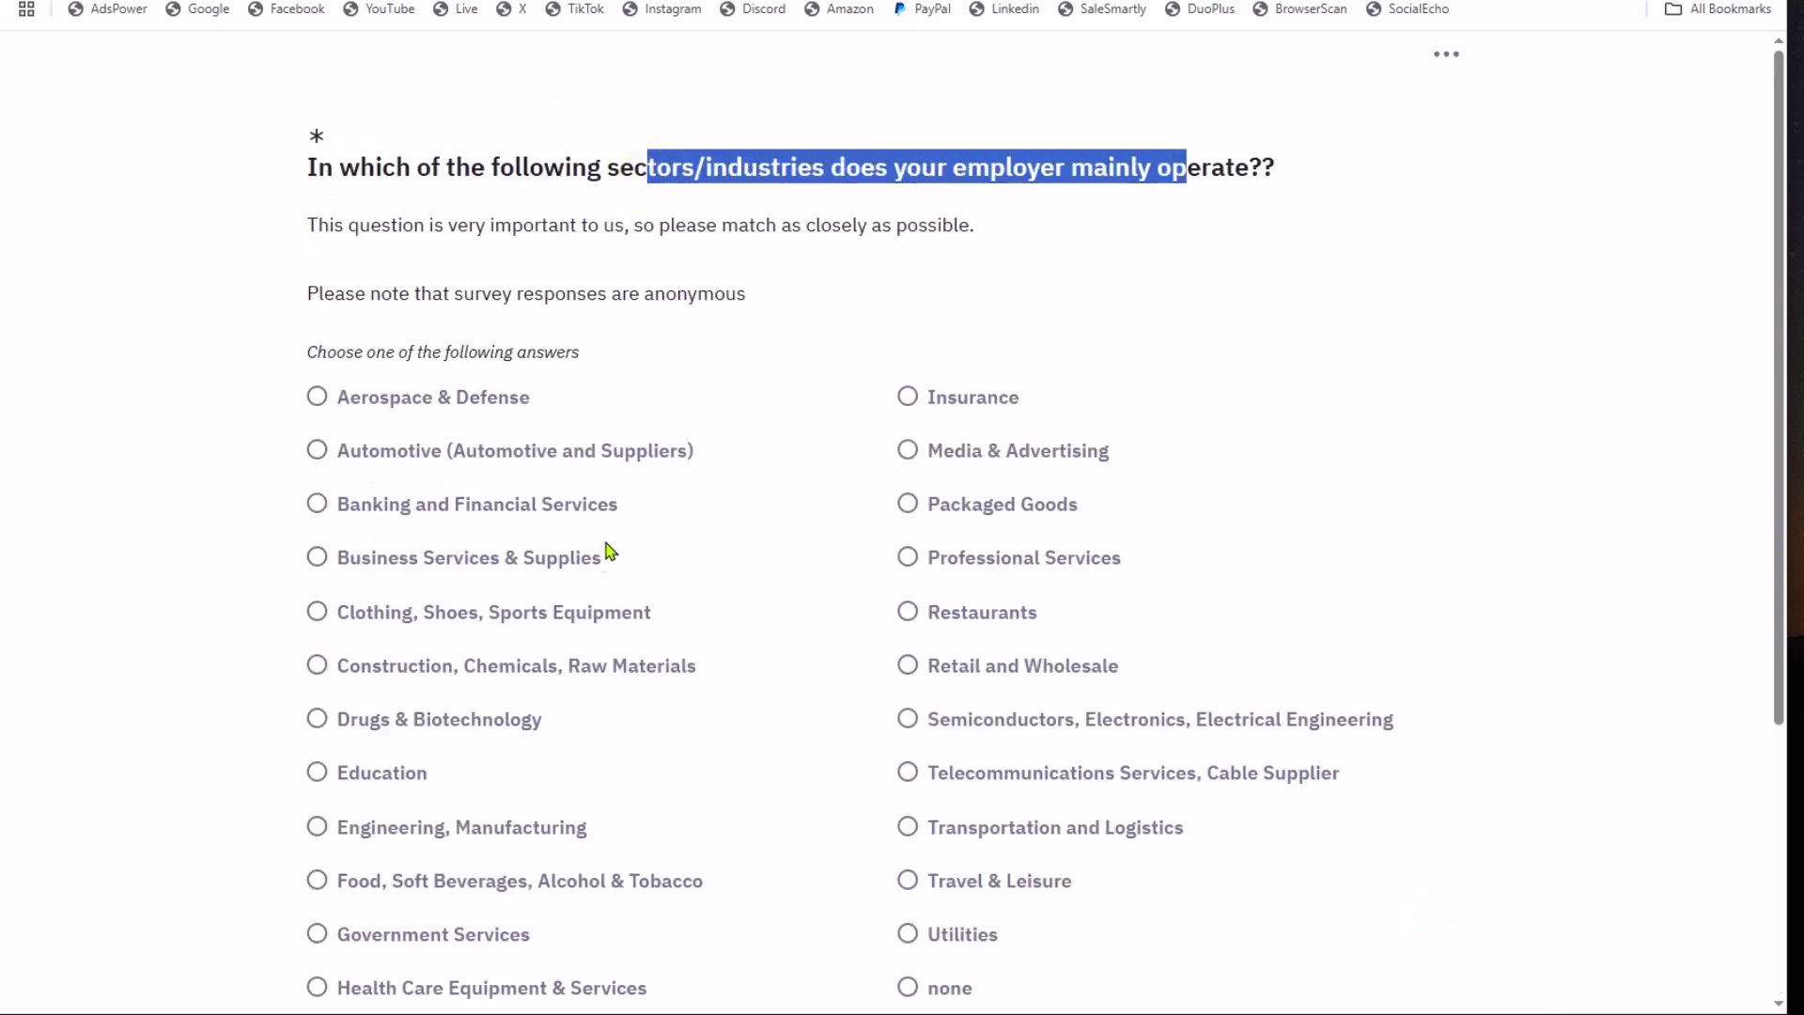
scroll(611, 544, "down", 3)
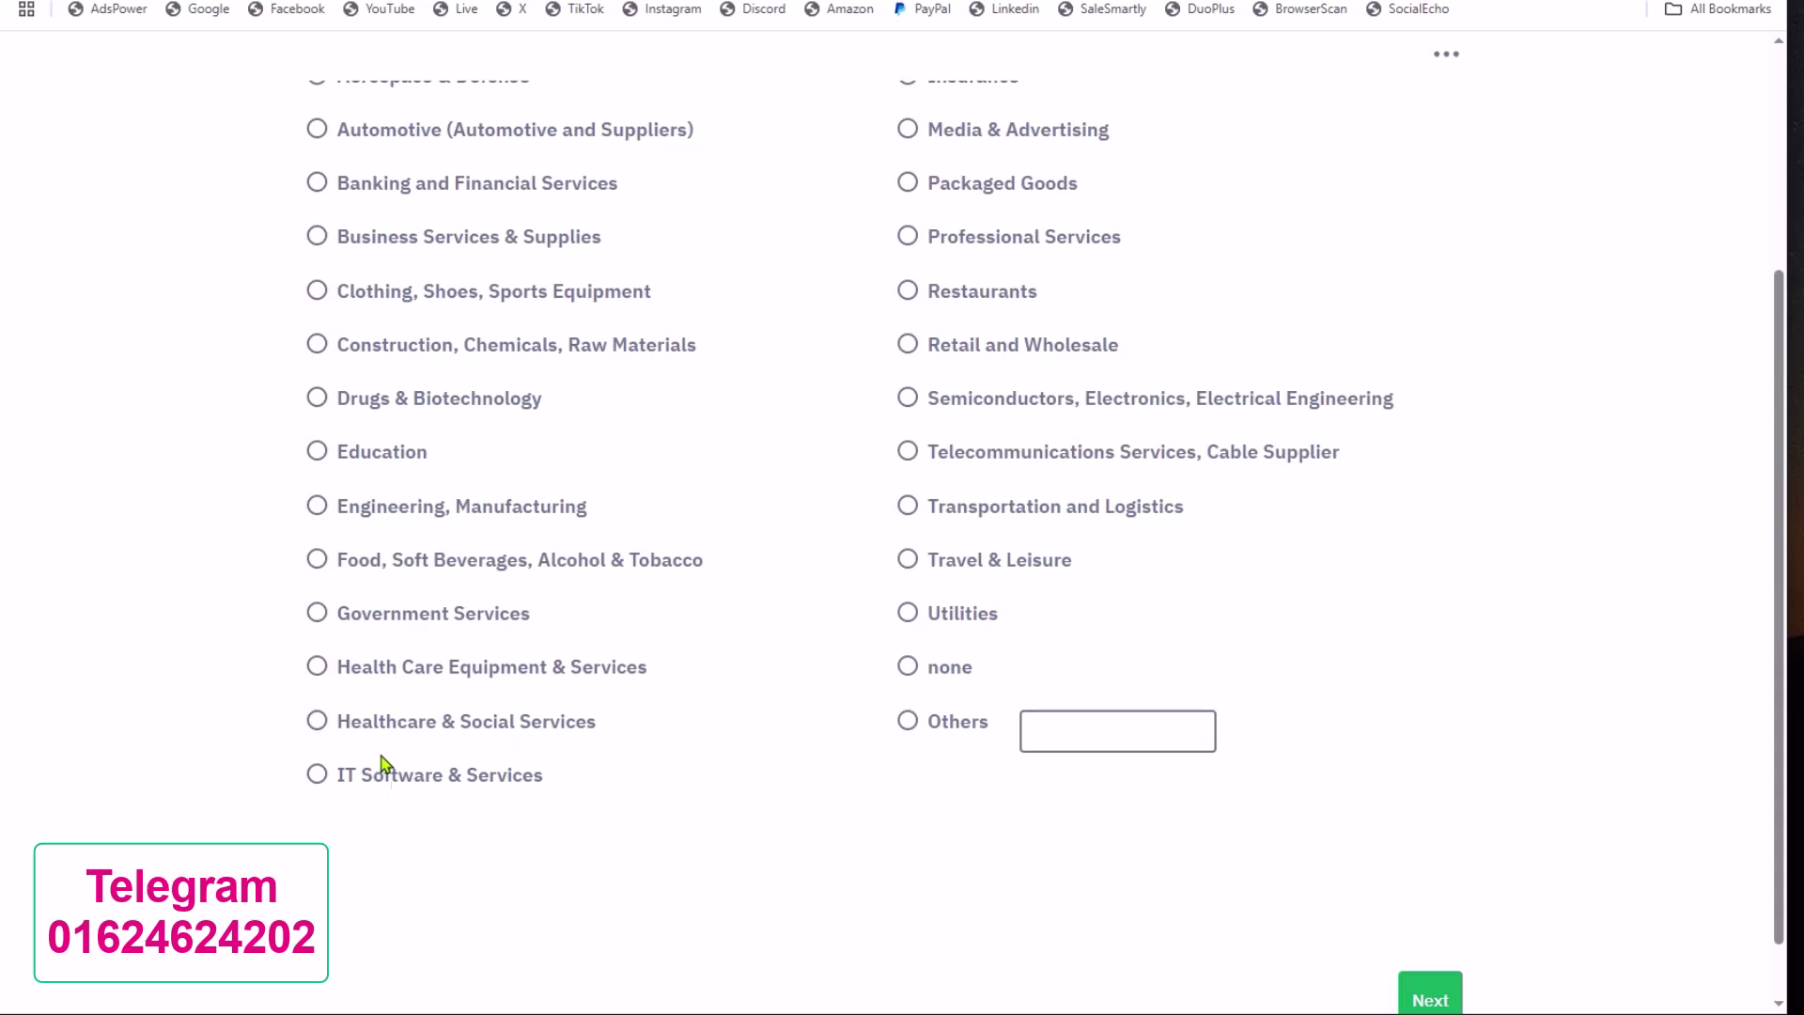
left_click(525, 733)
left_click(1415, 998)
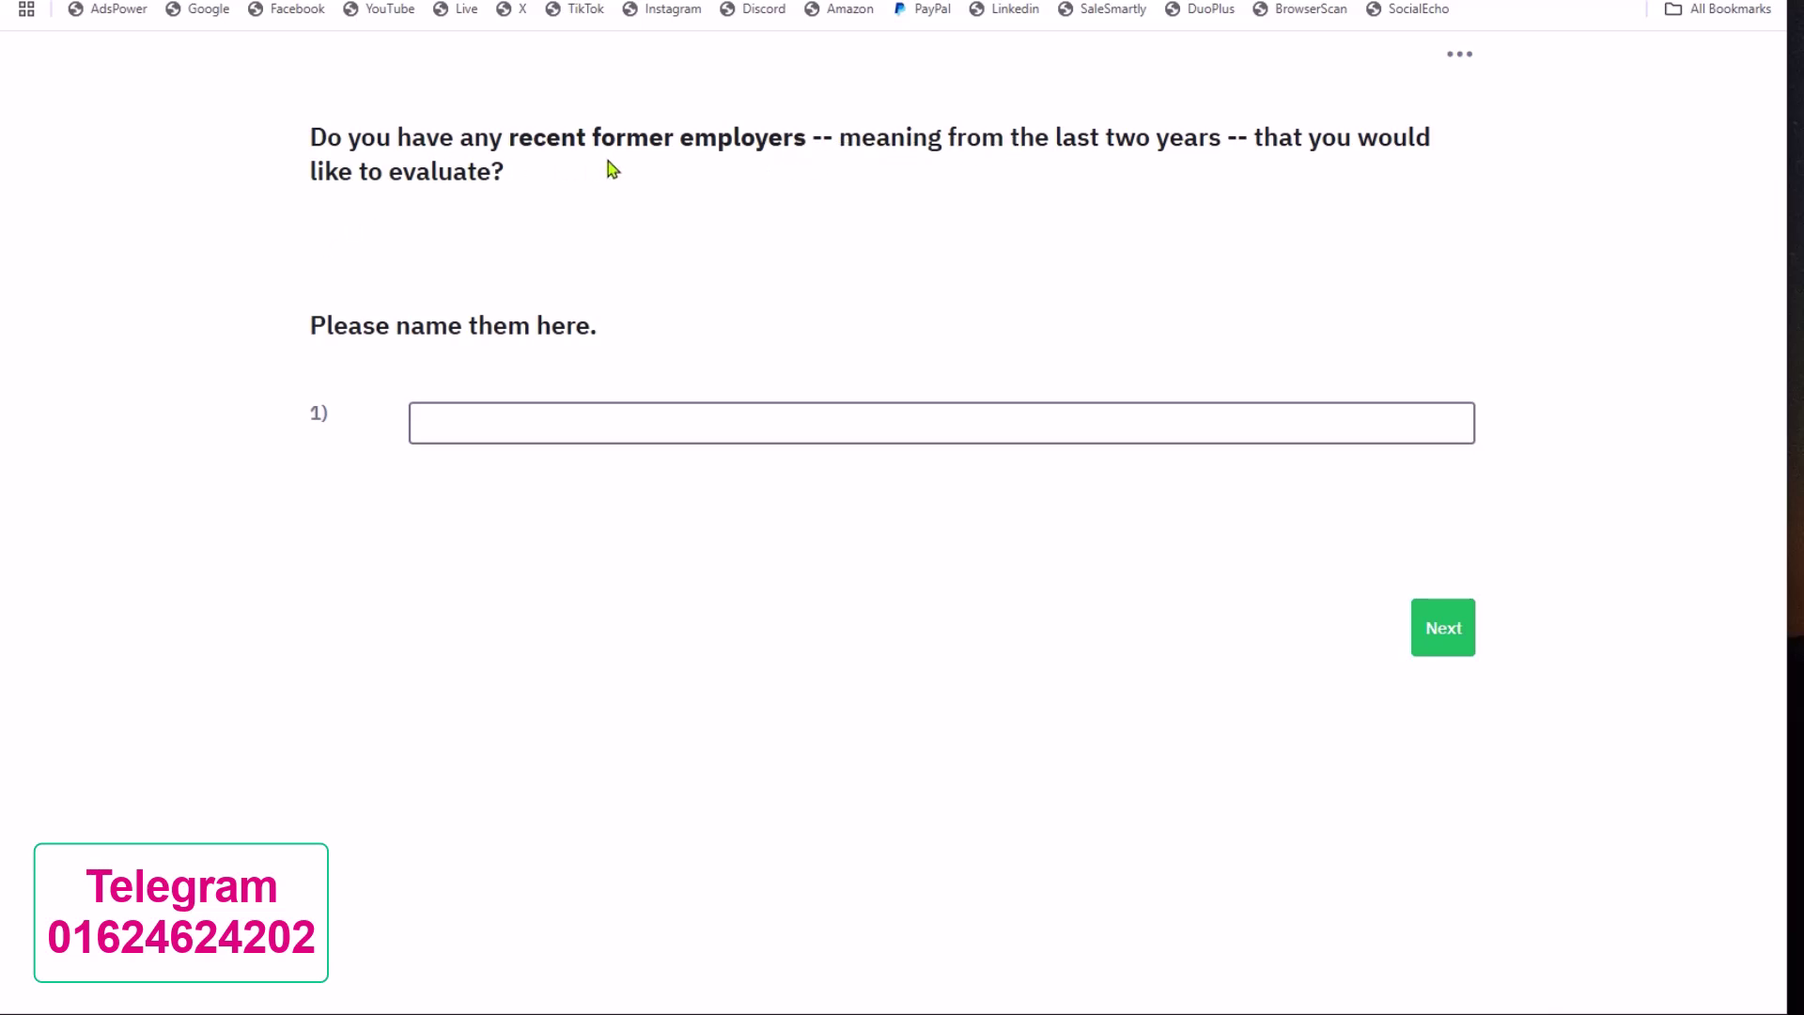
Name Accordius Health as a recent former employer, rate the likelihood of recommending it 10, and submit the page
left_click(508, 416)
type("hea")
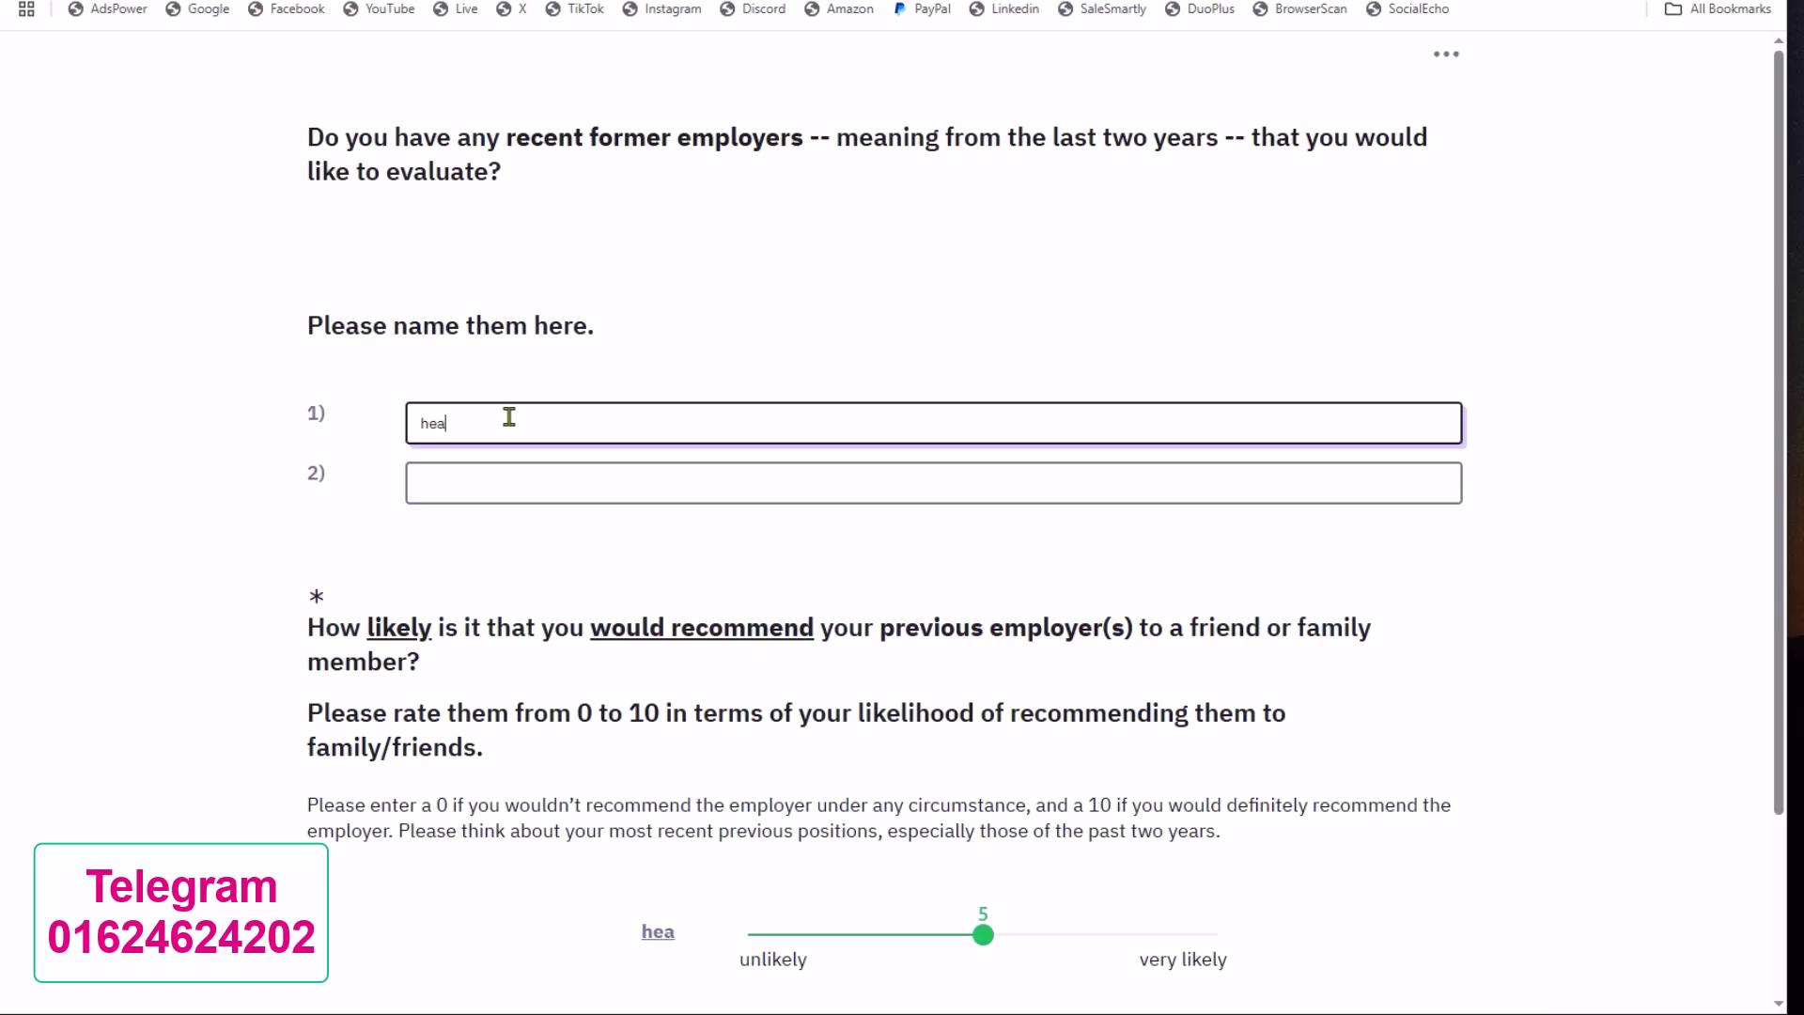
left_click(535, 805)
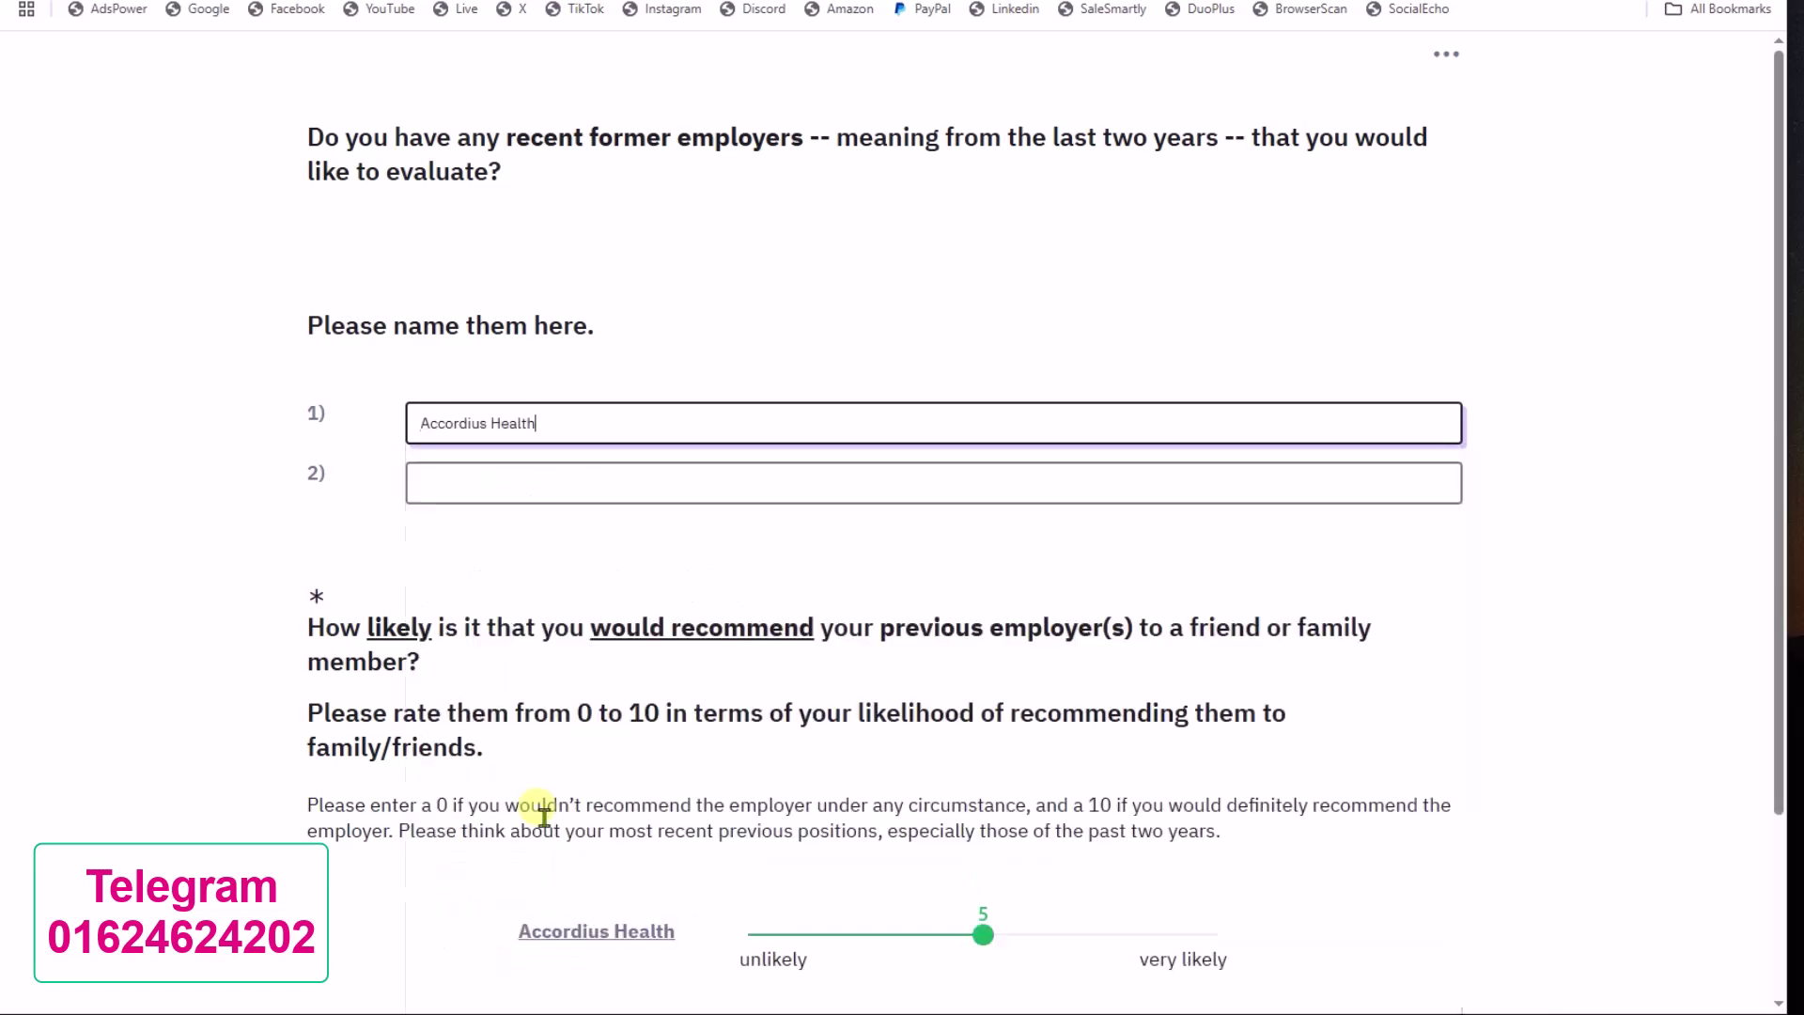
scroll(980, 695, "down", 2)
left_click_drag(983, 703, 1231, 710)
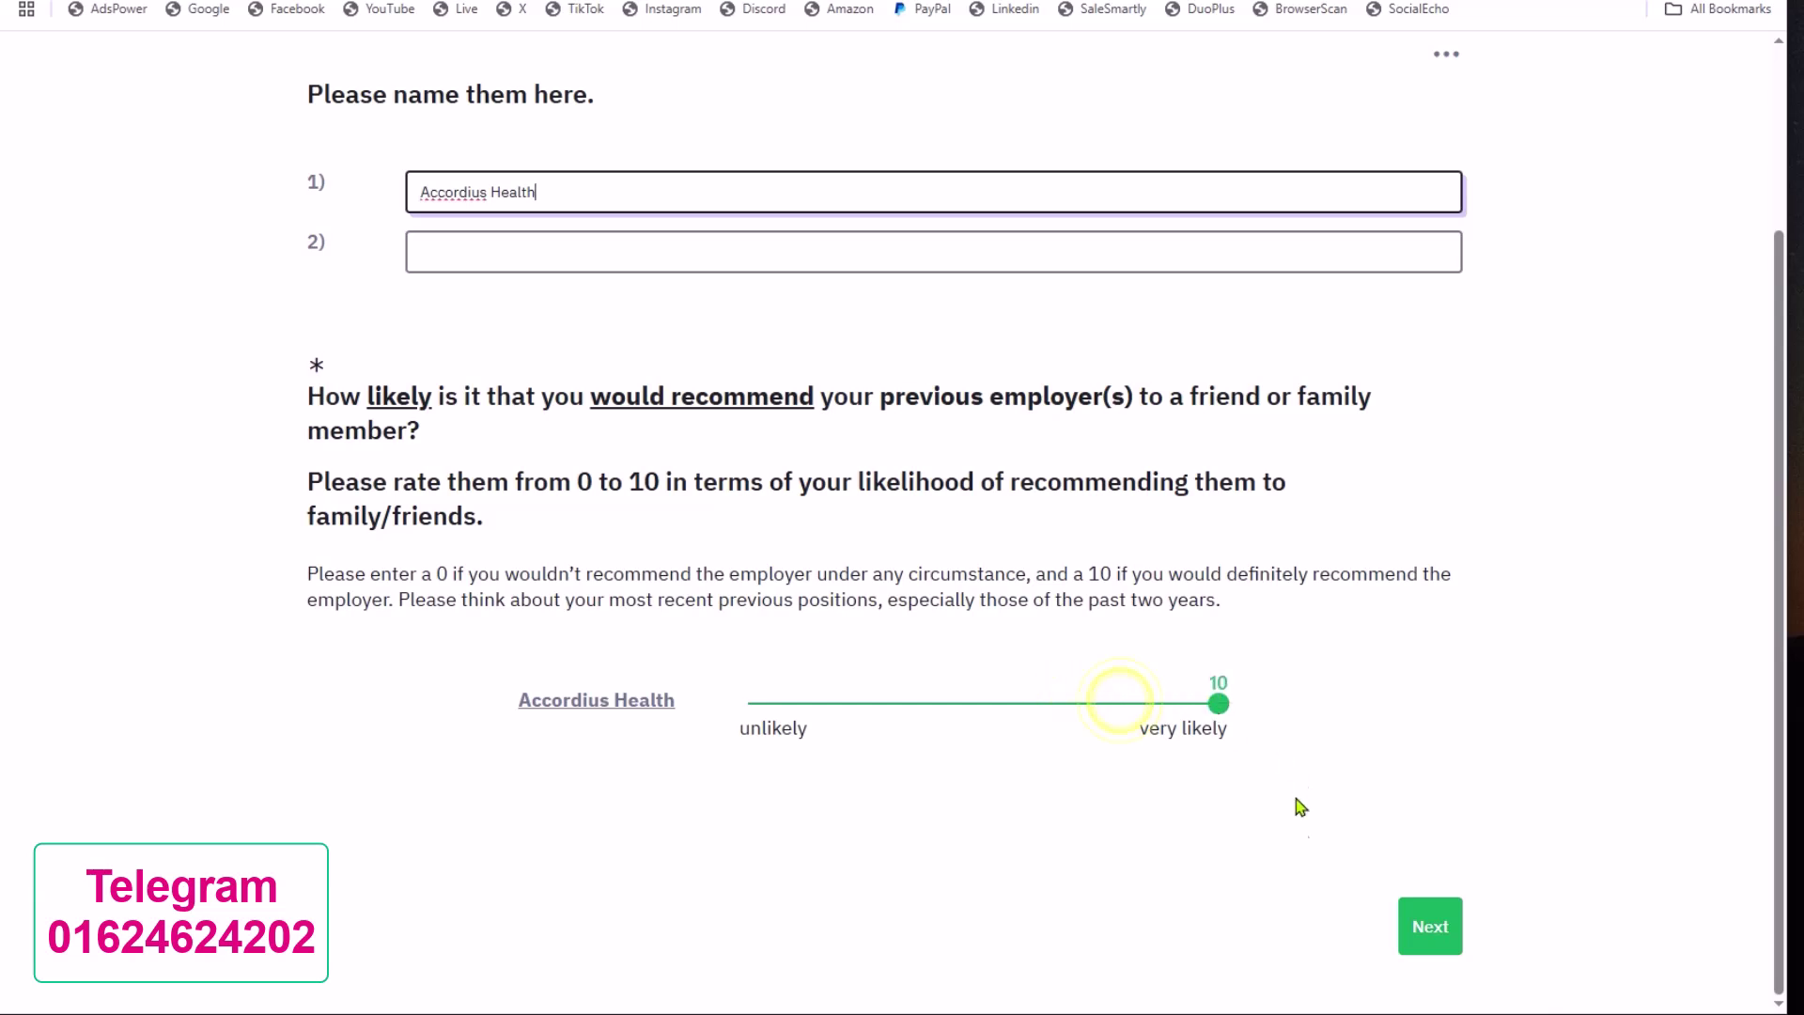
left_click(1426, 920)
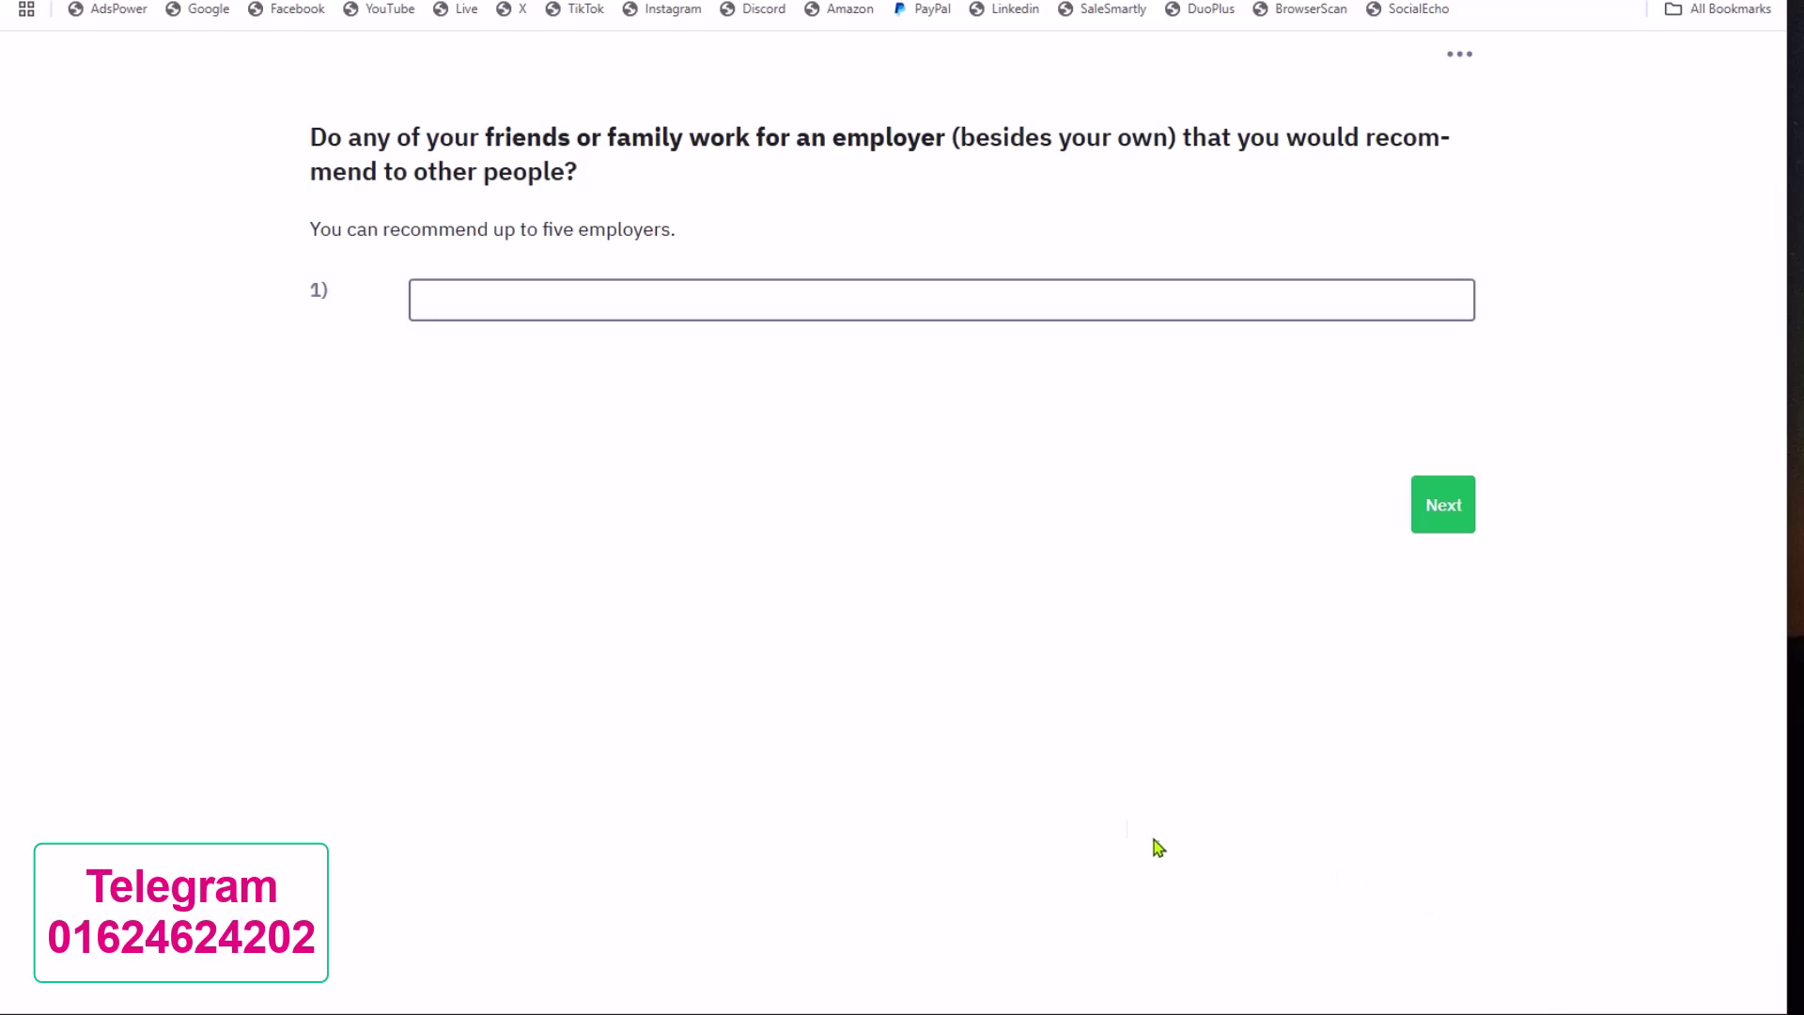
Enter "he" to find an employer of friends or family worth recommending, and continue to the employer statements
left_click(557, 302)
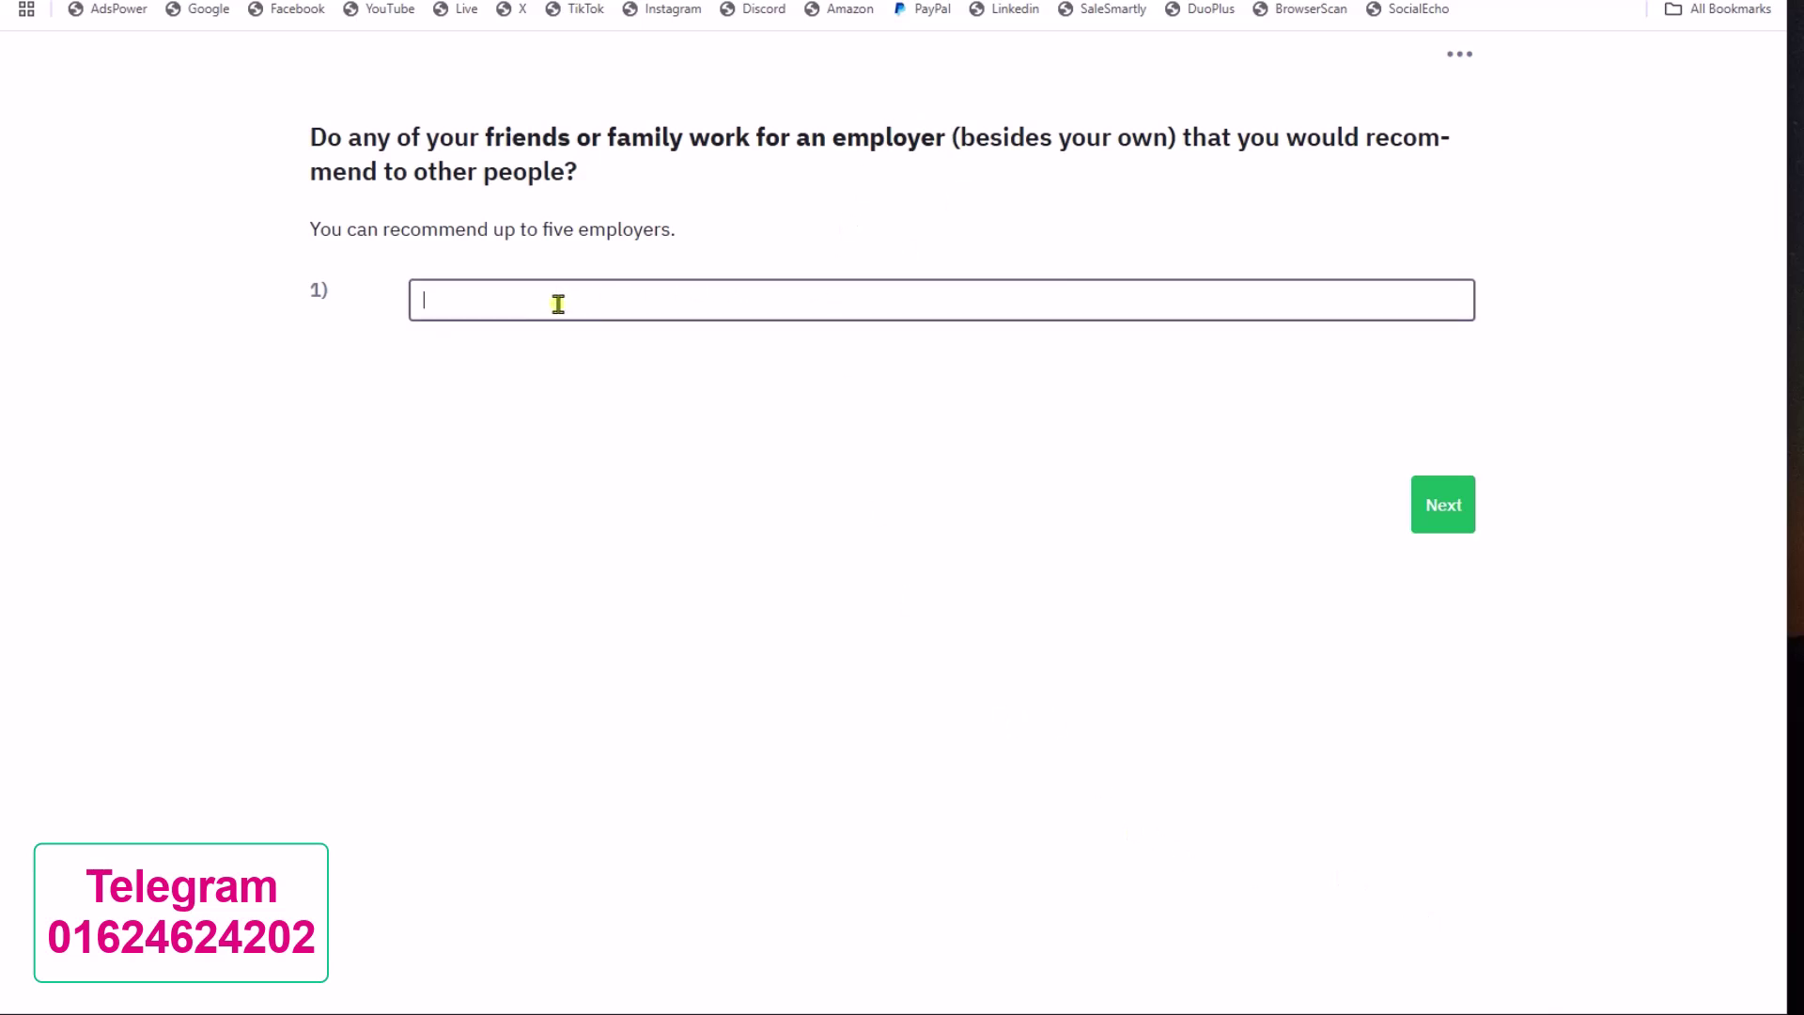
type("he")
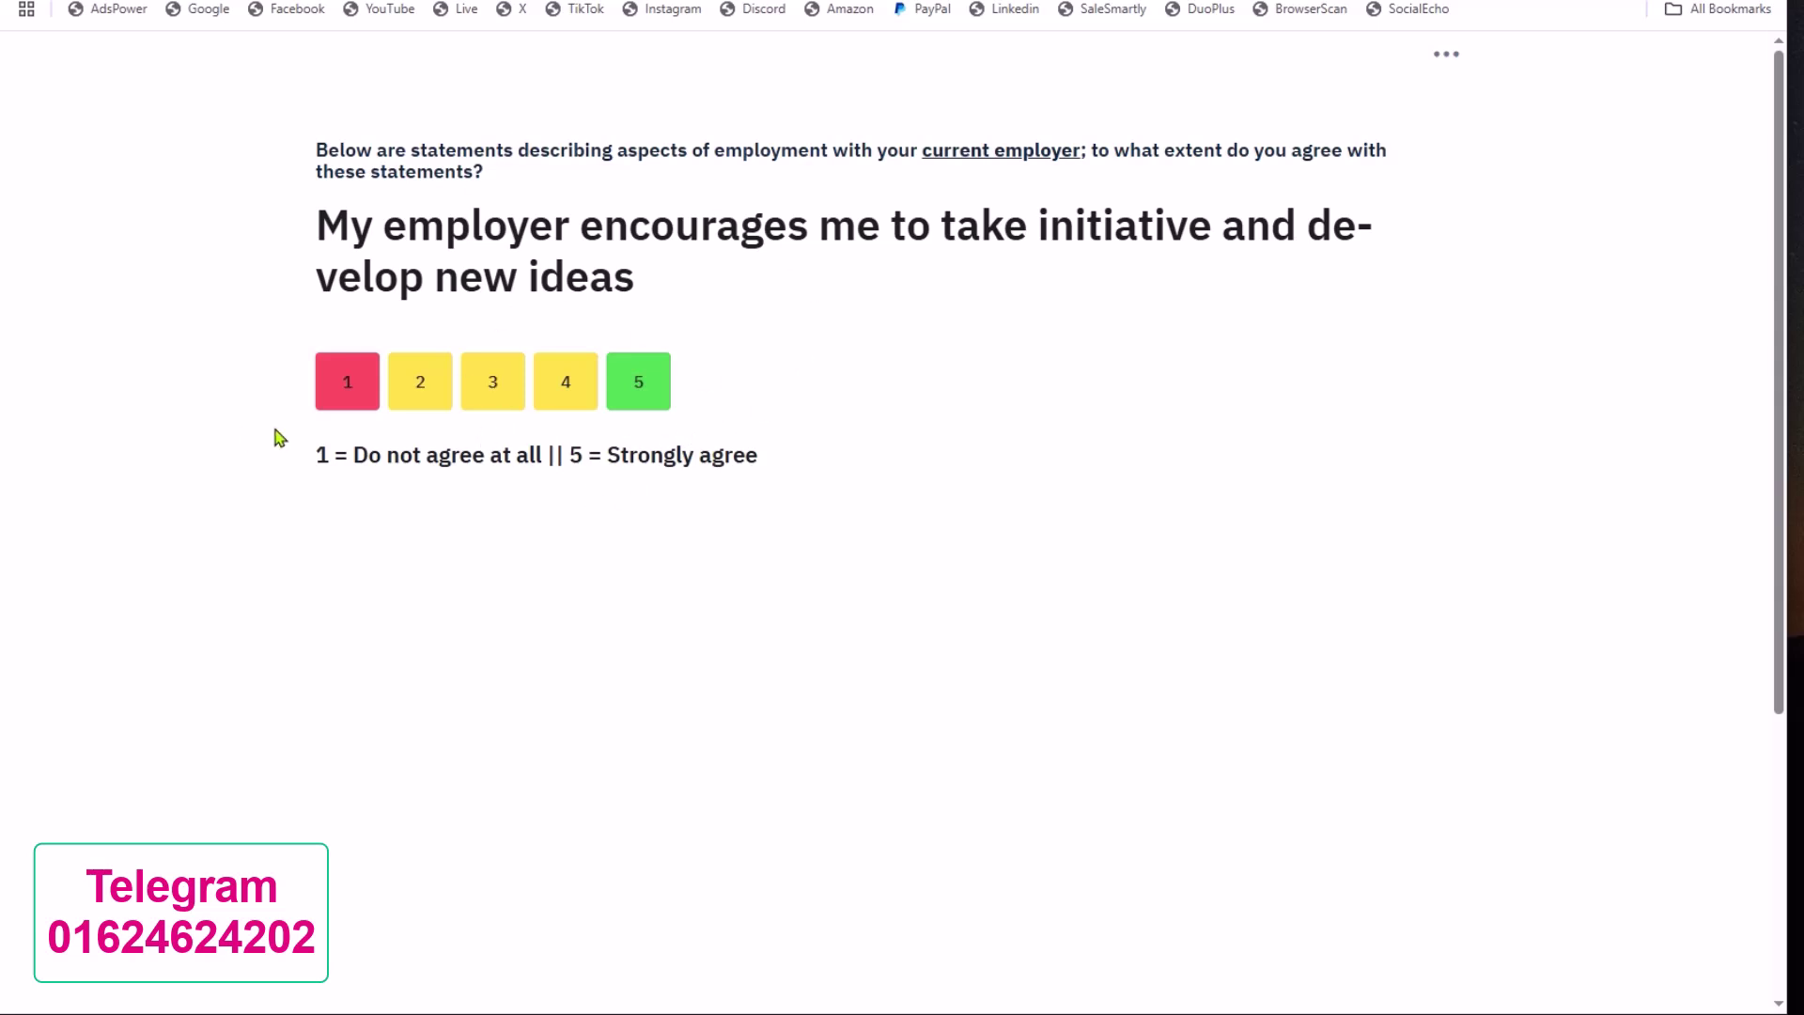
Rate each statement about the current employer, including initiative, recognition, management loyalty and career advancement, with a 4 or 5
left_click(643, 386)
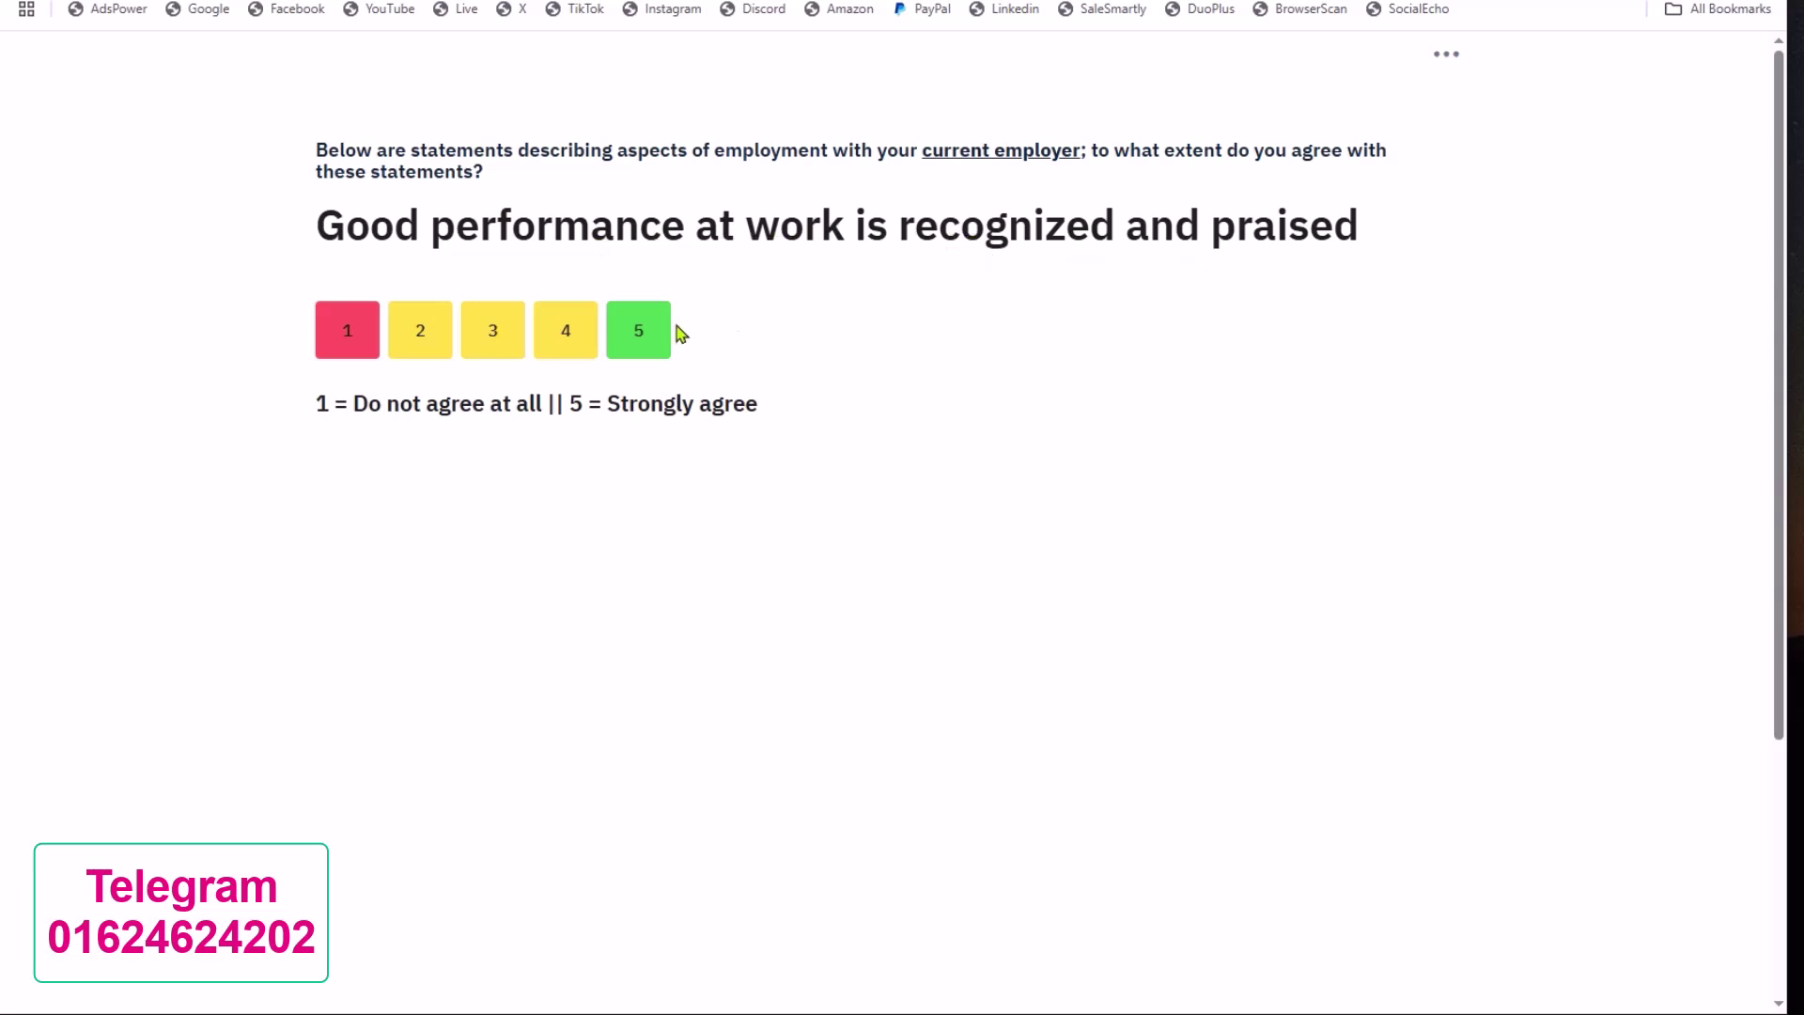
left_click(642, 331)
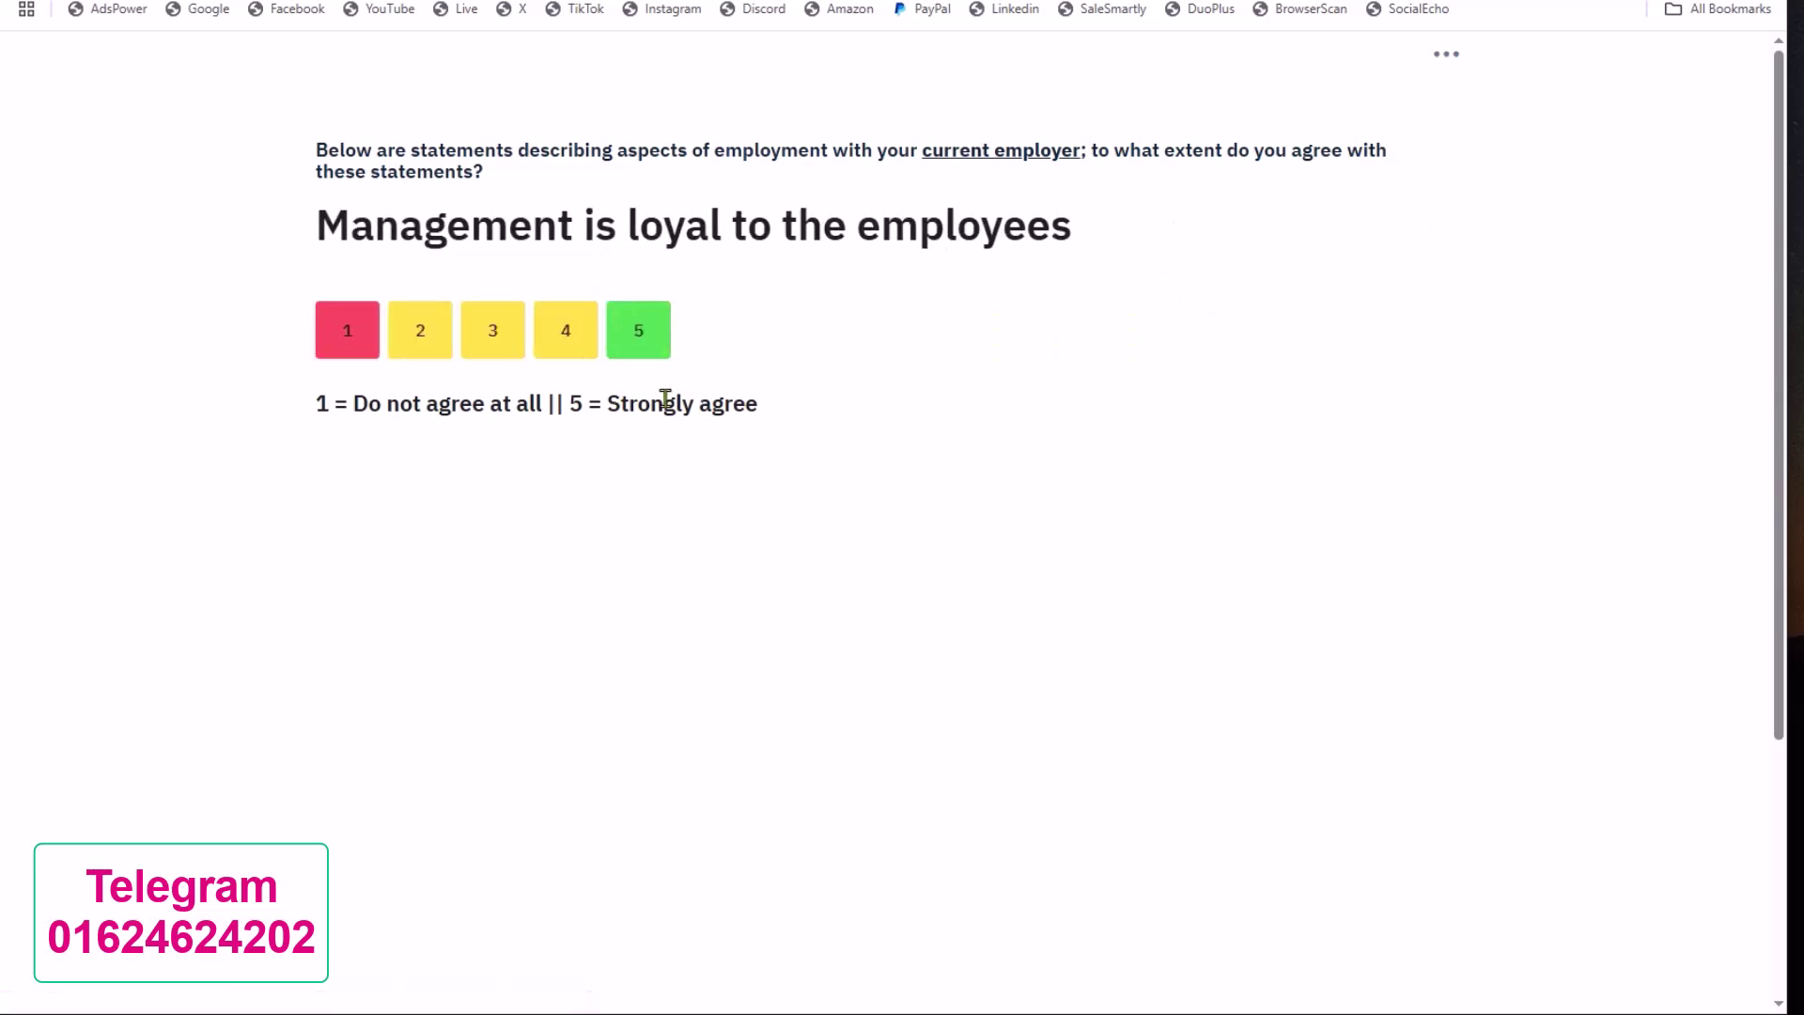
left_click(565, 330)
left_click(644, 395)
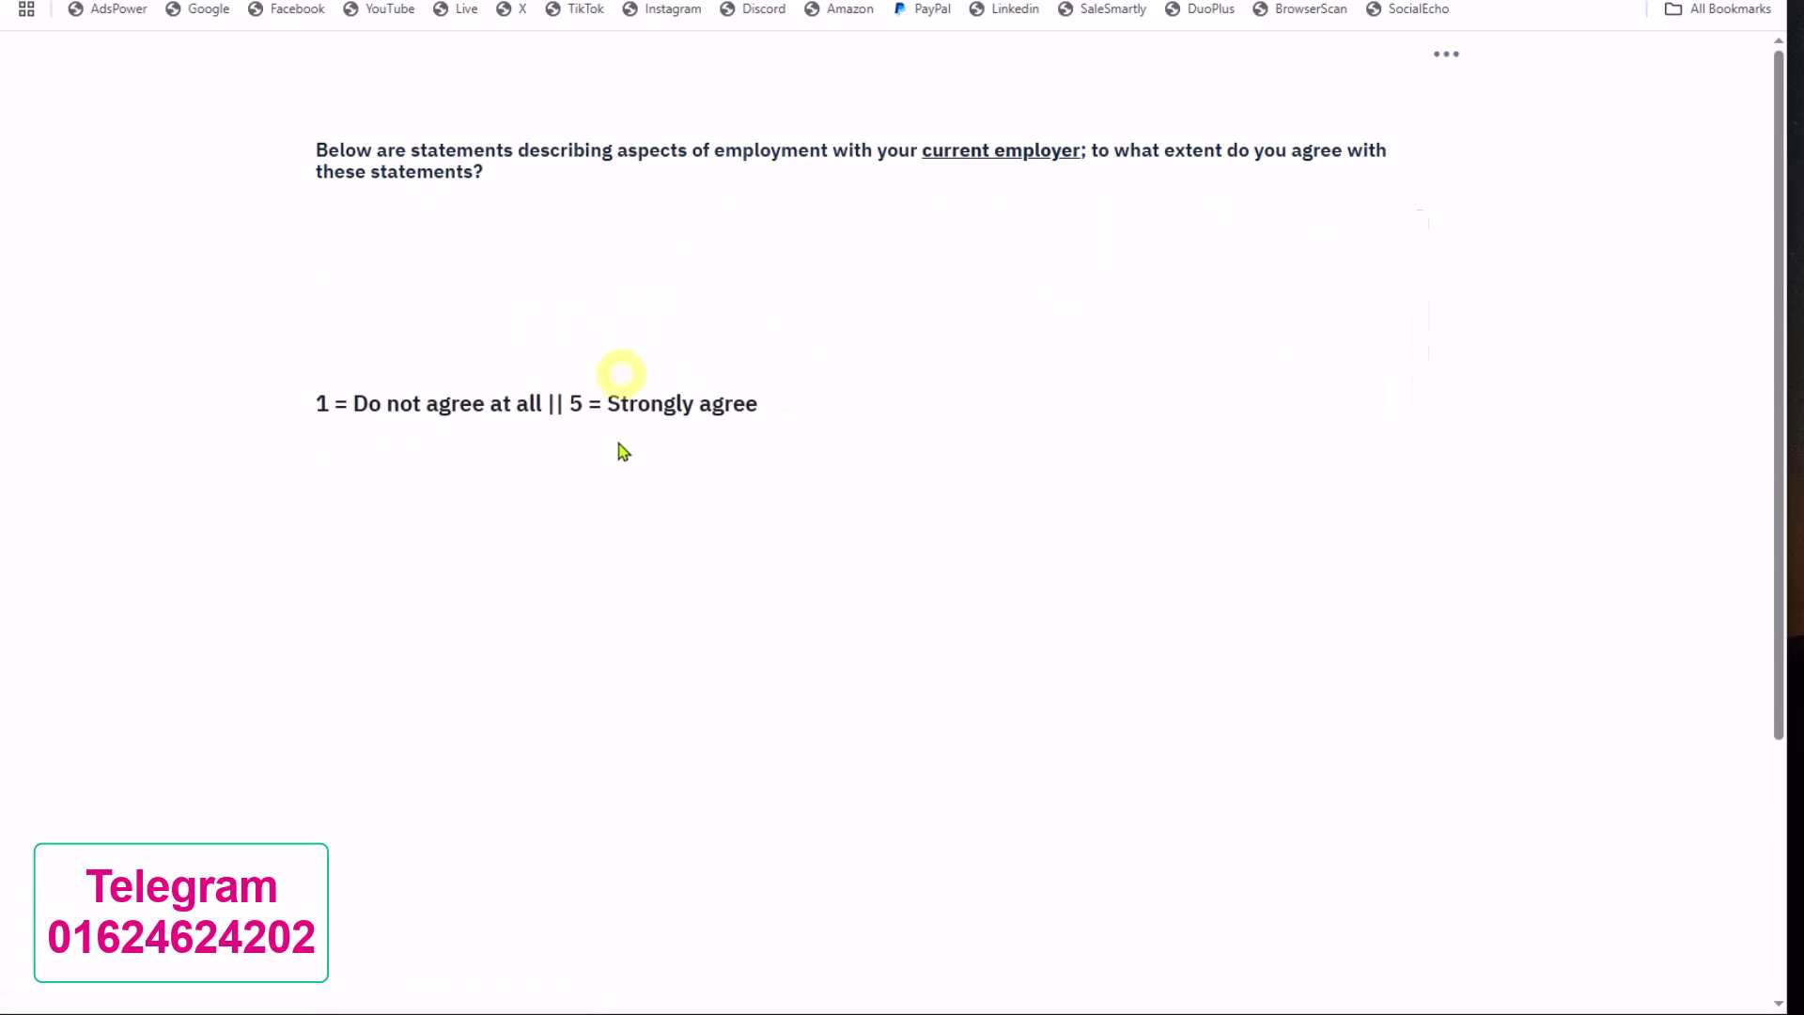
left_click(586, 355)
left_click(655, 391)
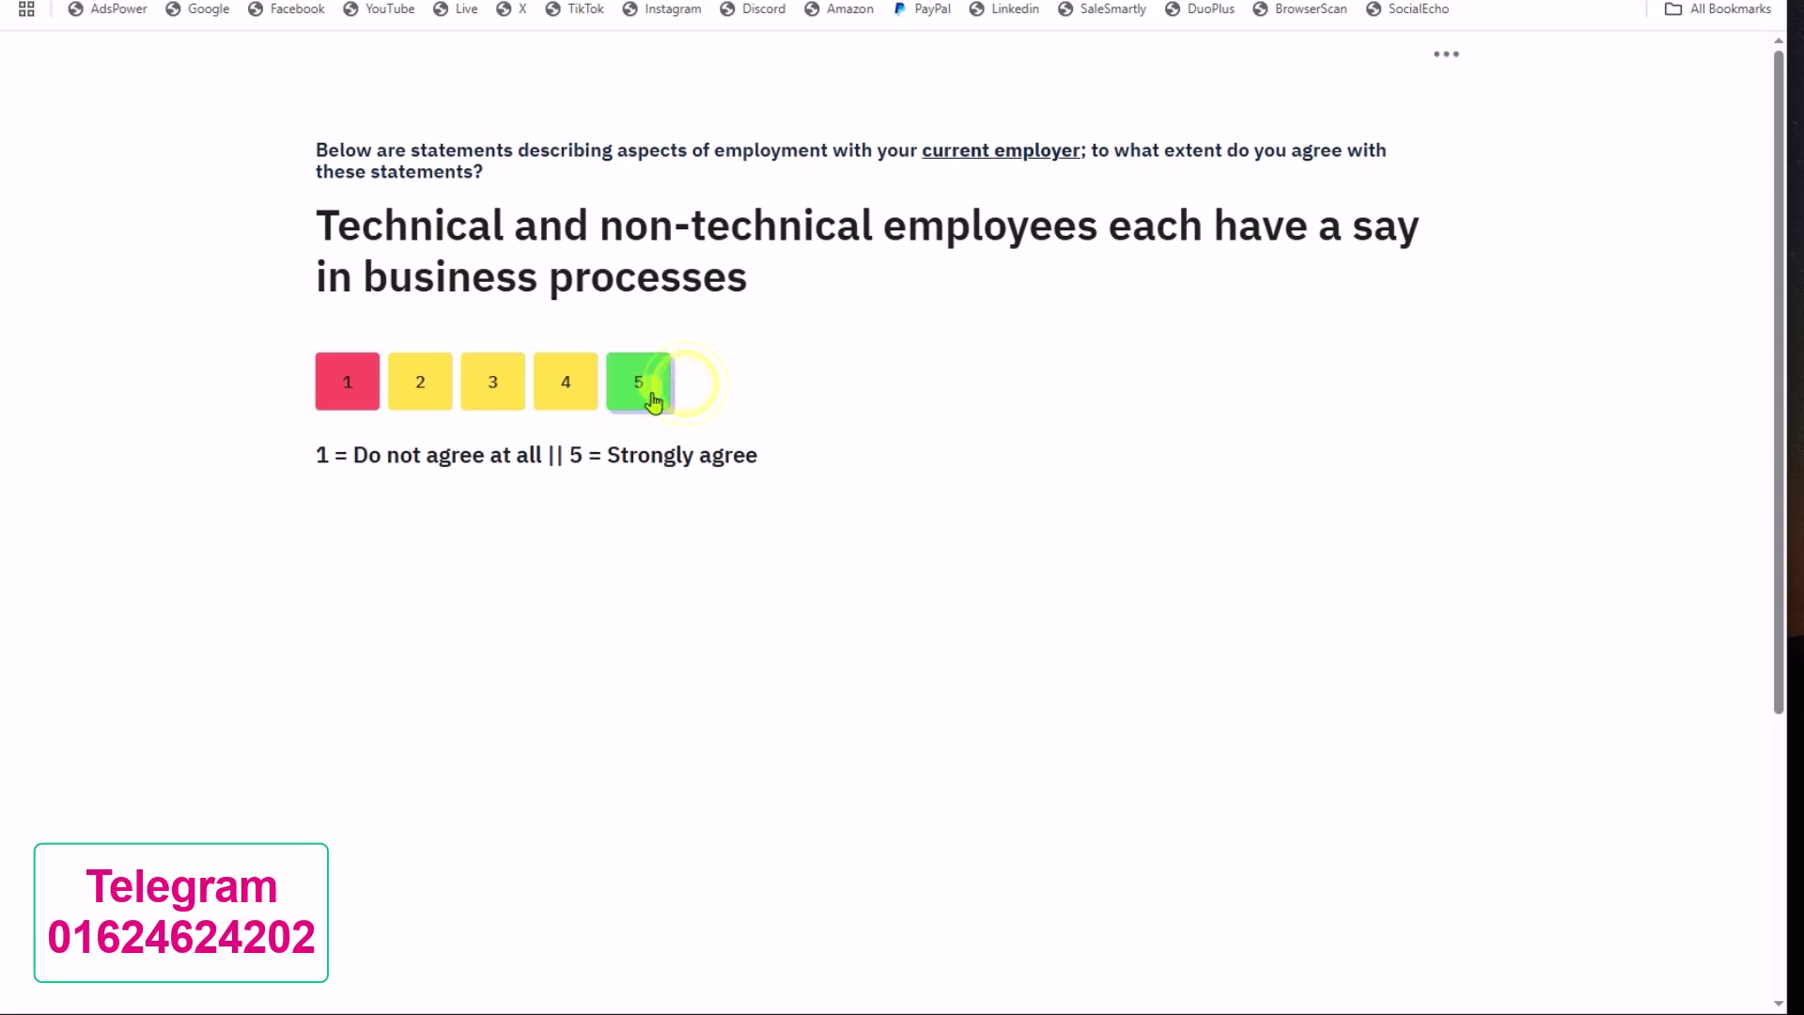
left_click(588, 344)
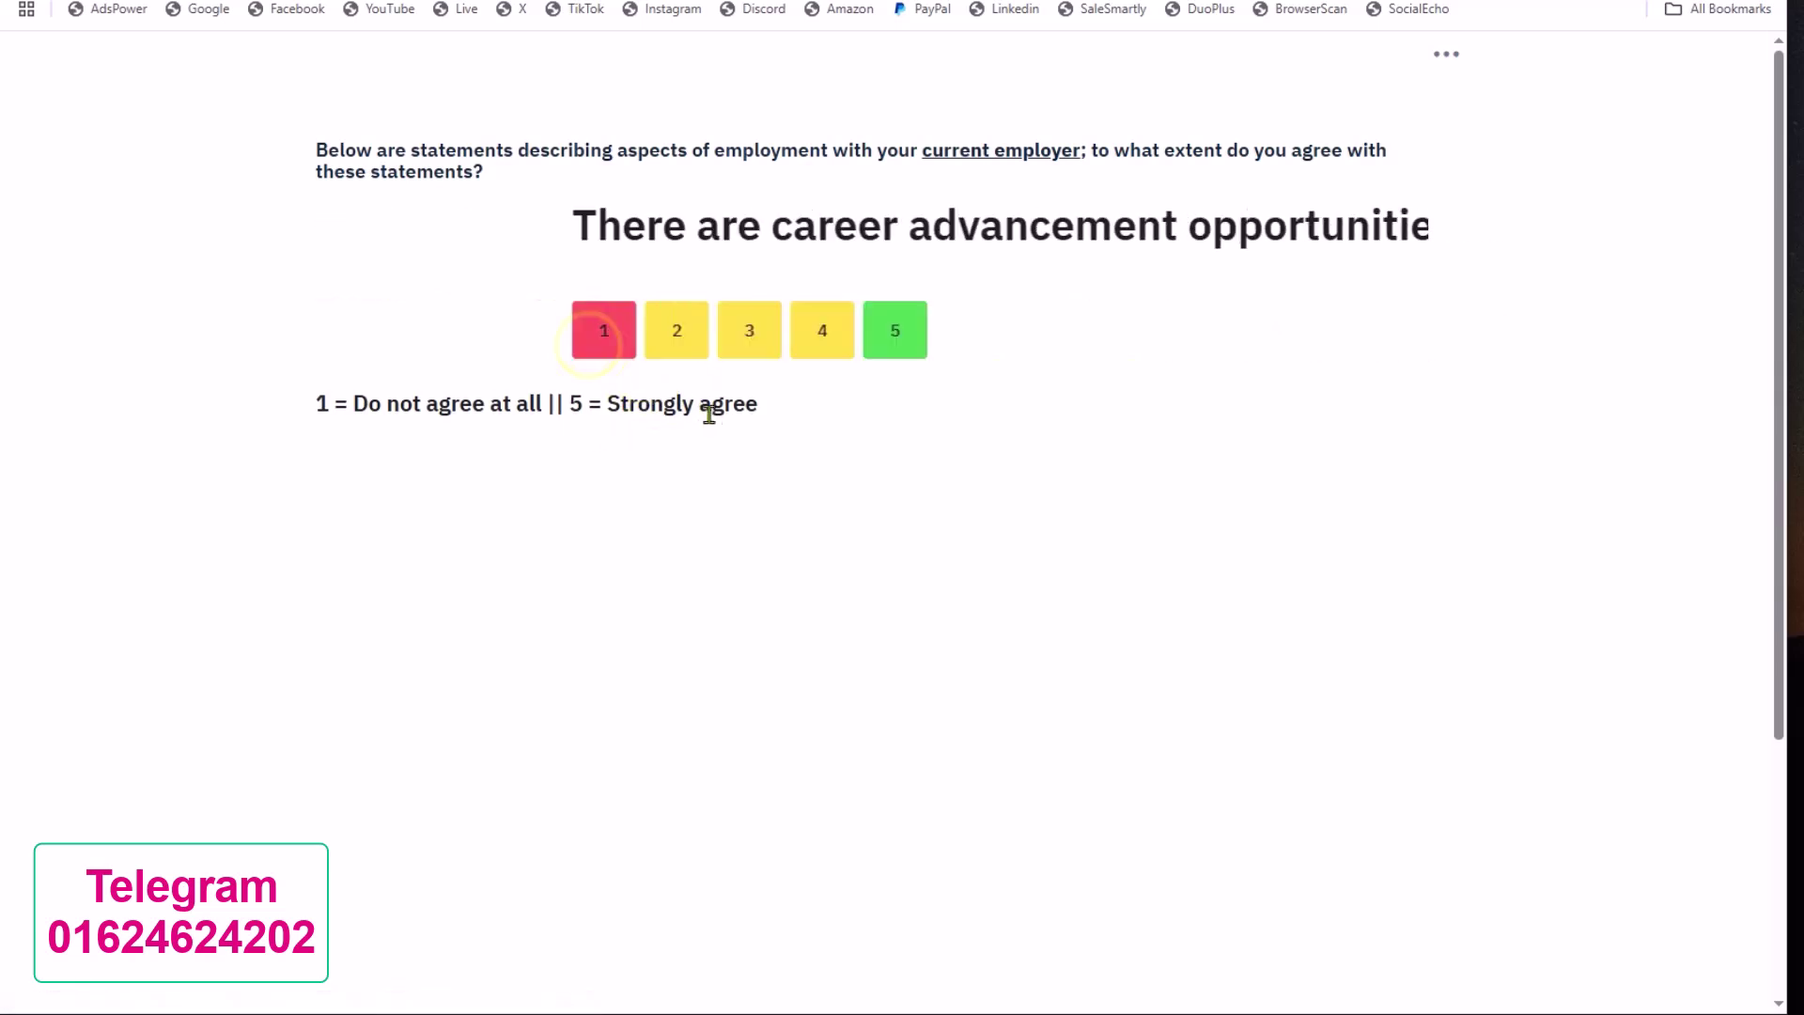
left_click(658, 351)
left_click(565, 340)
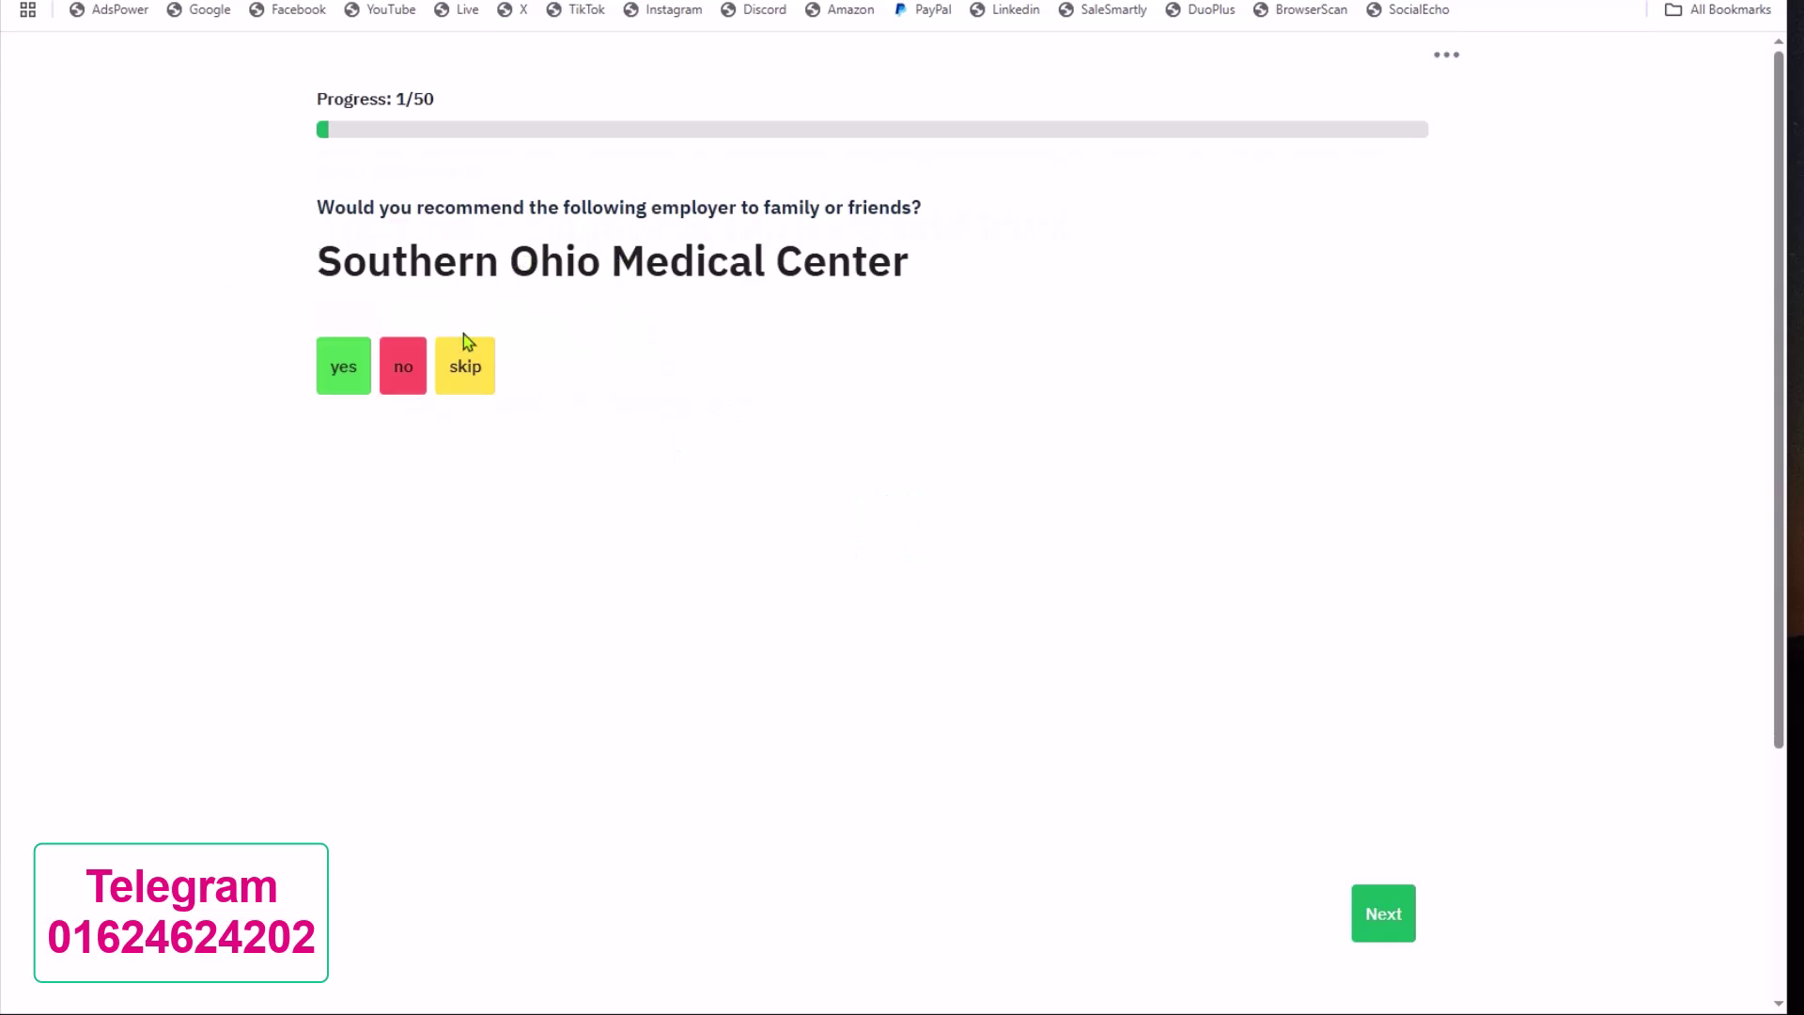
Answer yes to recommending the first seven employers, from Southern Ohio Medical Center through South-Western City School District
left_click(340, 370)
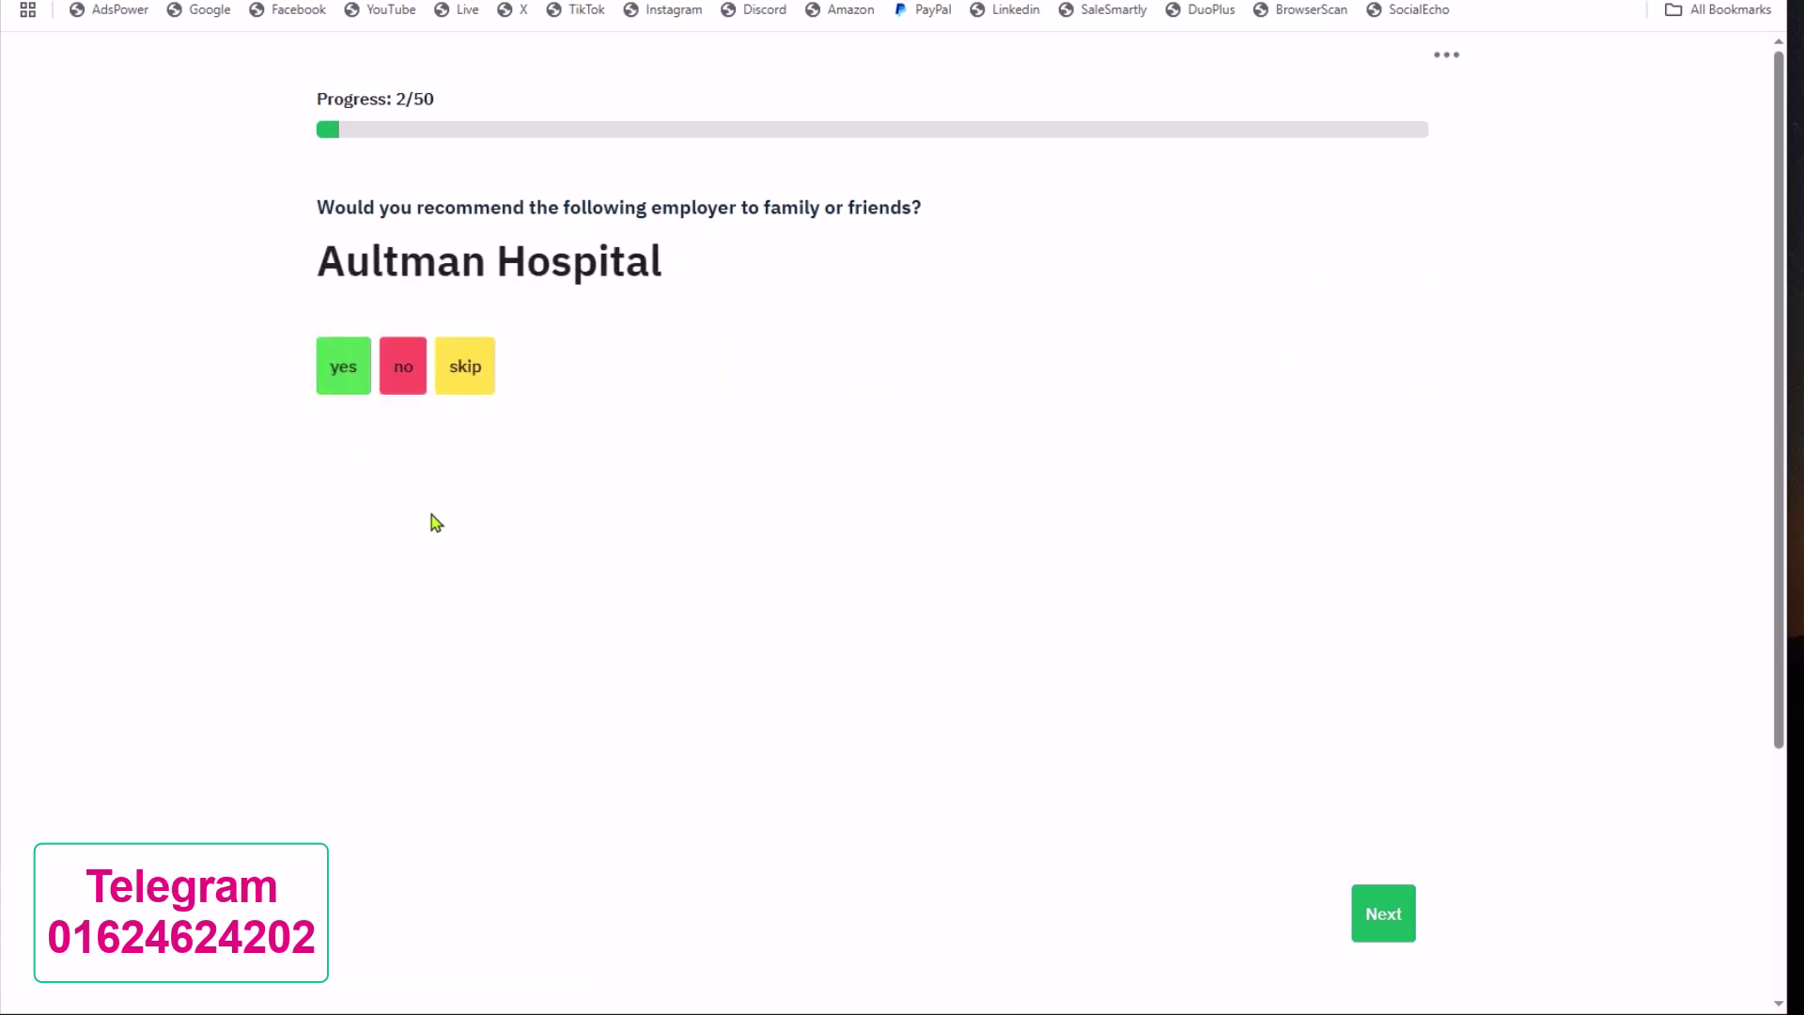
left_click(346, 384)
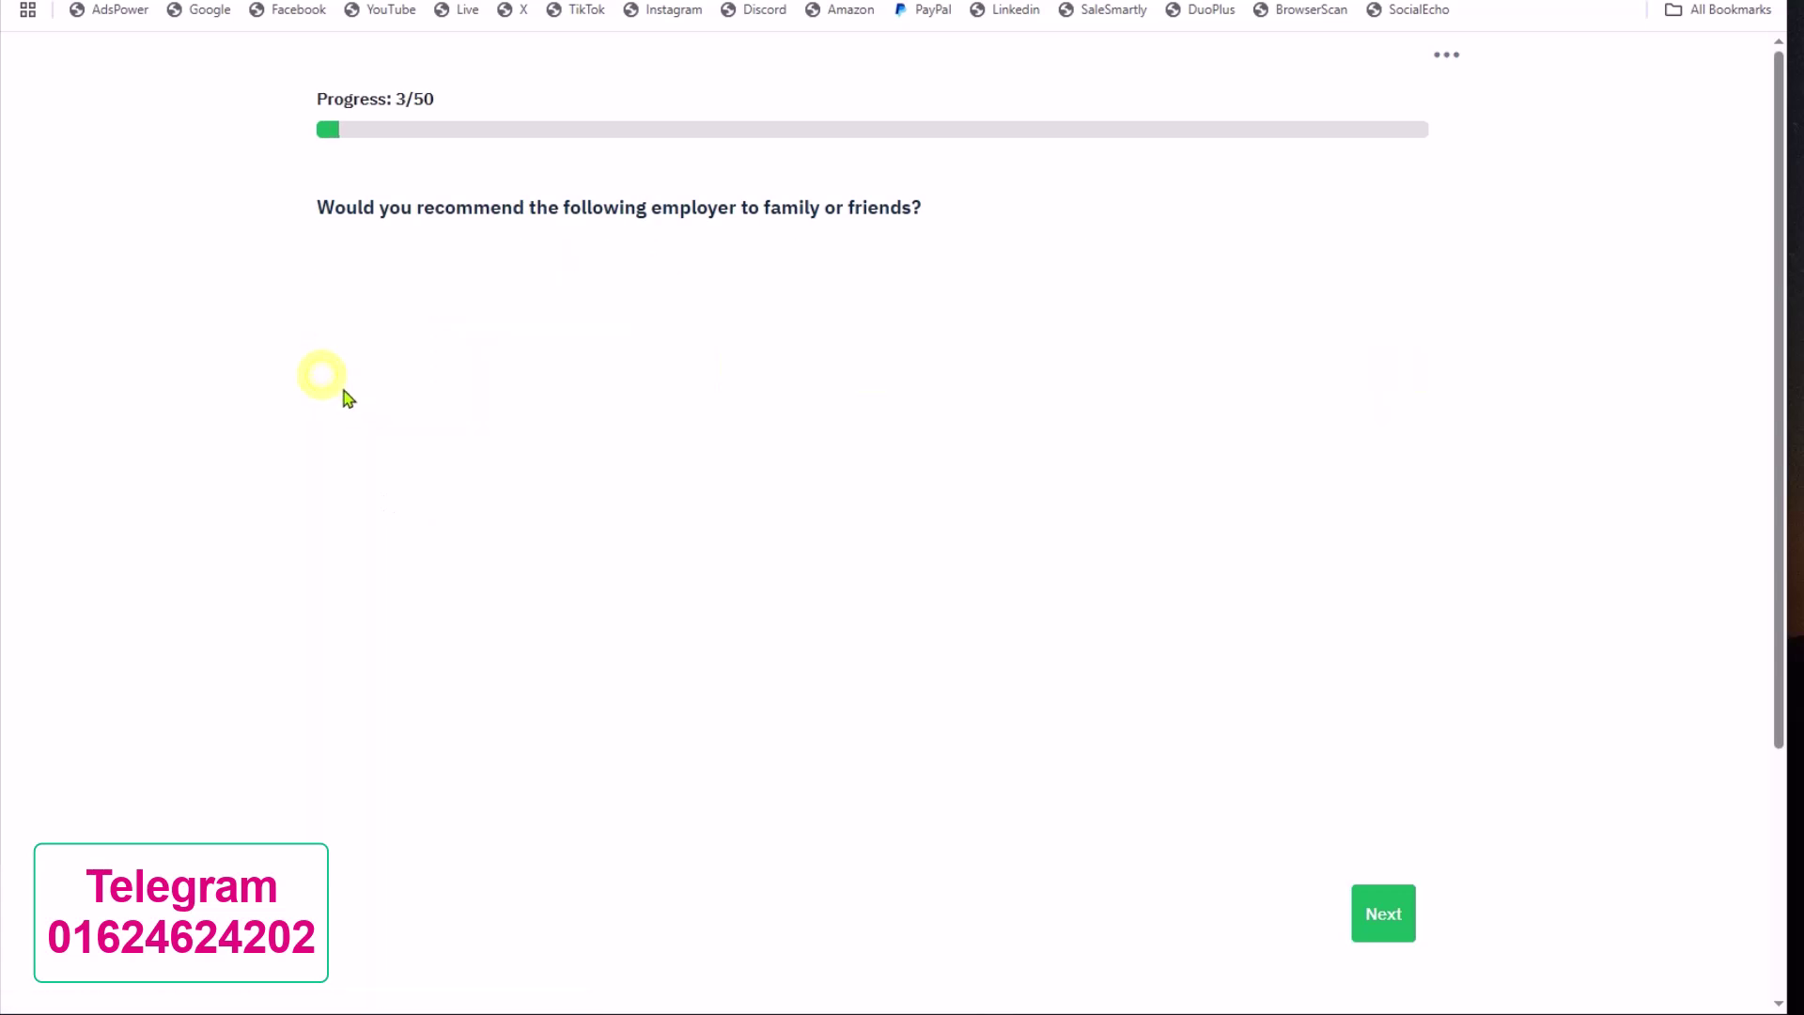
left_click(342, 370)
left_click(348, 369)
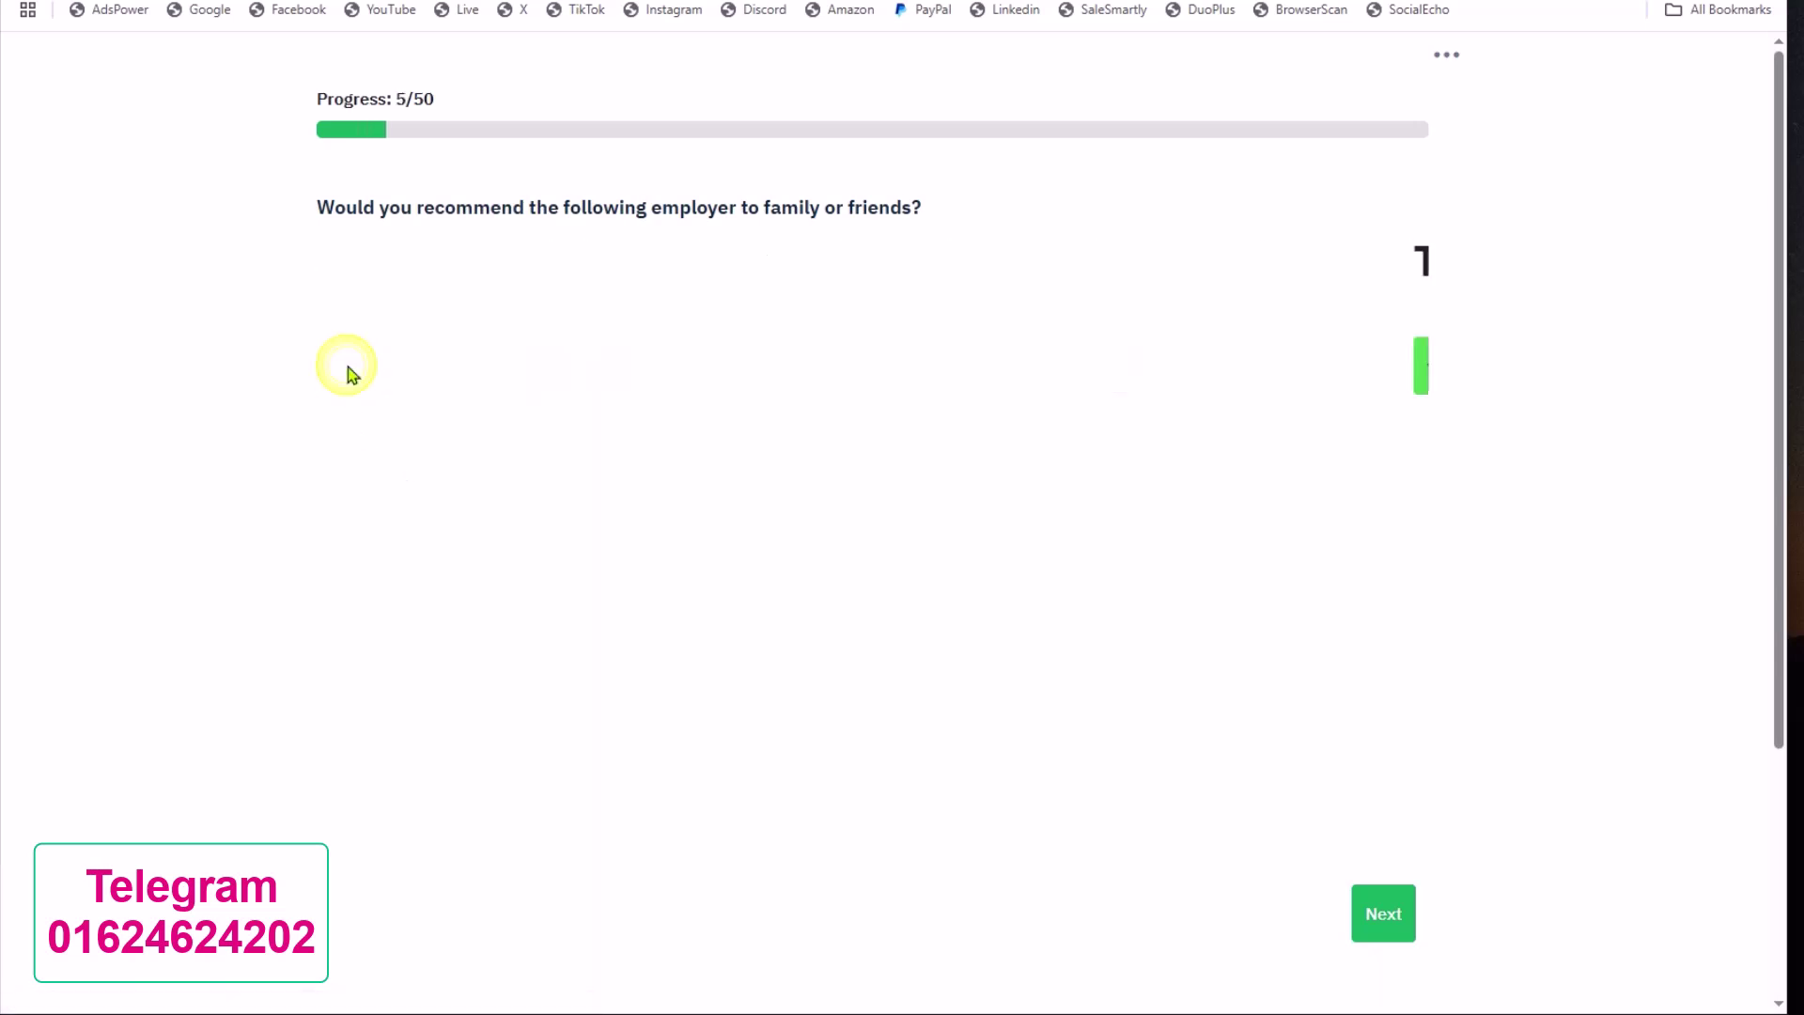
left_click(336, 381)
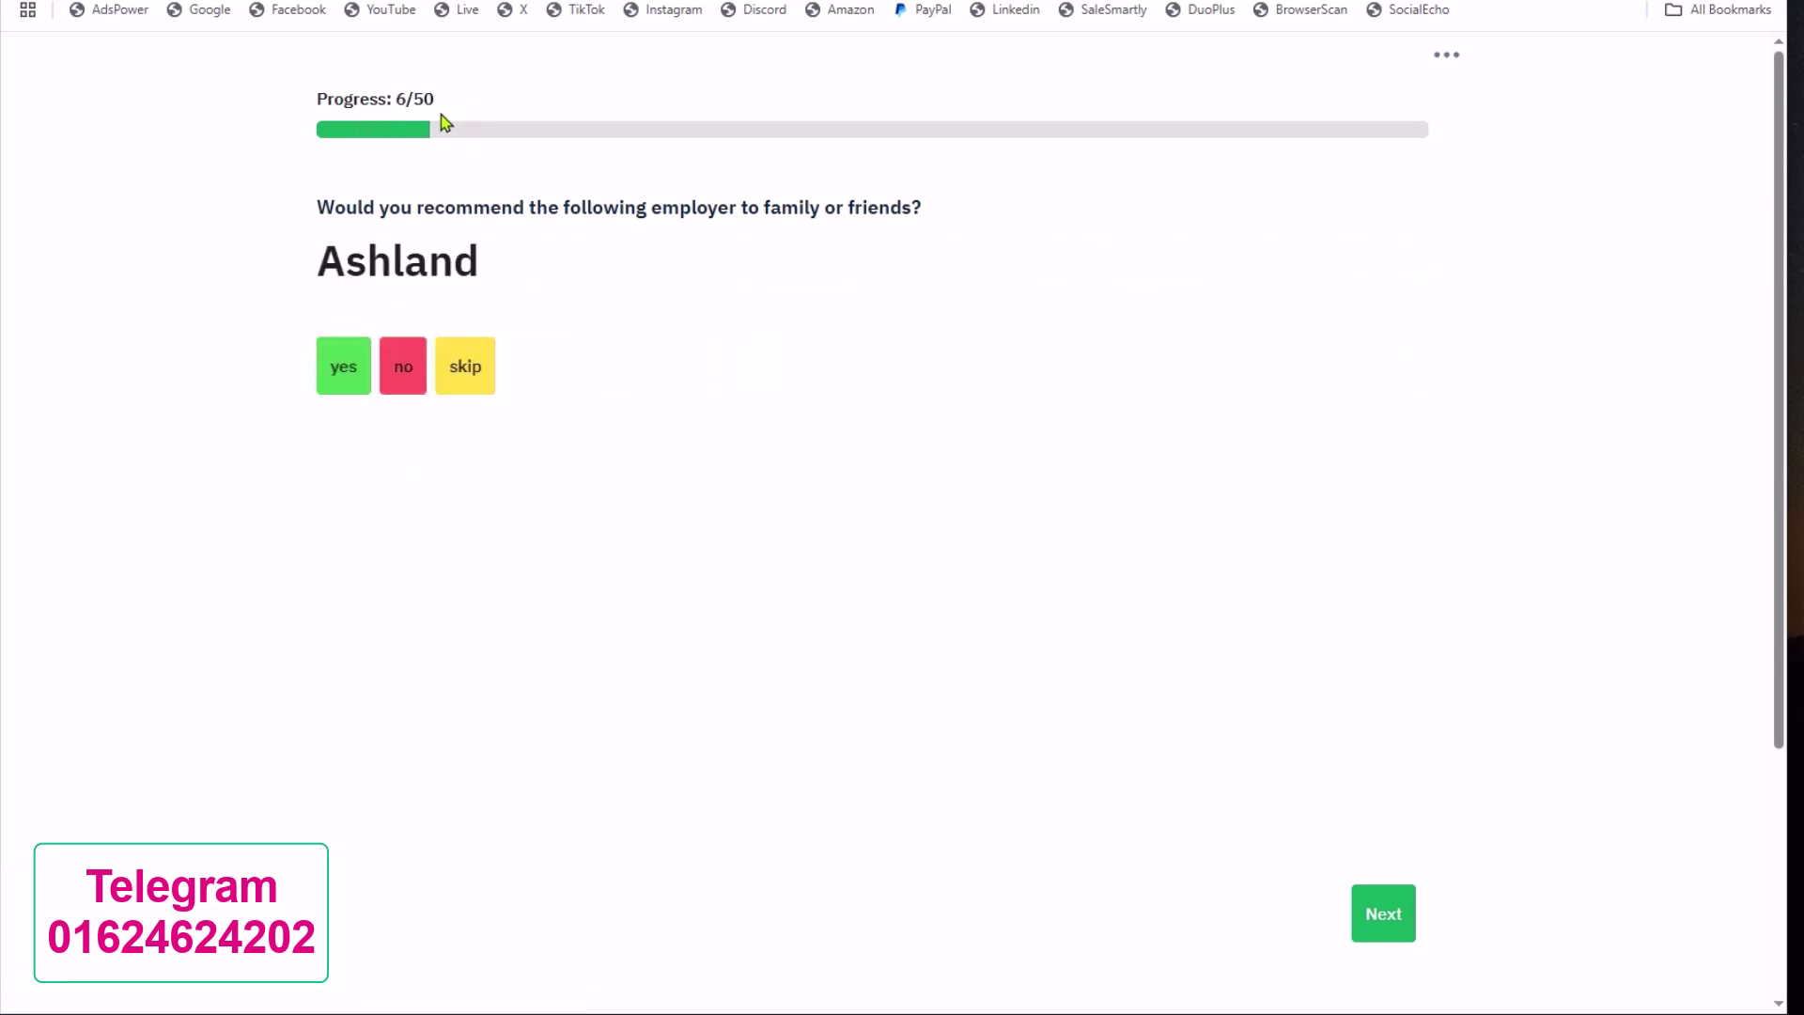
left_click(348, 371)
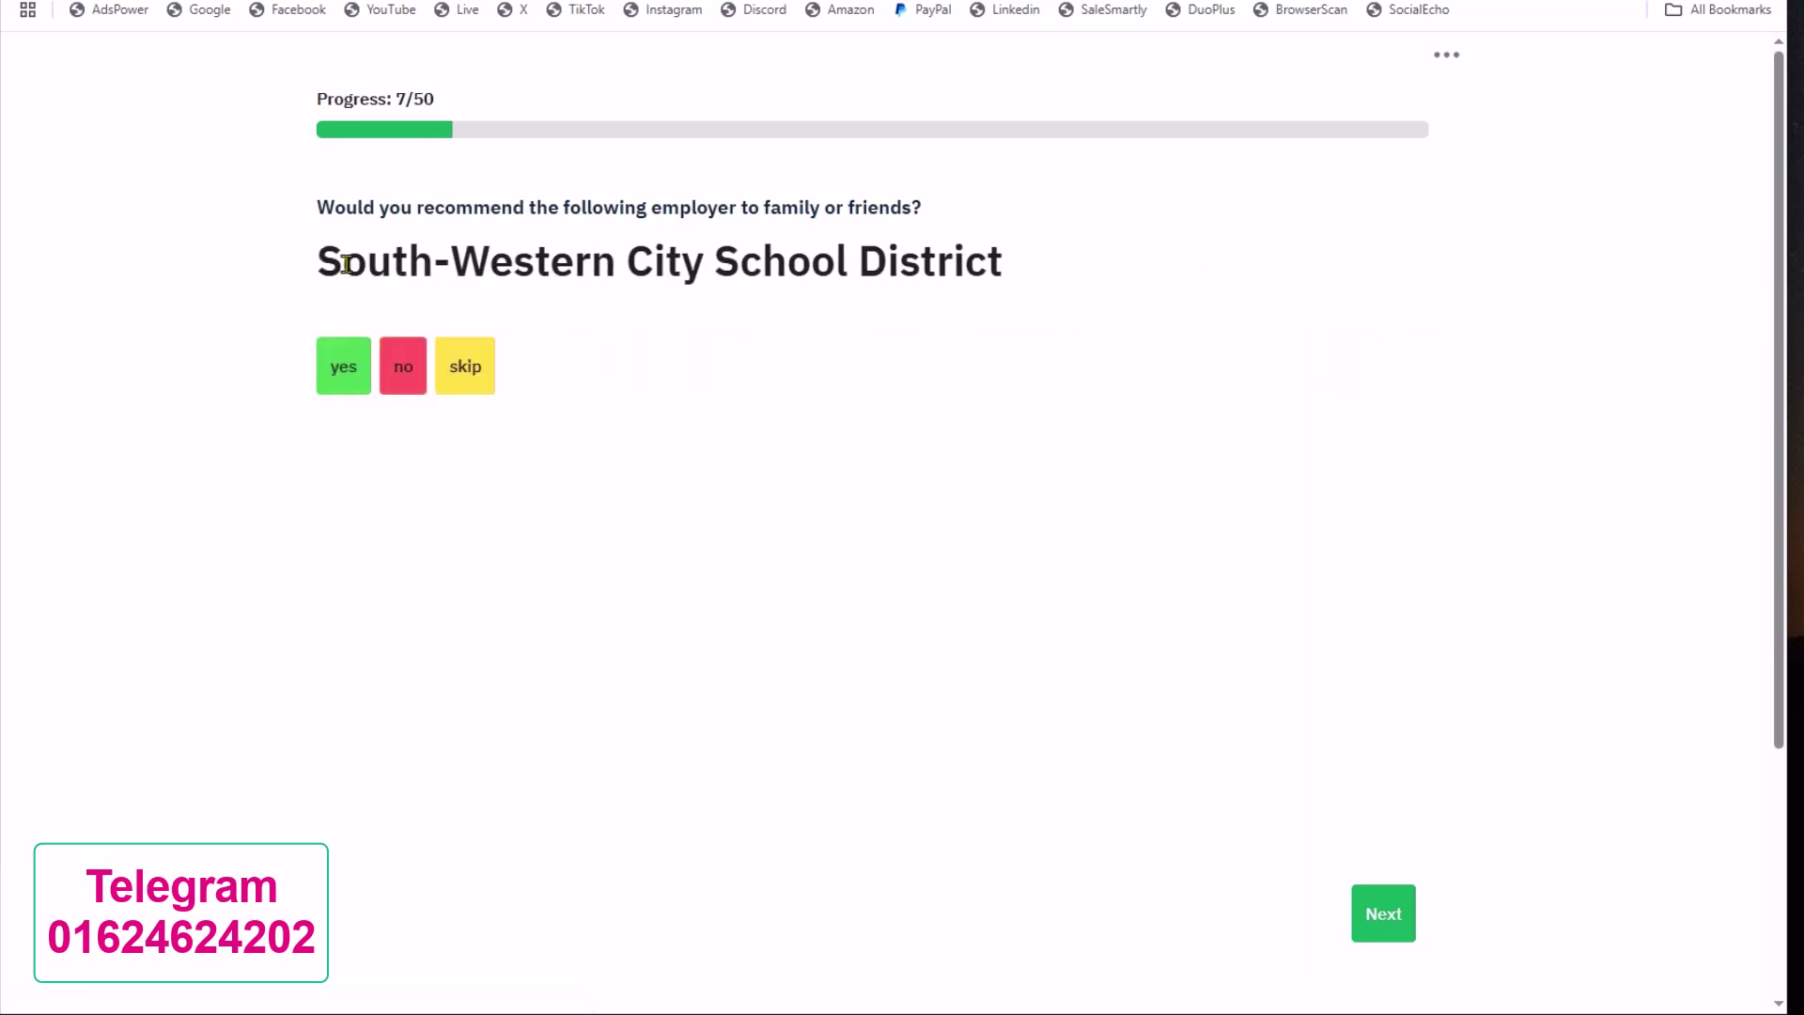
left_click(346, 375)
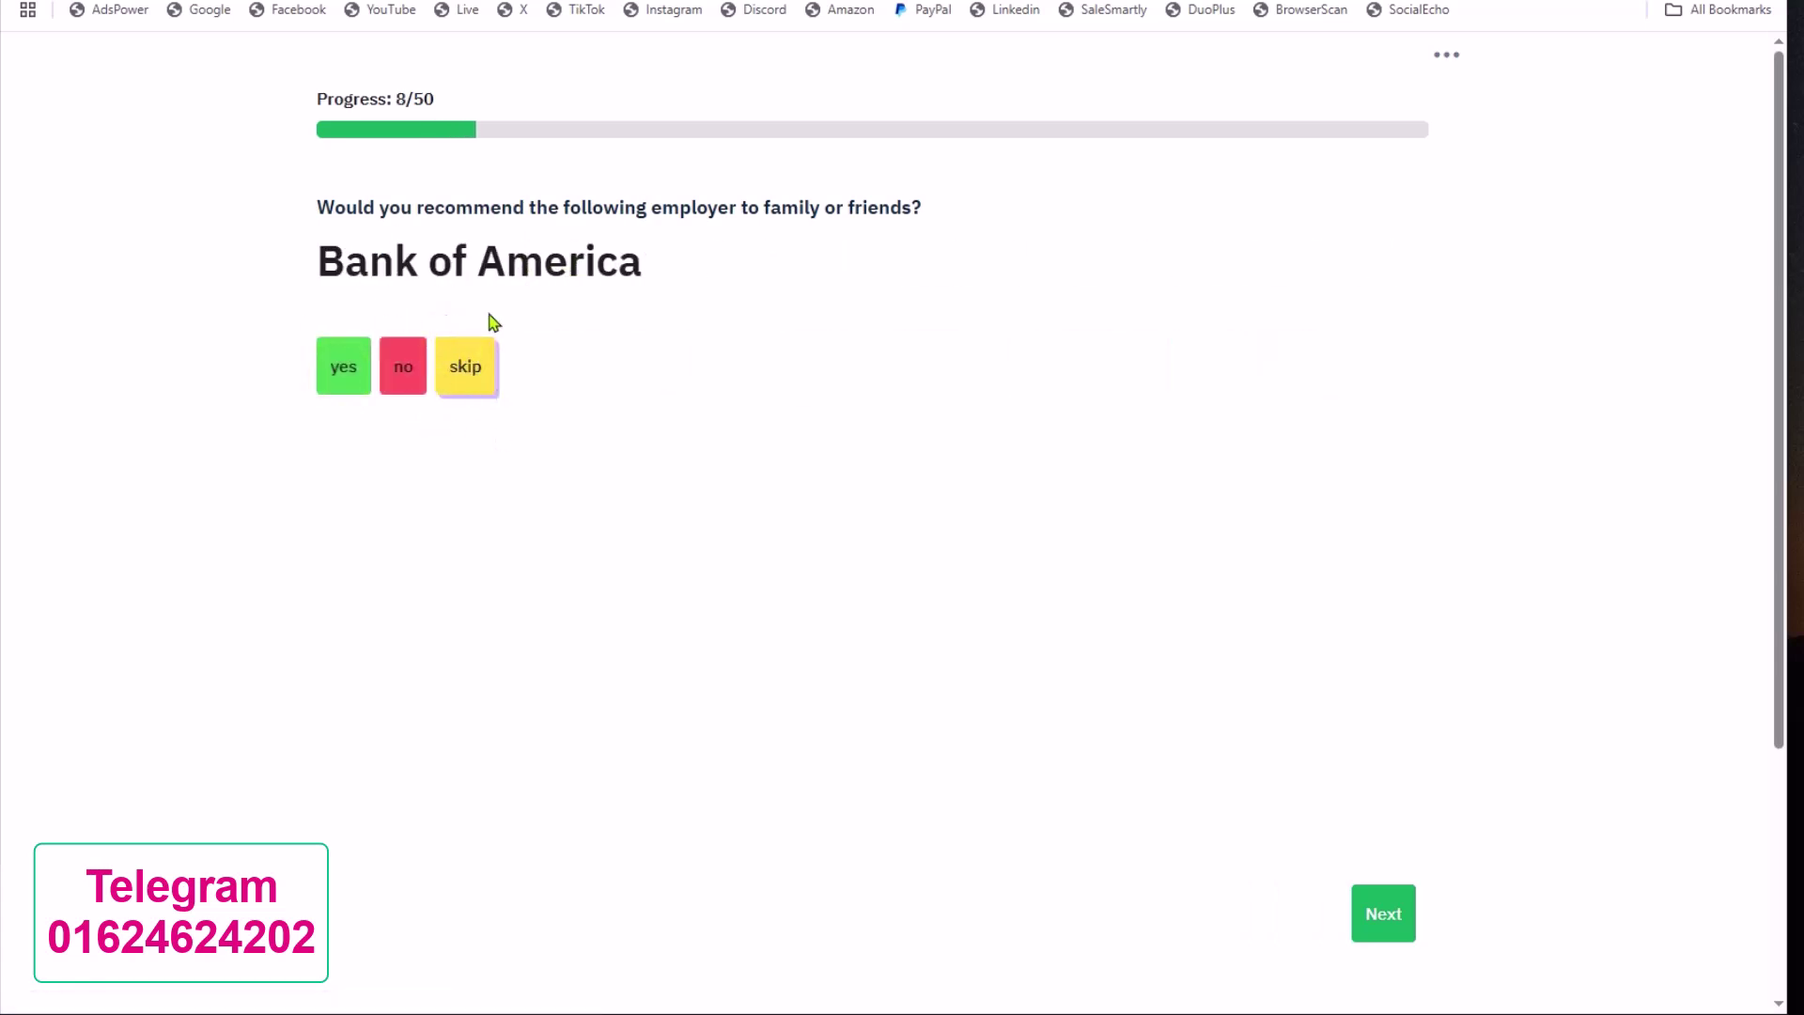
Skip Bank of America and answer yes to recommending the employers from Case Western Reserve University through Oracle
left_click(477, 383)
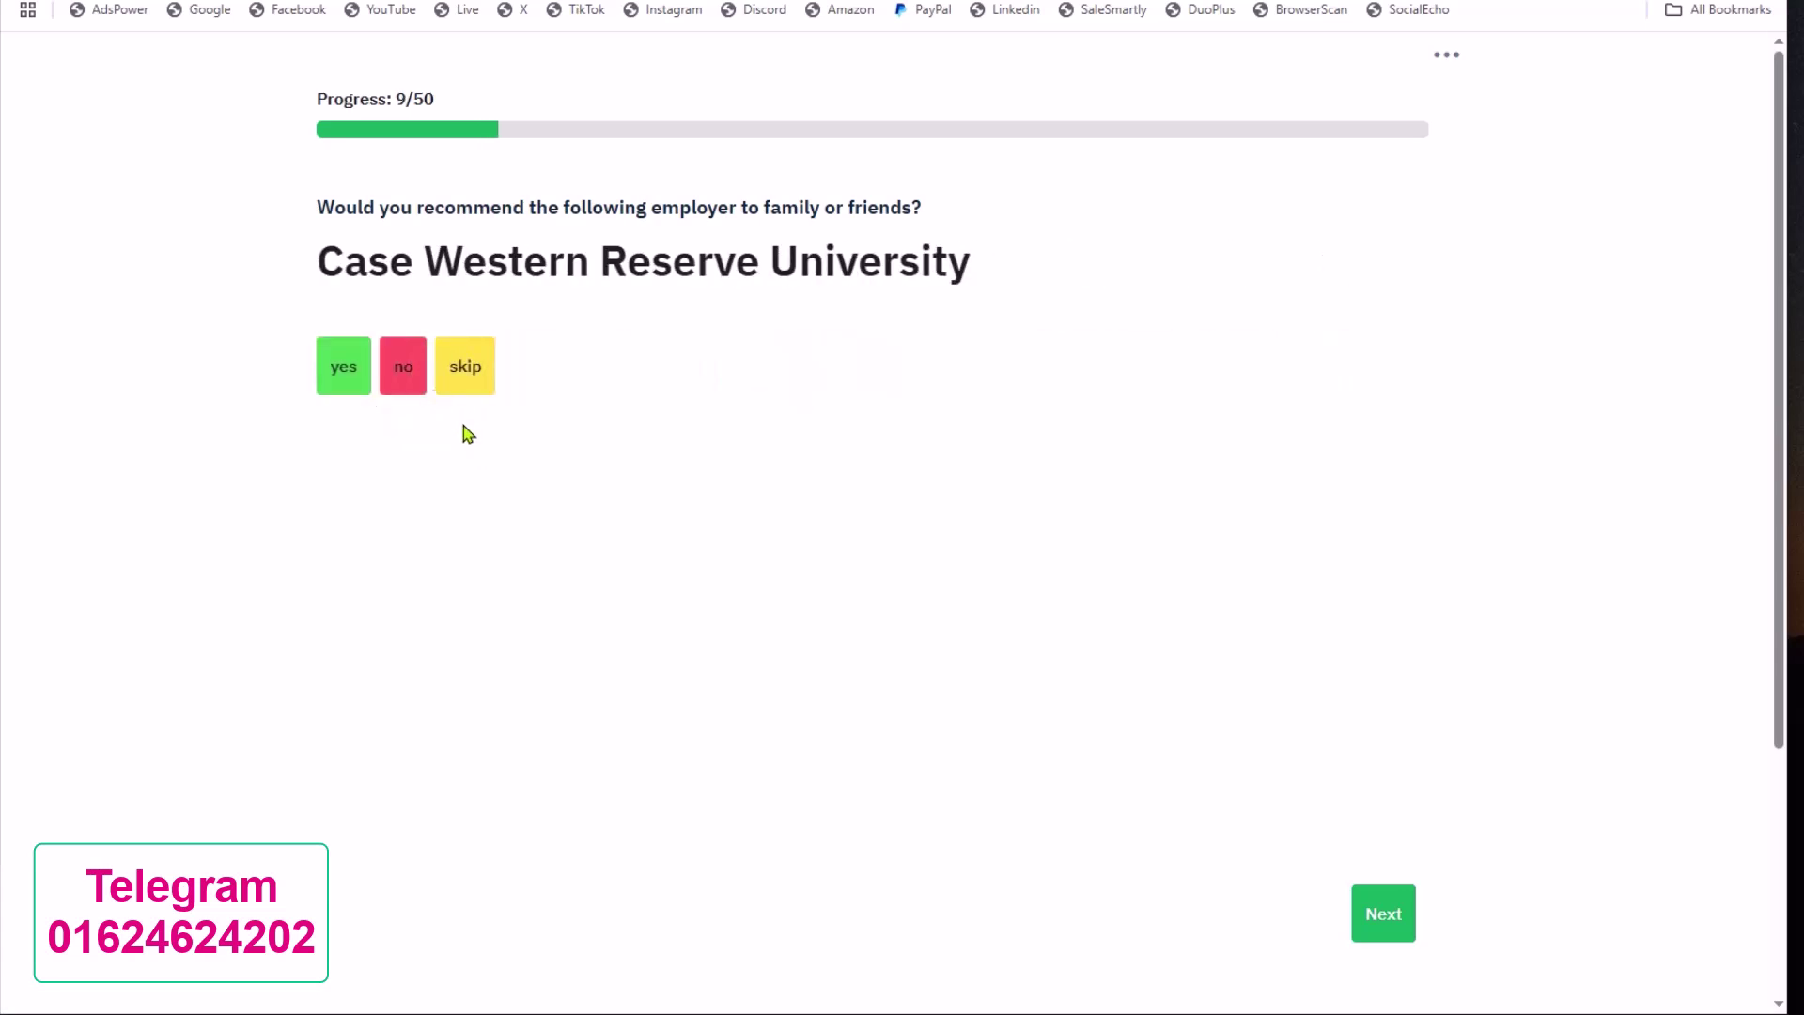
left_click(340, 372)
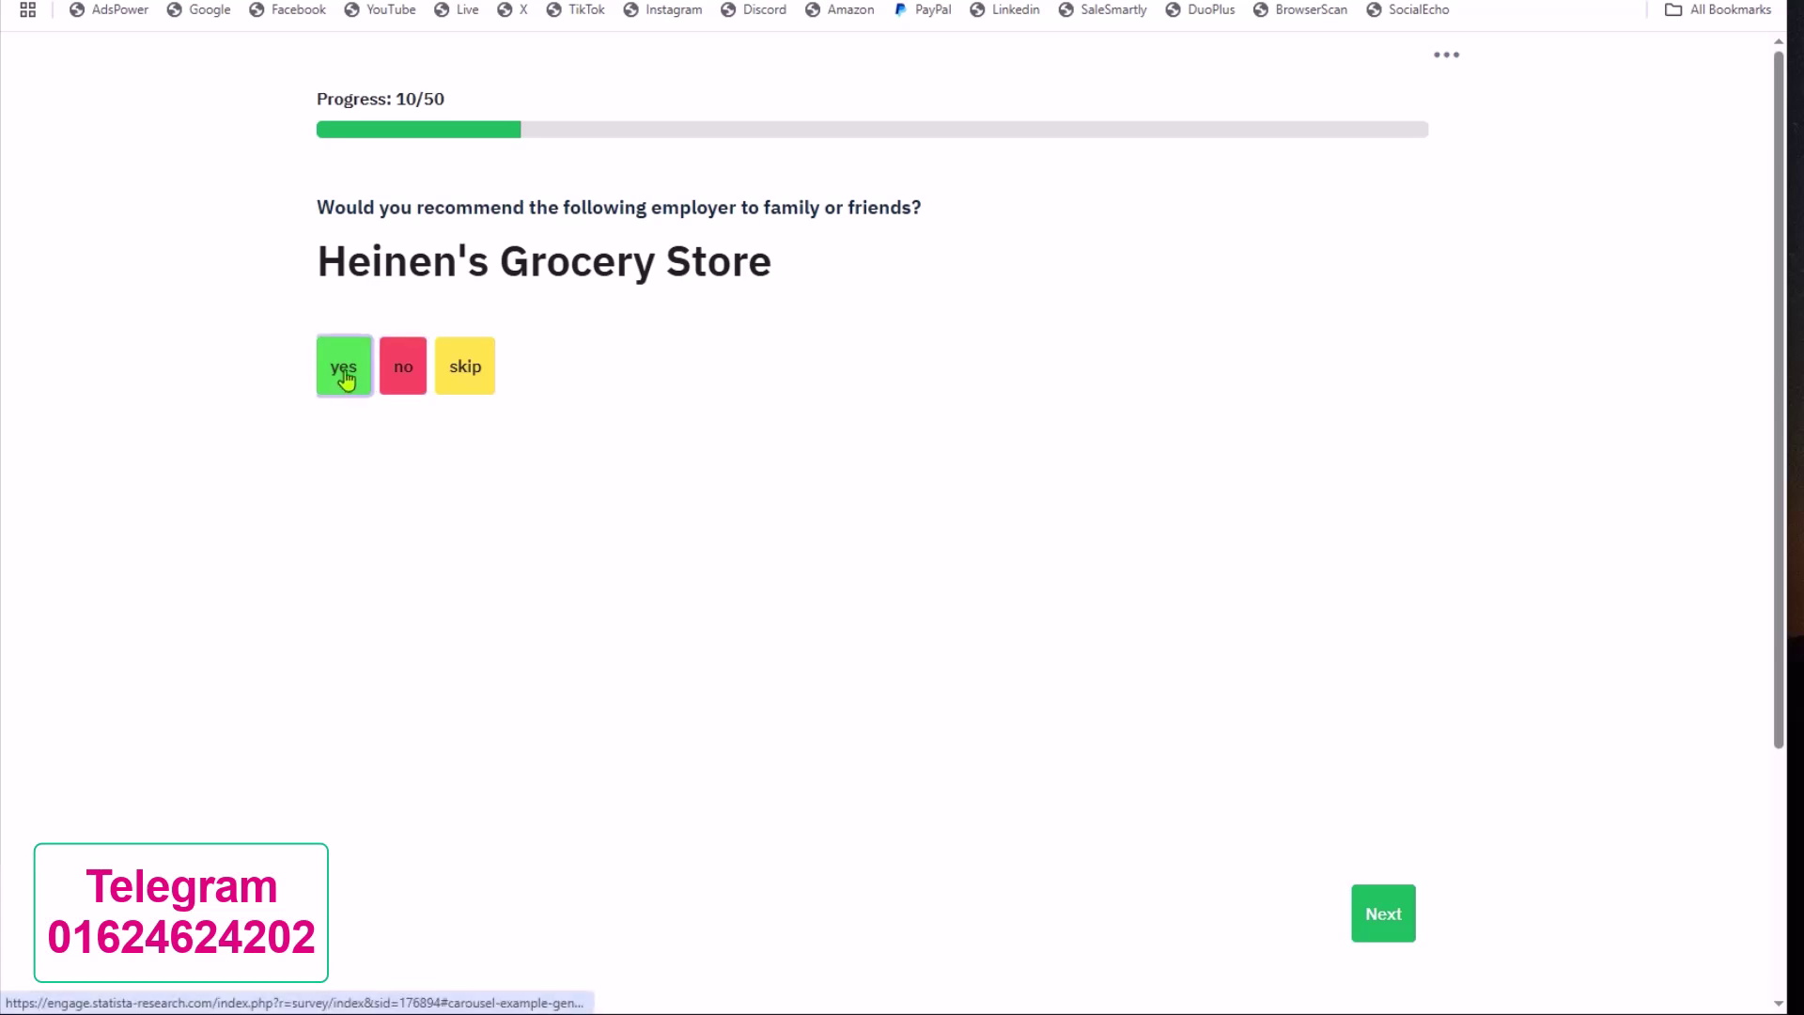
left_click(342, 376)
left_click(363, 374)
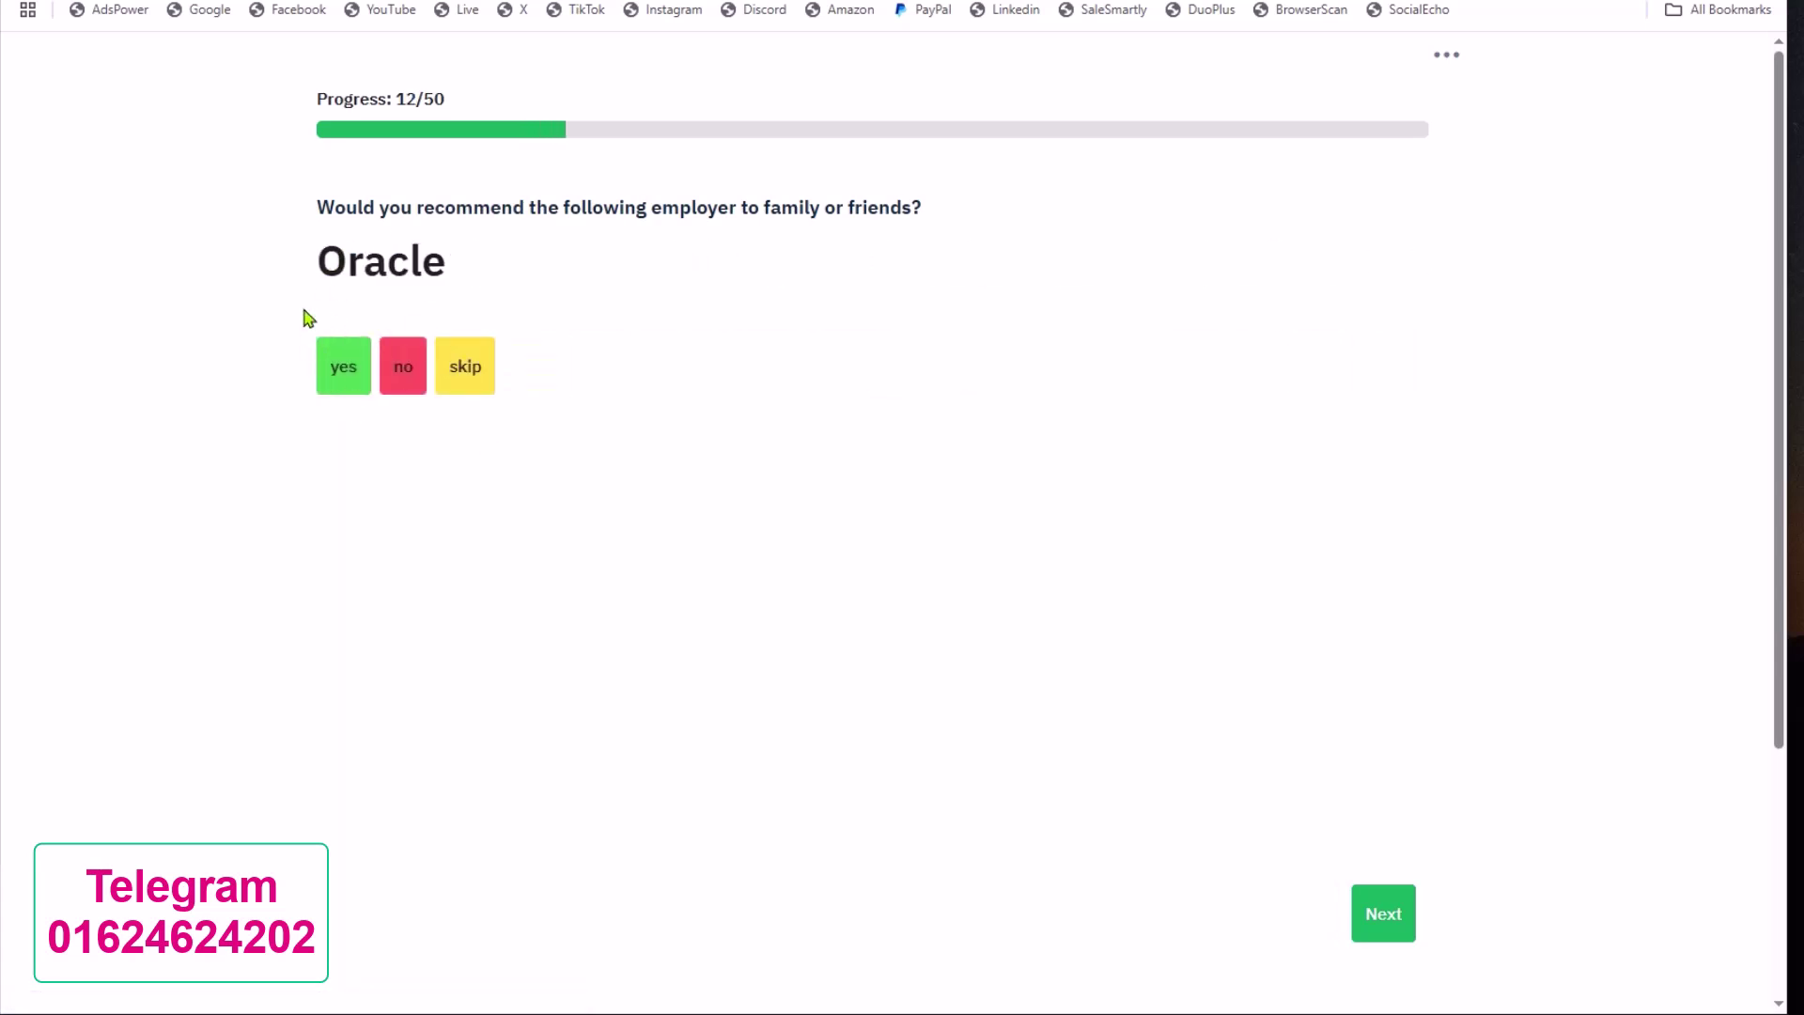
left_click(321, 378)
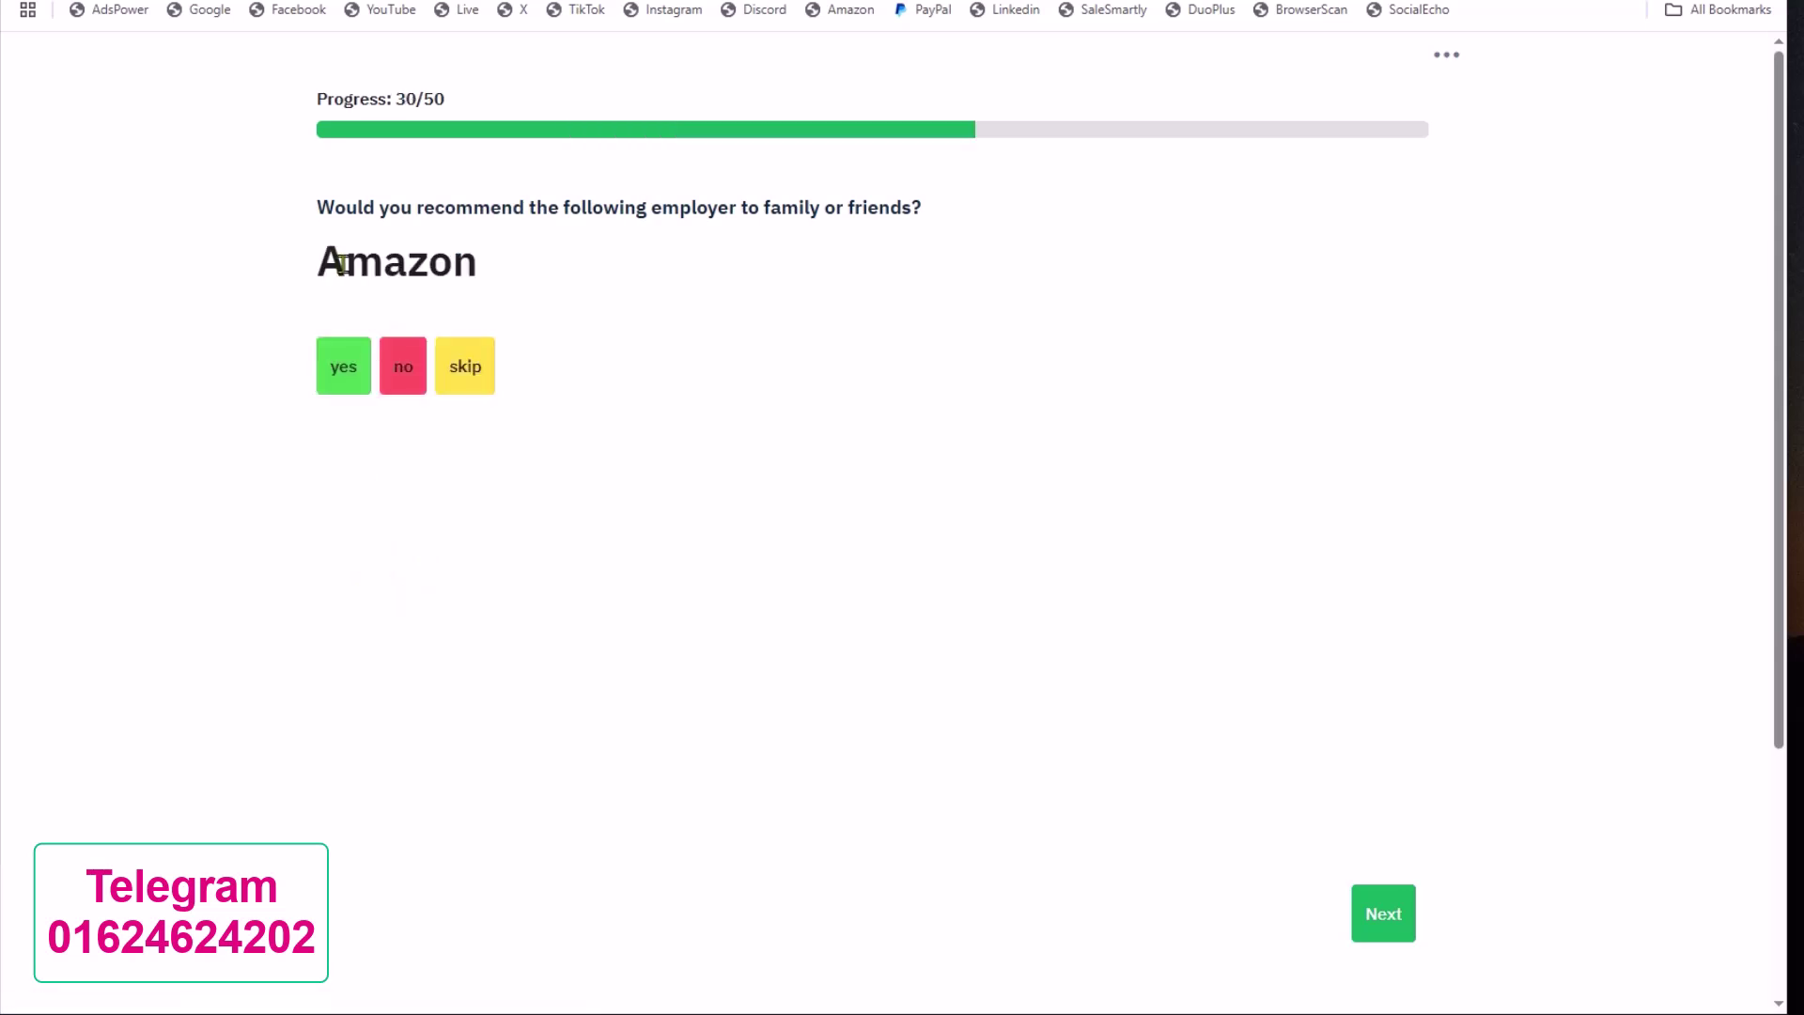
Answer the employer recommendation prompts from Amazon through TJX Companies, choosing yes for Amazon, Battelle and TJX Companies
left_click(345, 392)
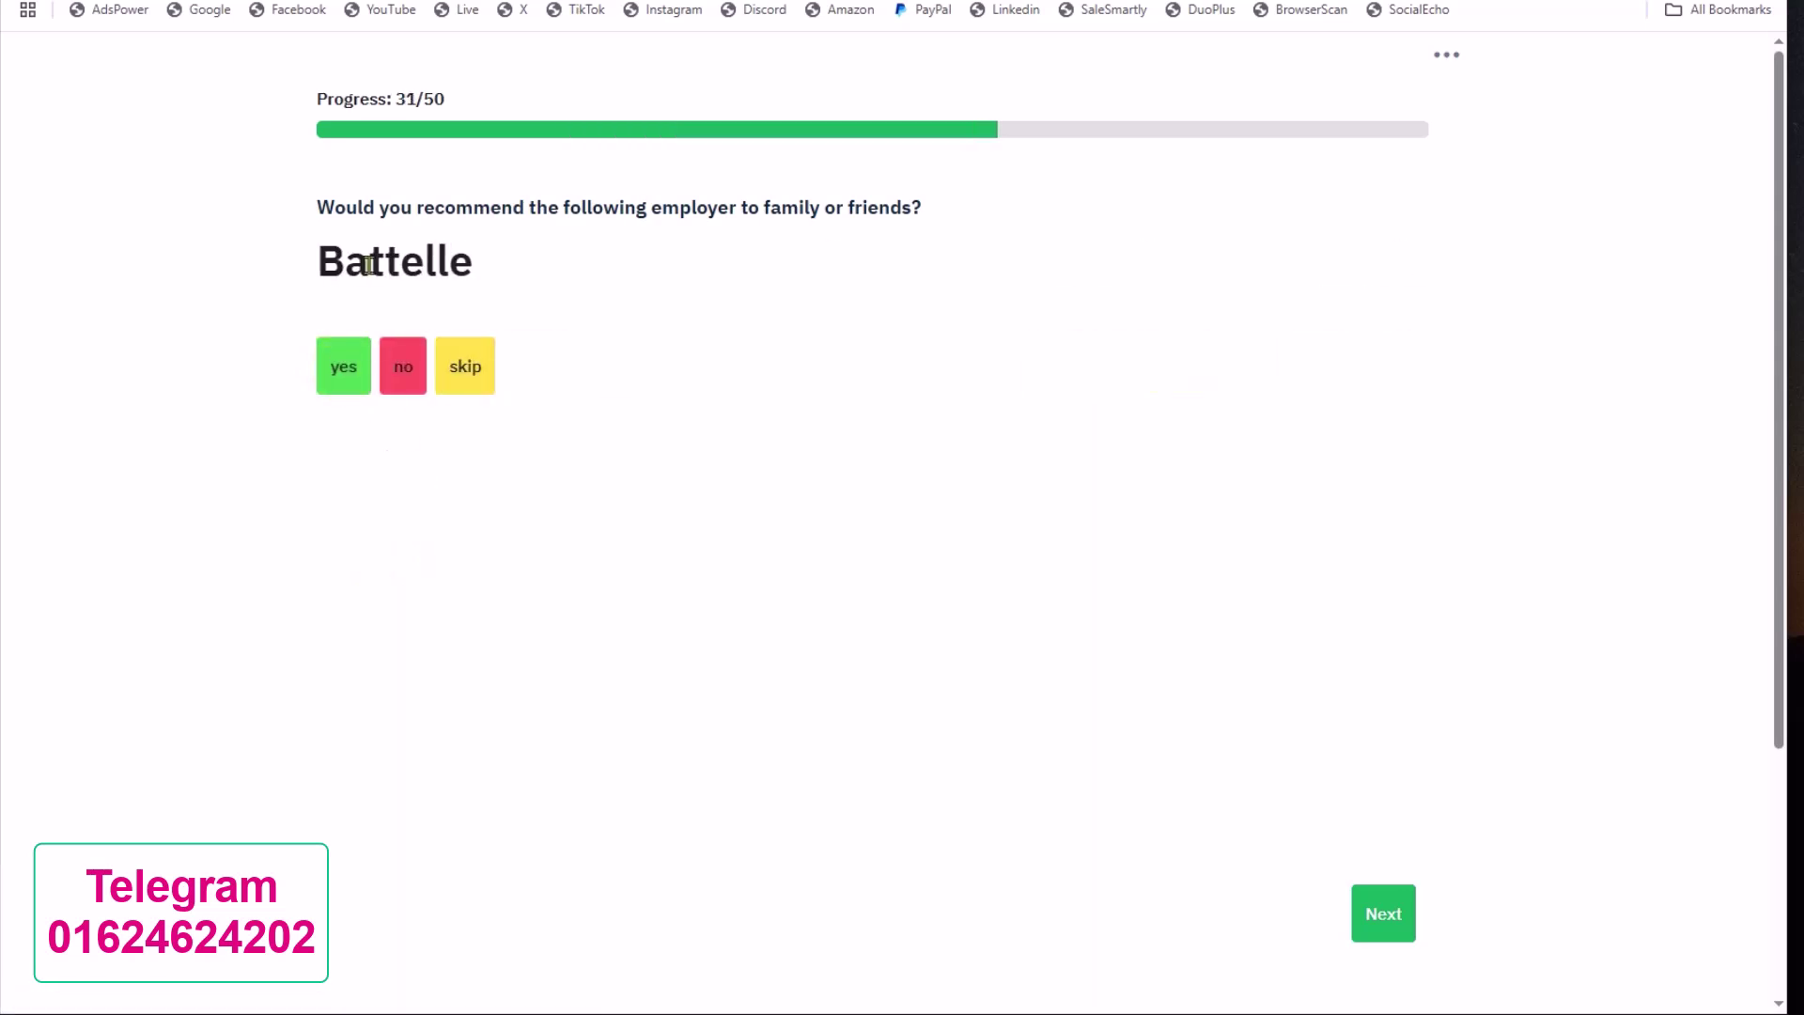
left_click(333, 381)
left_click(322, 385)
left_click(456, 380)
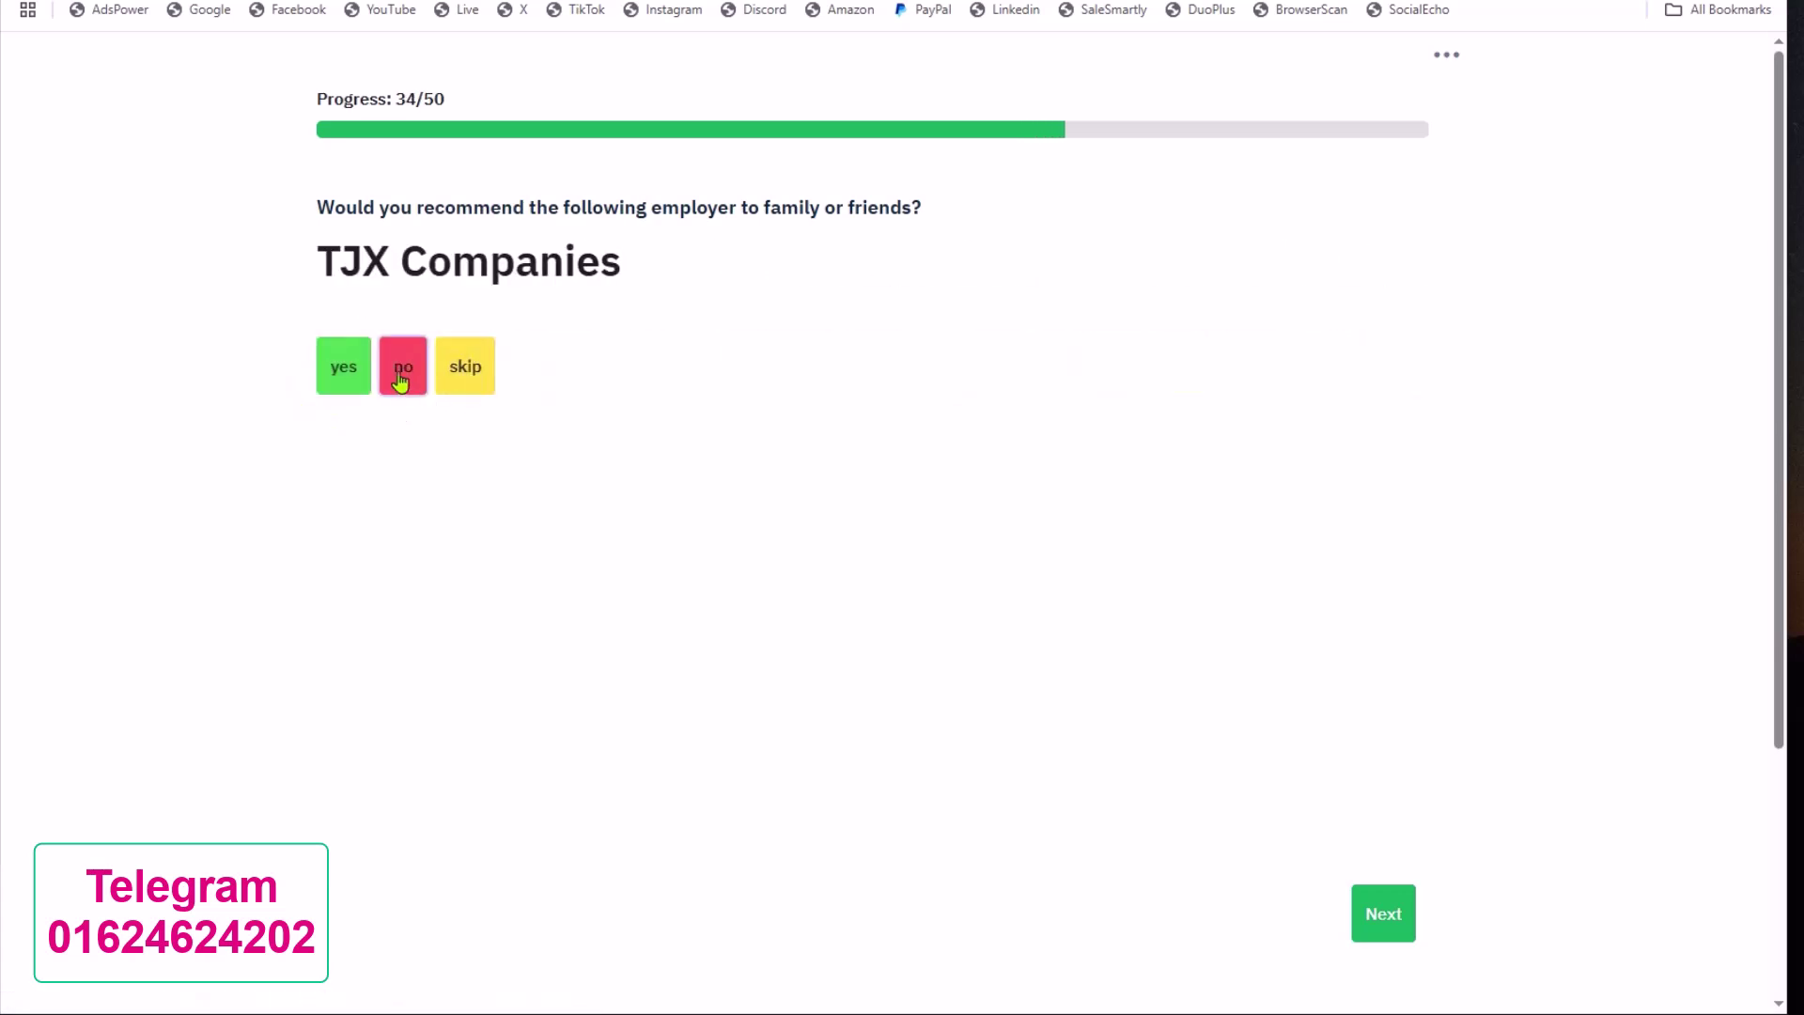
left_click(336, 379)
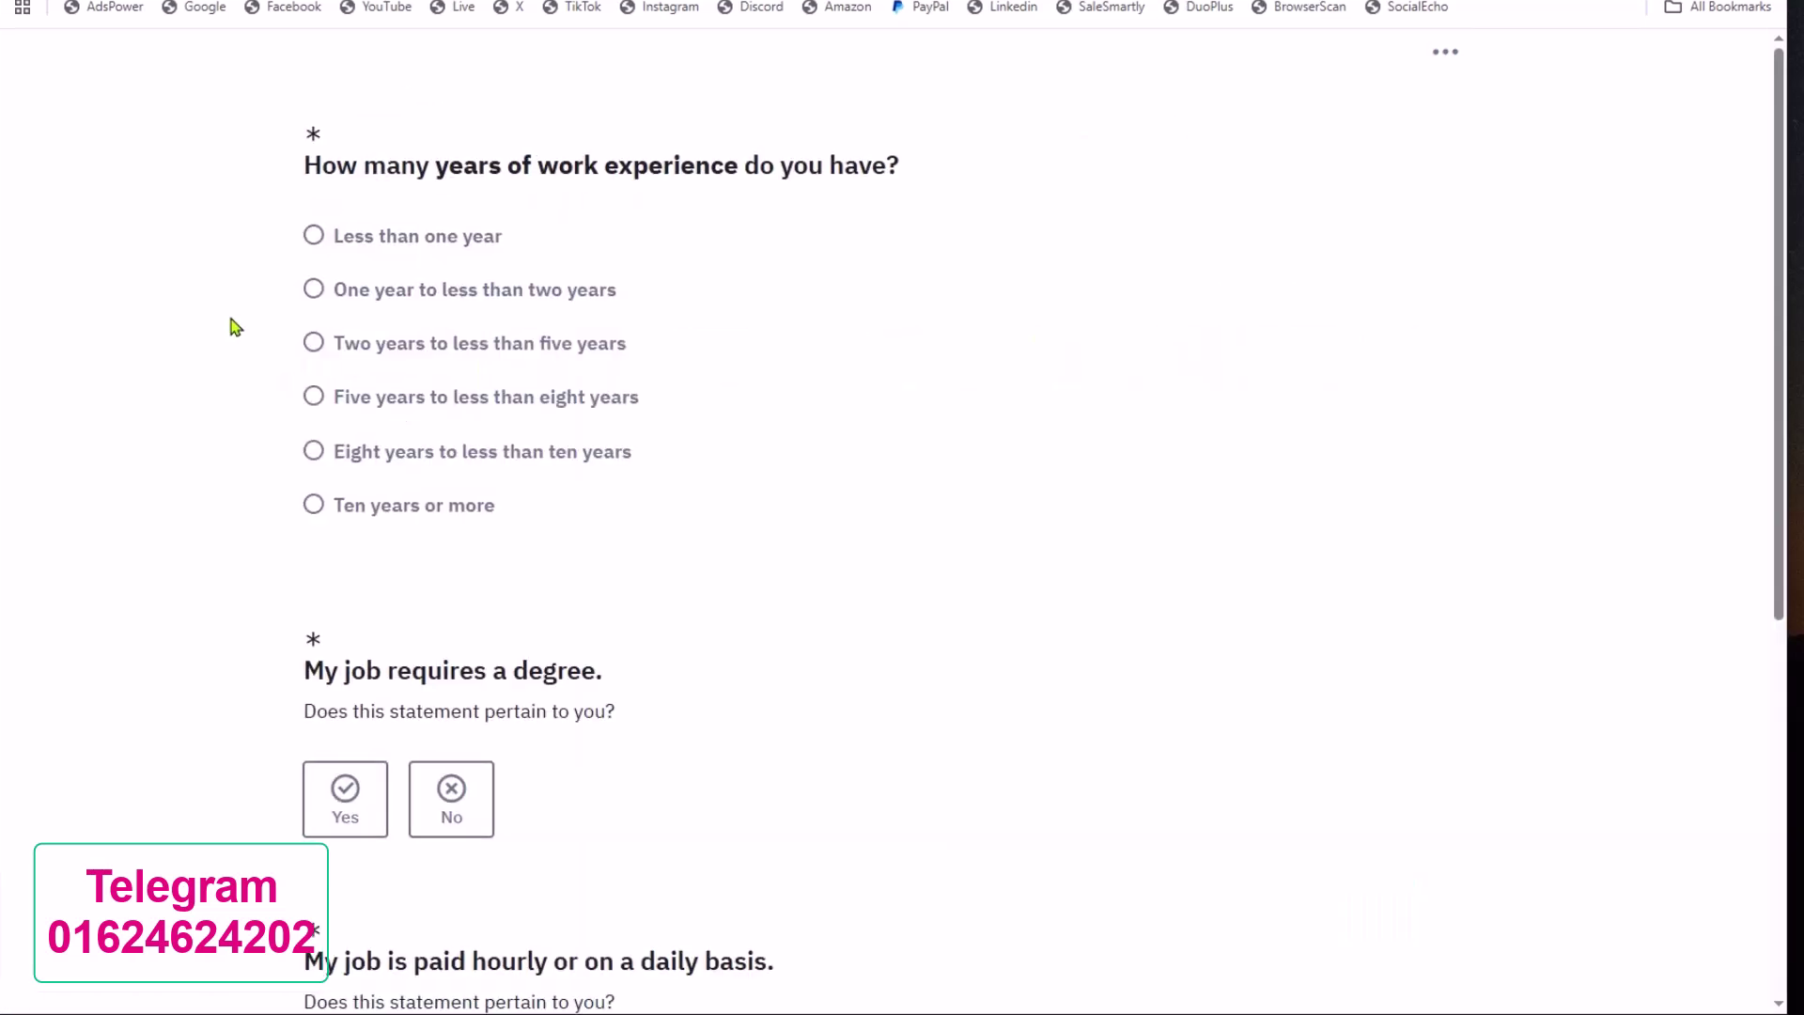
Choose ten years or more of work experience and answer Yes to the job requiring a degree
left_click_drag(479, 165, 916, 167)
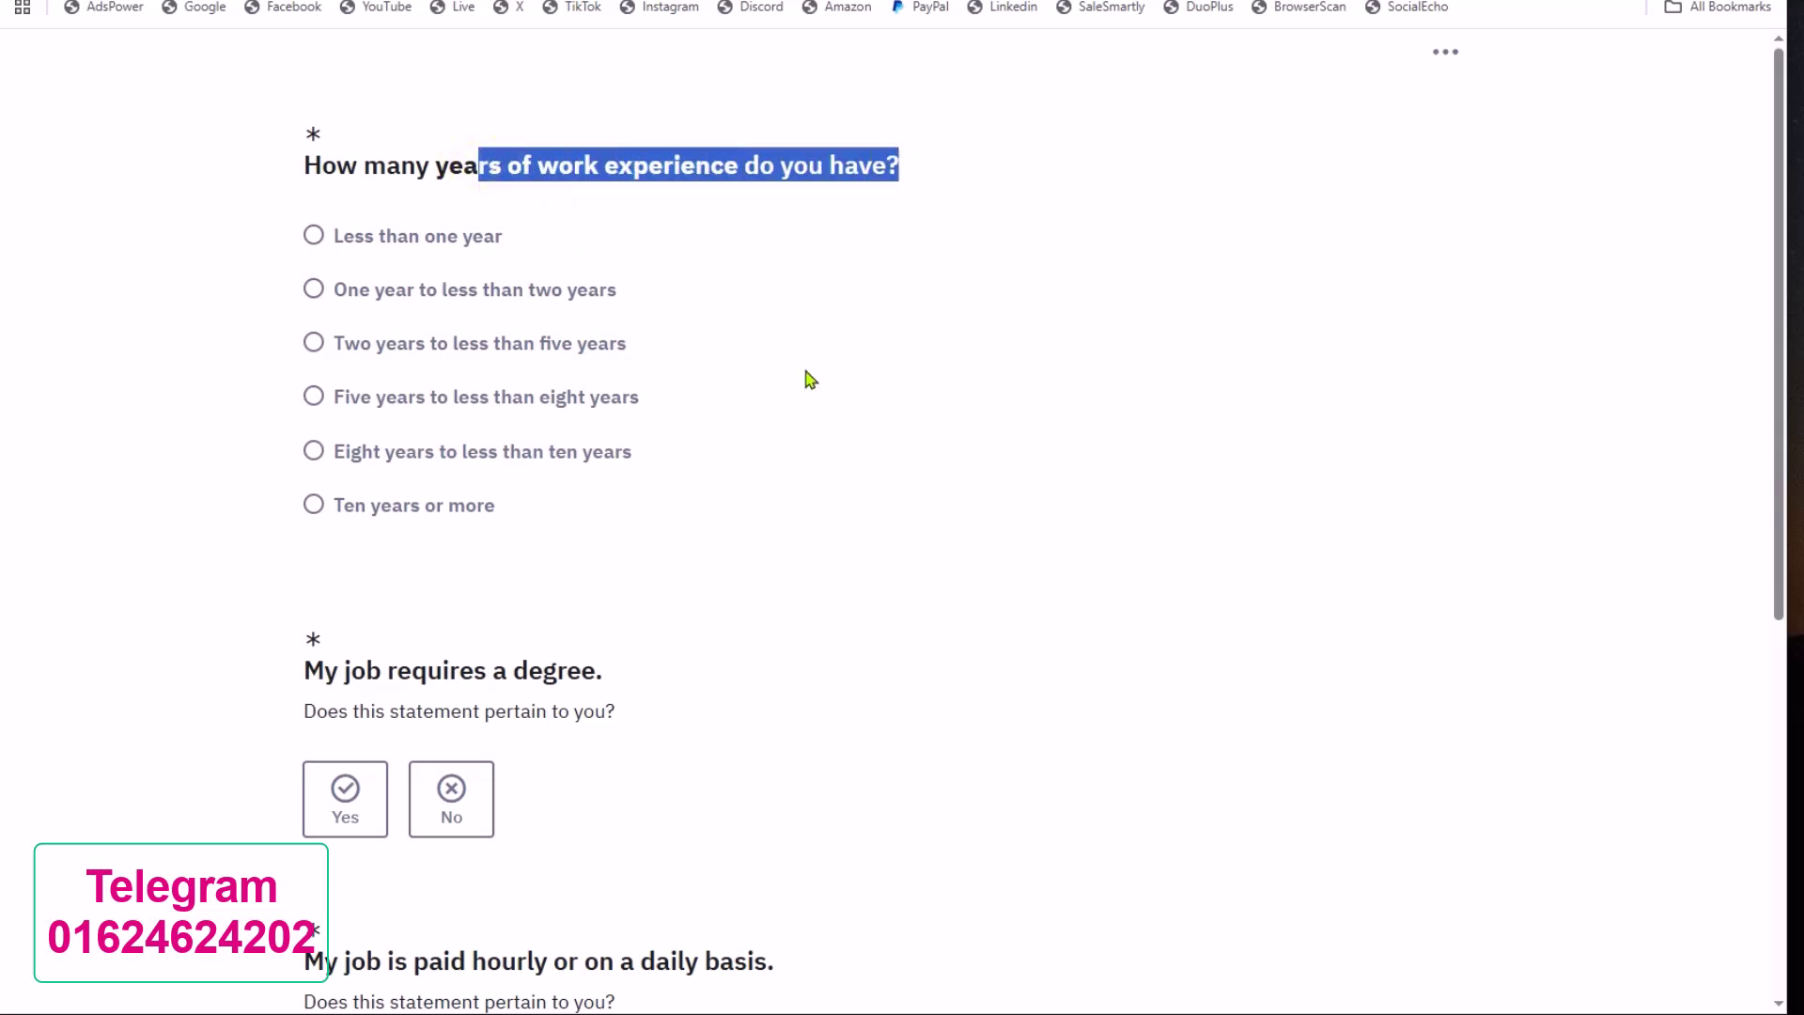
left_click(371, 508)
scroll(563, 515, "down", 2)
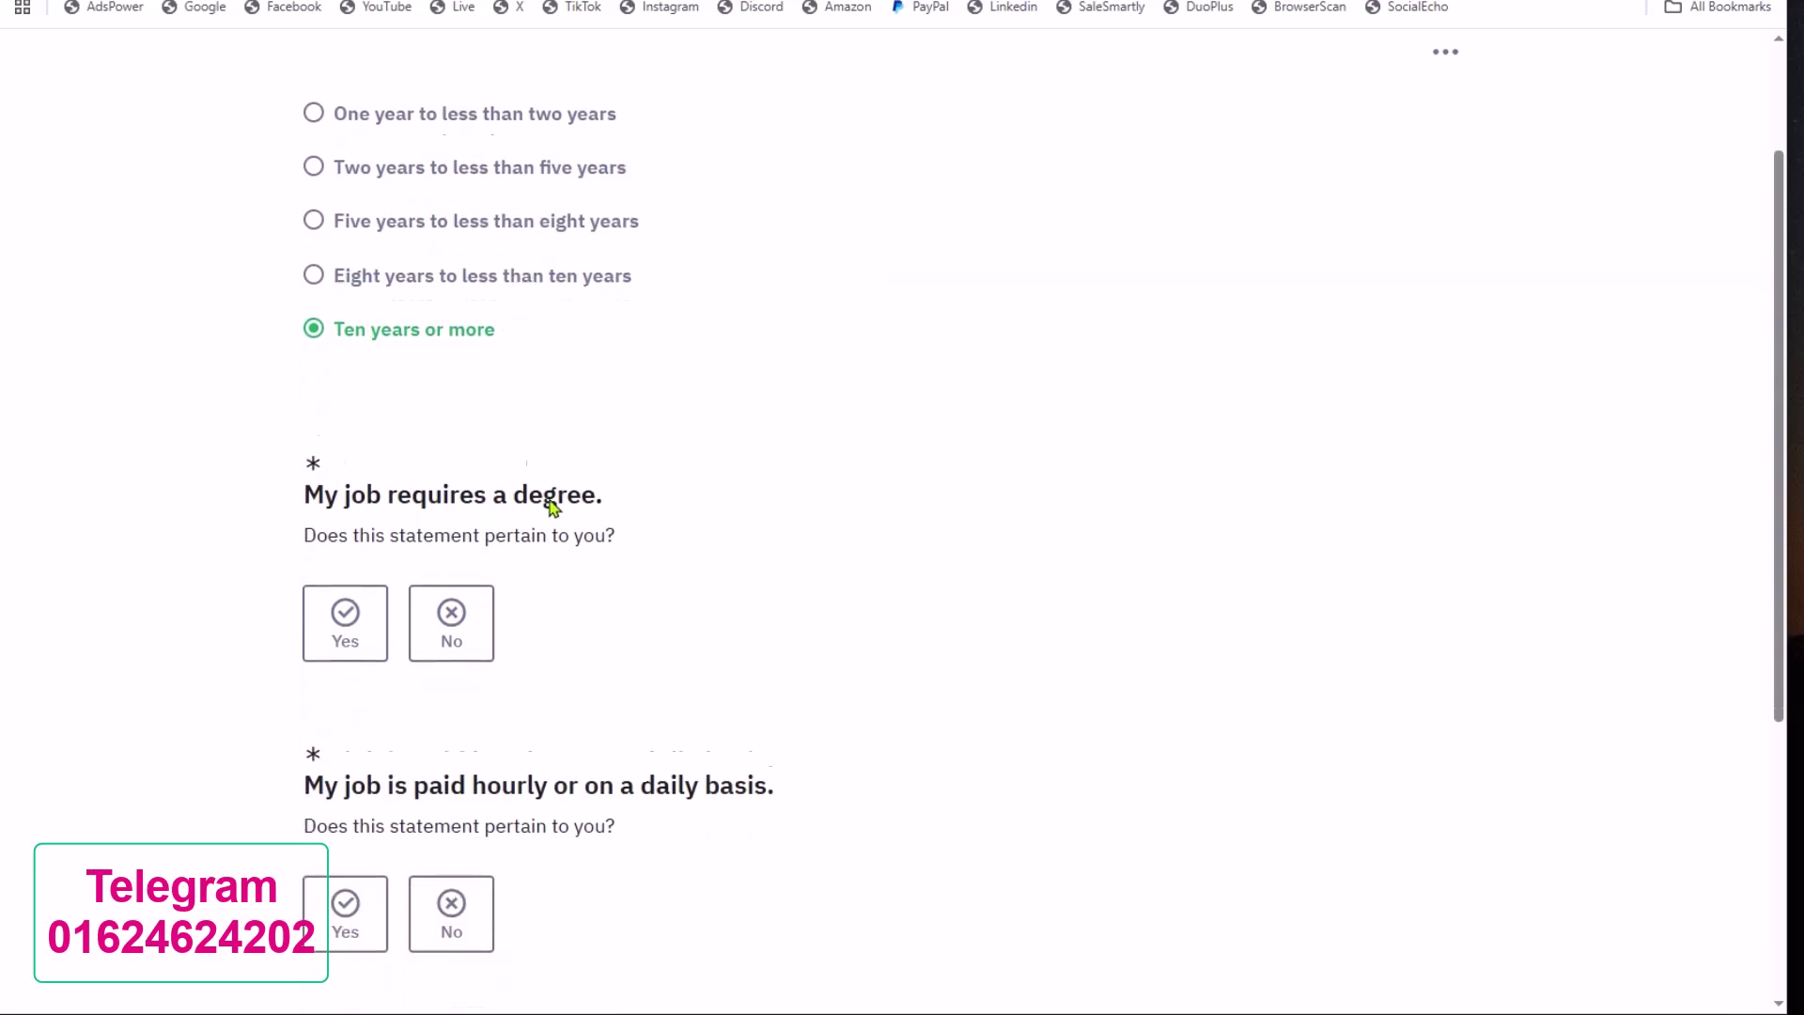
left_click(346, 584)
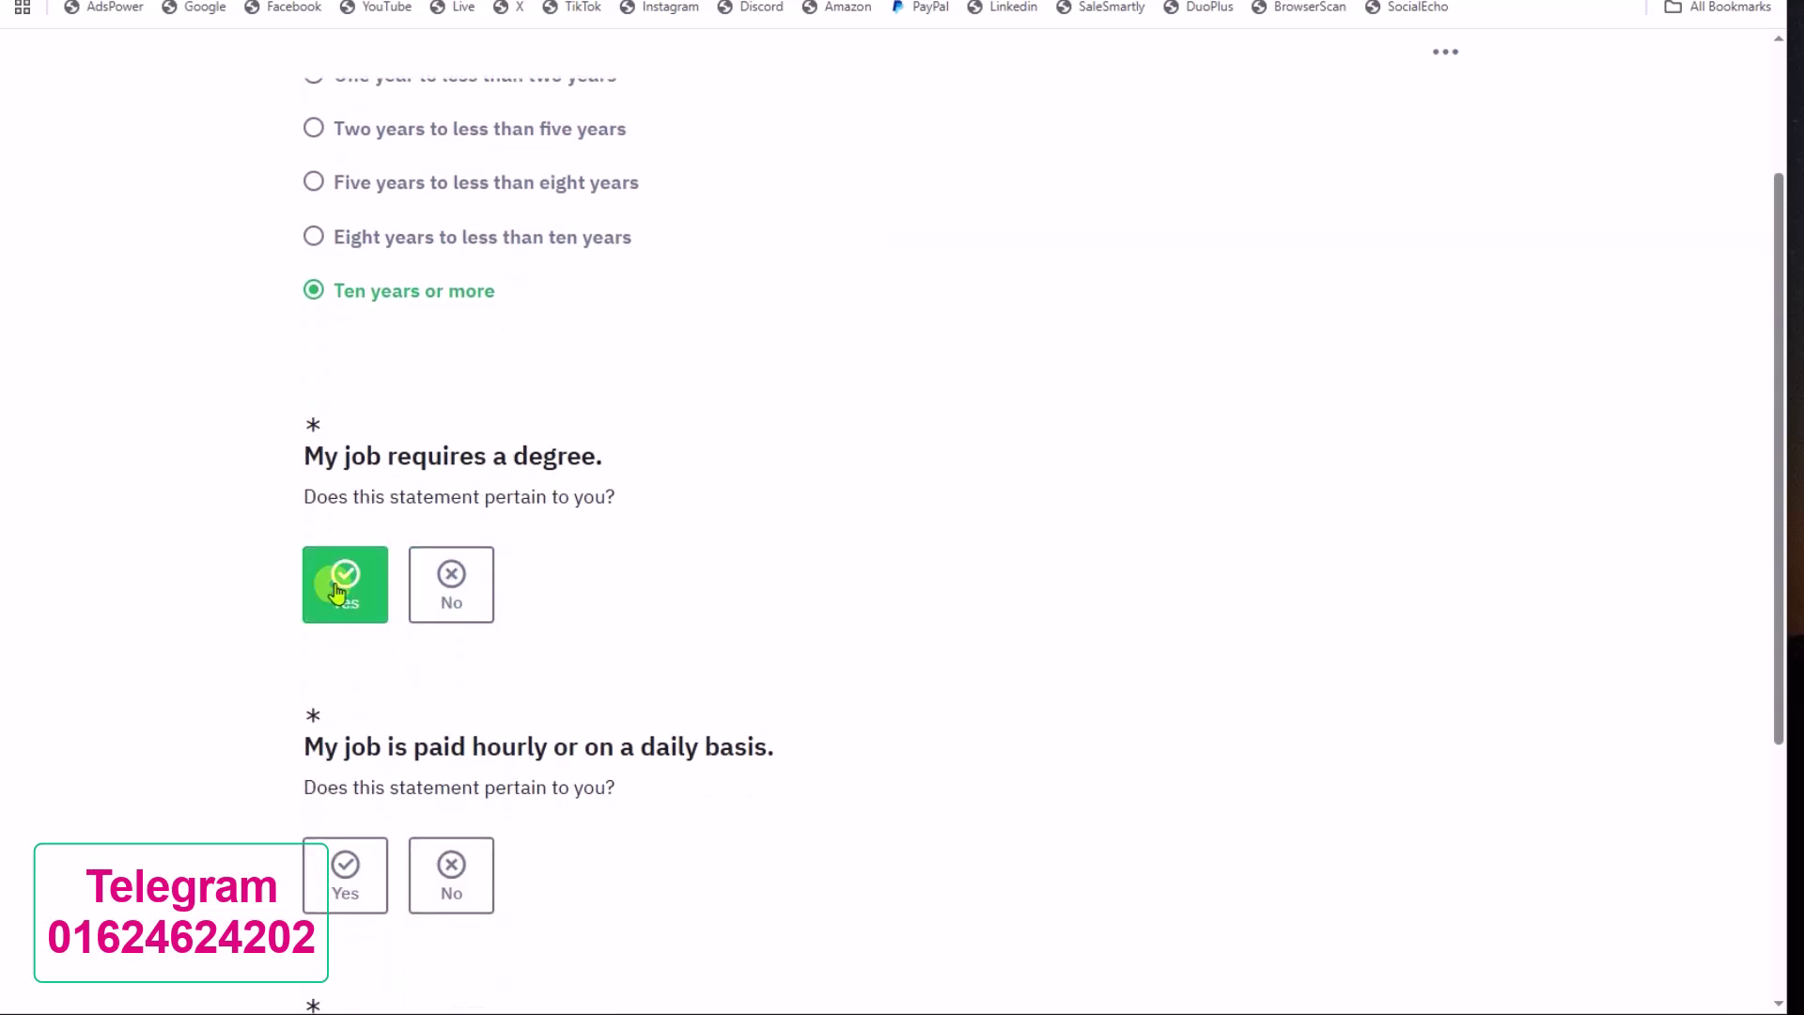
Answer No to hourly or daily pay and Yes to earning more than $130,000 a year, and submit the page
scroll(511, 499, "down", 3)
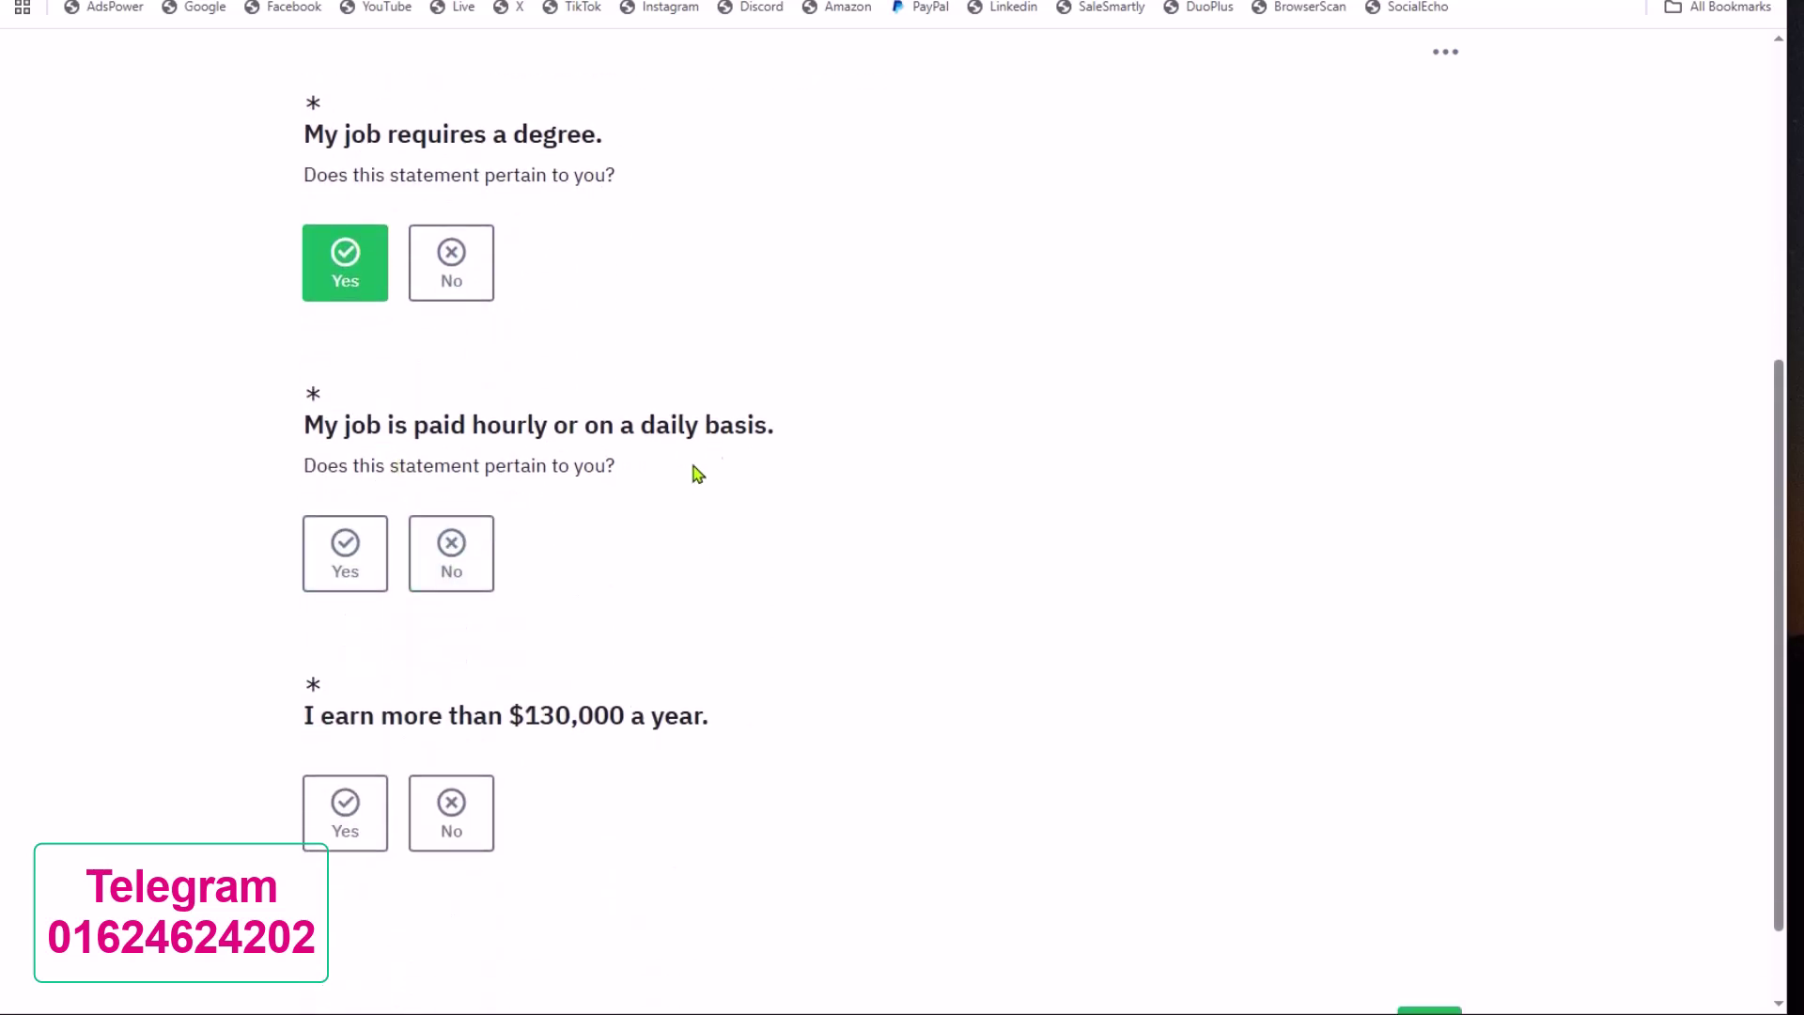
left_click(449, 564)
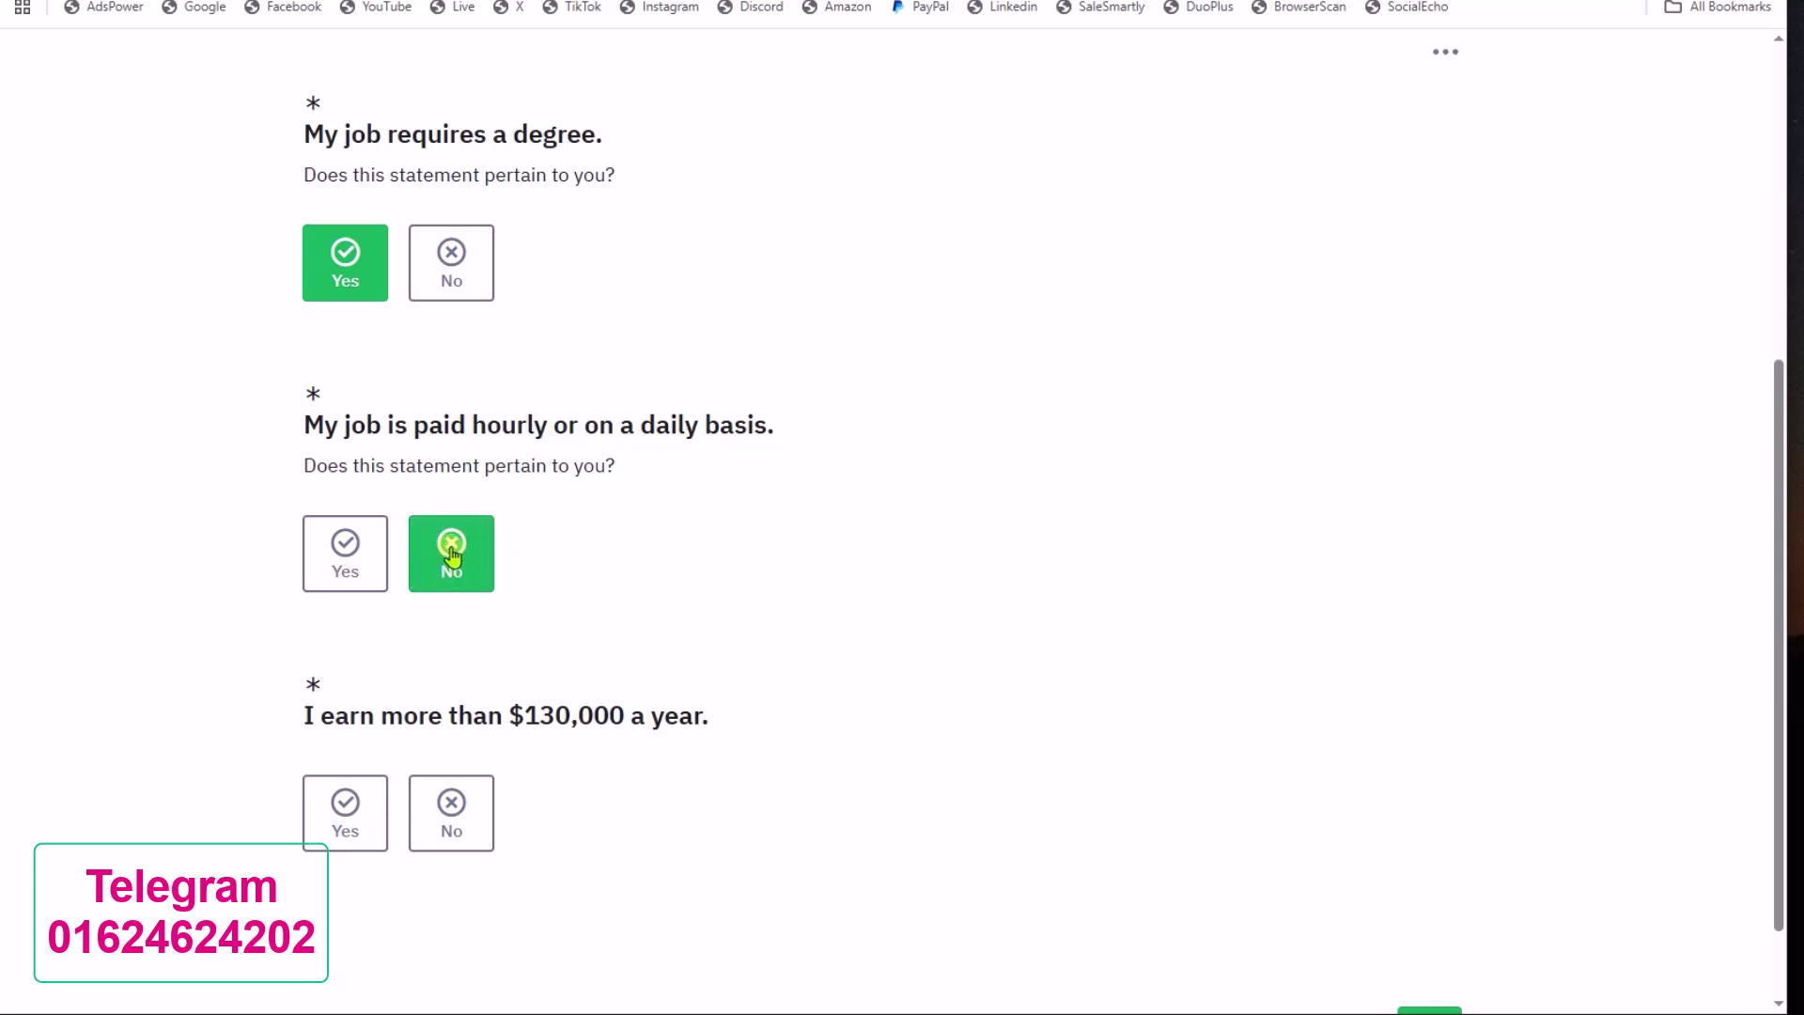
scroll(639, 574, "down", 1)
left_click_drag(517, 606, 628, 602)
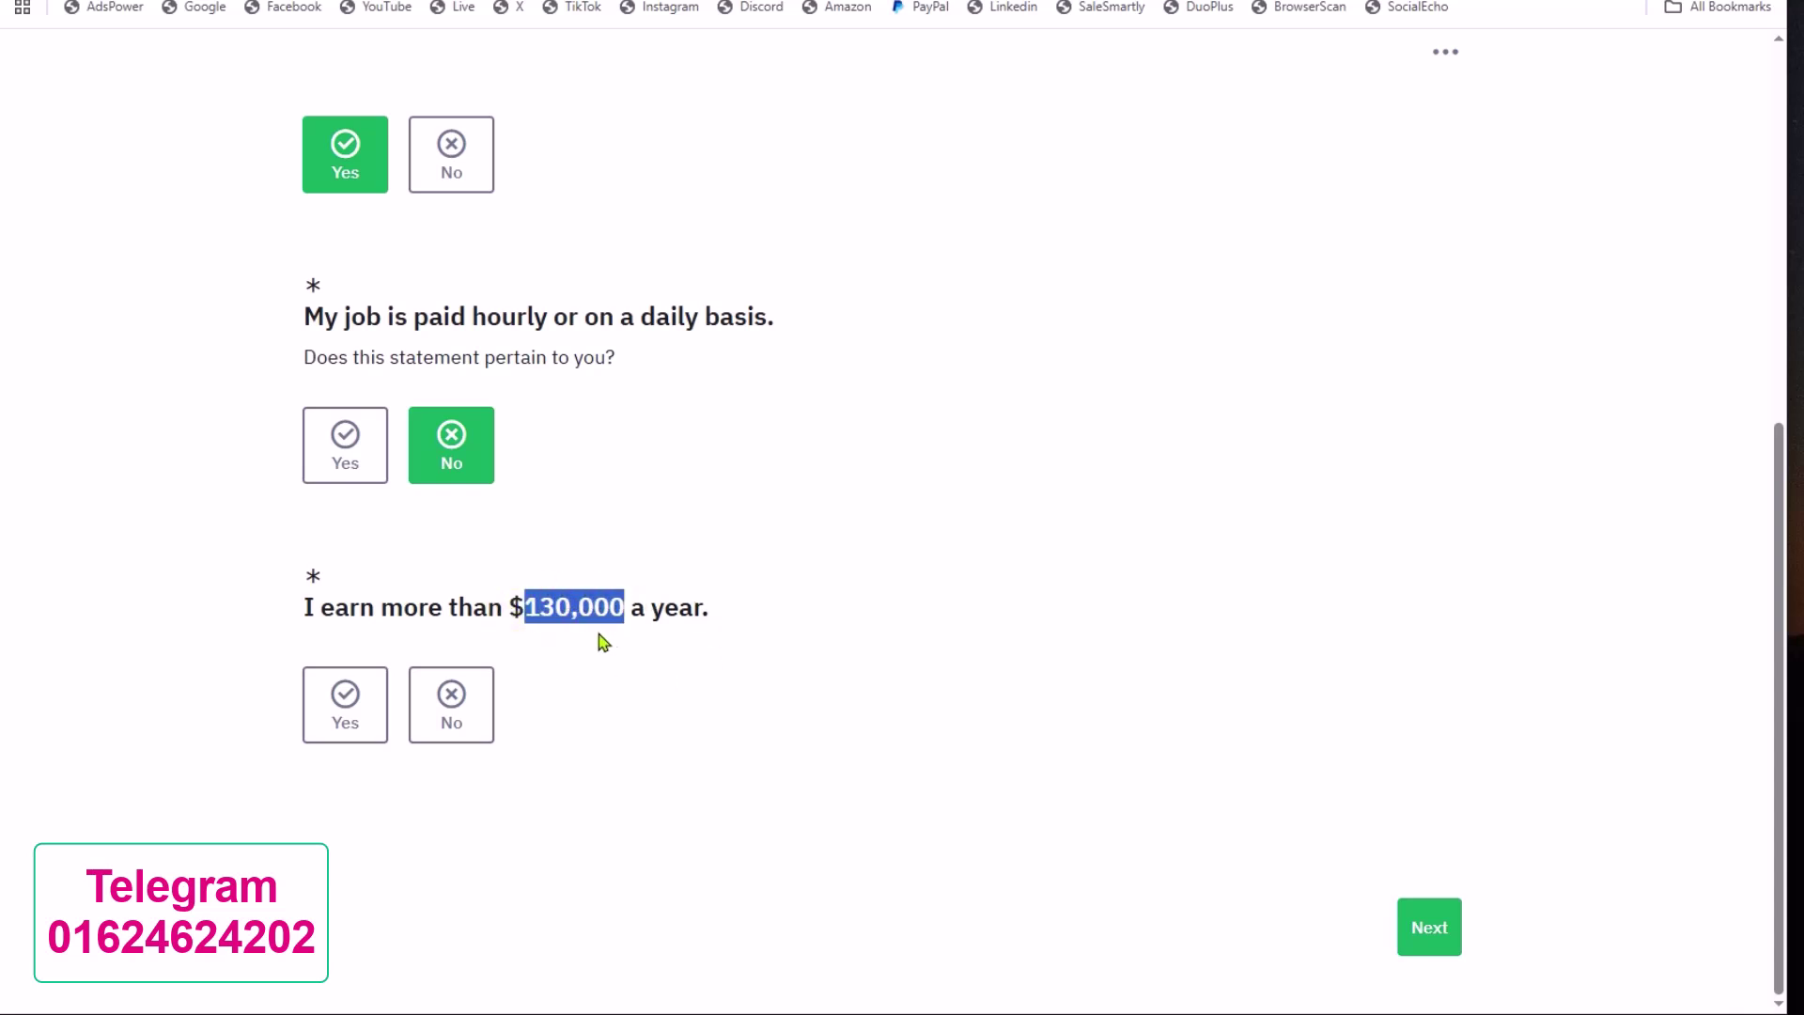
left_click(329, 714)
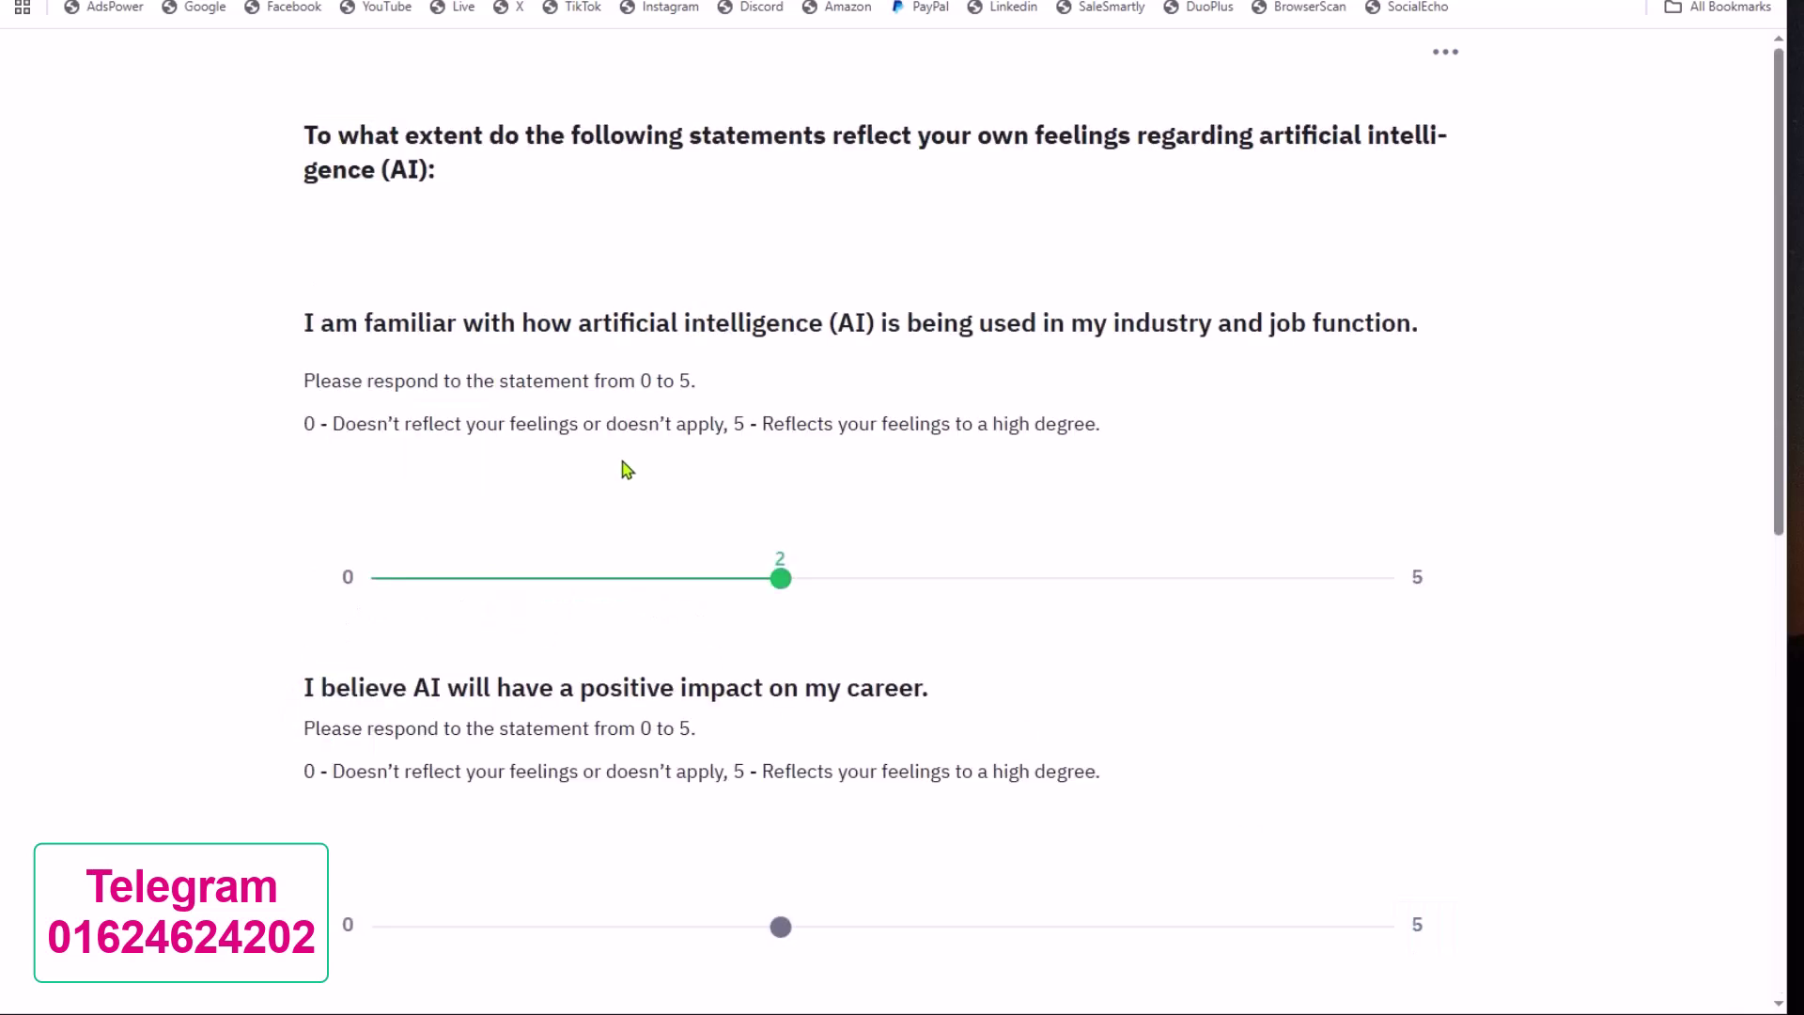
Rate both familiarity with AI in the job function and belief in its positive career impact at 5
left_click_drag(578, 322, 803, 321)
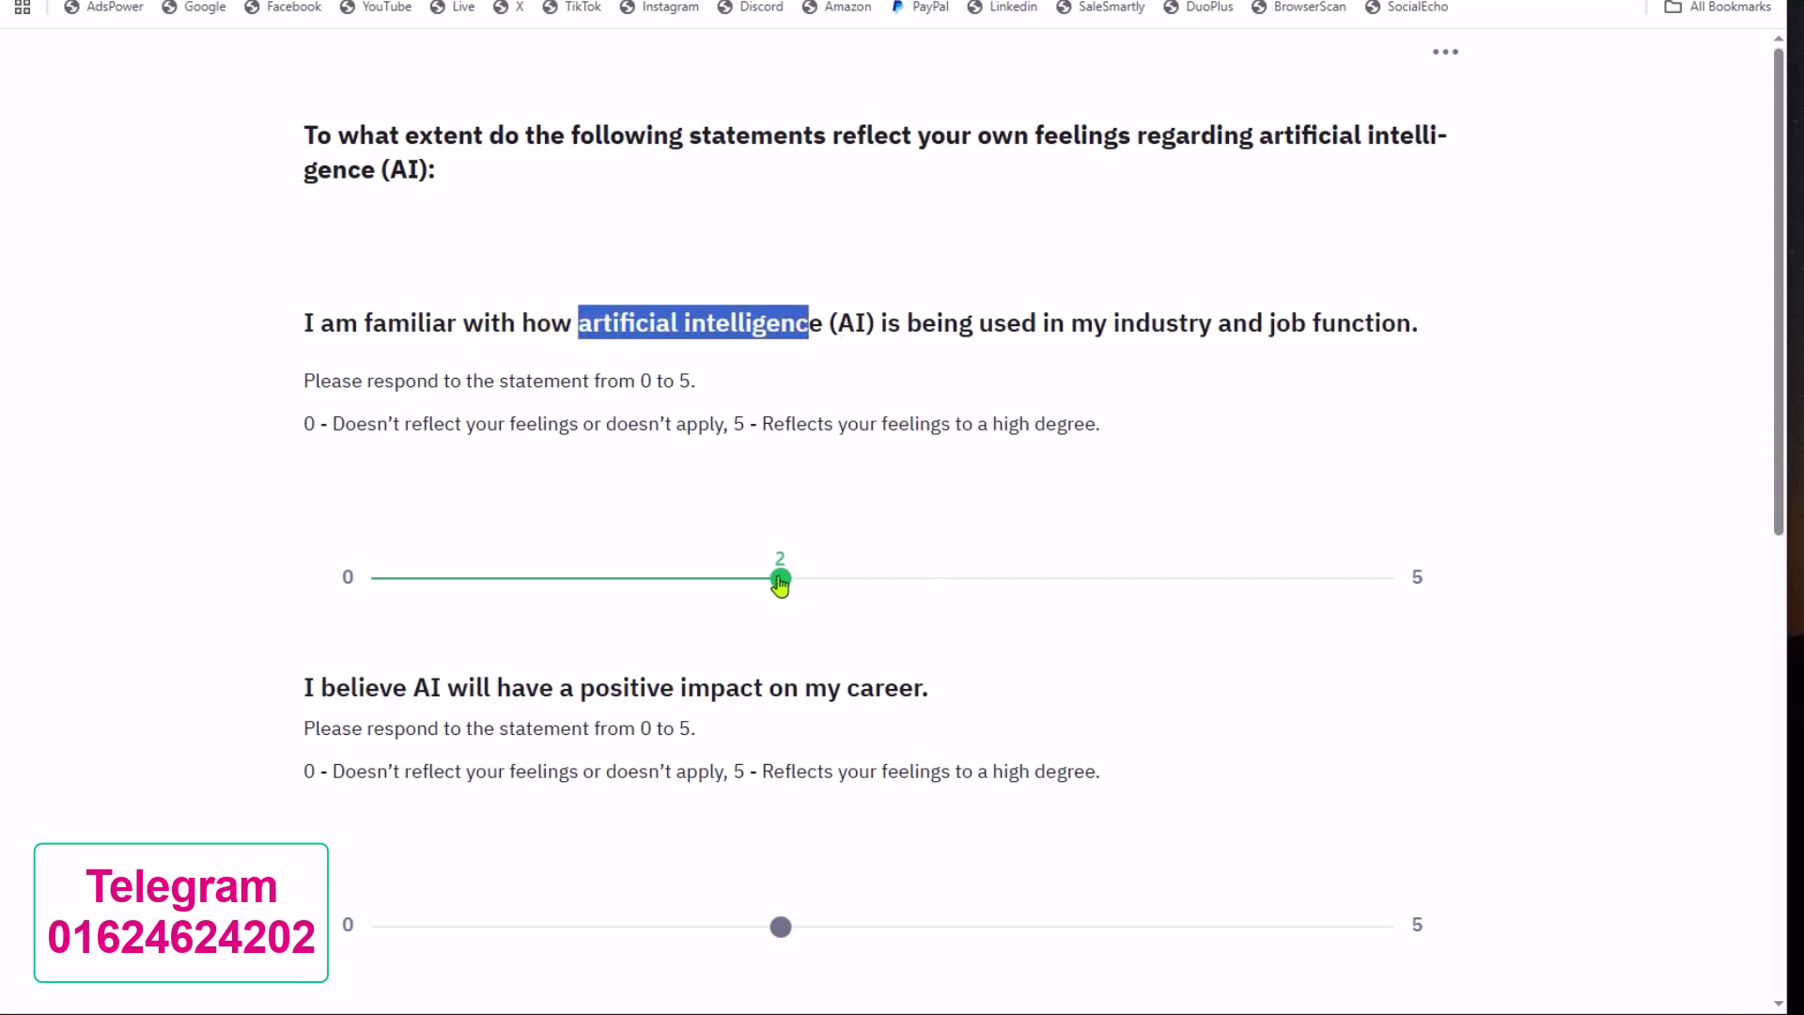
left_click_drag(786, 581, 1352, 580)
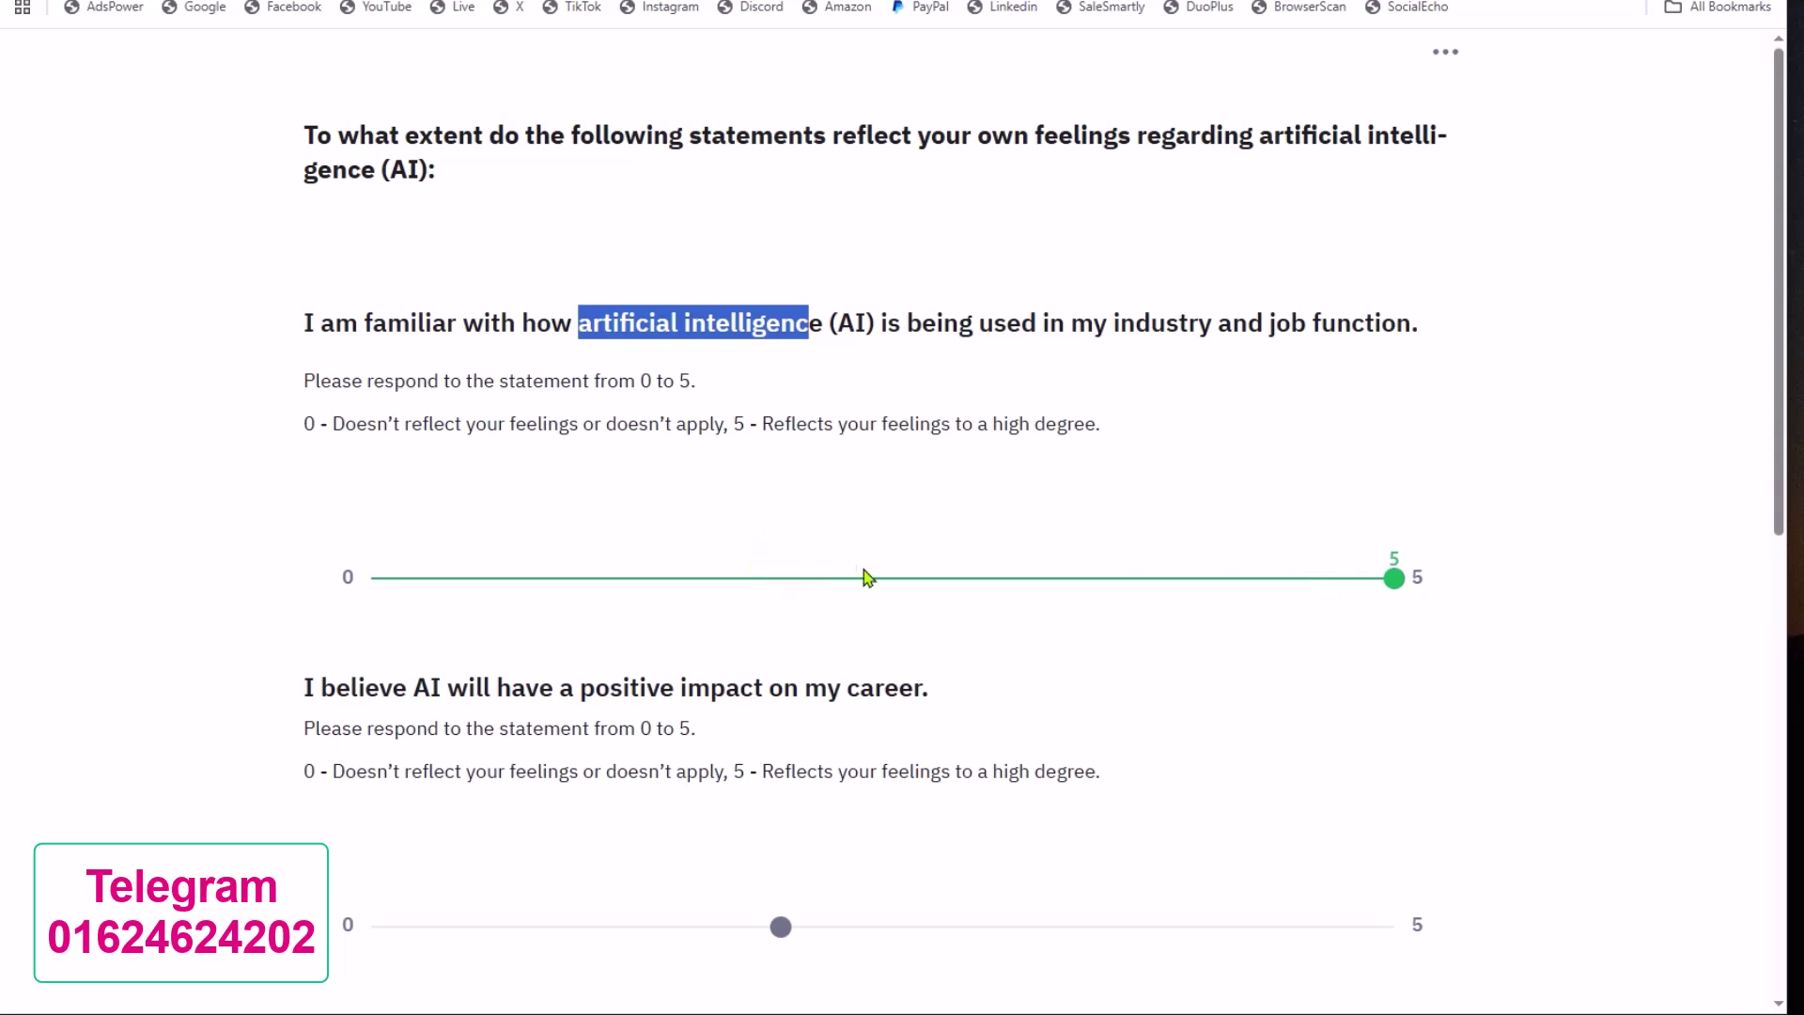
scroll(944, 564, "down", 2)
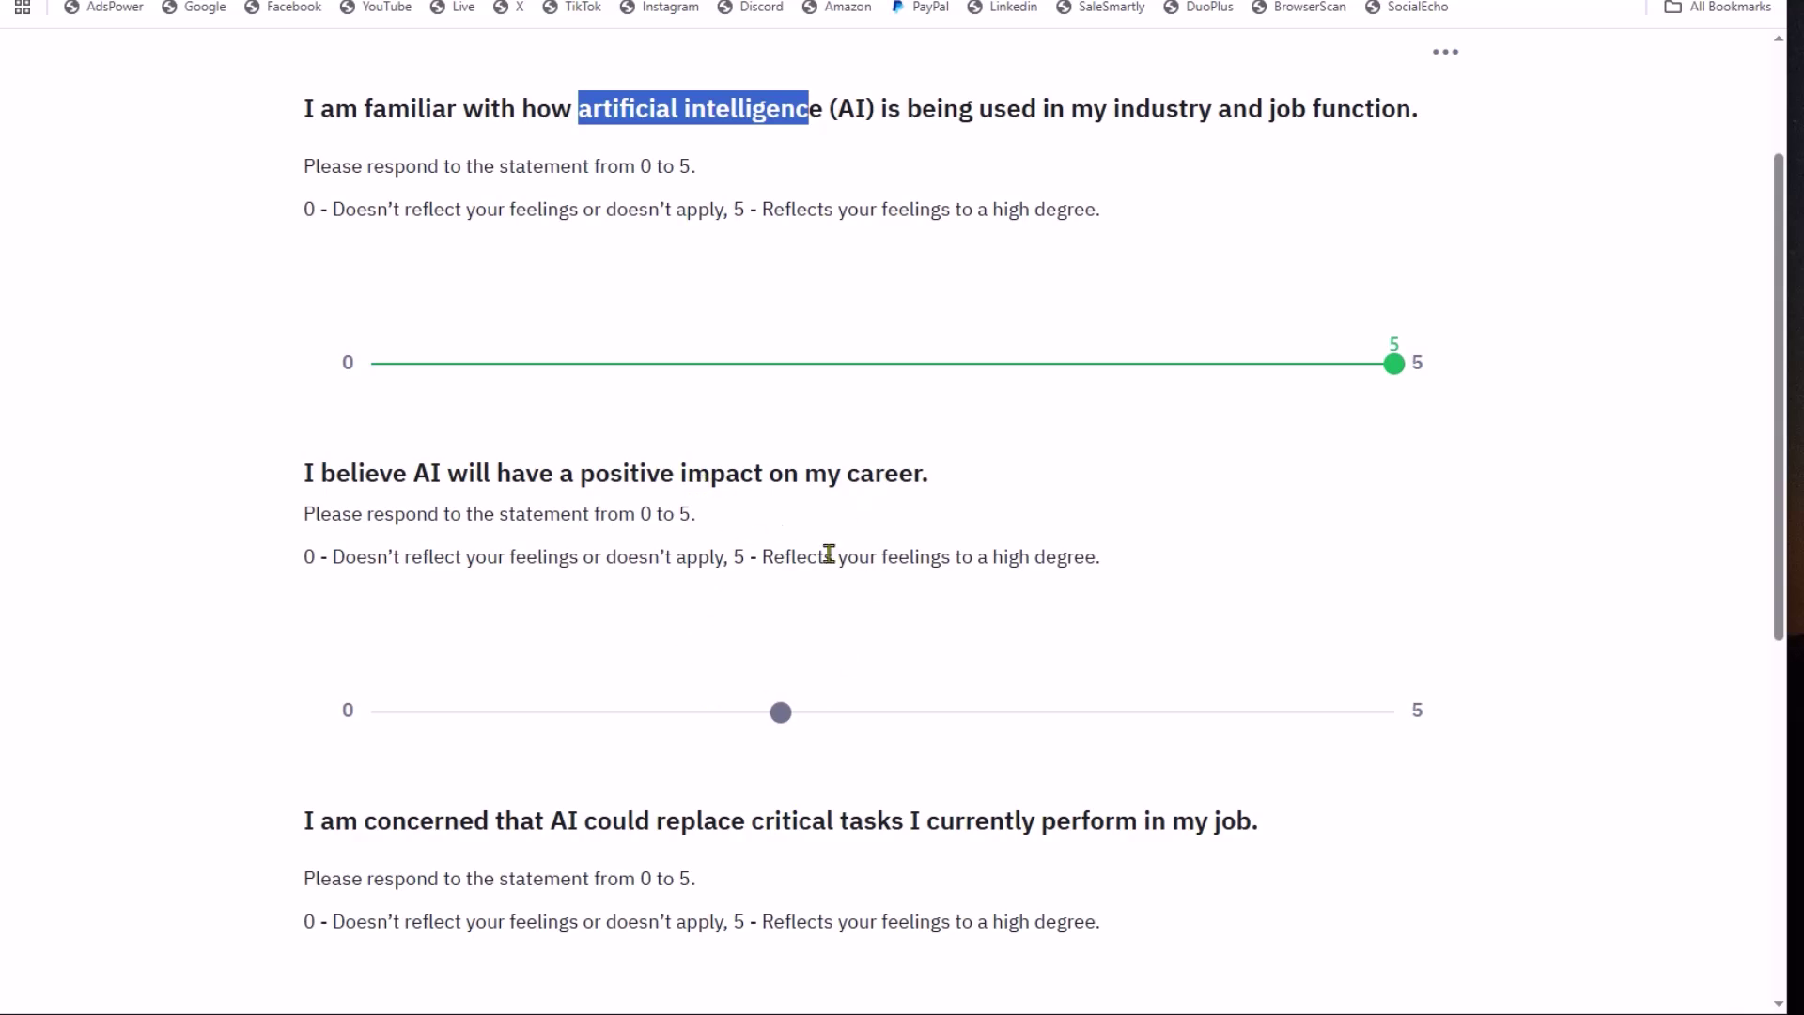
left_click_drag(781, 714, 1349, 721)
Rate the AI task-replacement and career-reshaping statements, and submit the survey with the job insecurity comment left blank
scroll(949, 668, "down", 4)
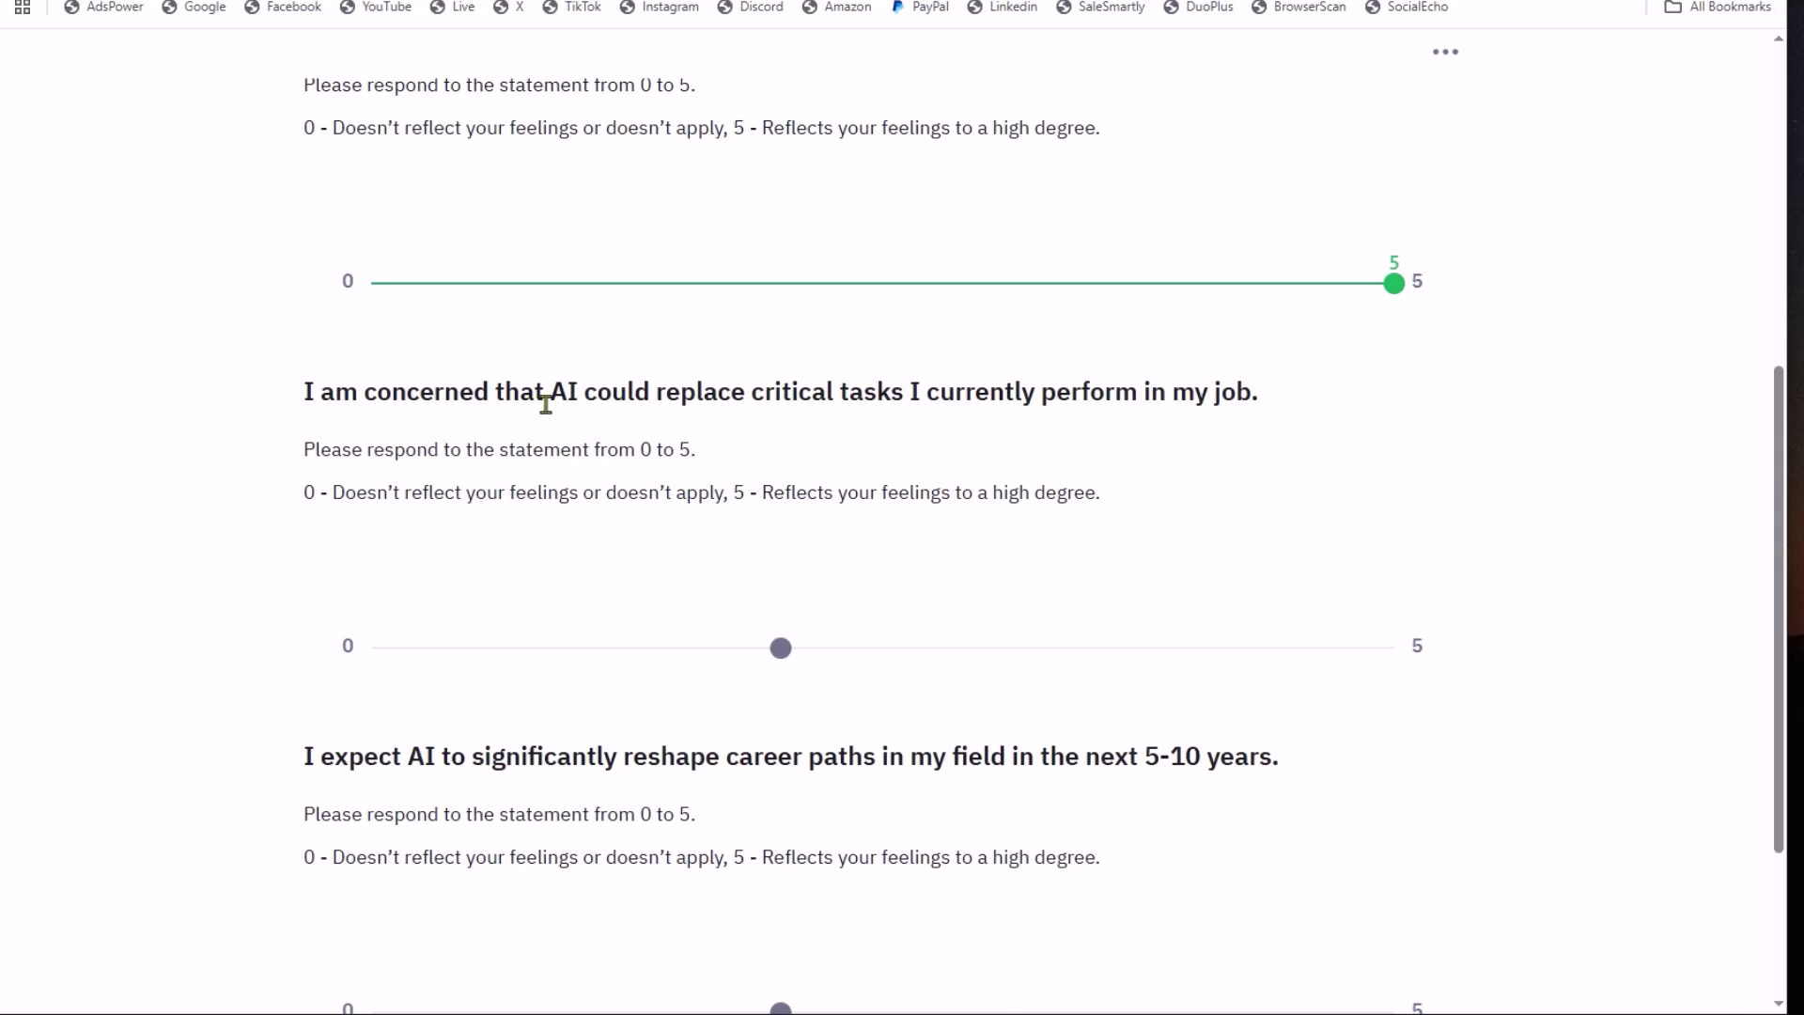
left_click_drag(794, 647, 452, 644)
scroll(560, 563, "down", 3)
mouse_move(780, 729)
left_mouse_down()
mouse_move(1189, 728)
mouse_move(780, 729)
left_mouse_up()
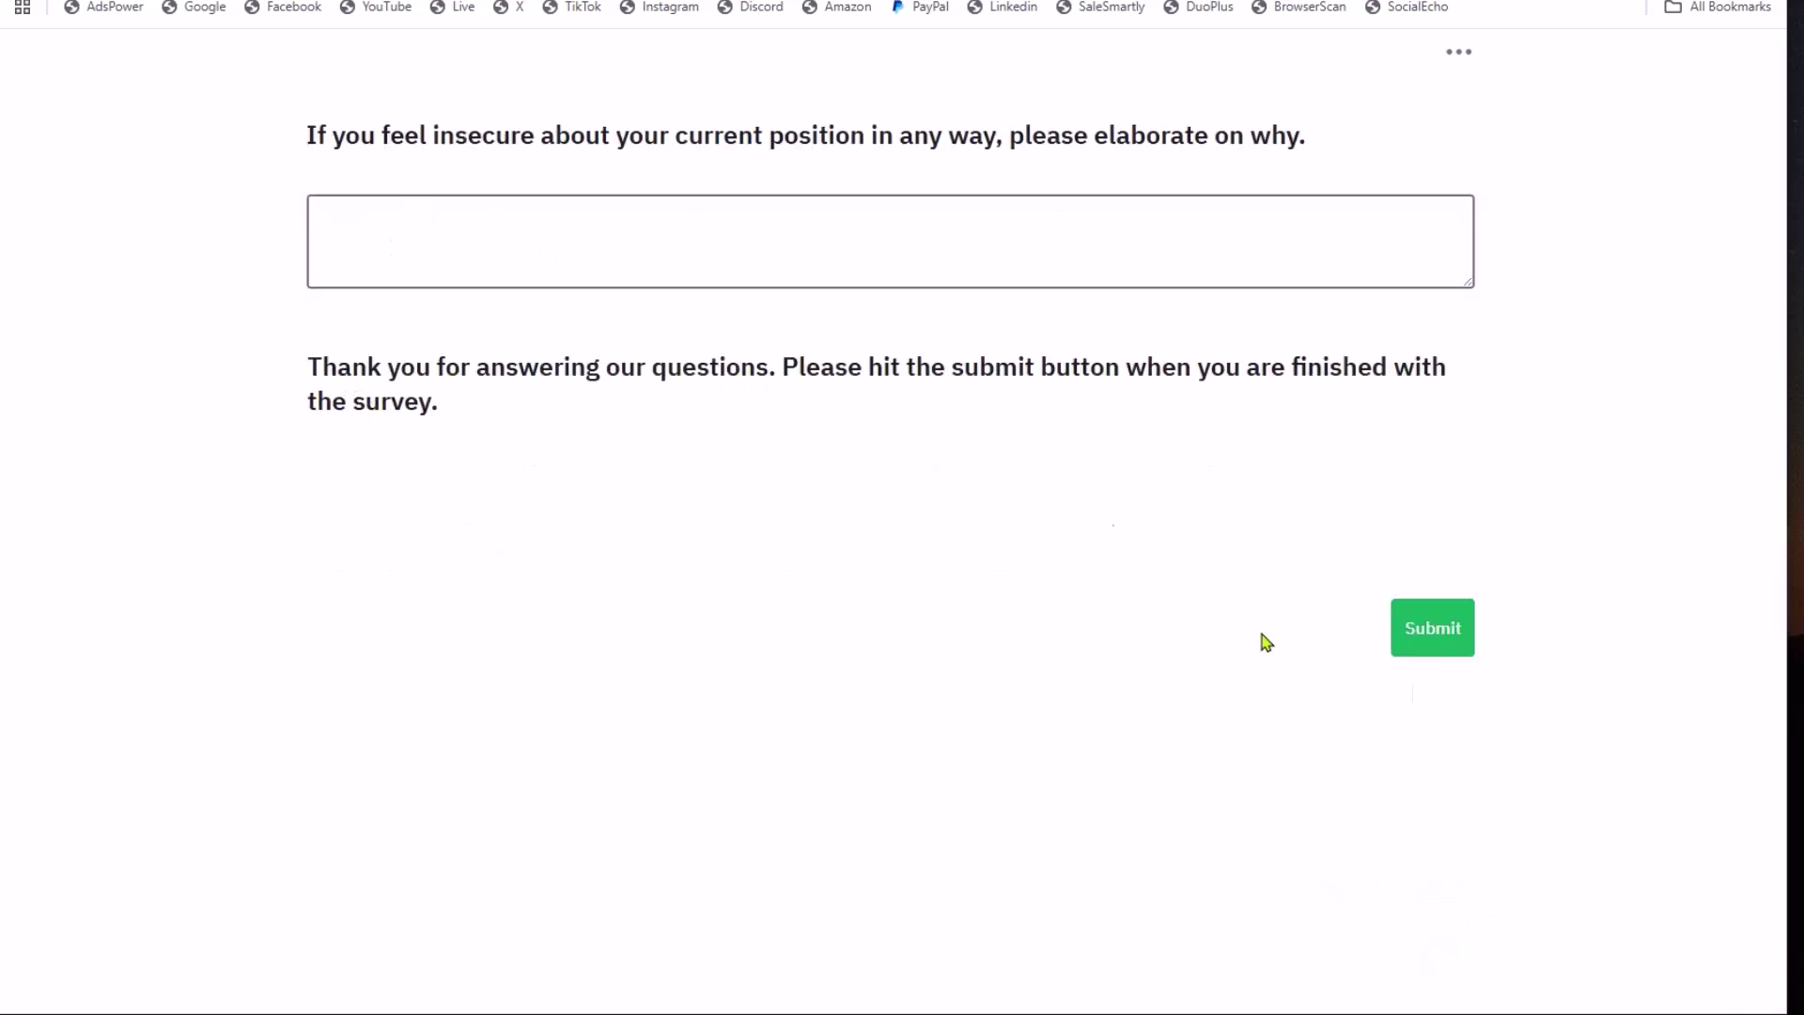
left_click(1420, 627)
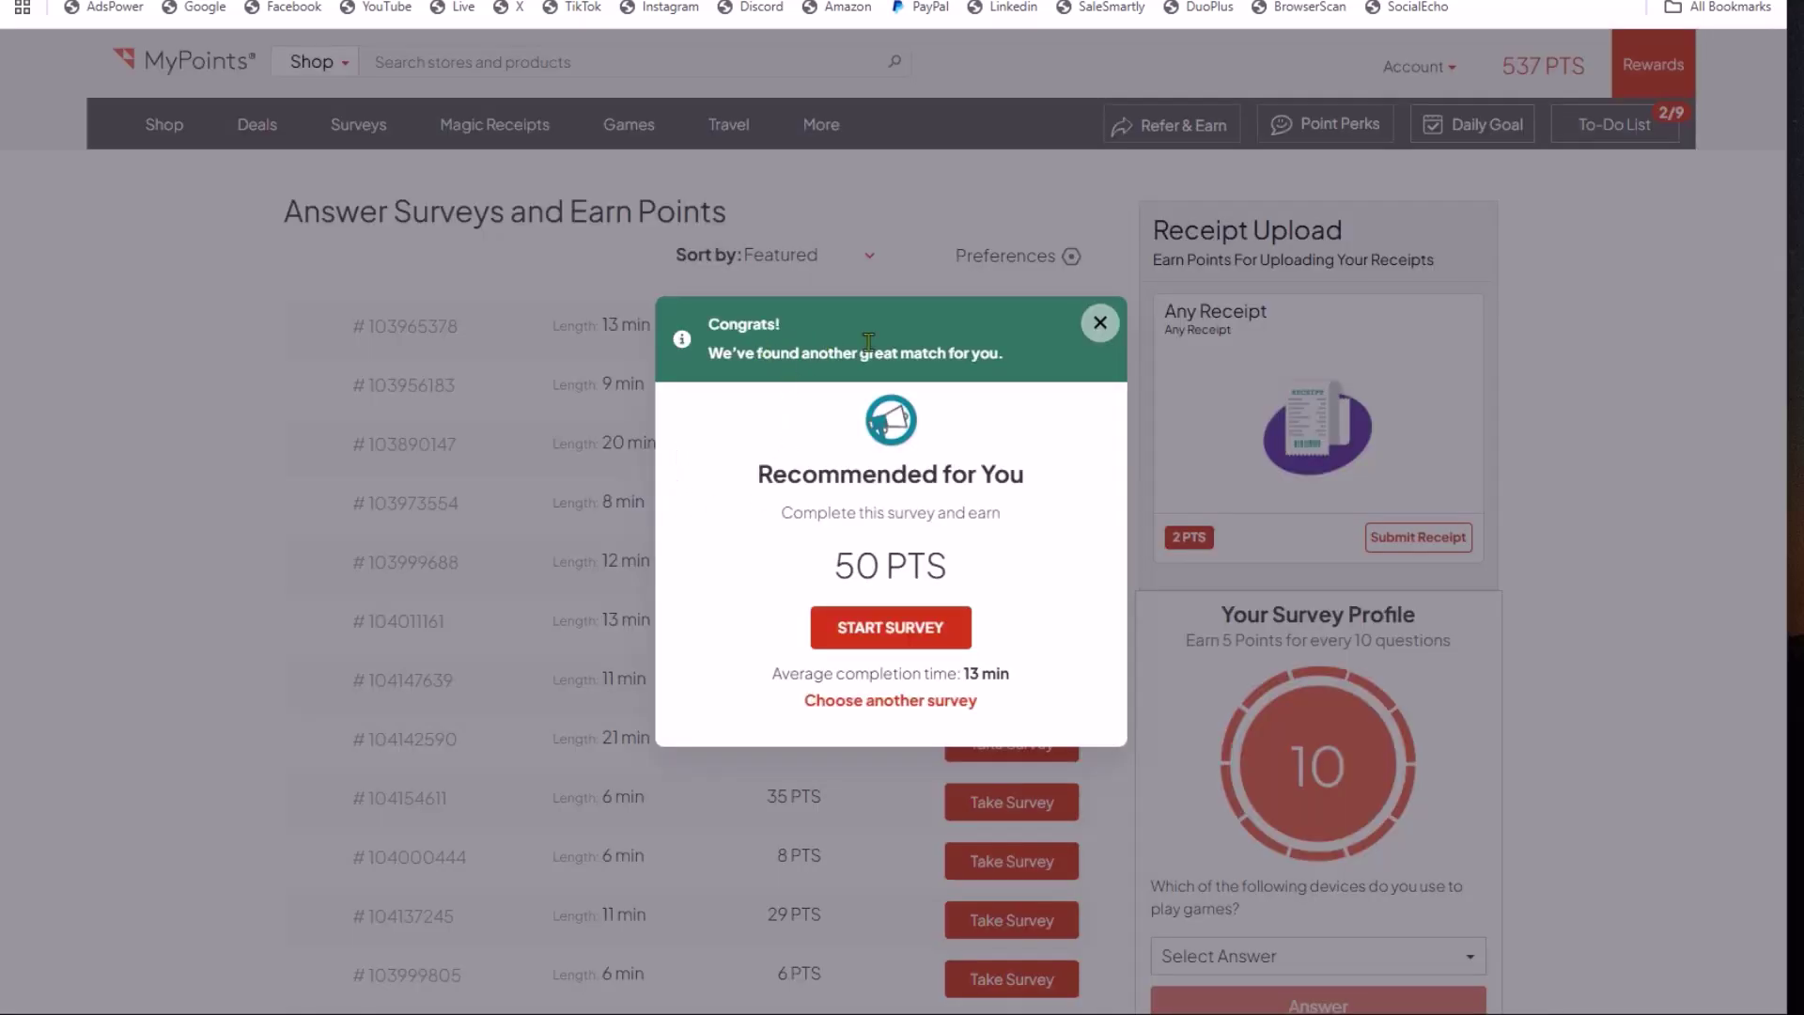
Decline the recommended 50-point survey and check the credited amounts for bonuses and email verification in the account statement
left_click(921, 700)
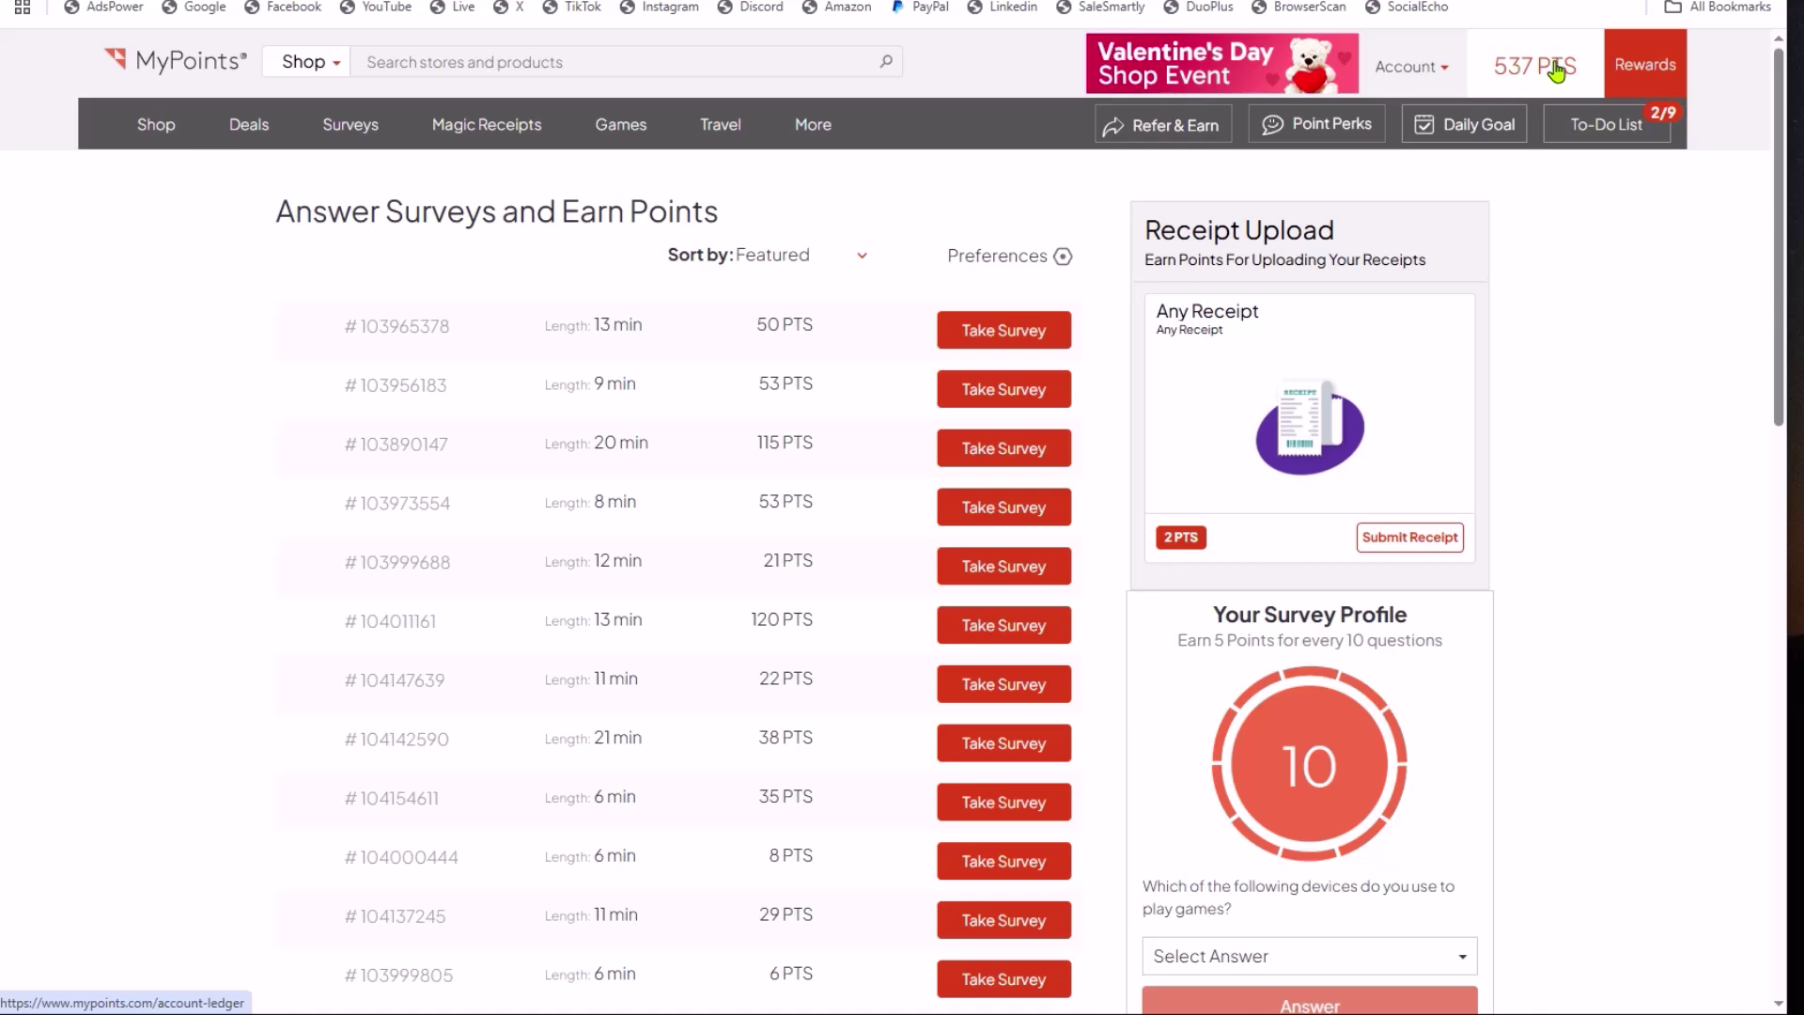
mouse_move(1429, 70)
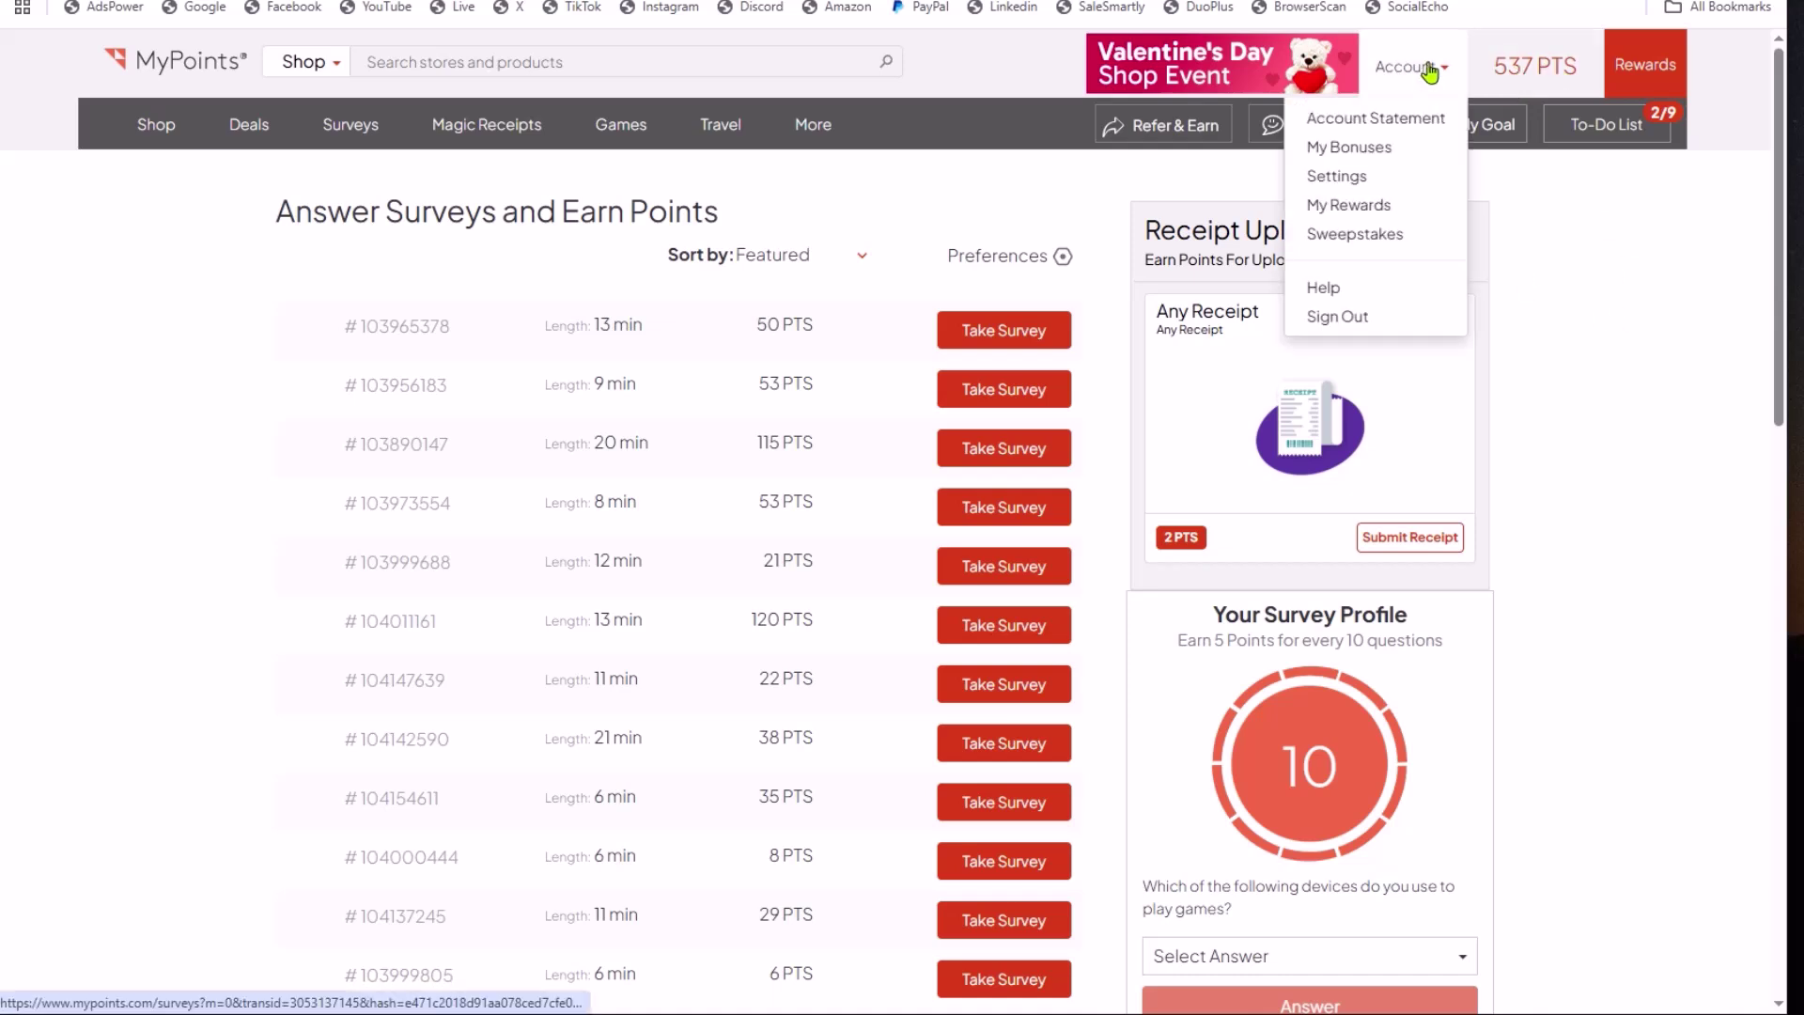
left_click(1393, 122)
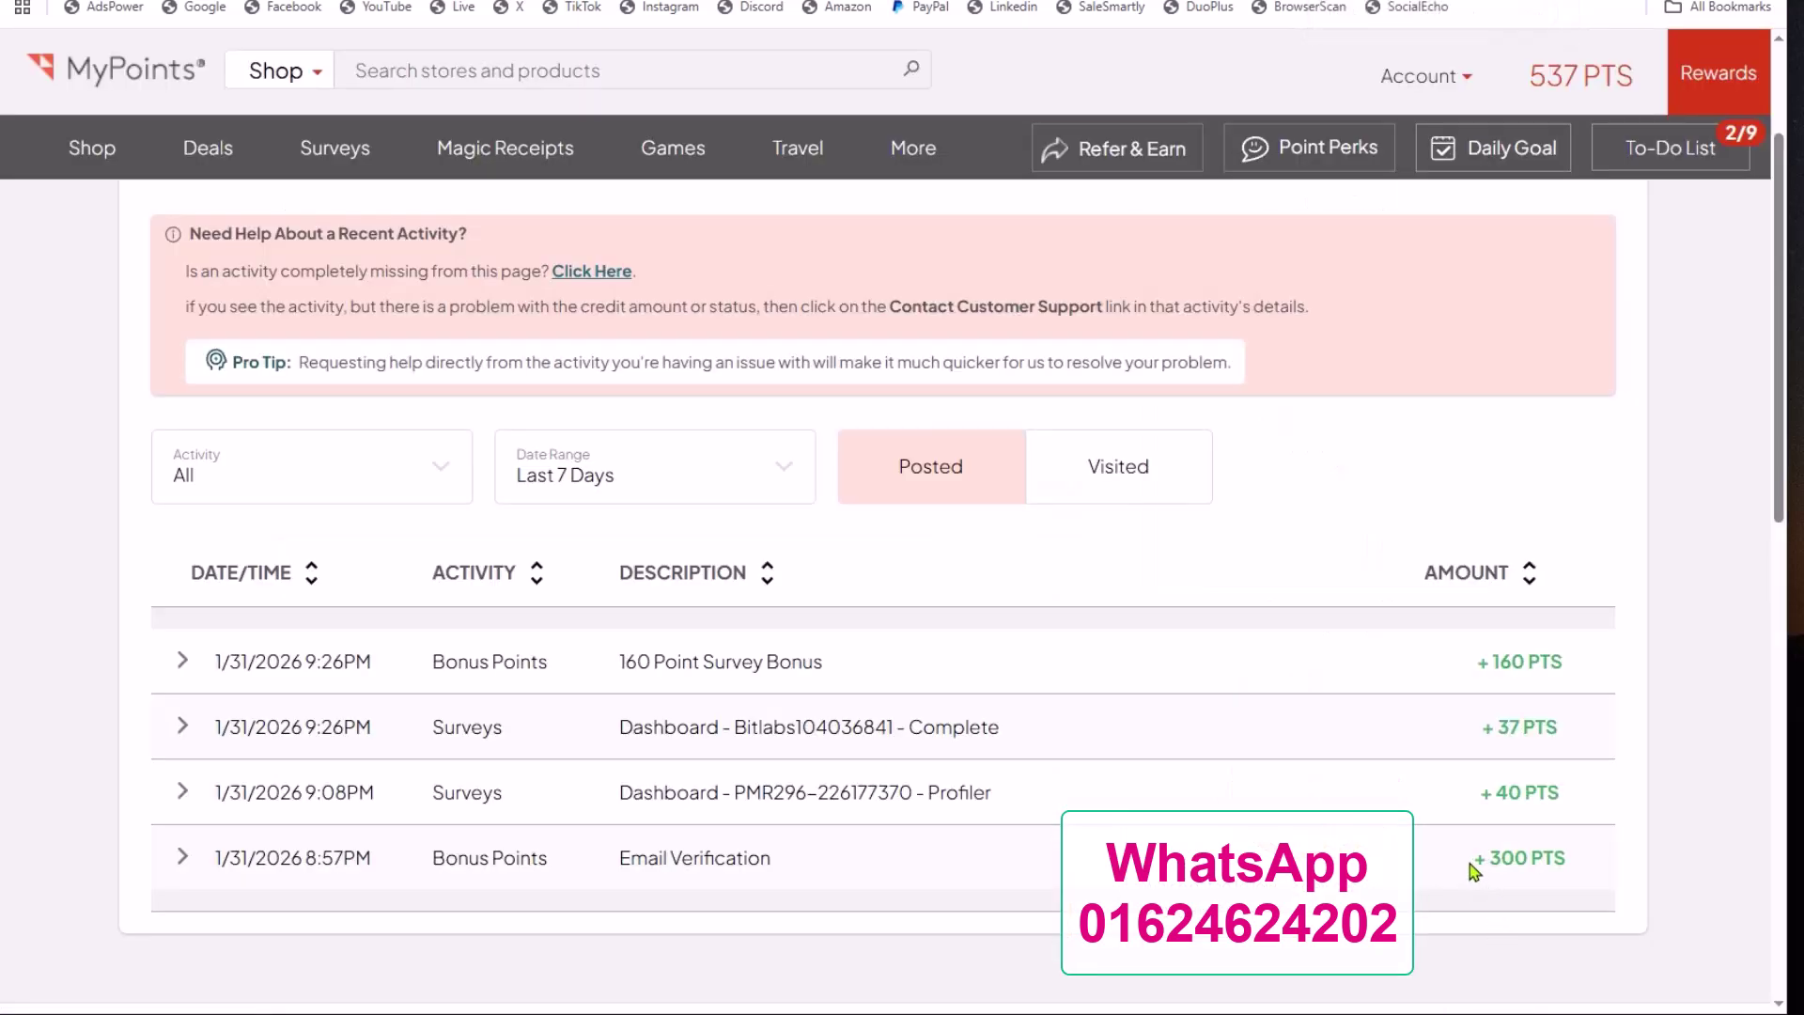
triple_click(1473, 866)
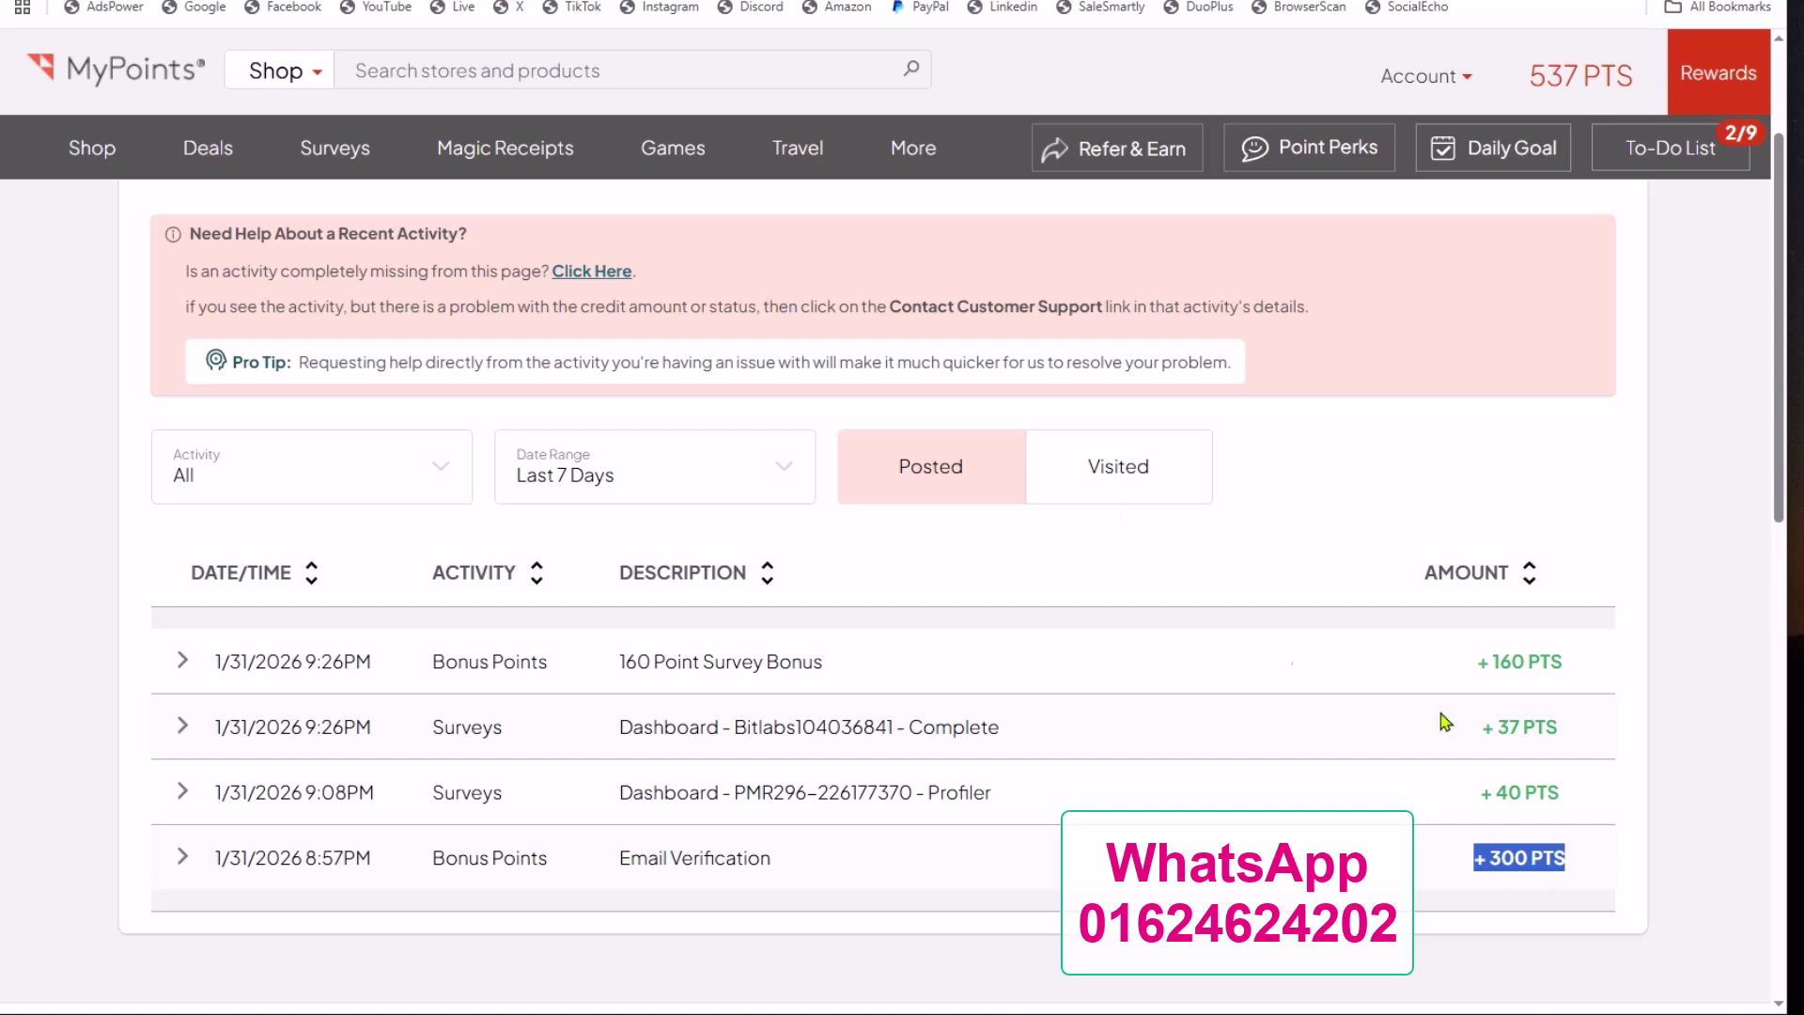
triple_click(1477, 669)
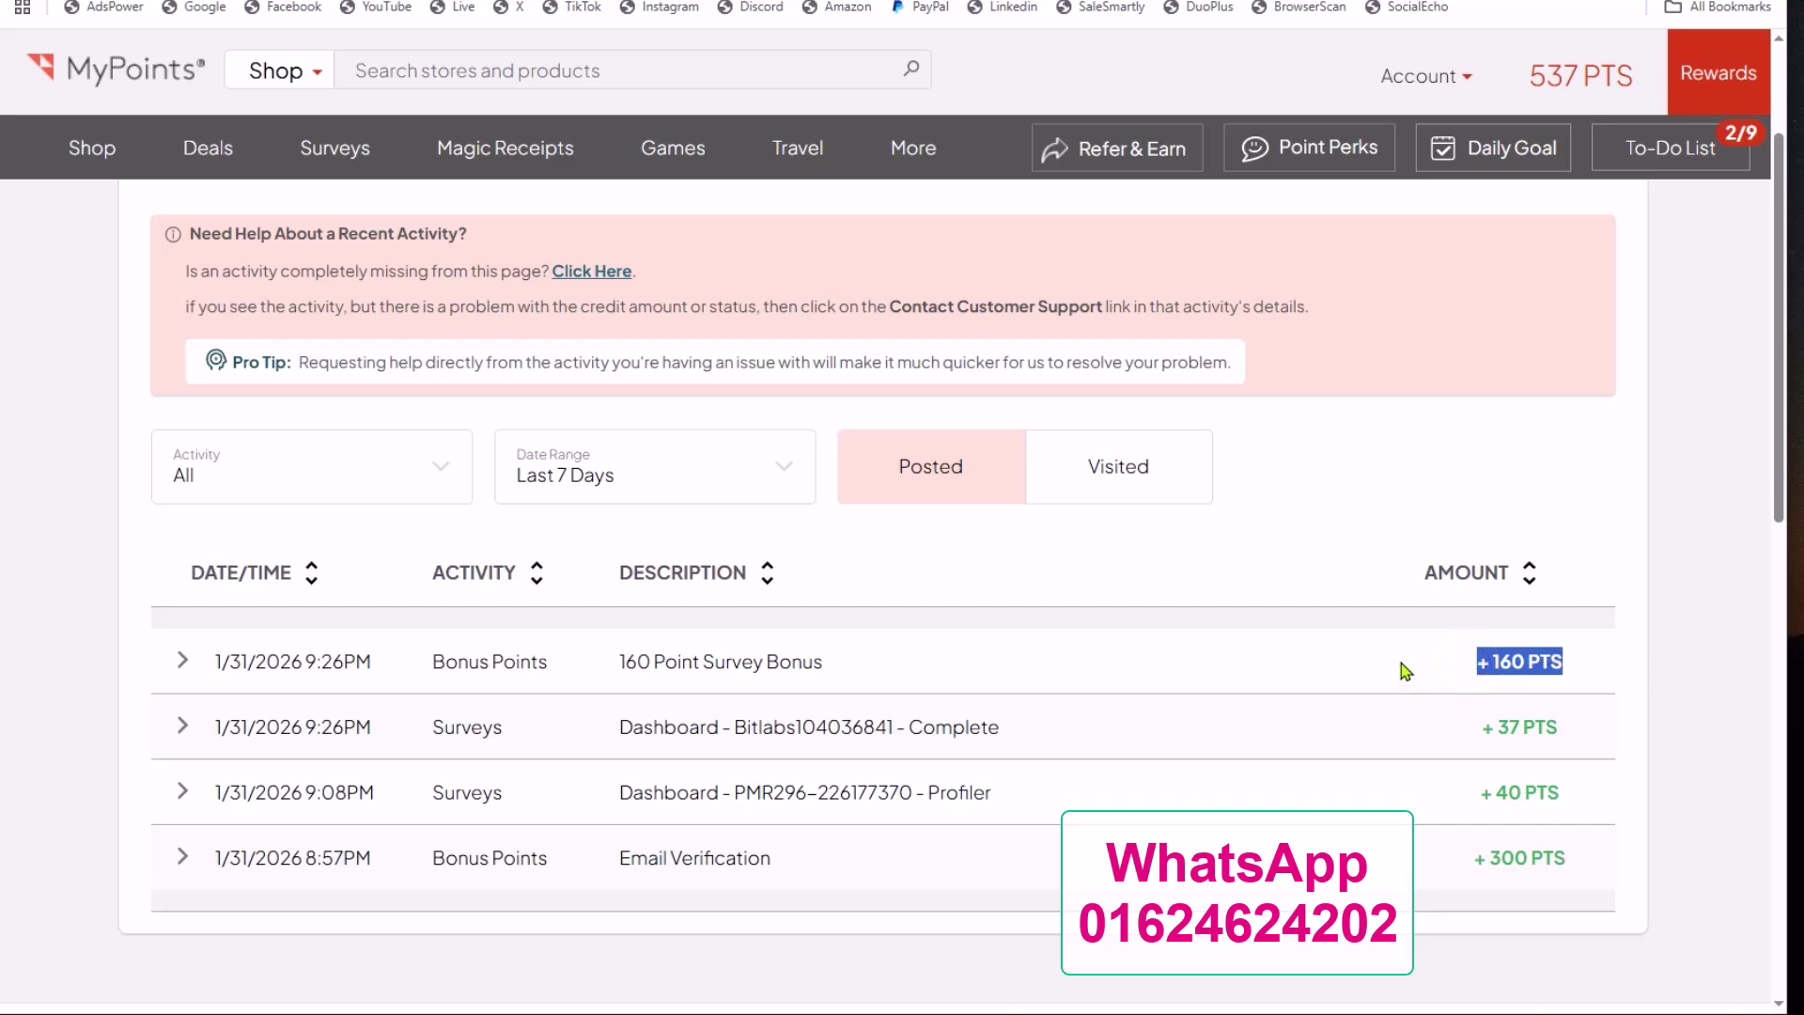
left_click_drag(1471, 858, 1588, 862)
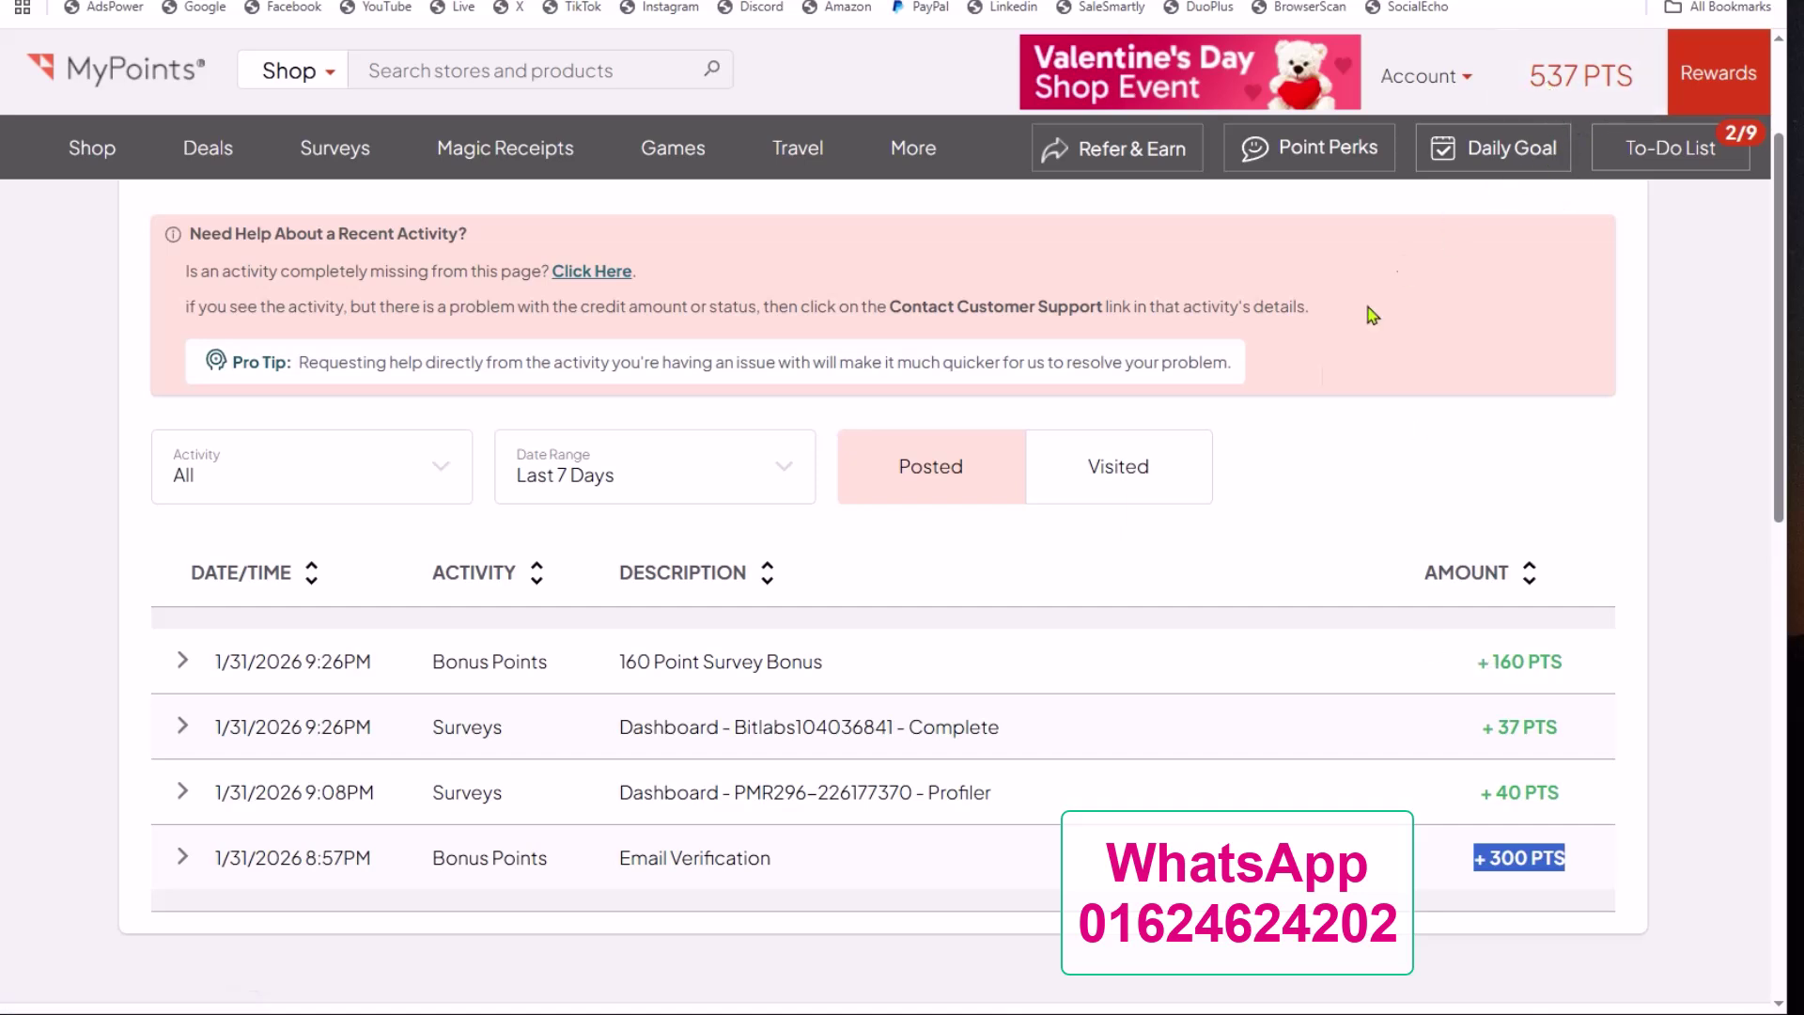
Return to the surveys, dismiss the recommended 50-point offer, and examine the lengths and point values of the listed surveys
left_click(331, 152)
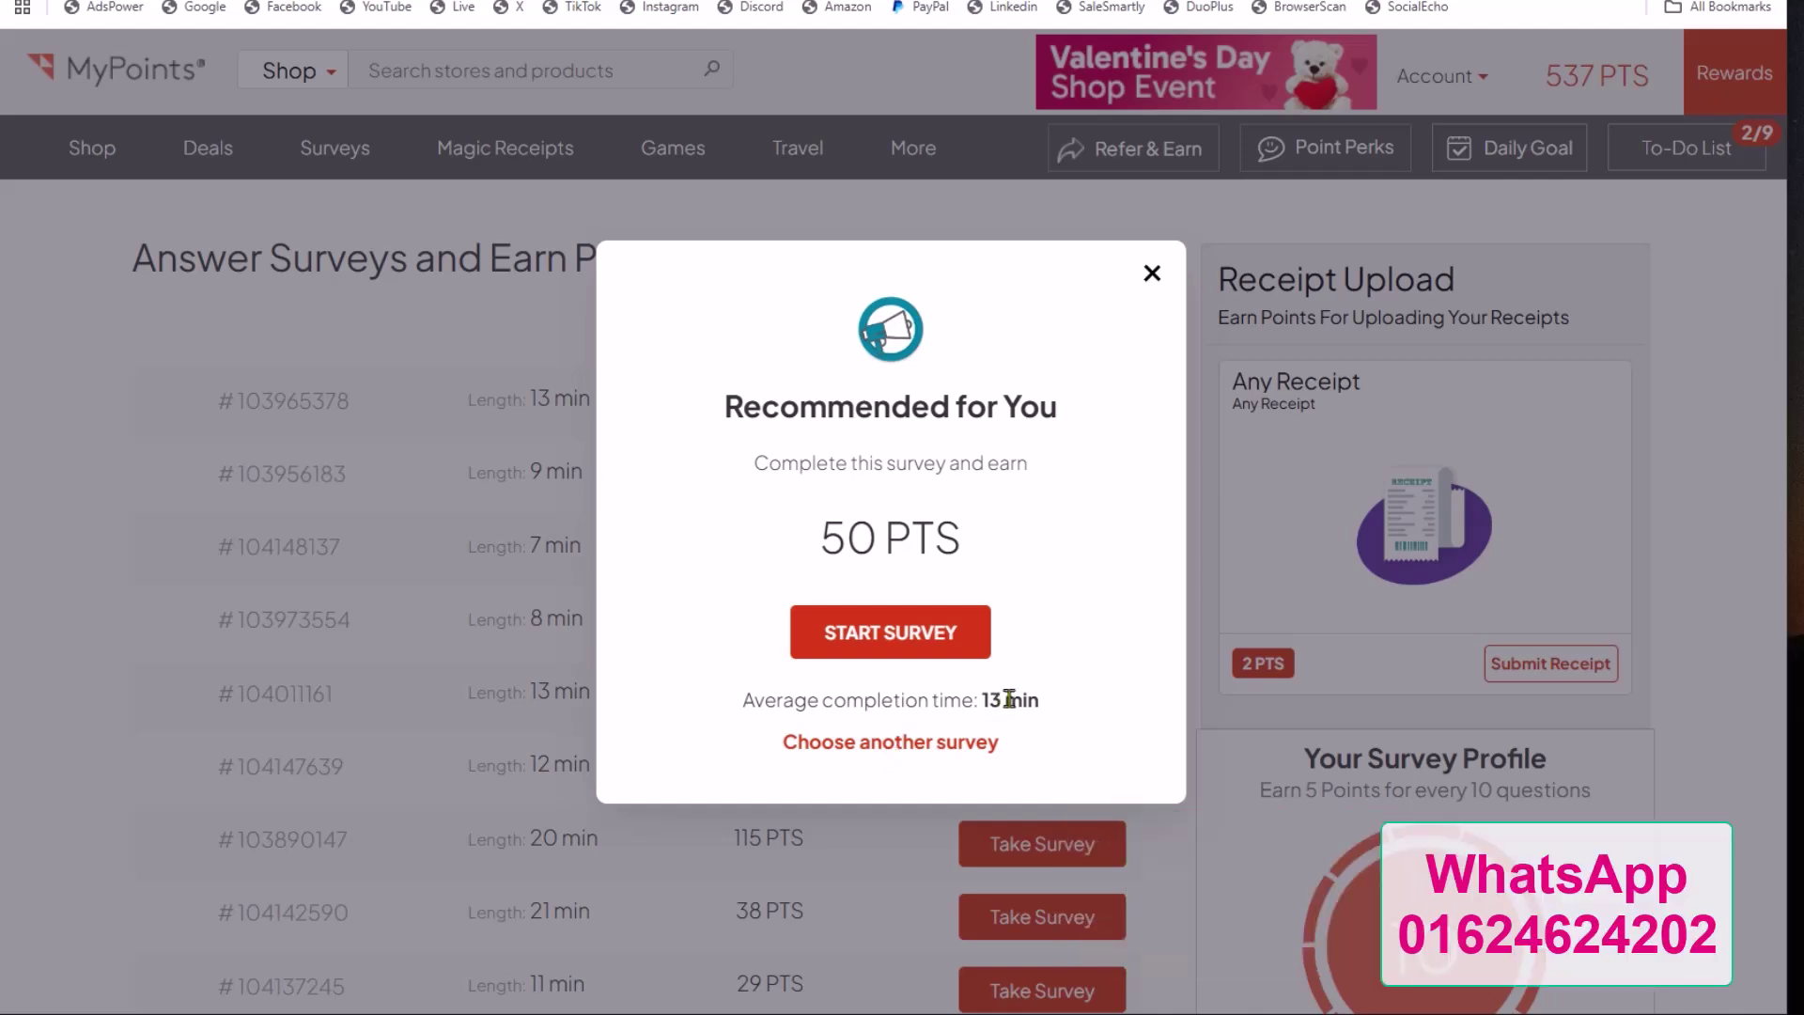
left_click_drag(830, 547, 1064, 546)
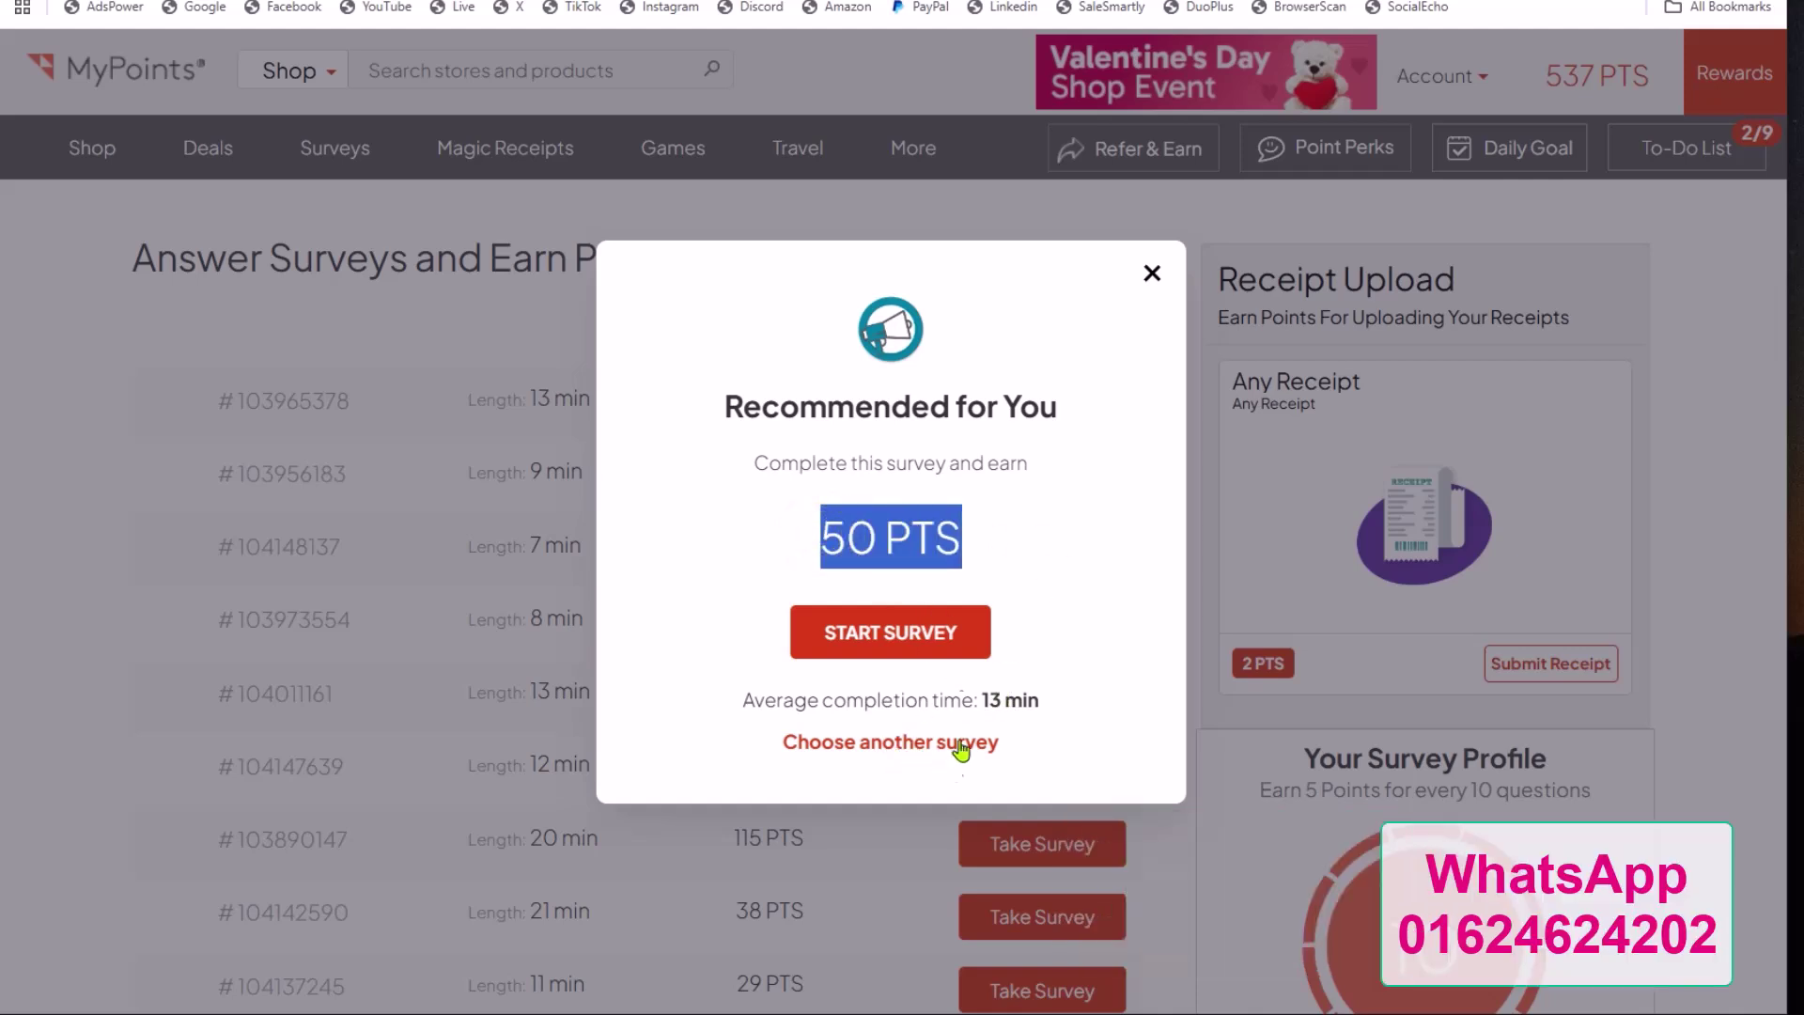
left_click(920, 743)
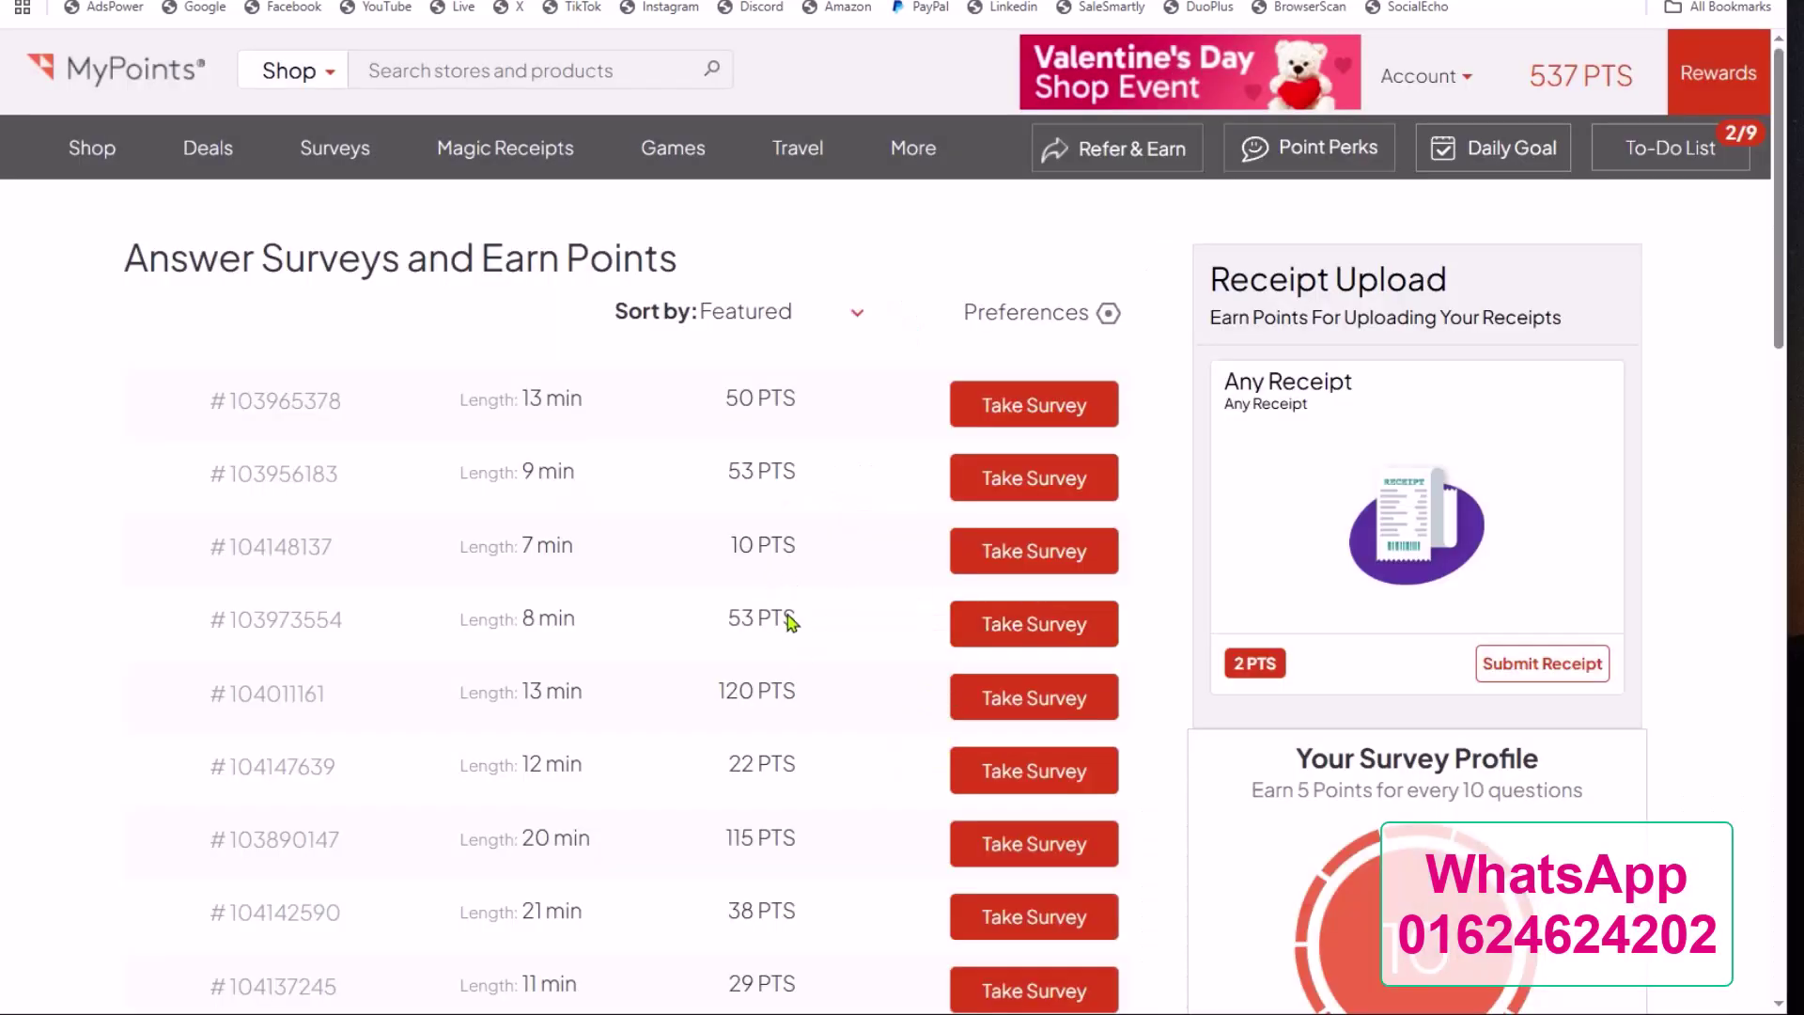
scroll(794, 704, "down", 5)
scroll(806, 724, "down", 7)
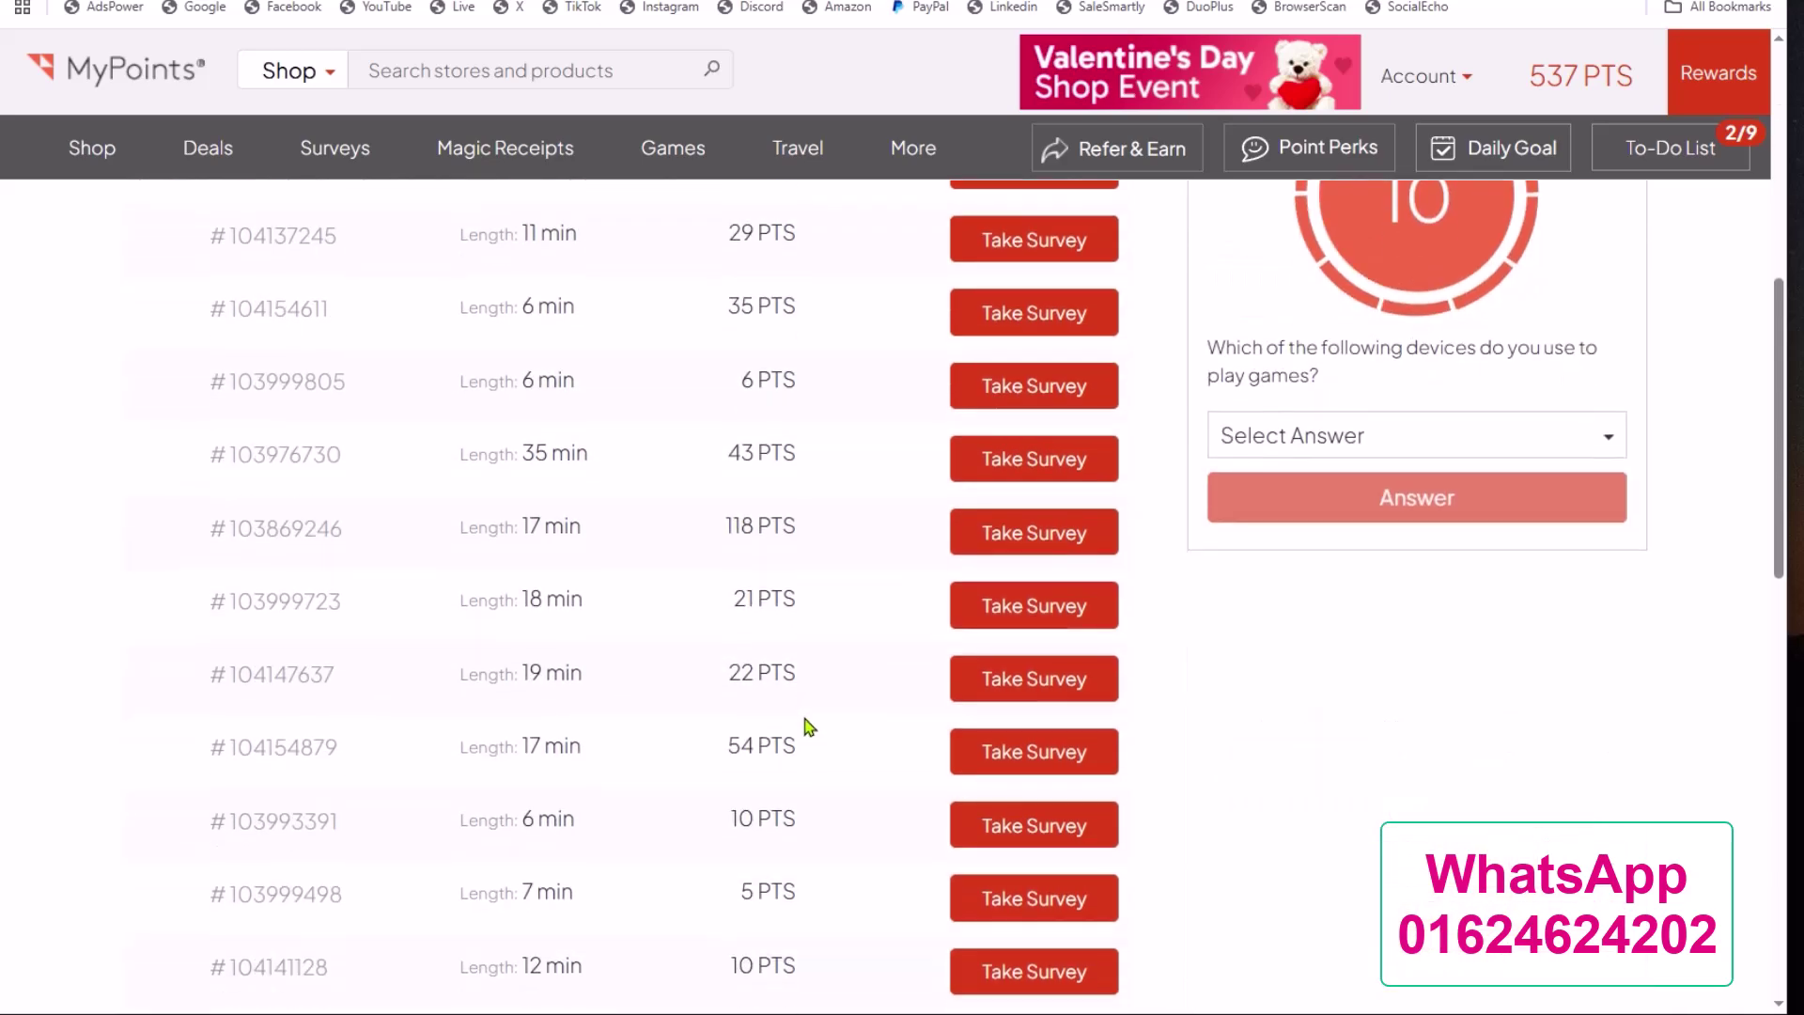
scroll(803, 724, "up", 4)
scroll(798, 723, "up", 8)
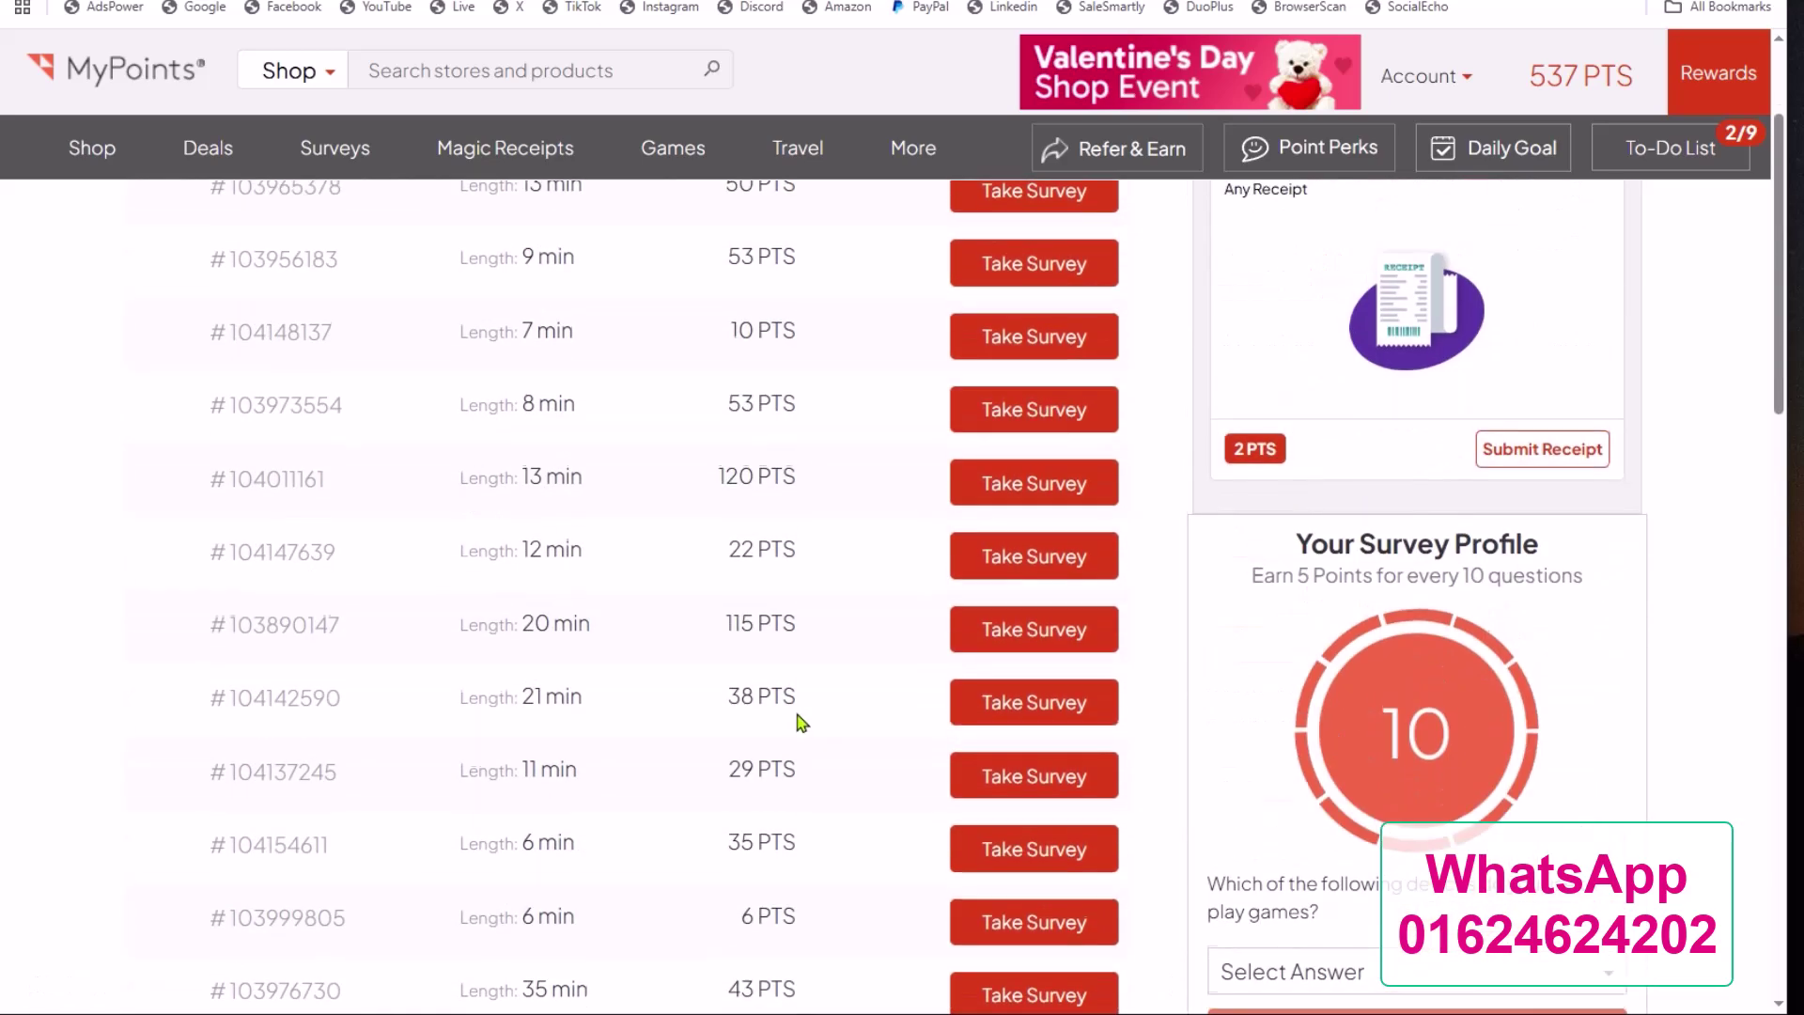
scroll(826, 475, "down", 3)
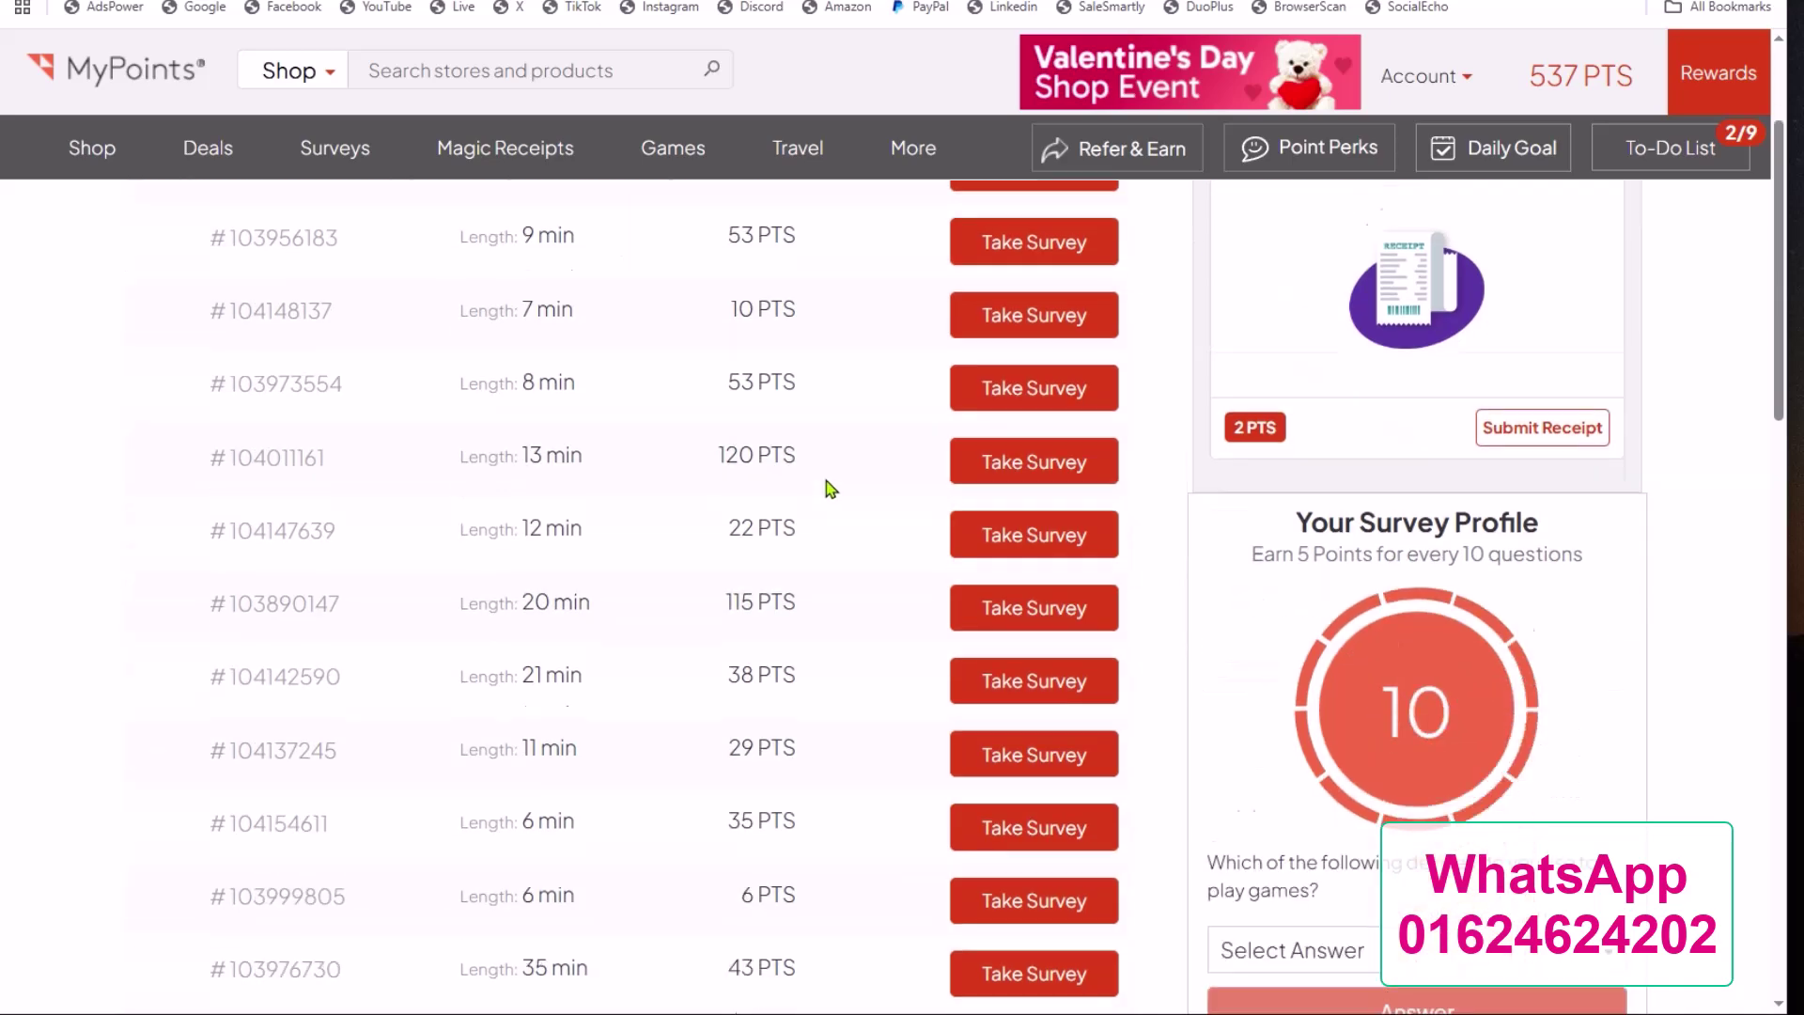
scroll(831, 502, "up", 3)
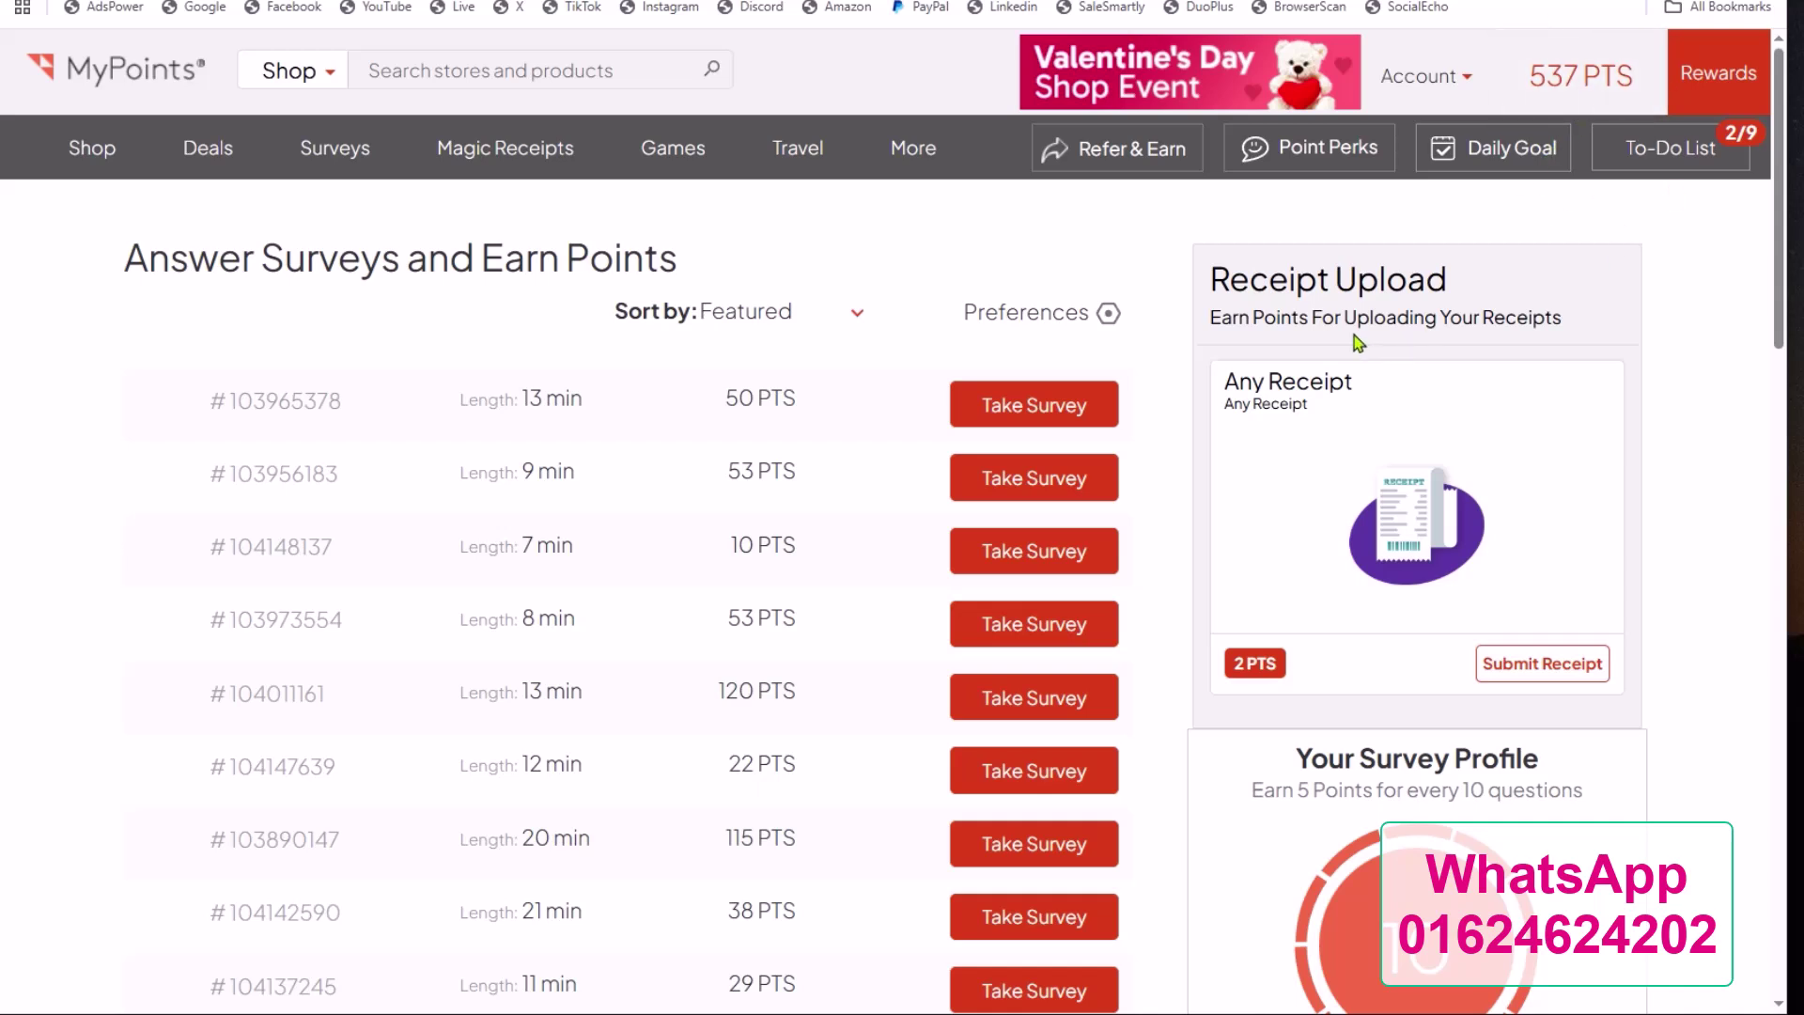
Open the rewards page, expand the exclusive offers to review the gift cards and their point costs, and collapse them again
left_click(1704, 82)
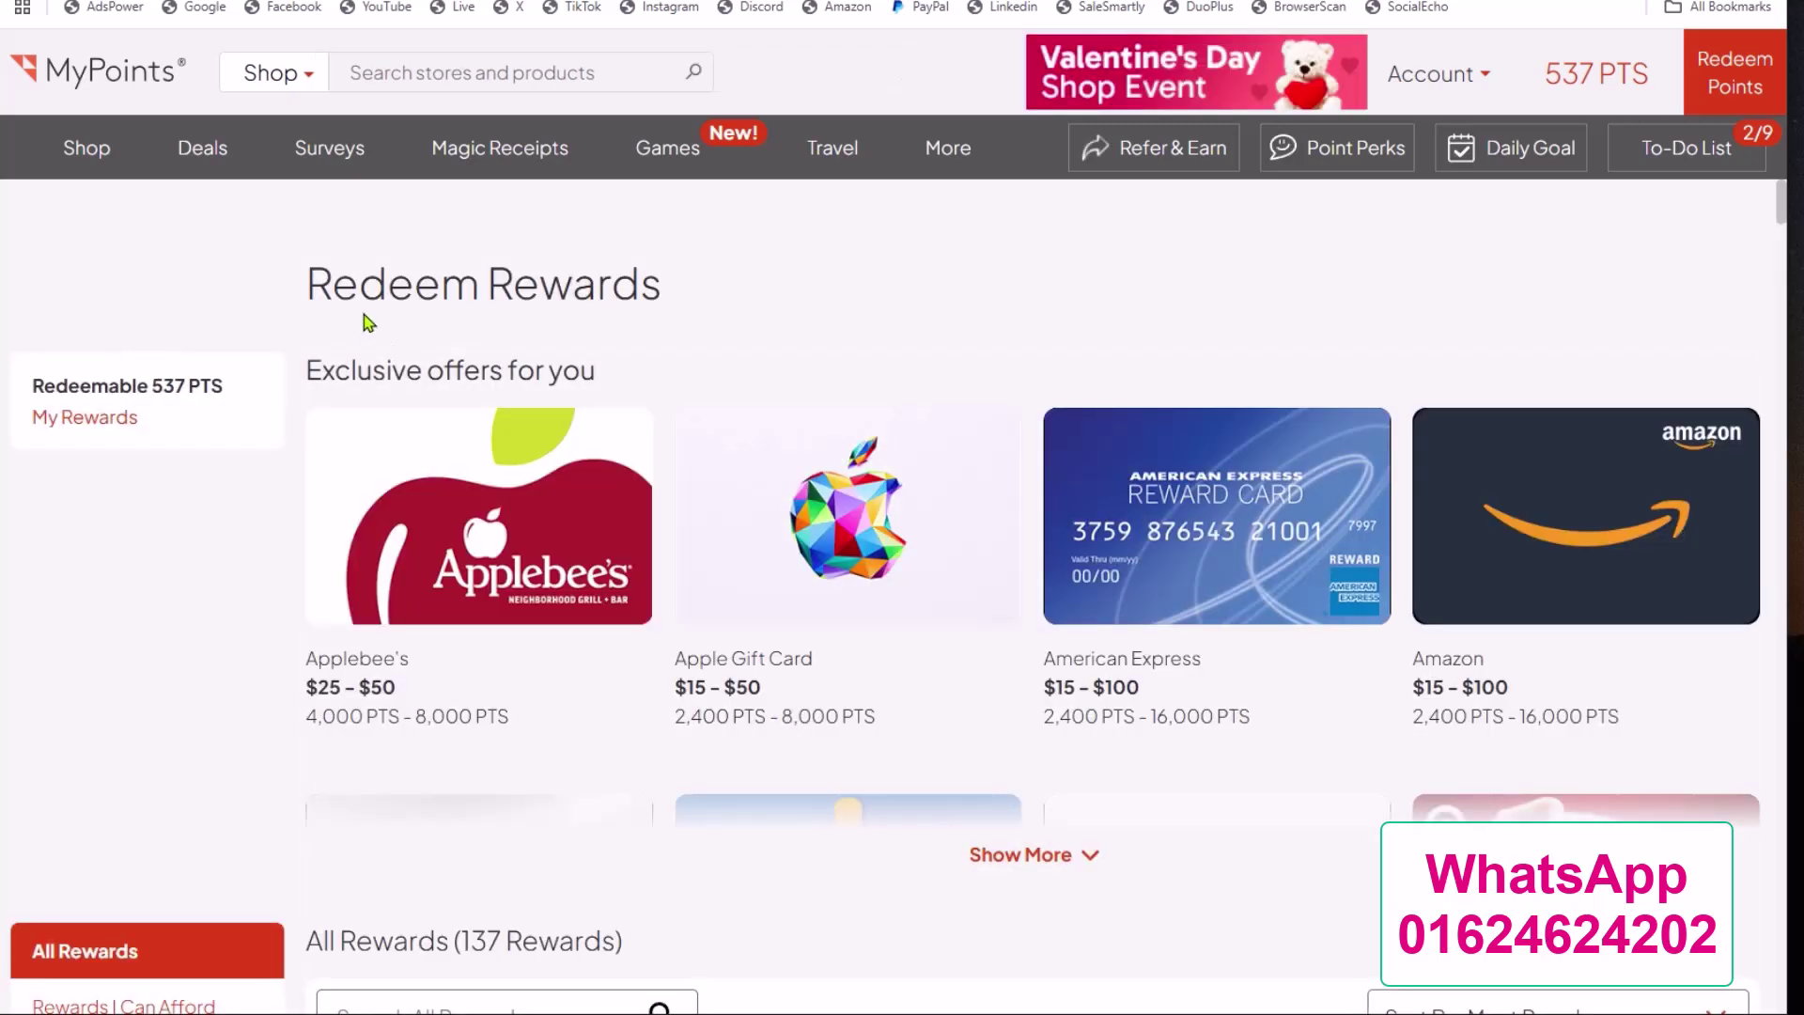
left_click(1022, 855)
scroll(871, 656, "down", 1)
scroll(871, 655, "down", 1)
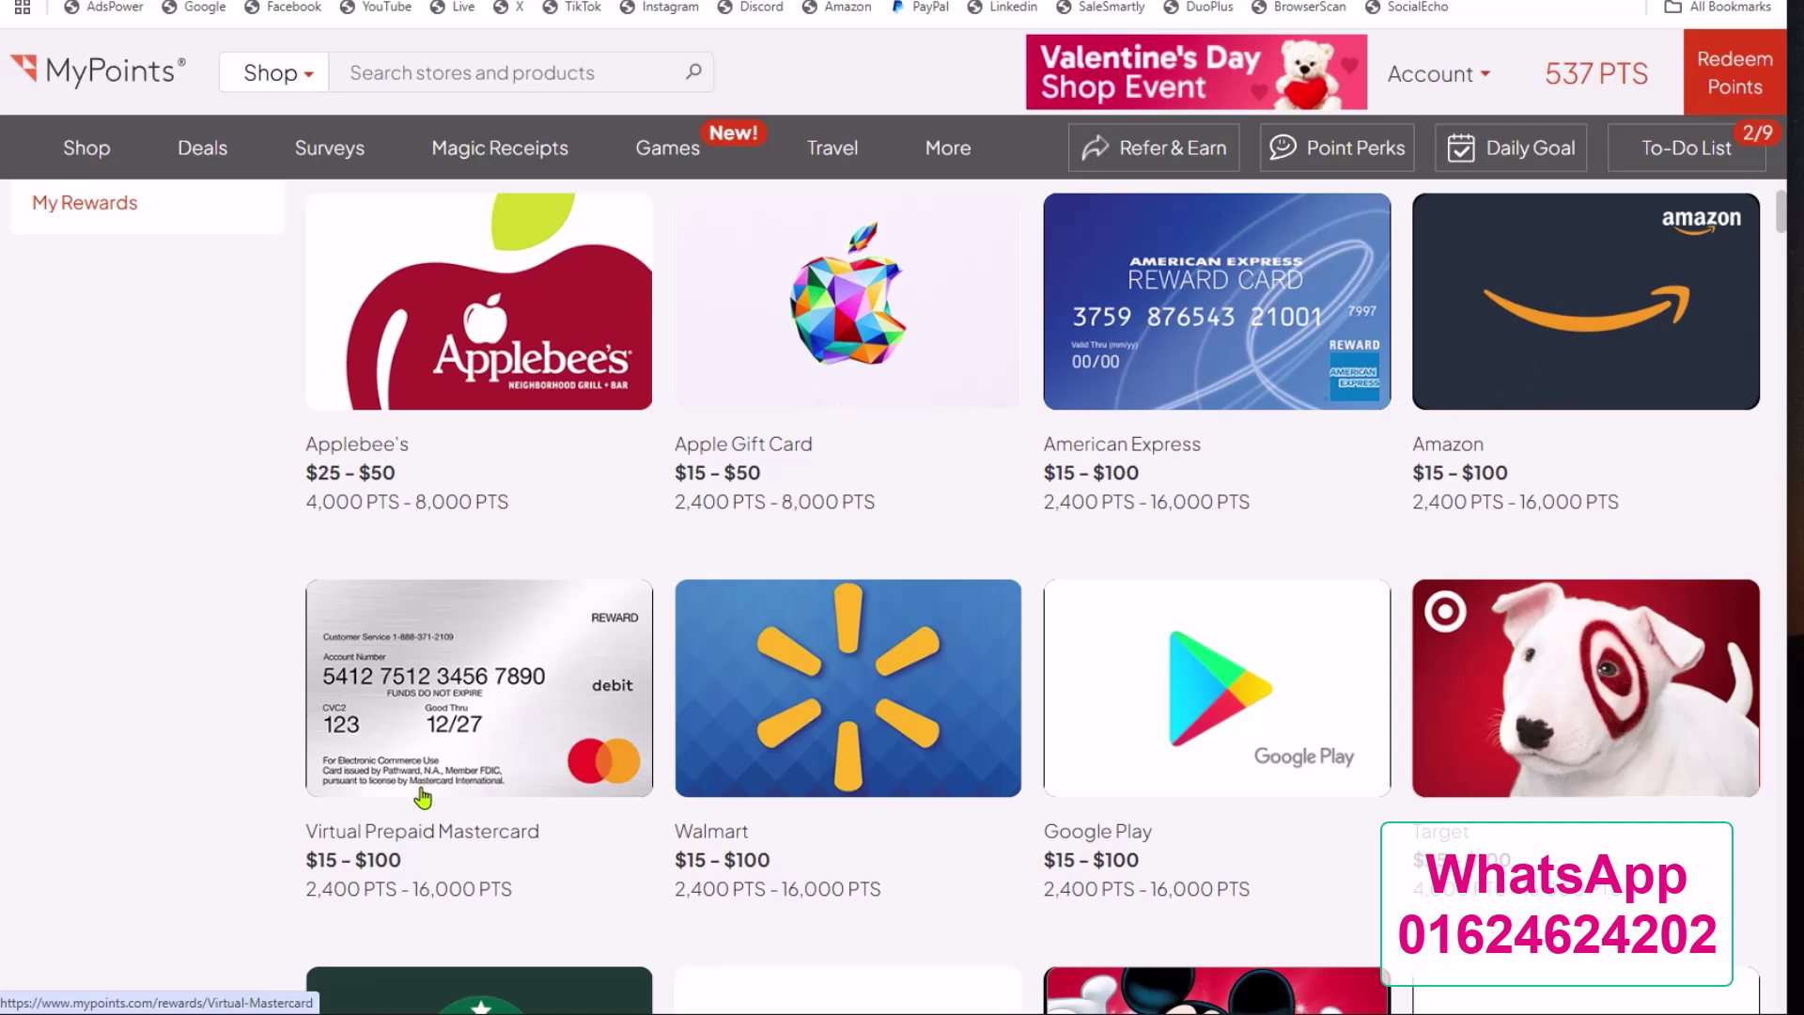
scroll(442, 780, "down", 4)
scroll(991, 723, "down", 2)
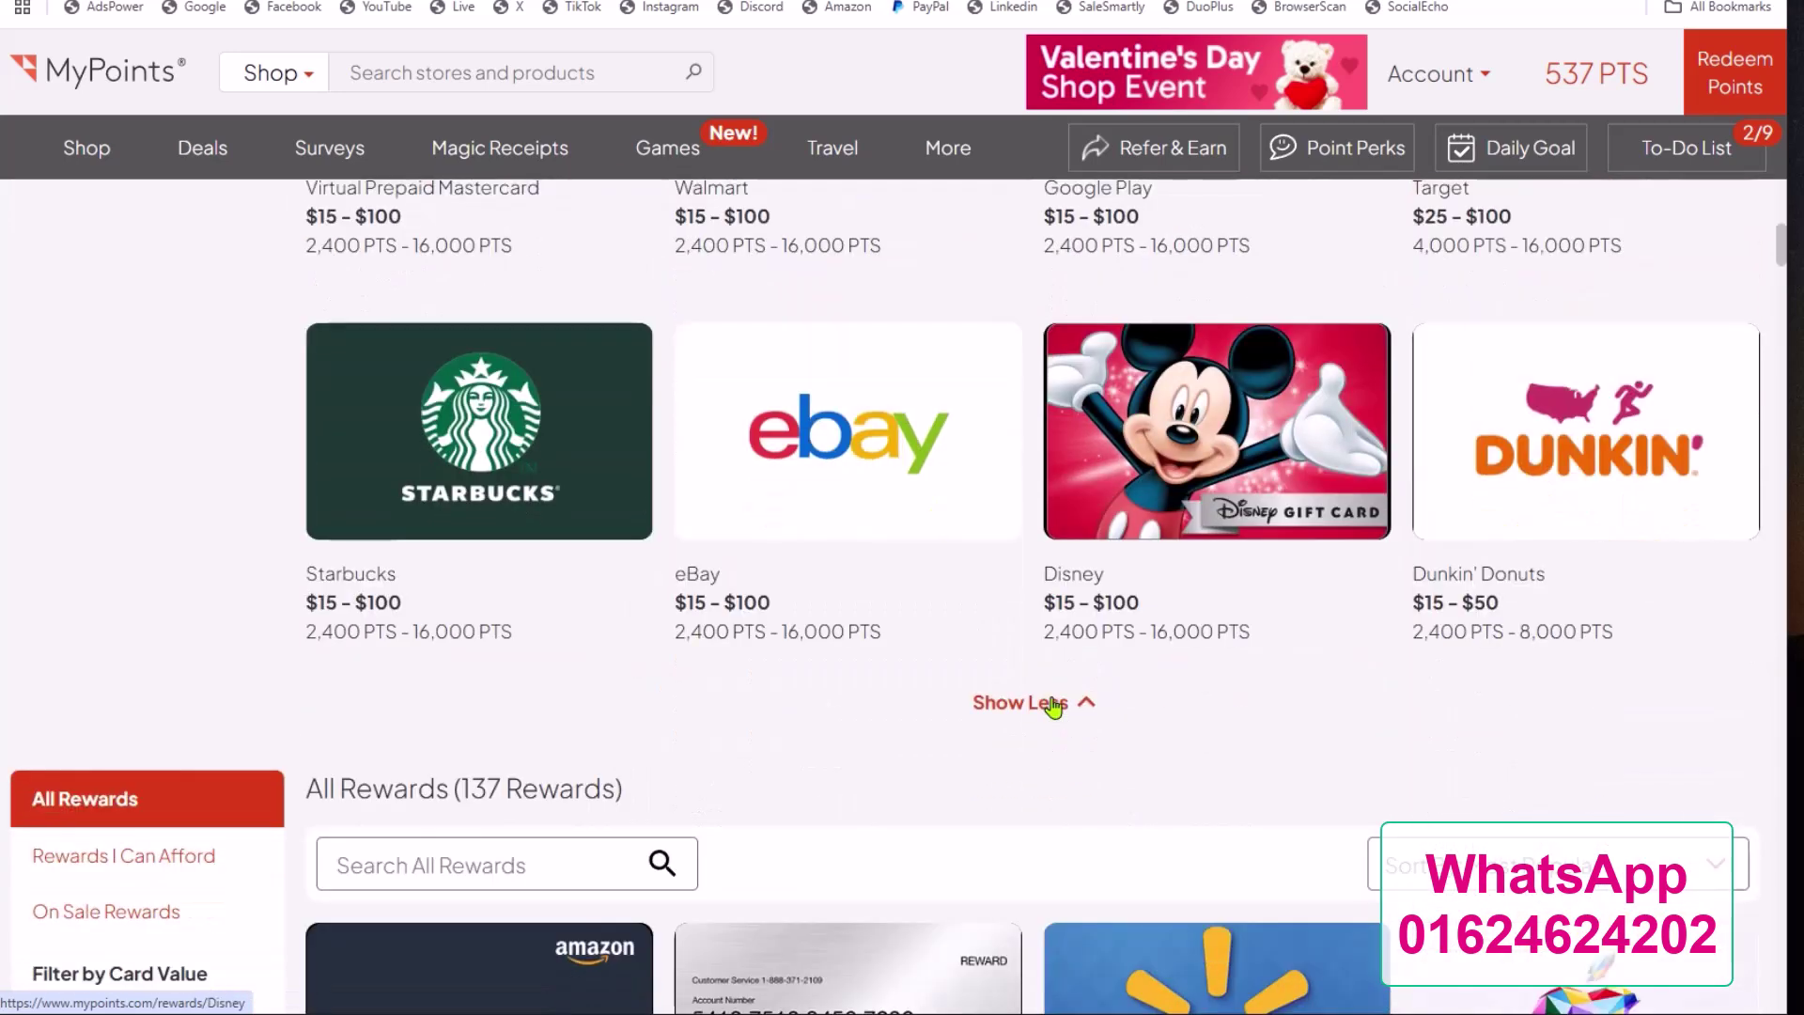
left_click(1017, 709)
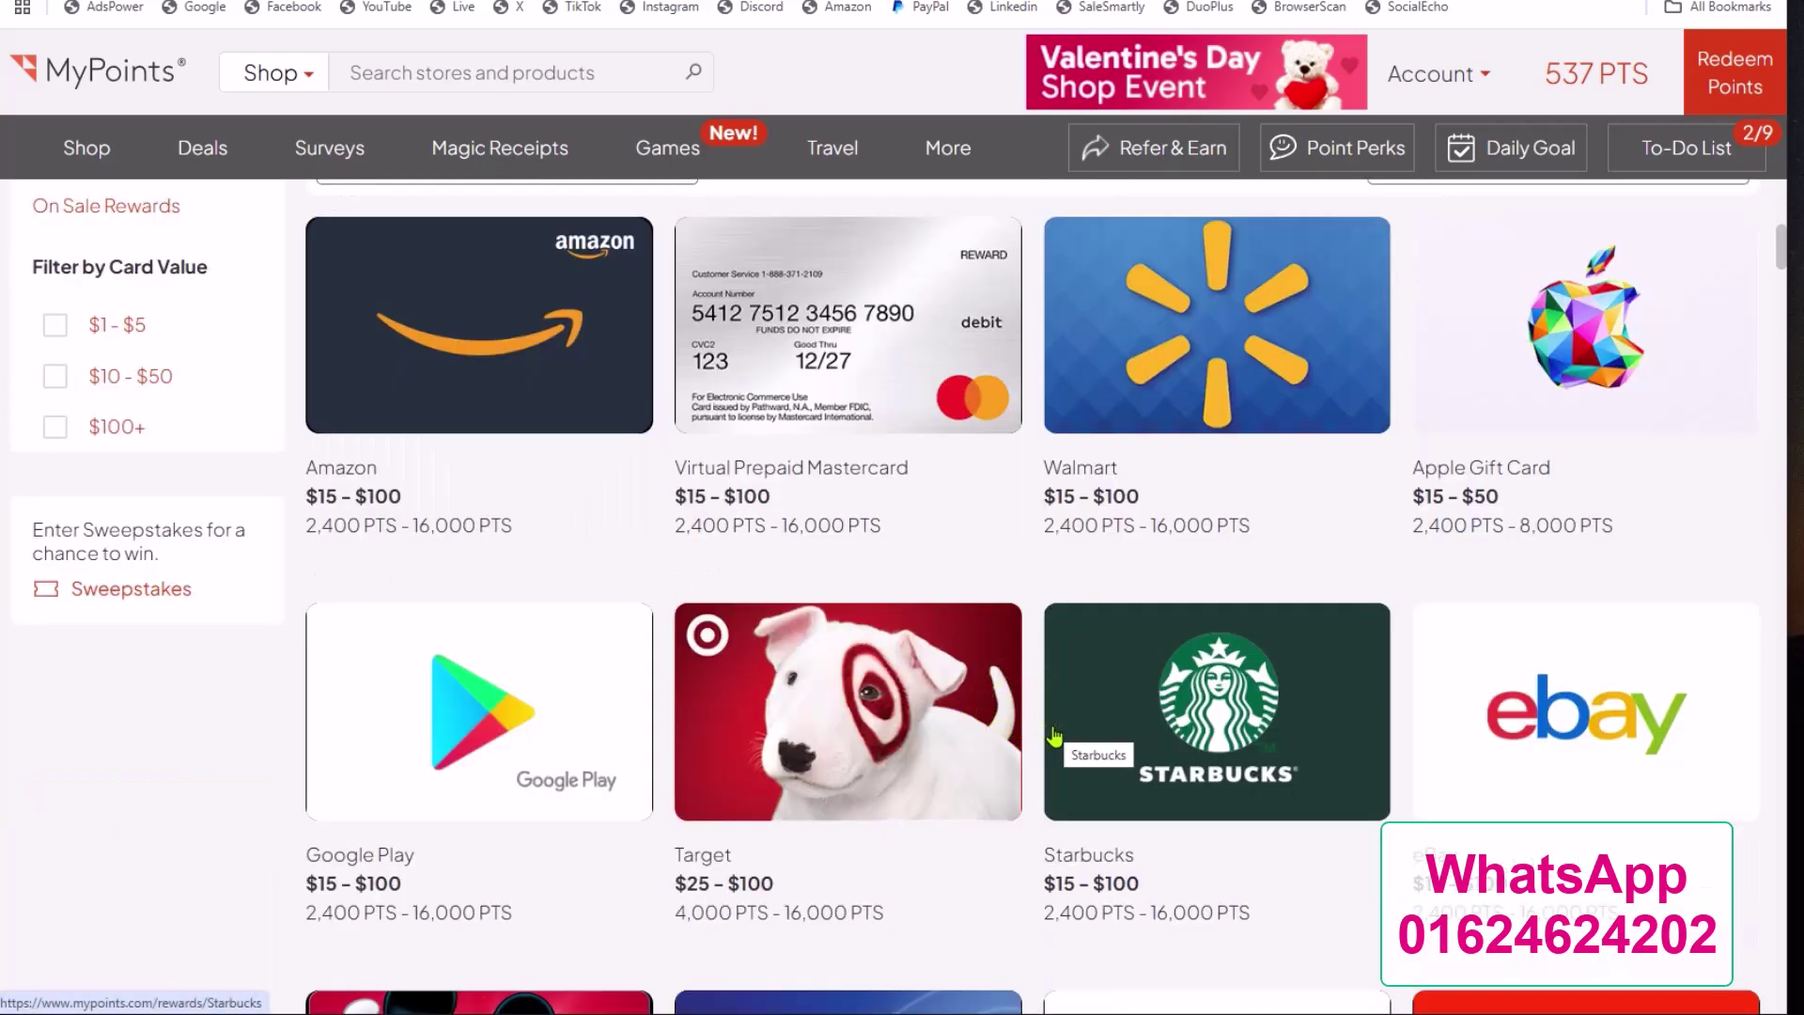
Examine the full rewards catalog for available gift card brands, including PayPal and Razer Gold, and their point costs
scroll(1054, 735, "down", 10)
scroll(1054, 735, "up", 9)
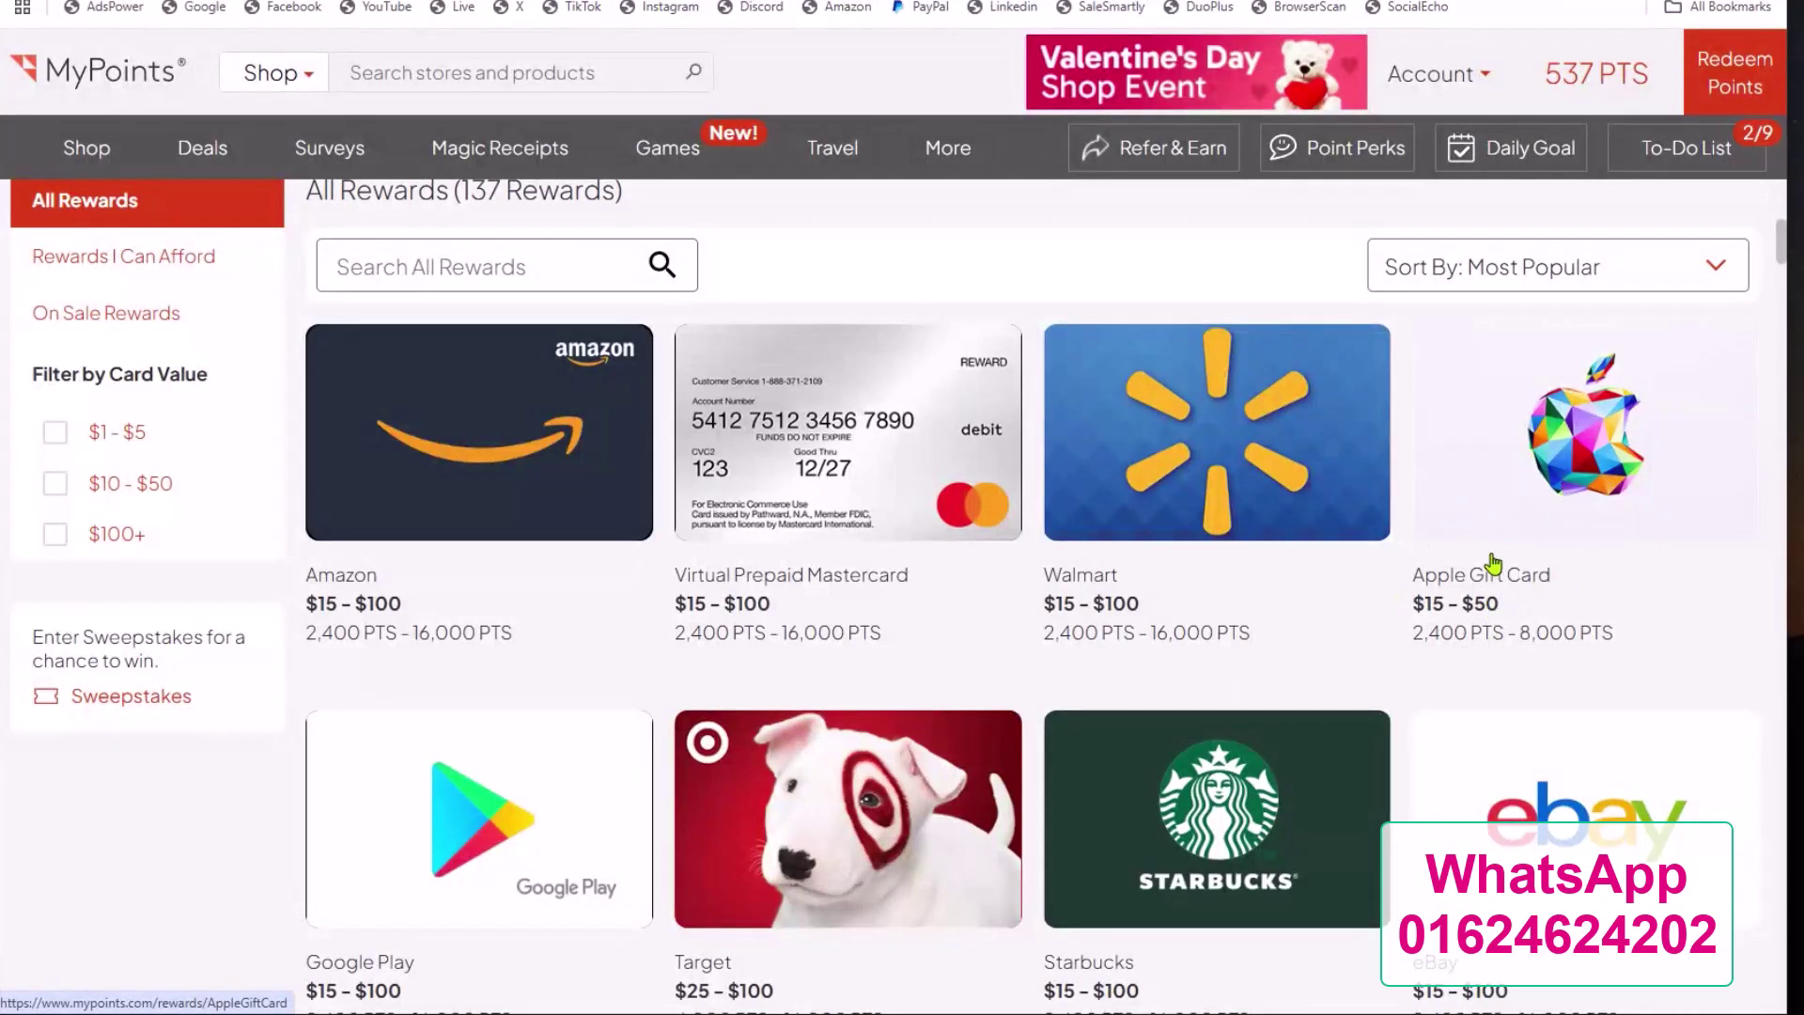
scroll(1493, 545, "down", 20)
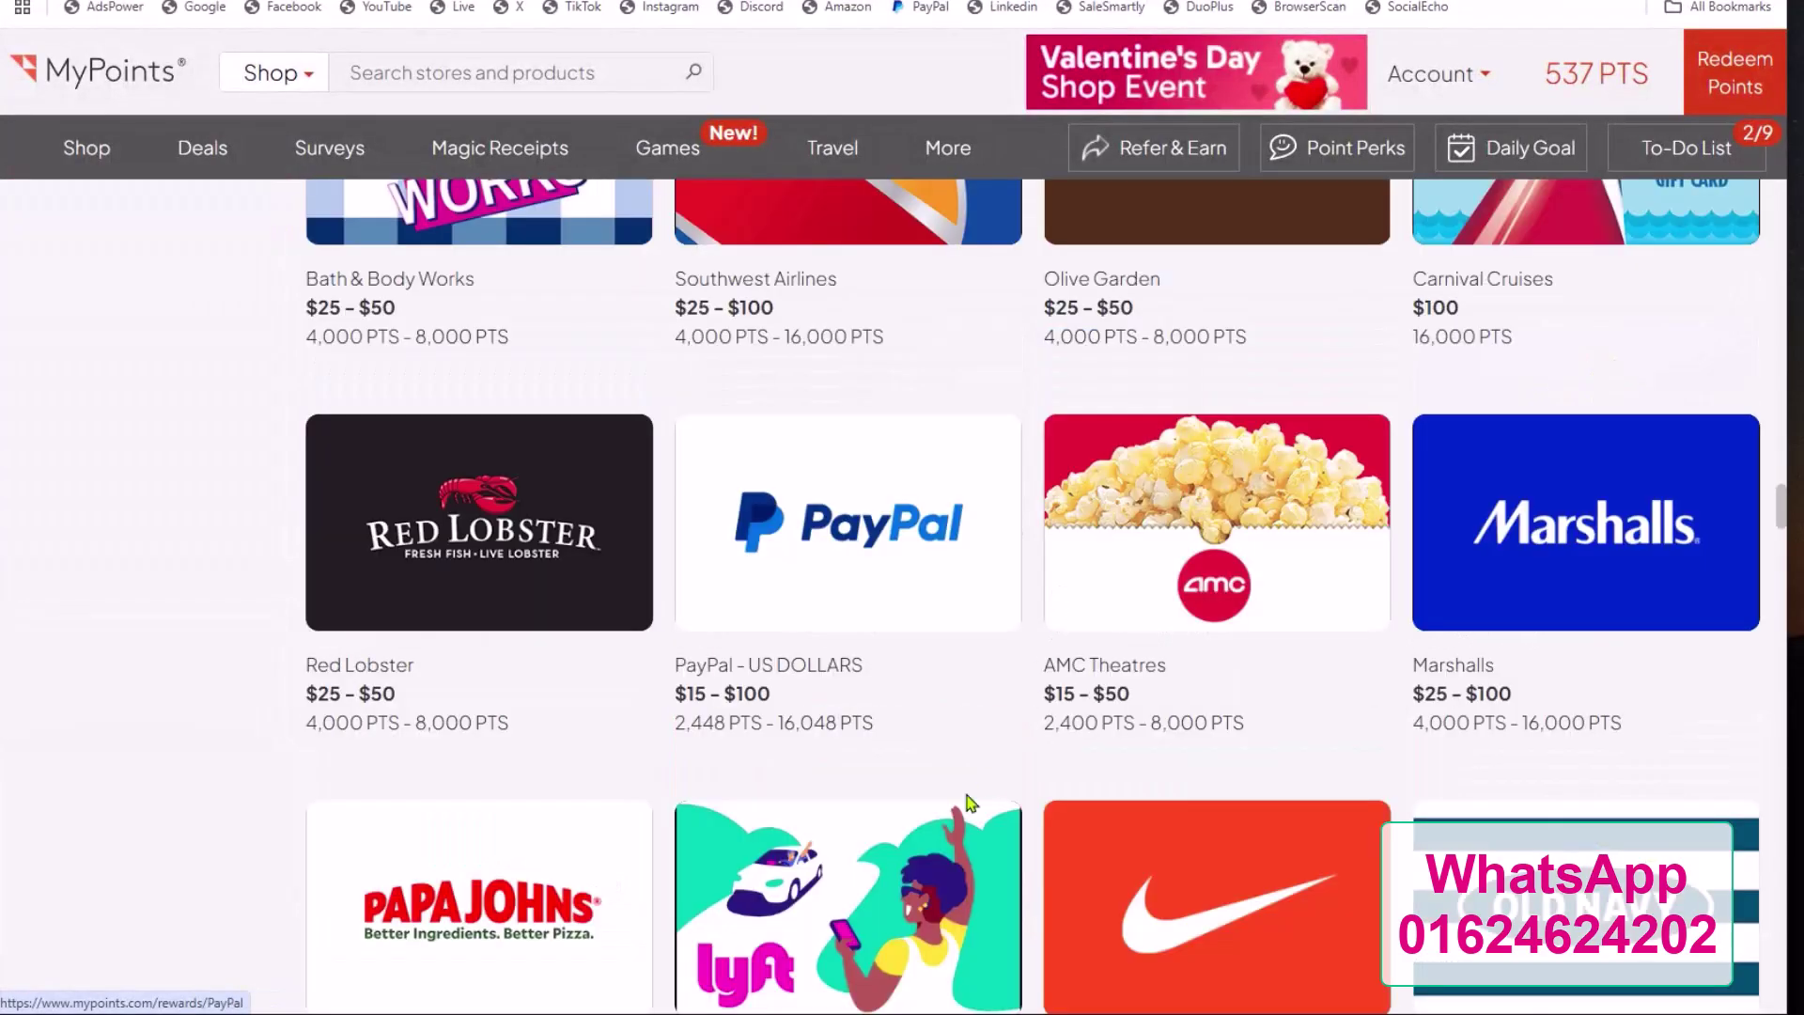
scroll(837, 604, "up", 3)
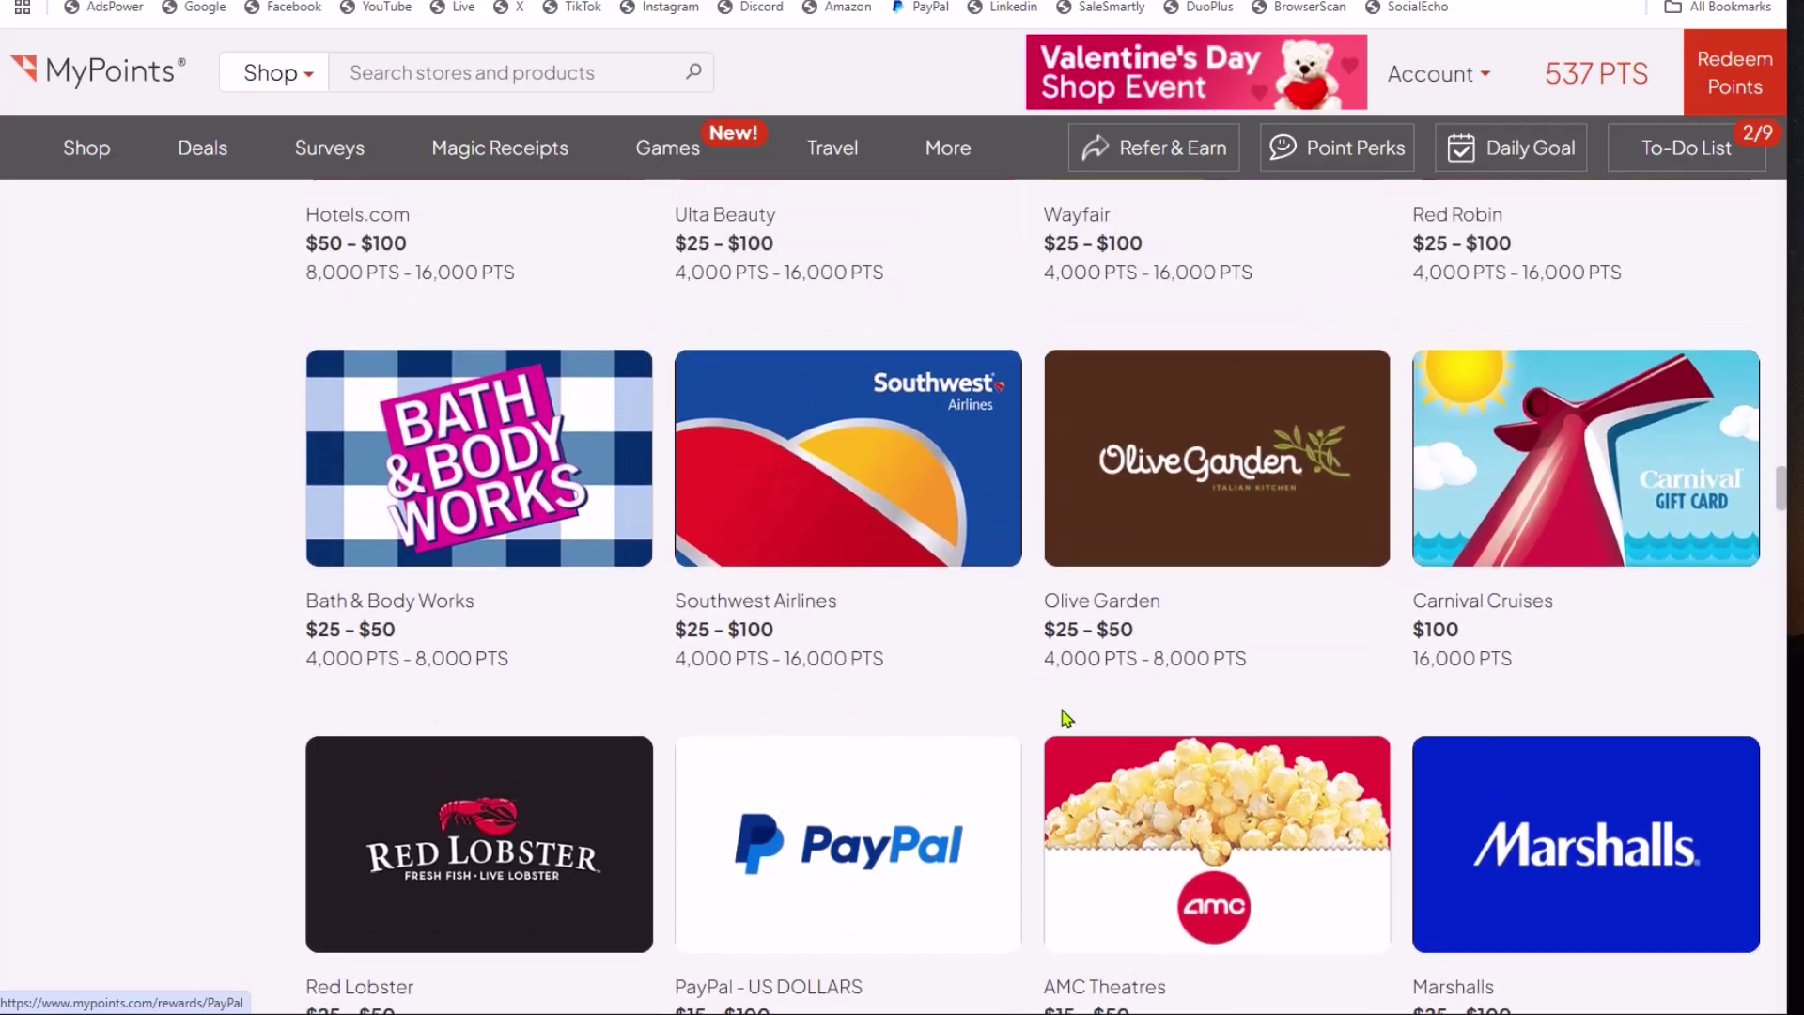
scroll(1062, 724, "up", 10)
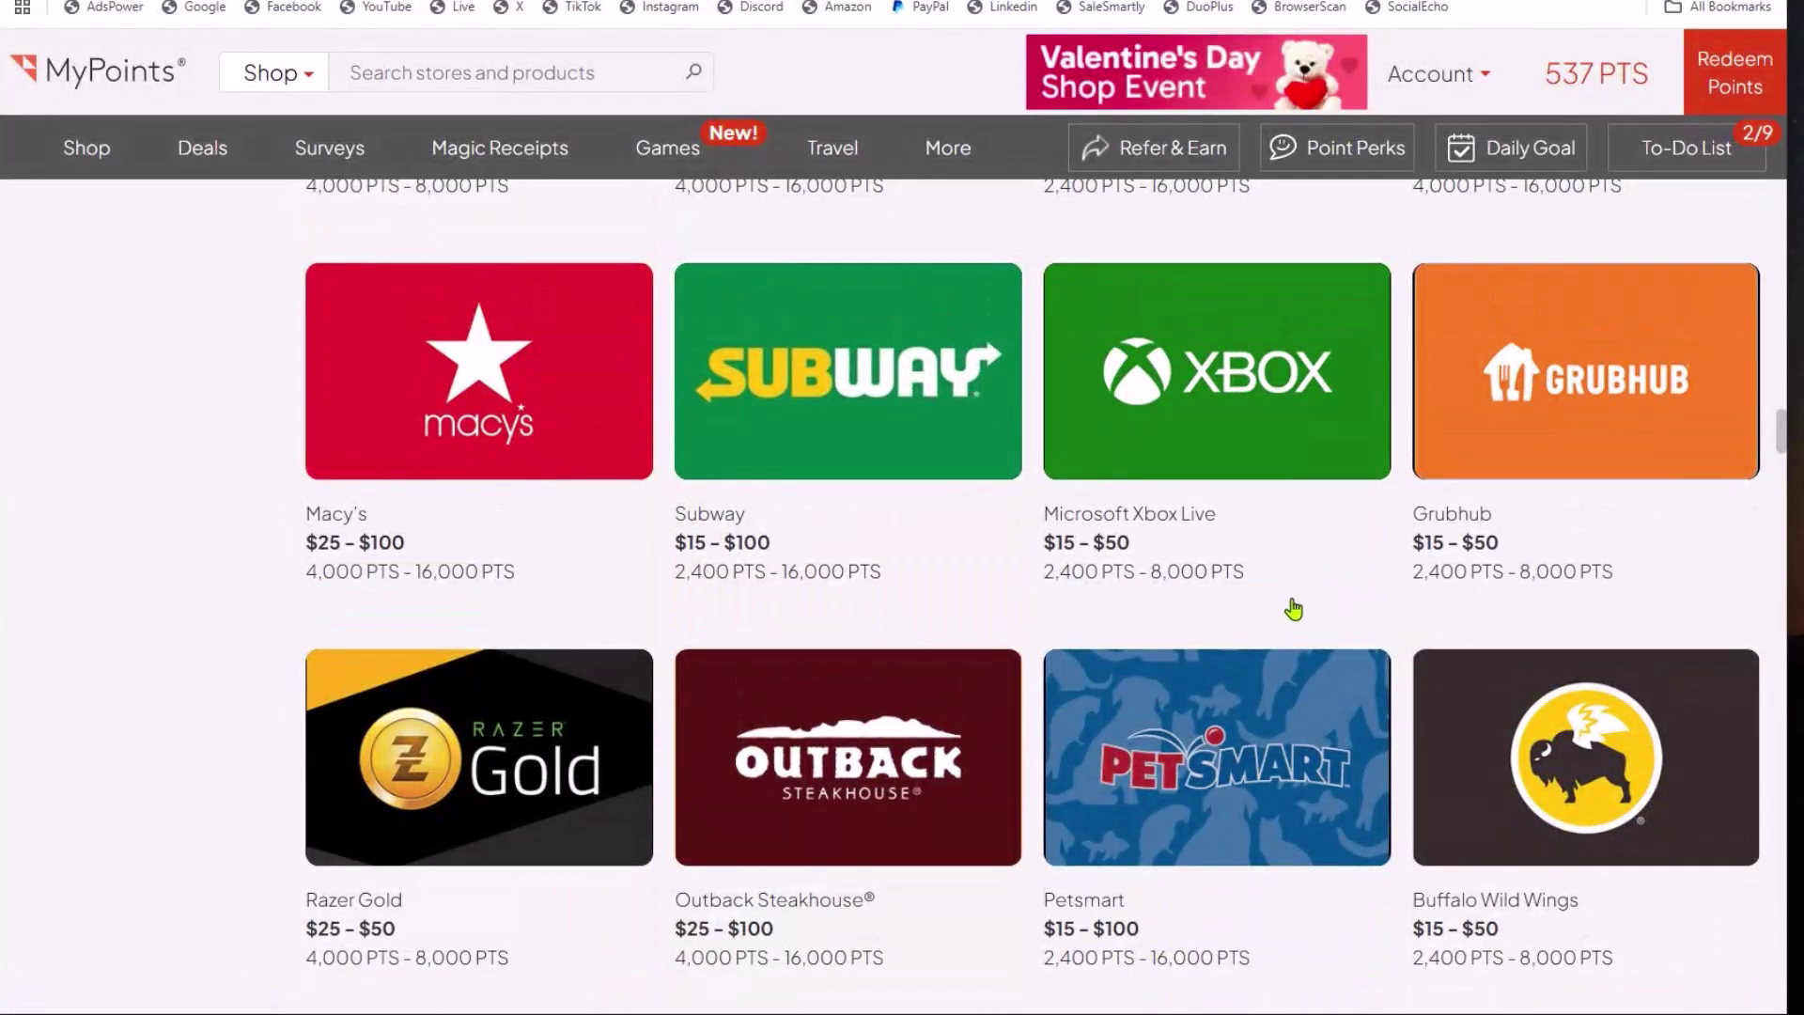
scroll(1294, 606, "up", 5)
scroll(691, 702, "down", 5)
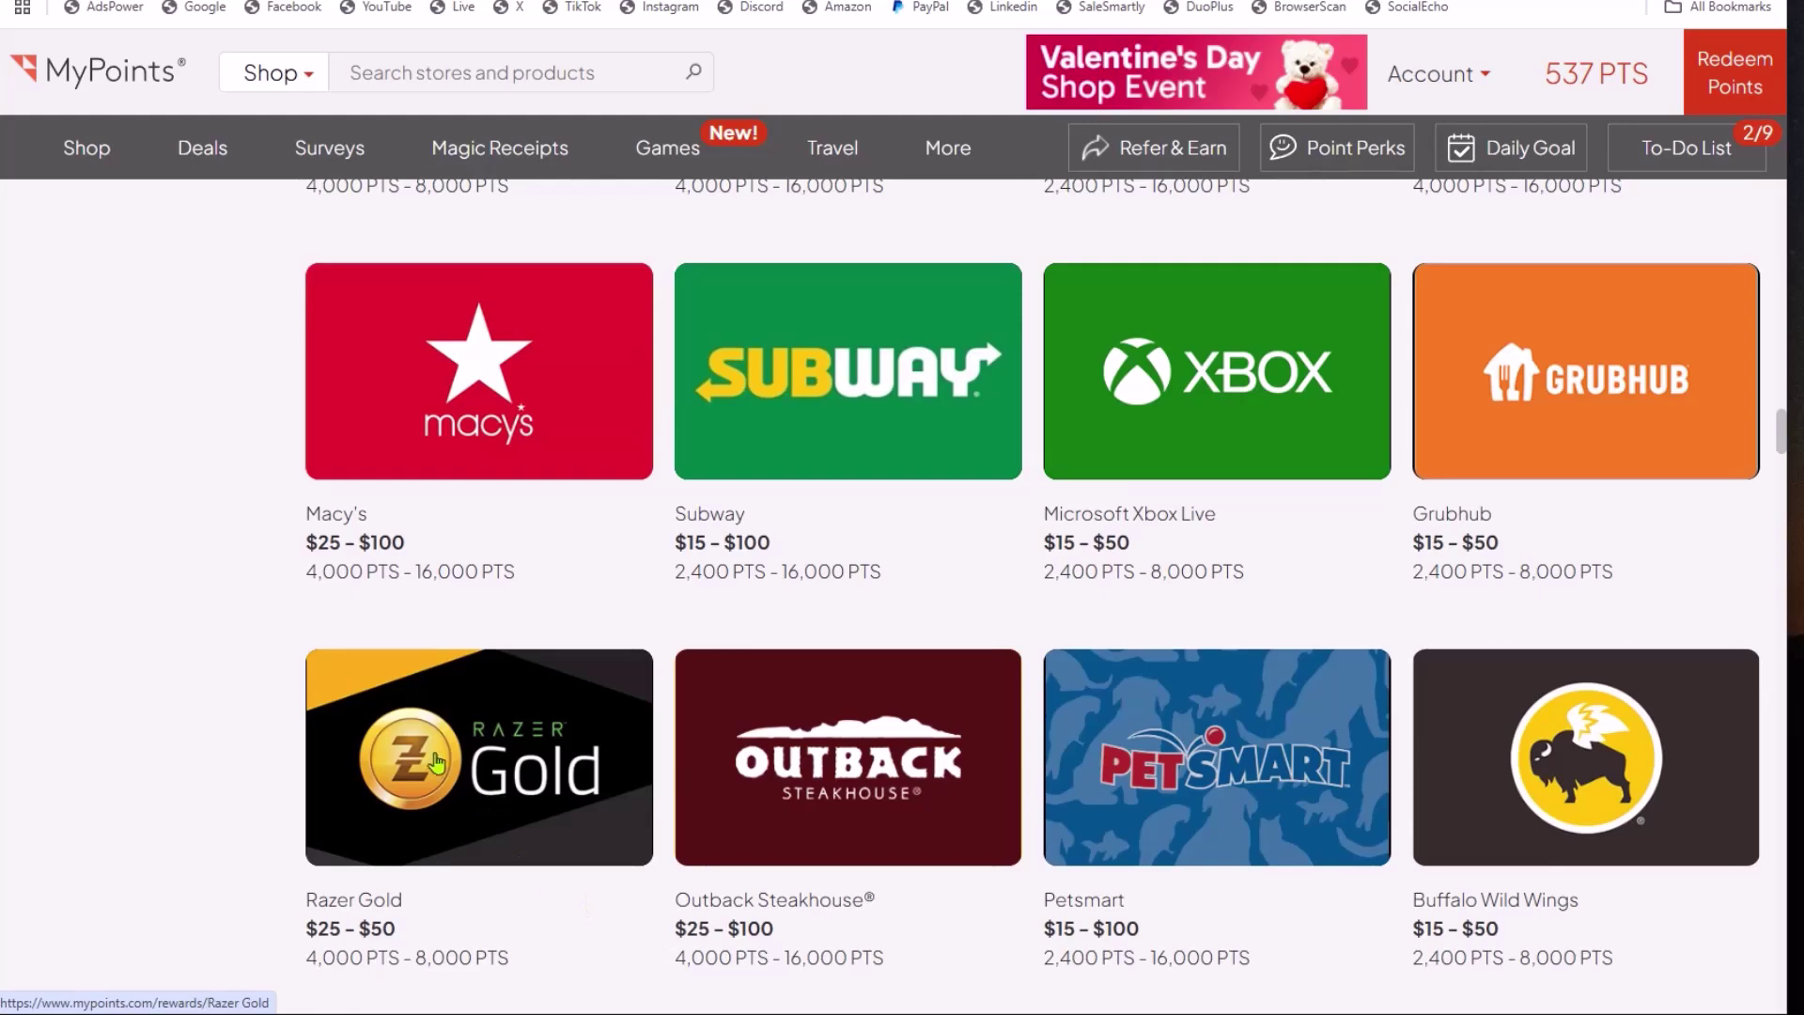
scroll(574, 772, "up", 13)
scroll(639, 742, "up", 13)
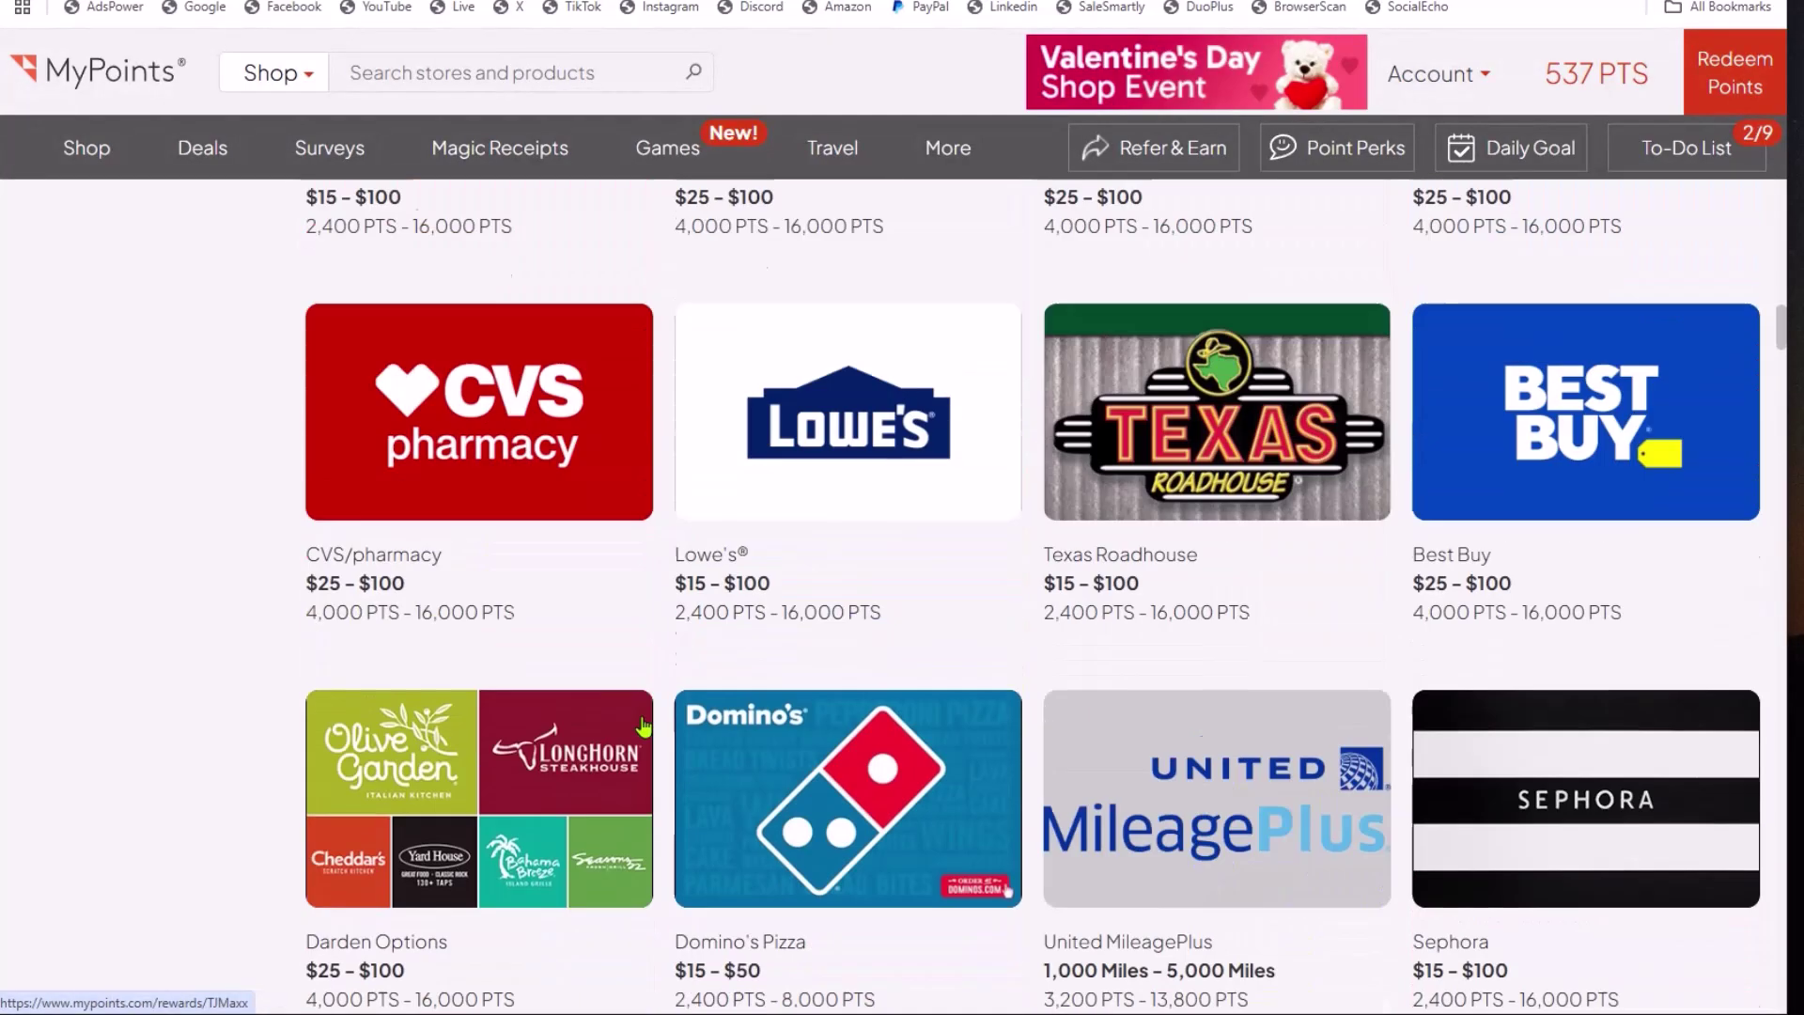
scroll(1429, 639, "up", 5)
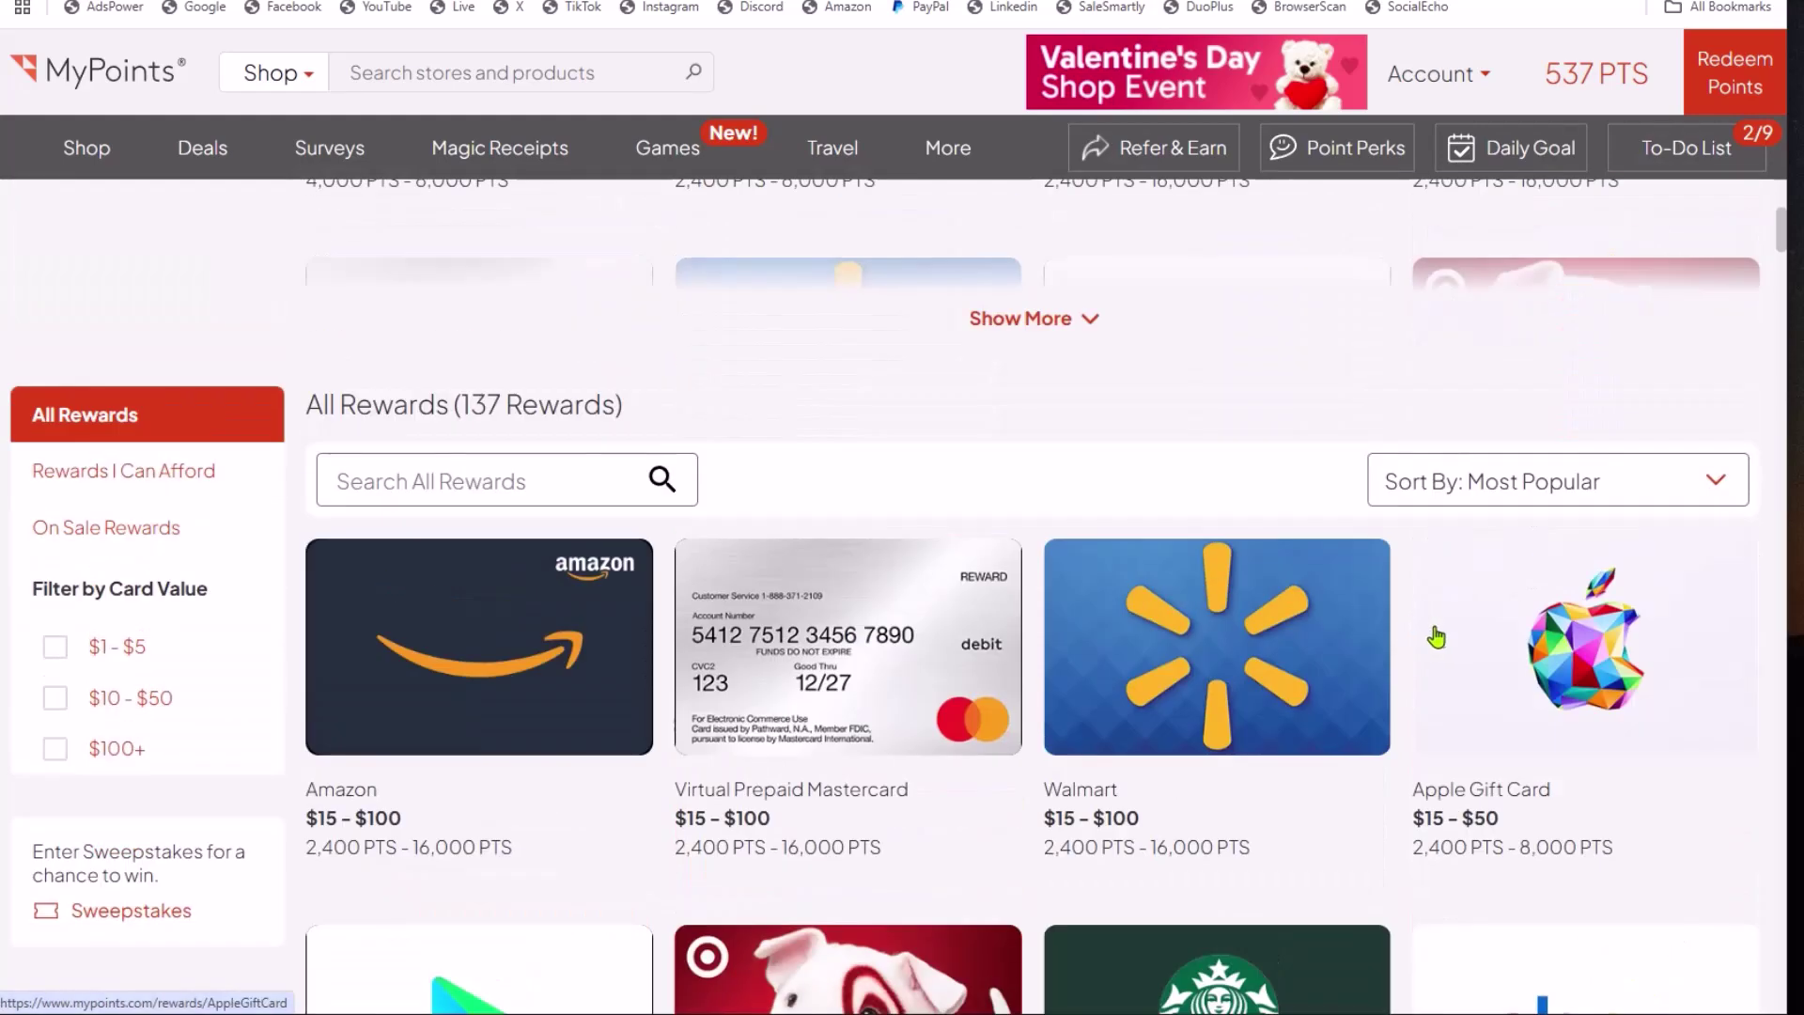
Open the Apple Gift Card reward and check the points required for a first redemption
scroll(1429, 635, "down", 2)
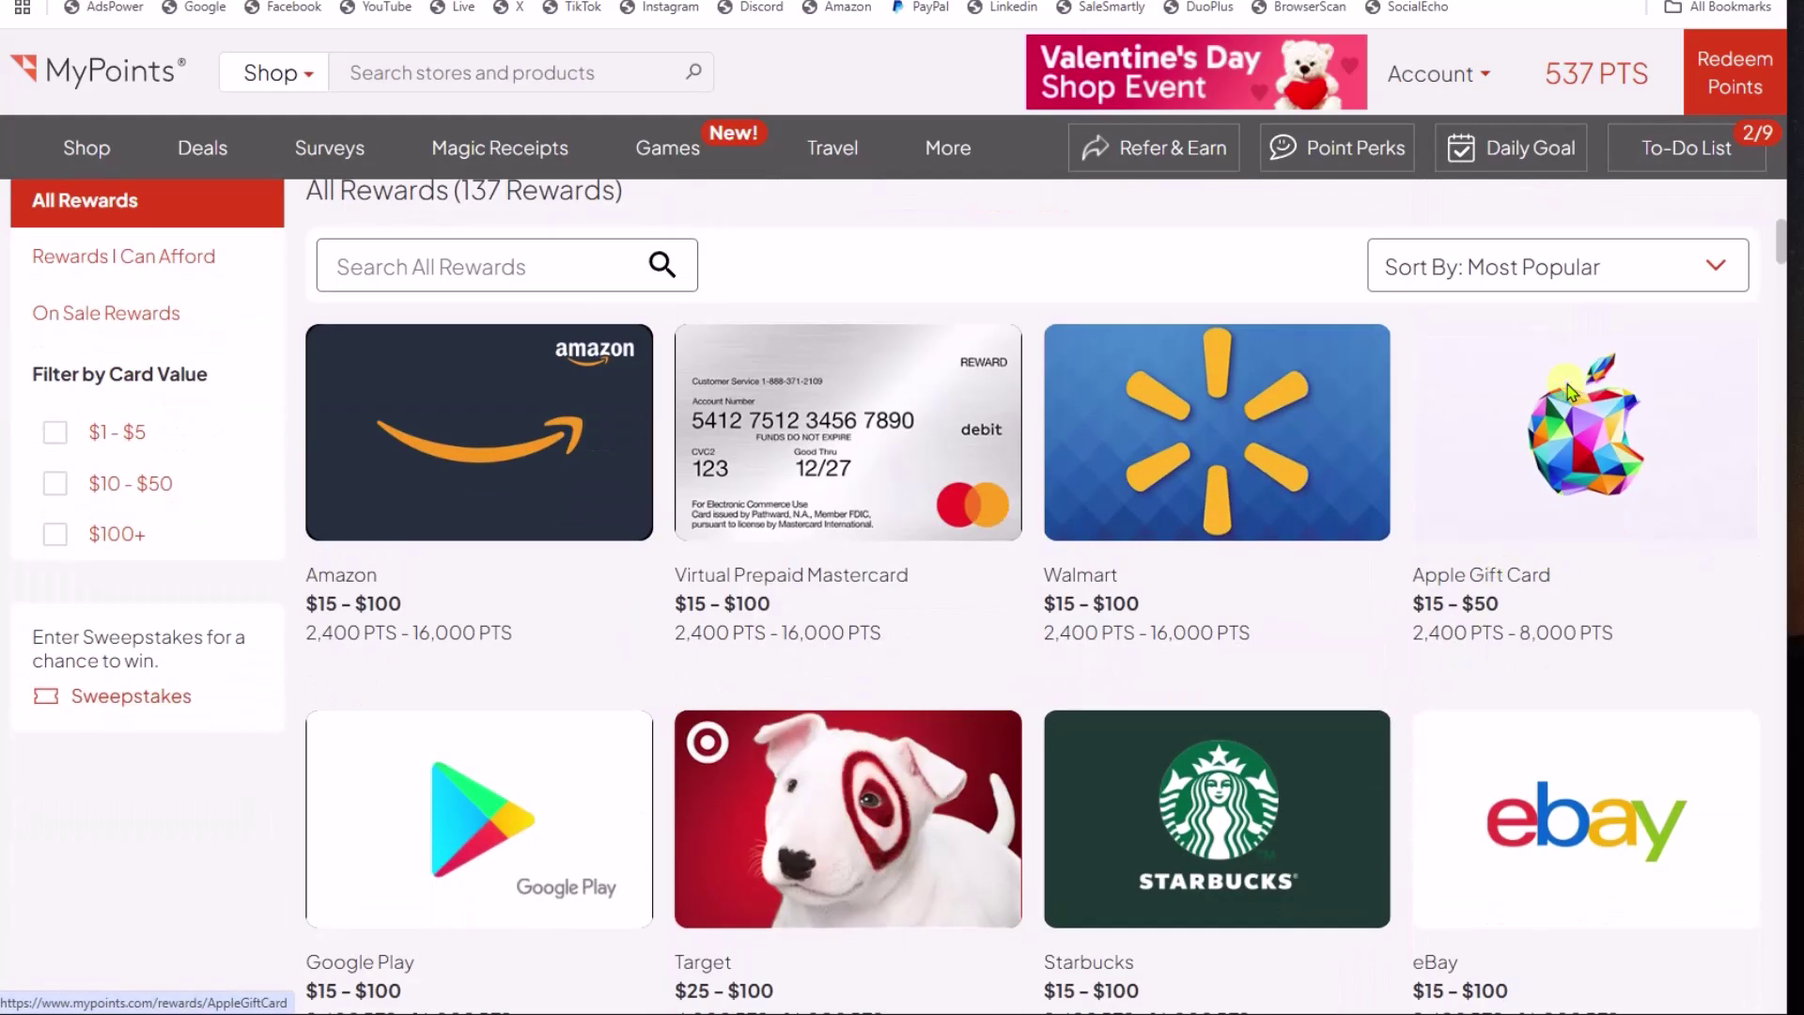
left_click(1564, 434)
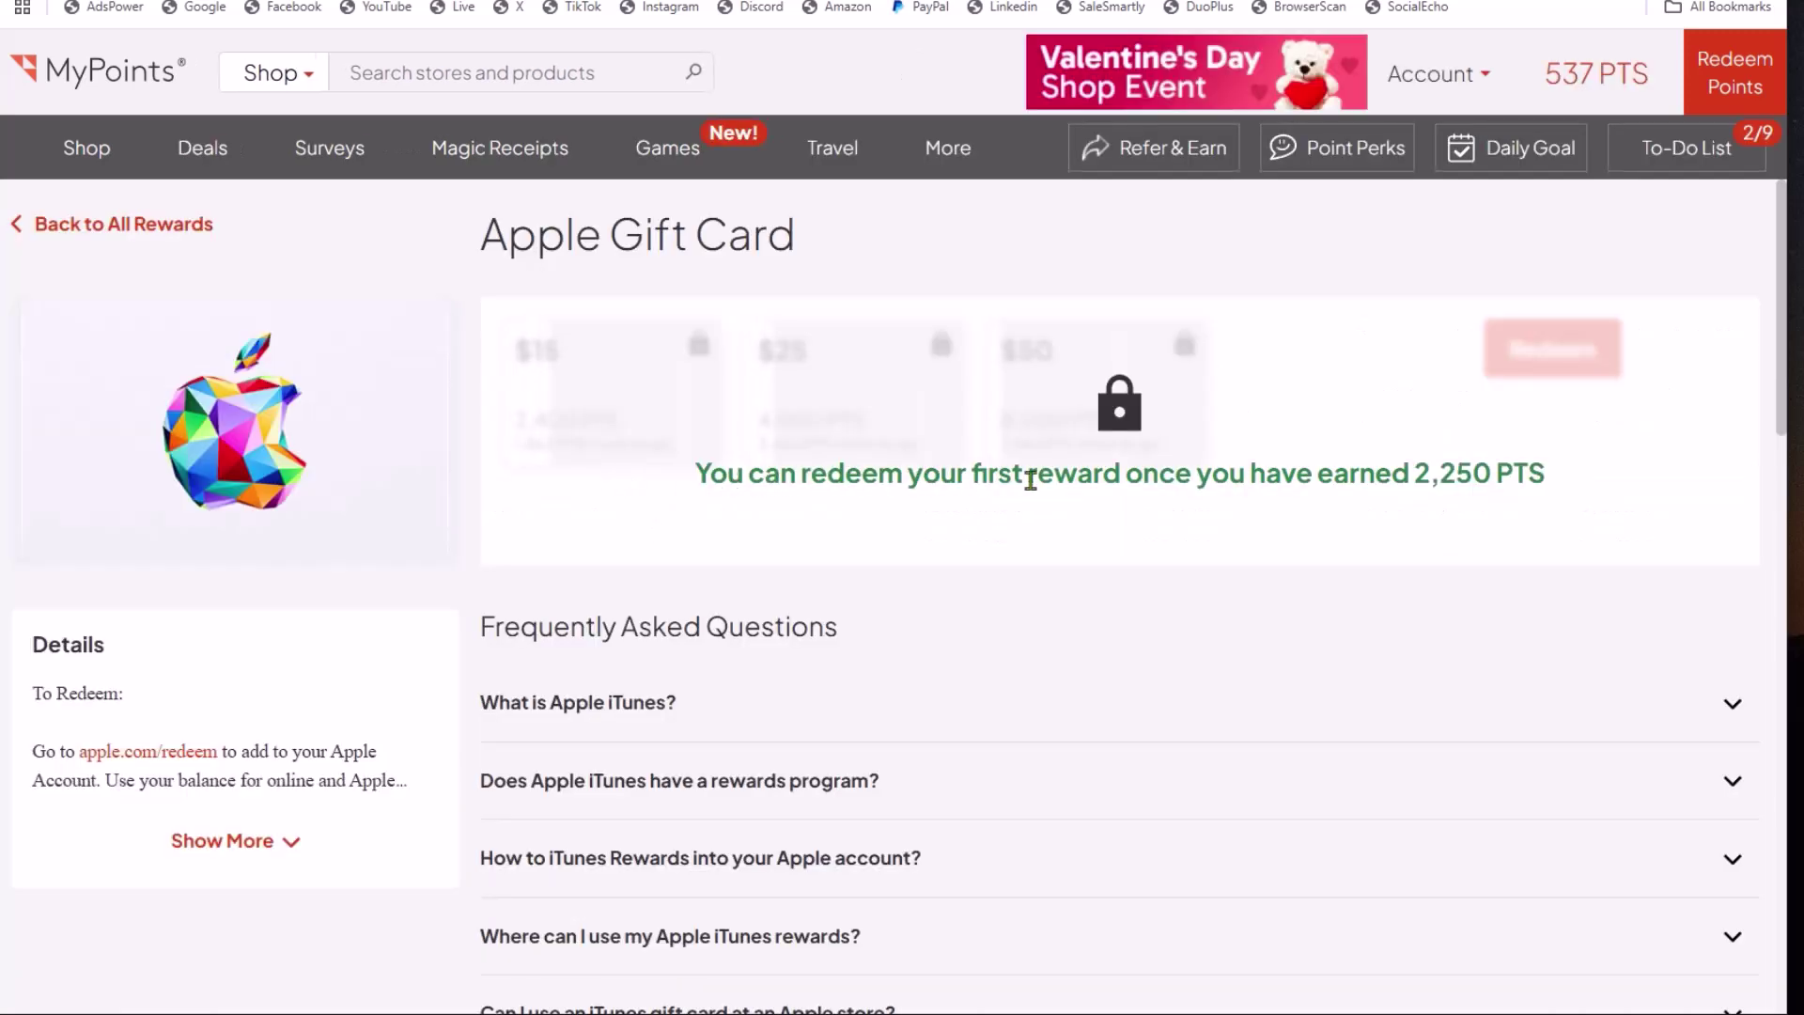
left_click_drag(1409, 472, 1513, 472)
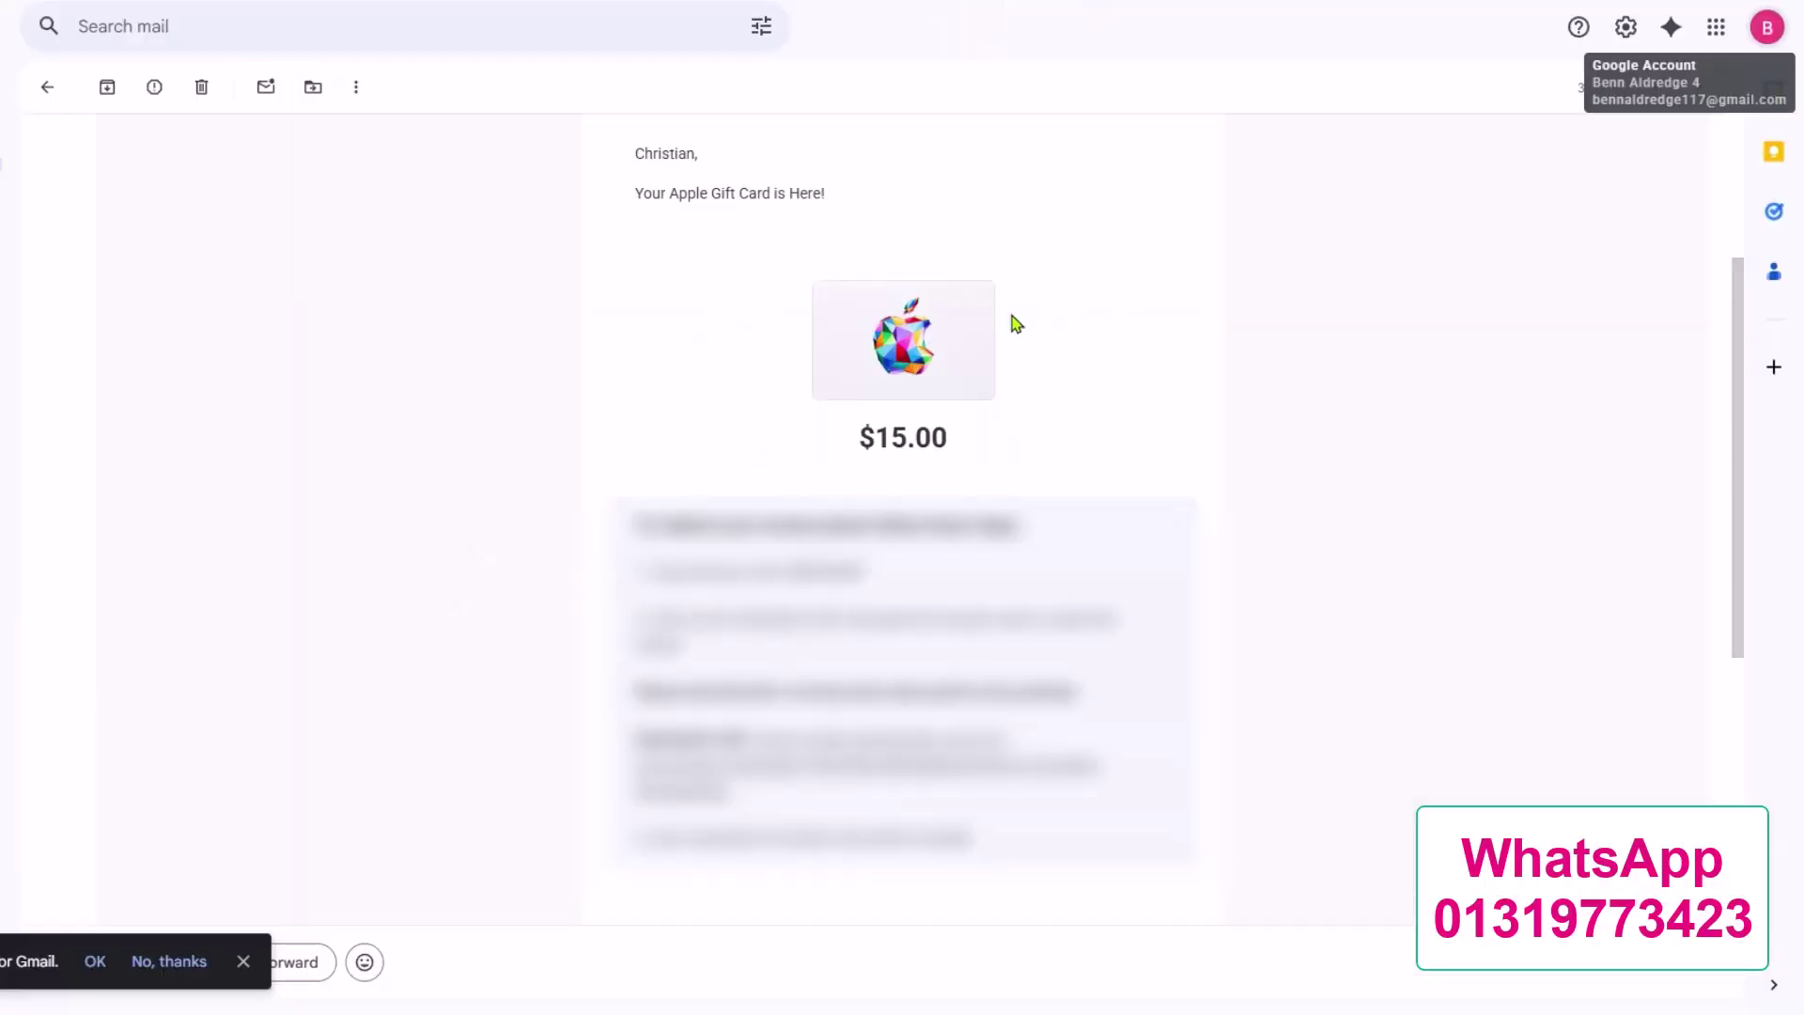
Switch to Gmail and check the card value and redemption details in the Apple Gift Card email
left_click_drag(843, 442, 987, 435)
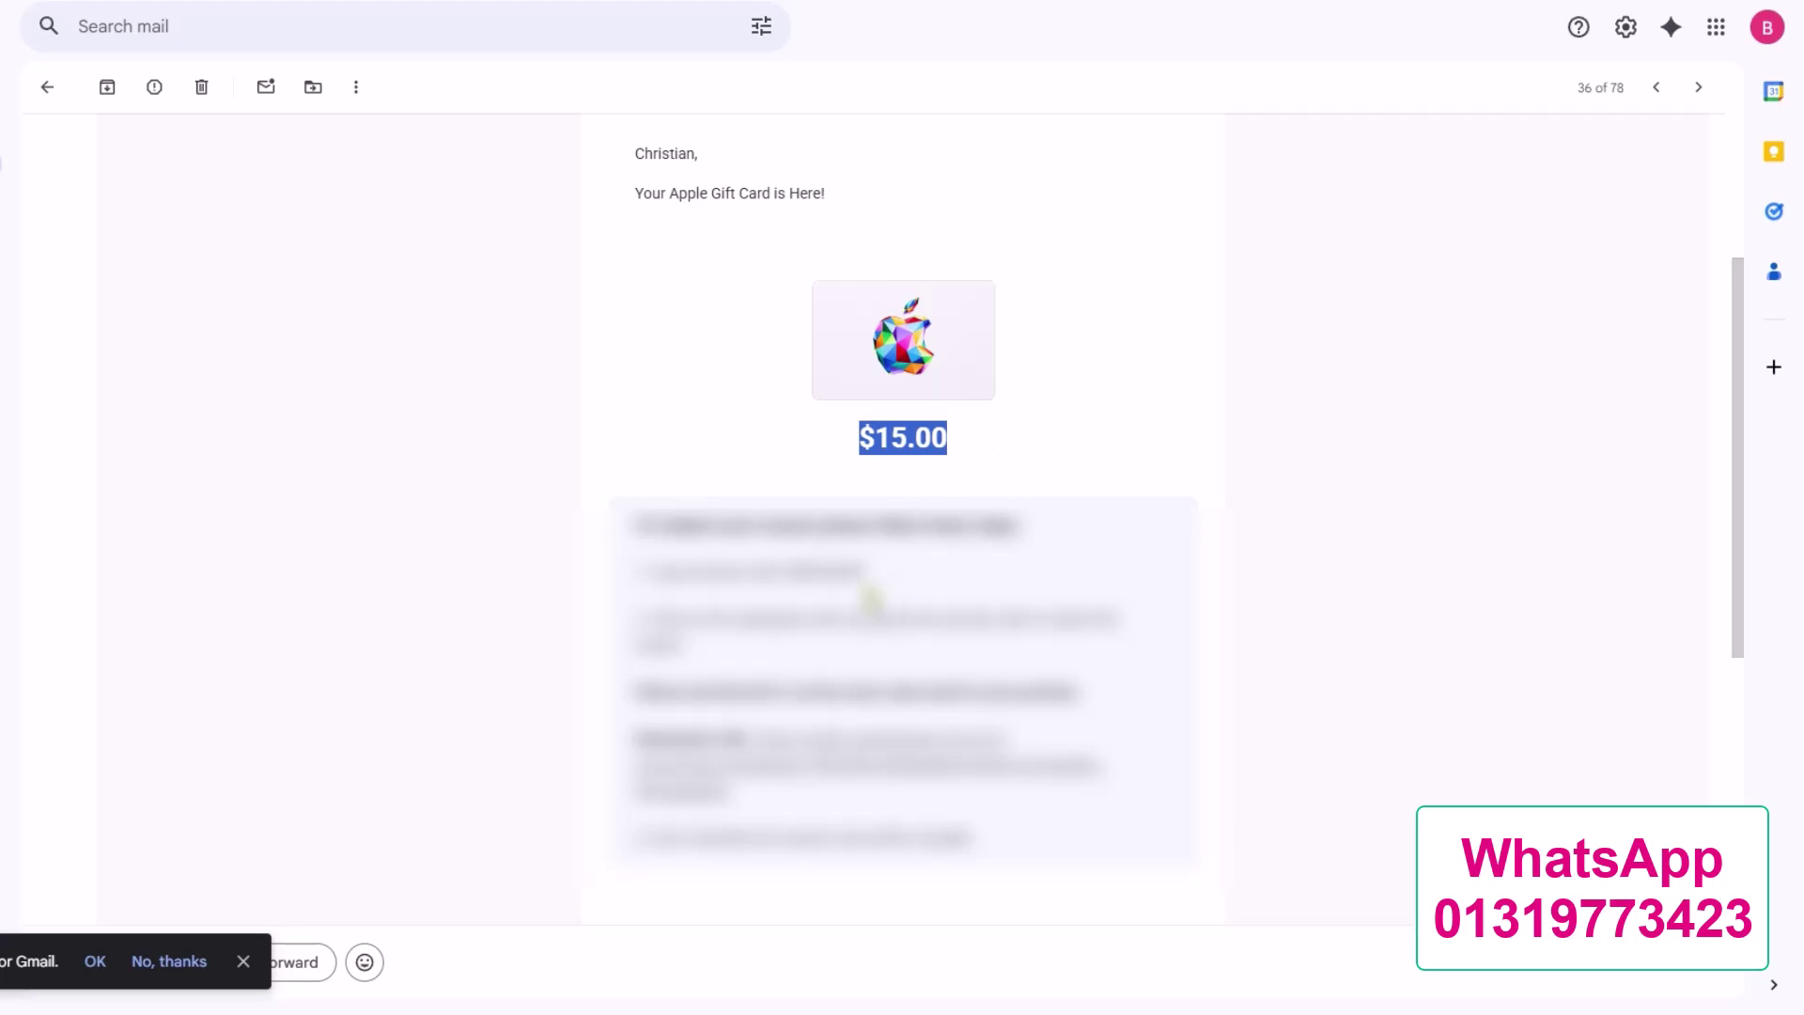
left_click(789, 571)
left_click_drag(789, 571, 859, 573)
right_click(859, 577)
left_click(869, 602)
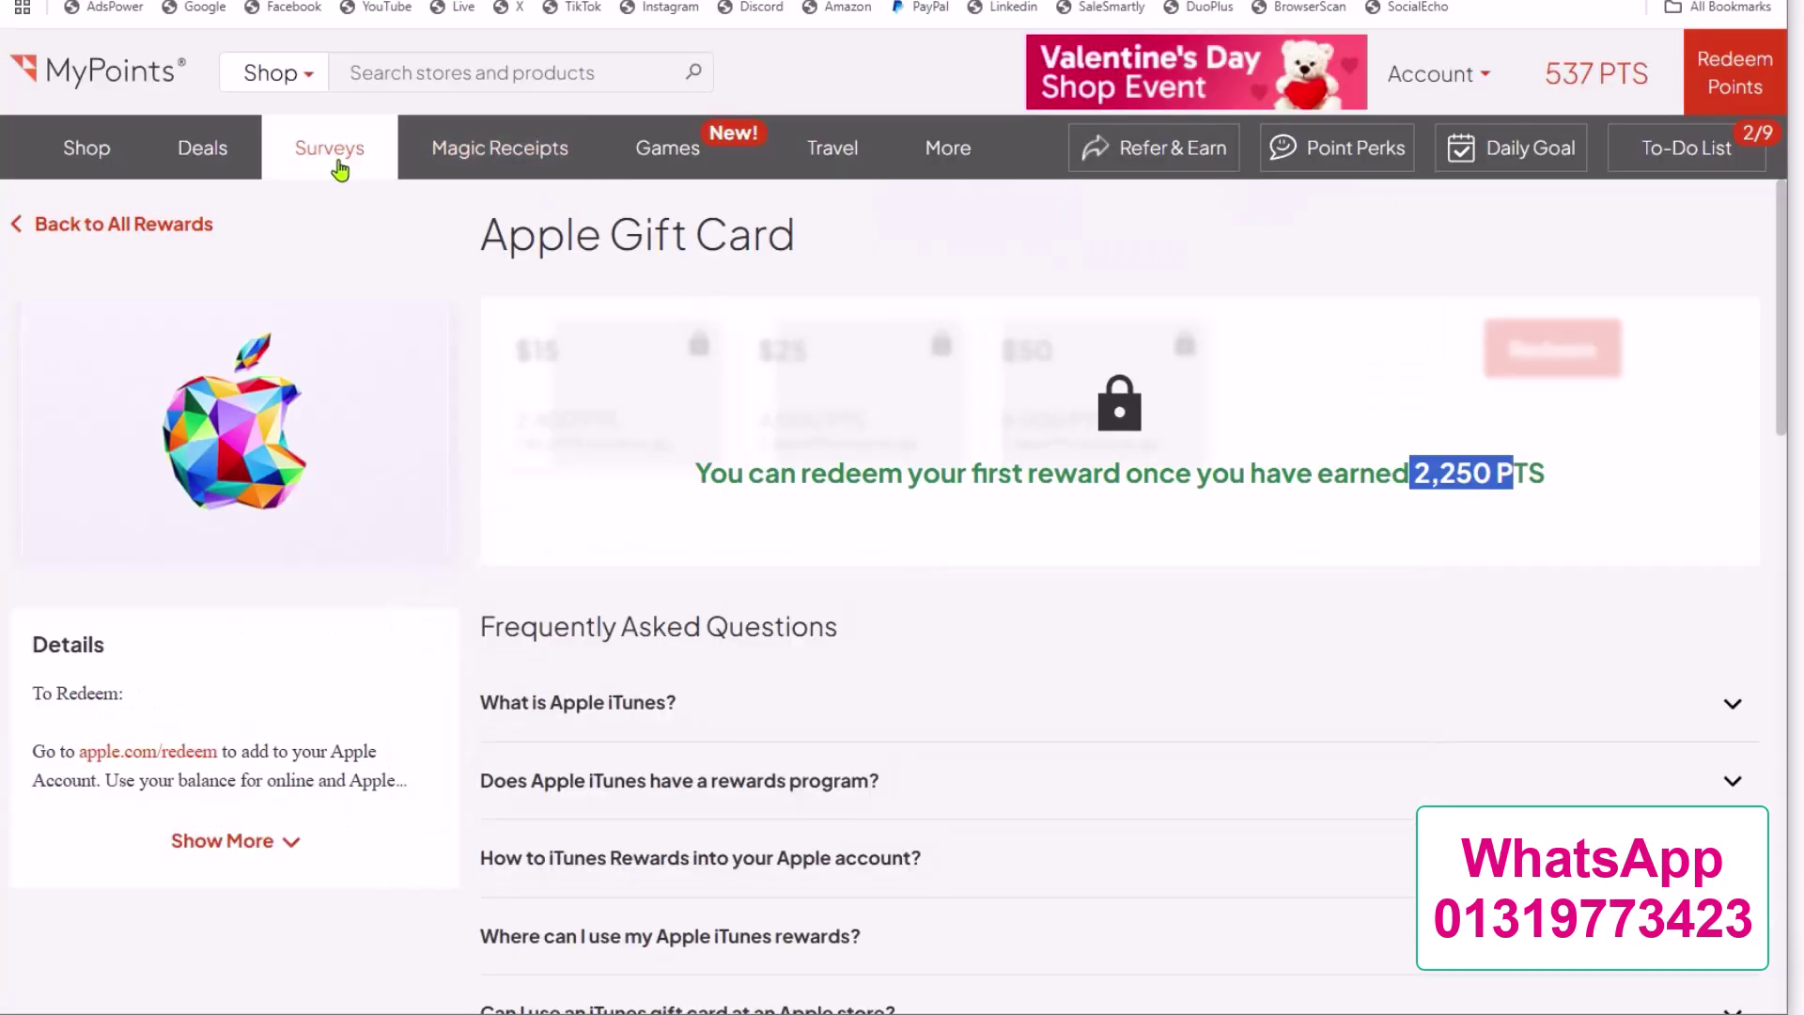
Go back to the MyPoints surveys, decline the suggested survey, and look over the refreshed survey list
left_click(337, 157)
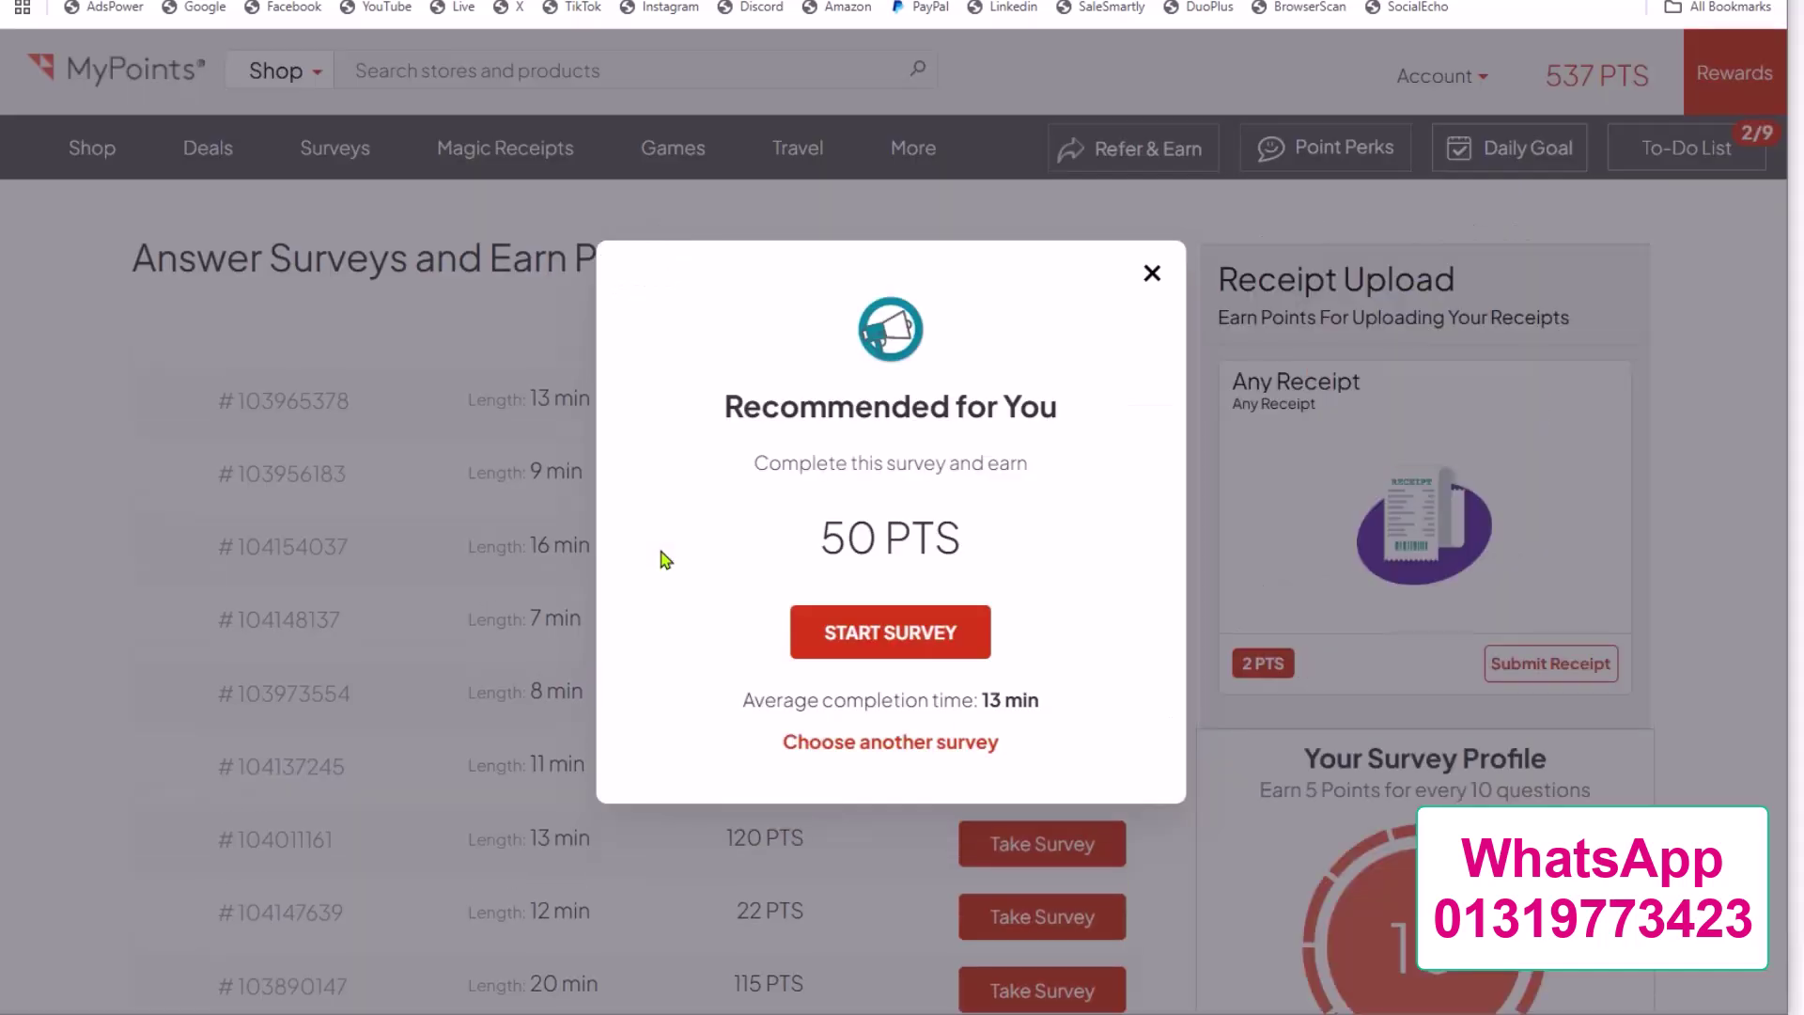
left_click(925, 742)
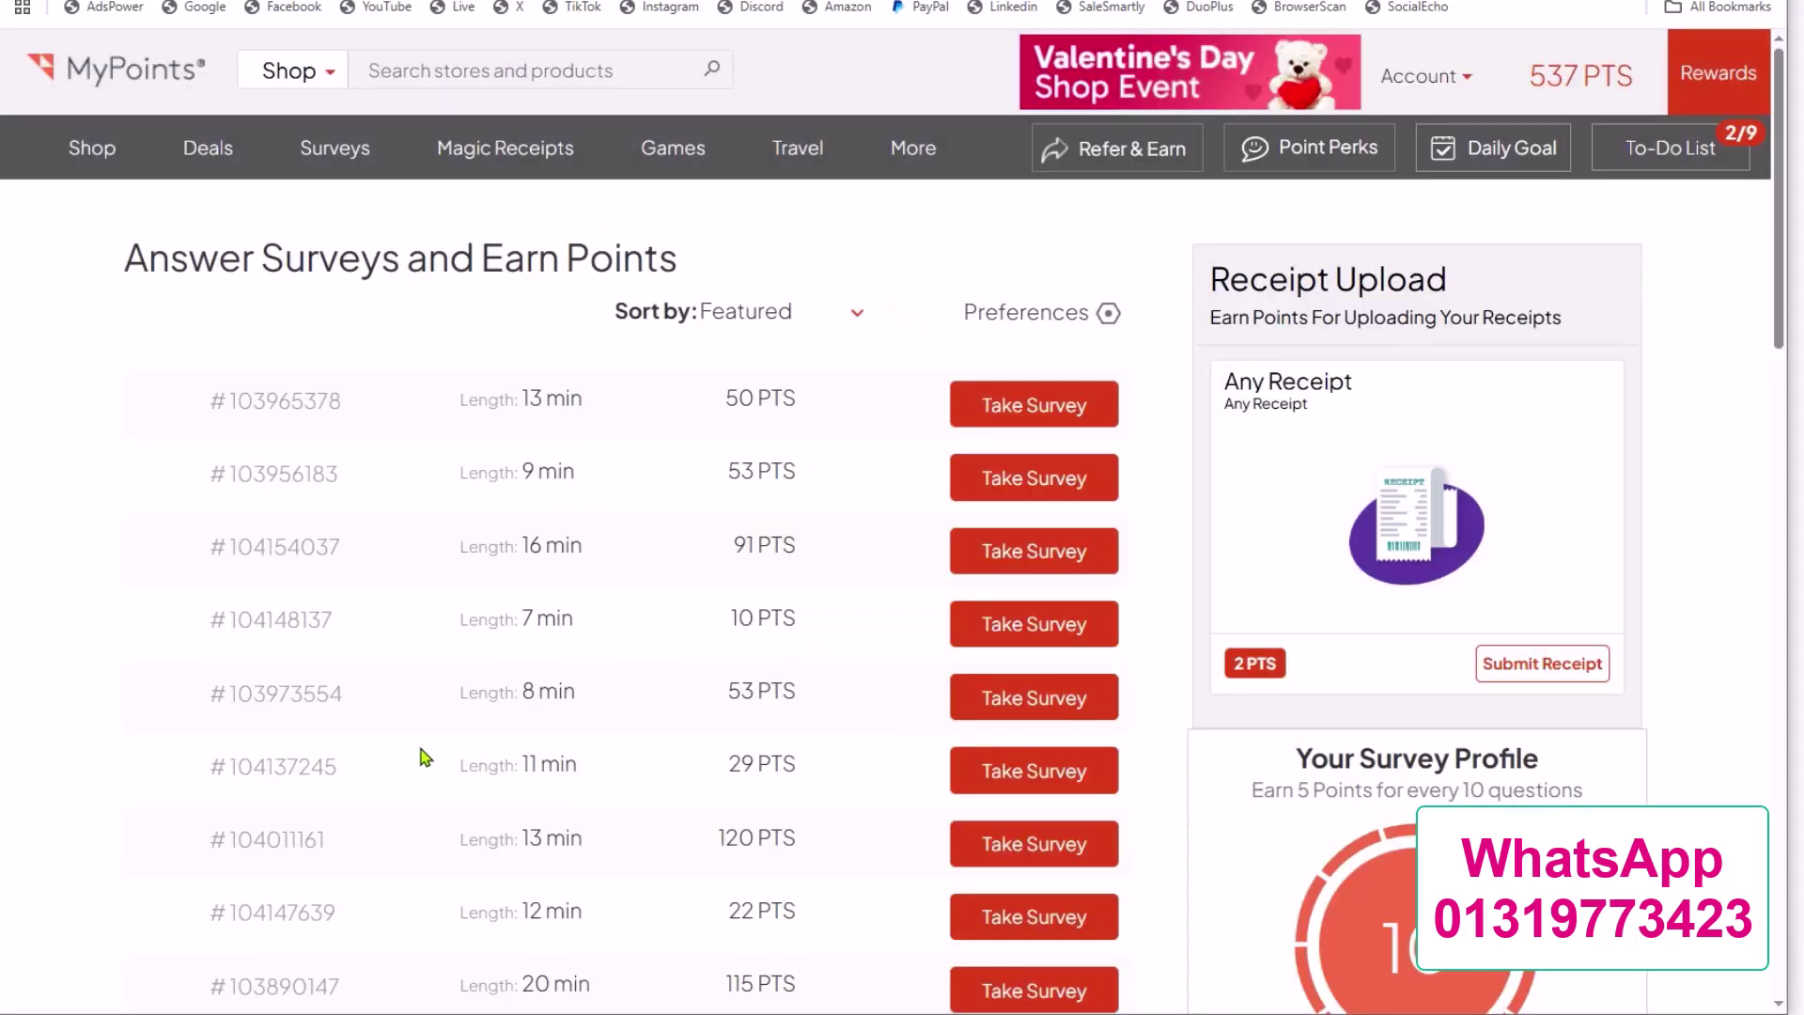
scroll(601, 741, "down", 2)
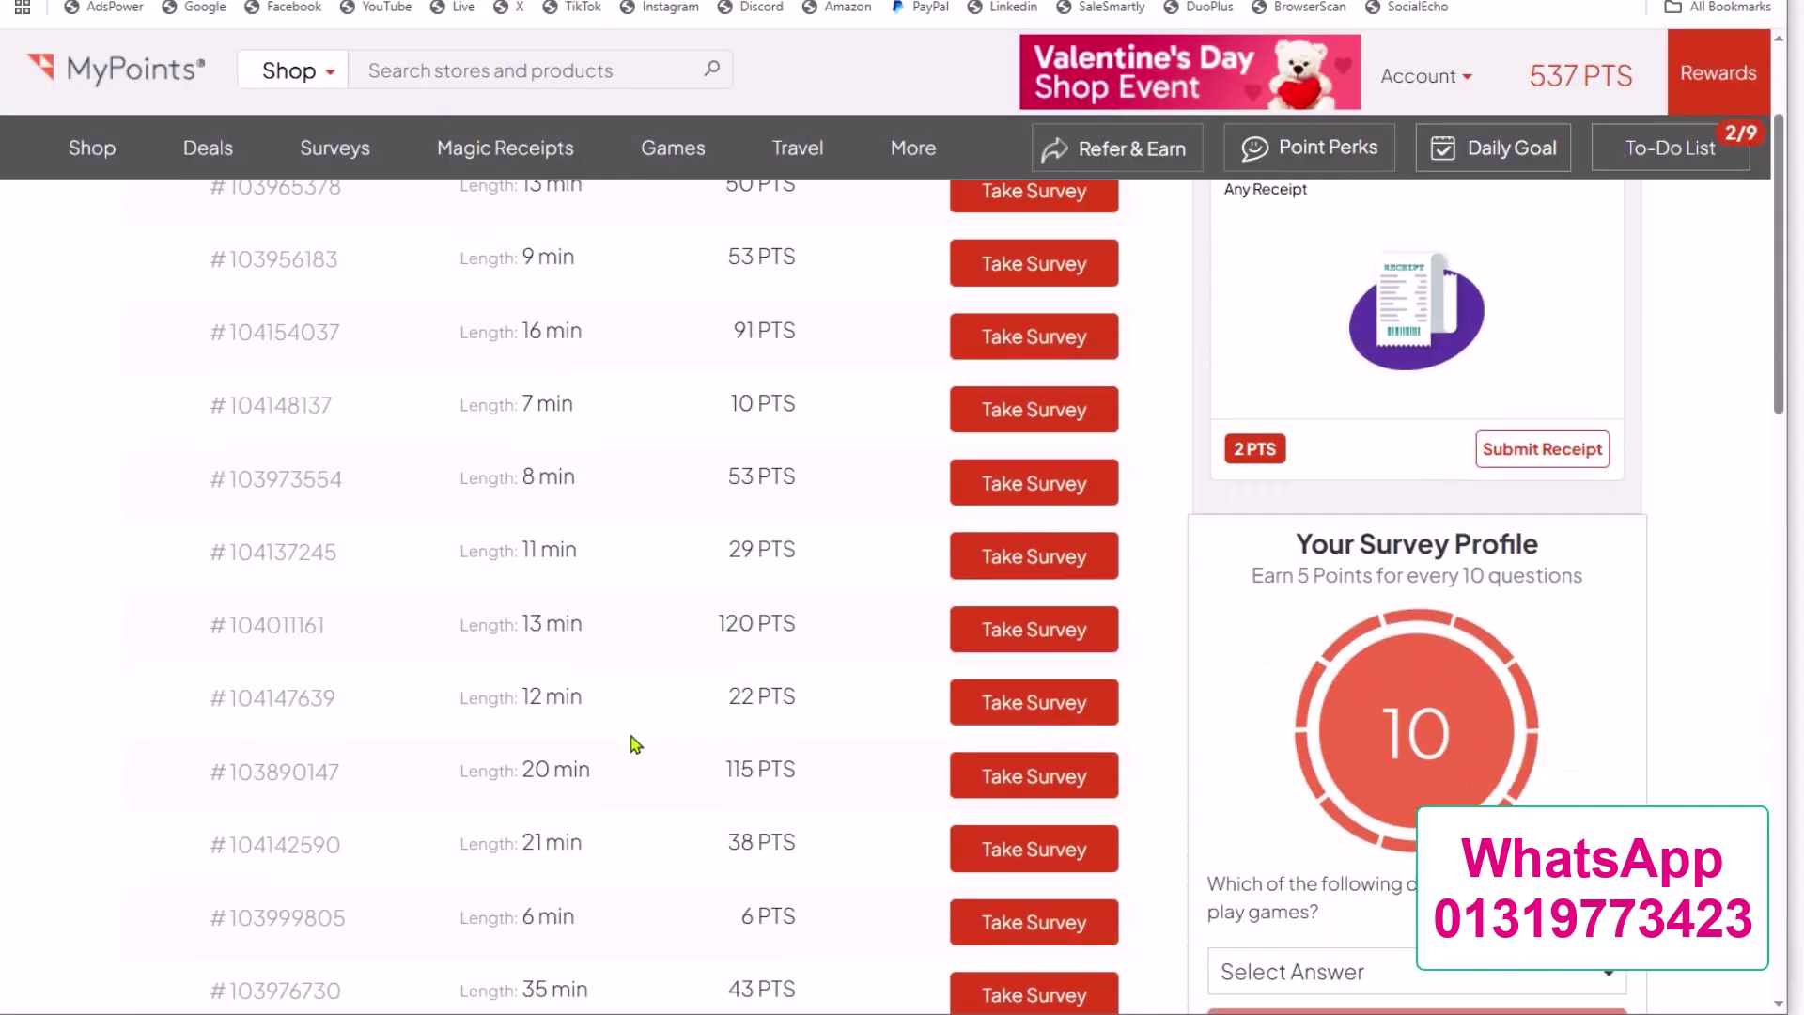